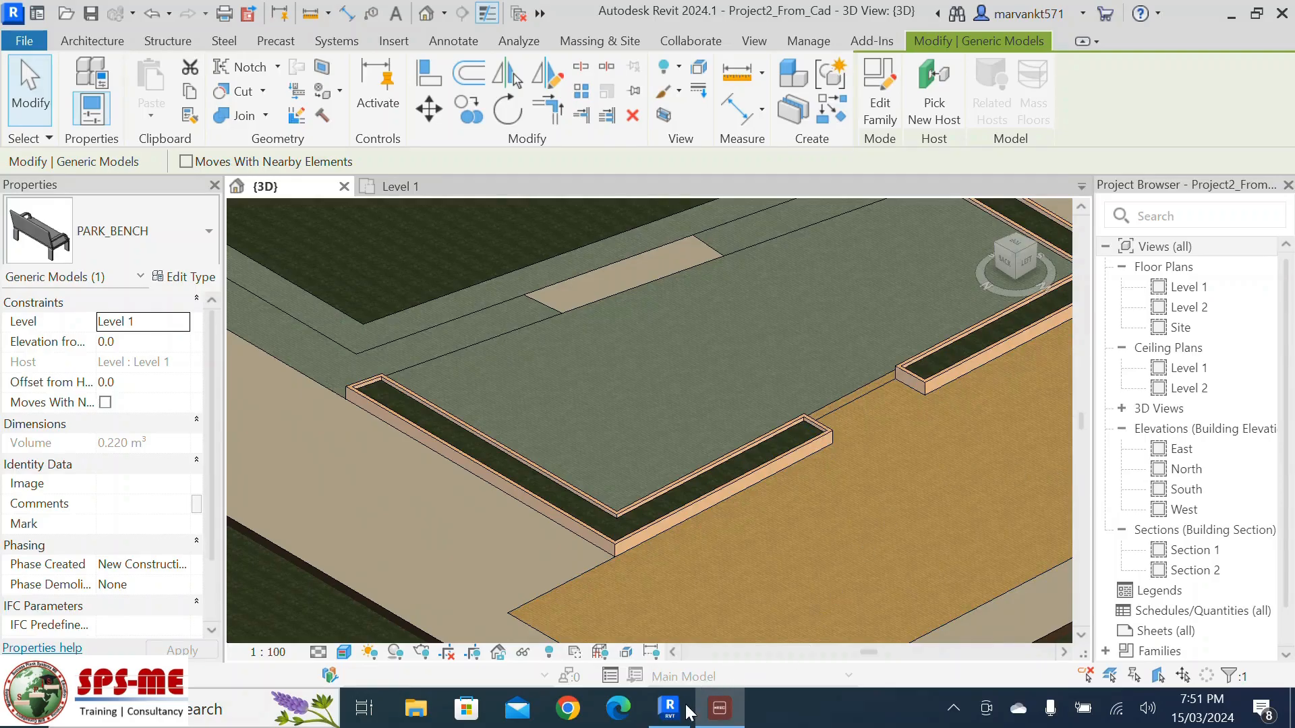
Examine the overall site model and the road edges and curbs around the outer grass area in the 3D view
scroll(644, 487, "down", 6)
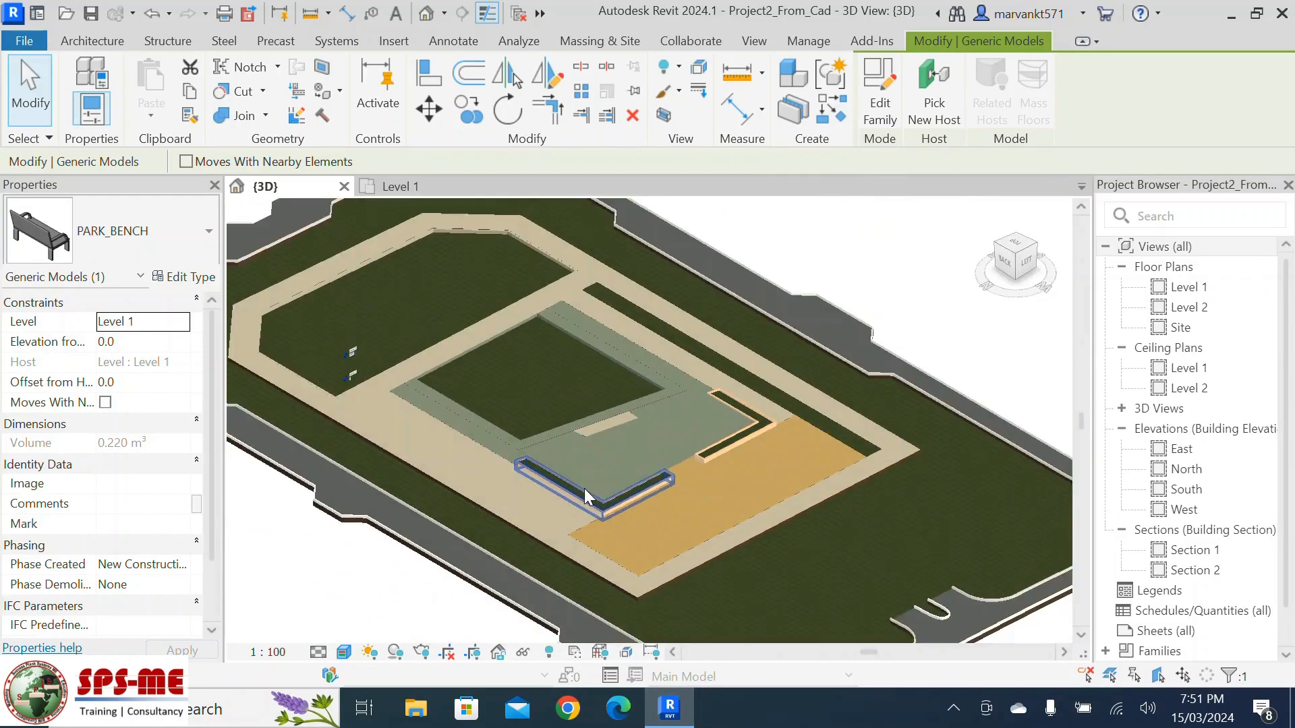
scroll(629, 478, "down", 5)
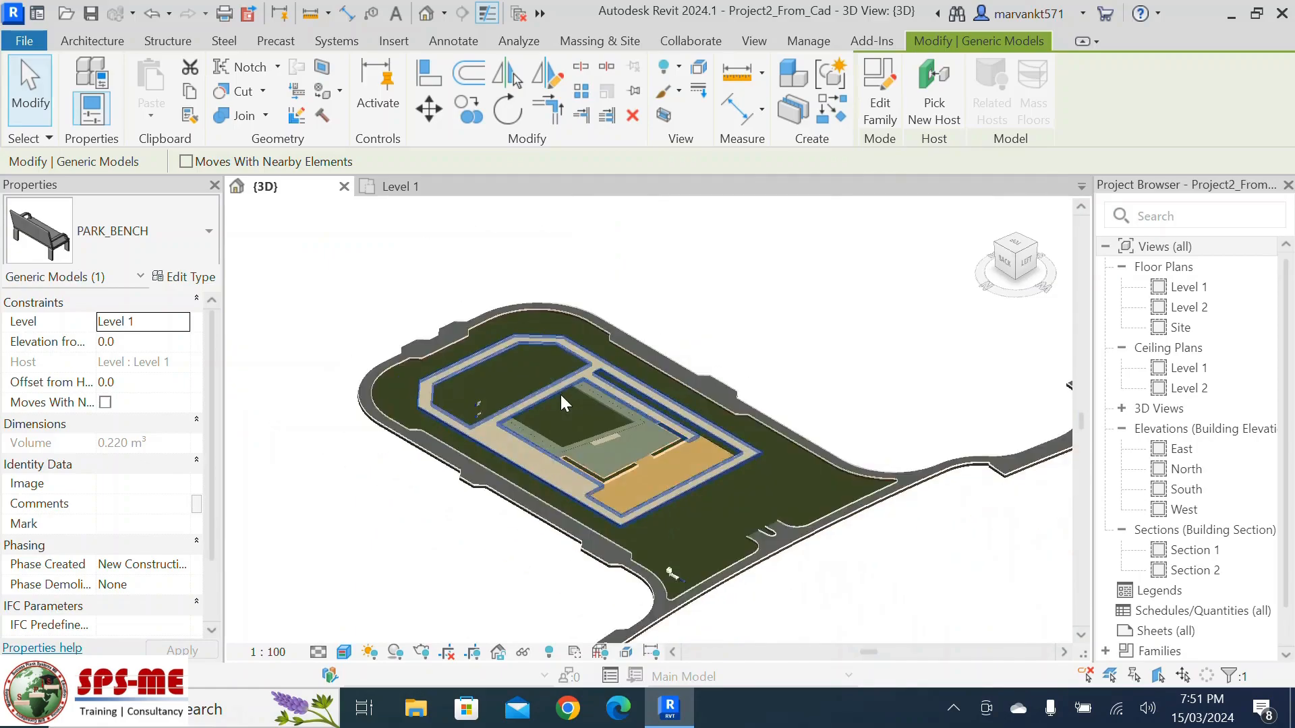
scroll(748, 529, "up", 3)
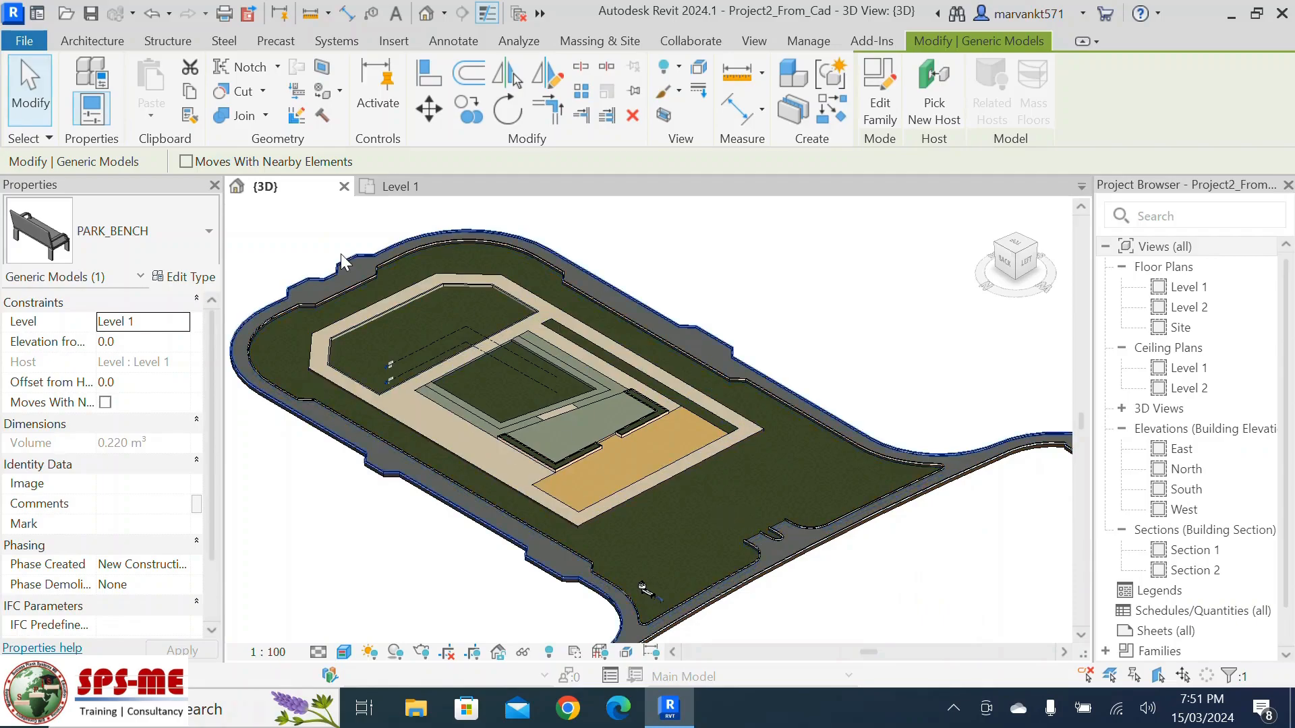
scroll(358, 283, "up", 8)
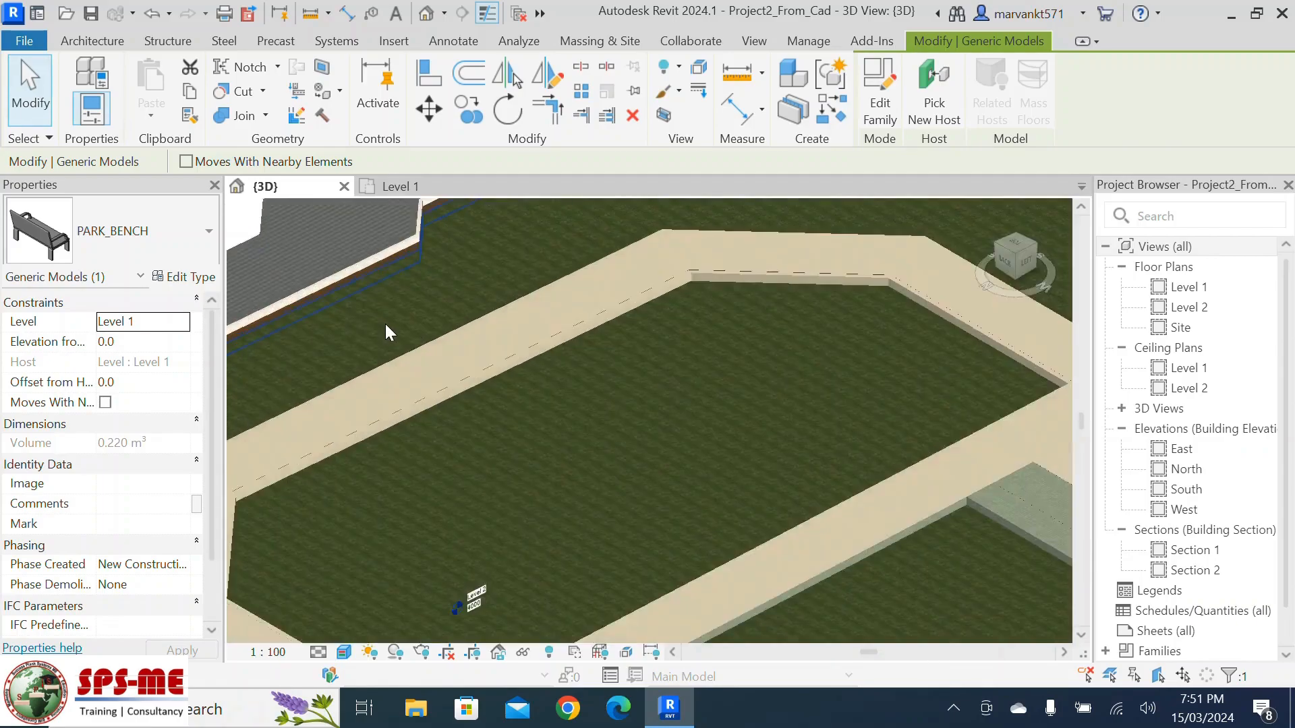
scroll(383, 310, "down", 3)
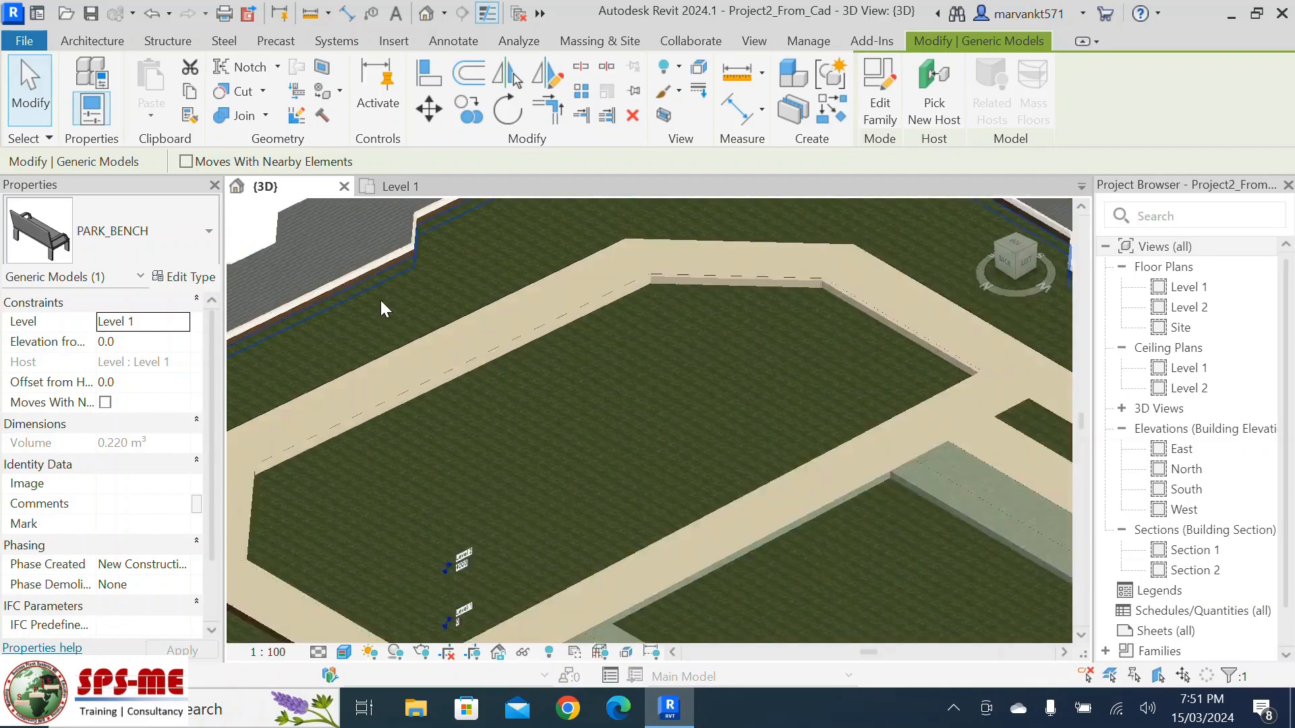
scroll(381, 295, "down", 2)
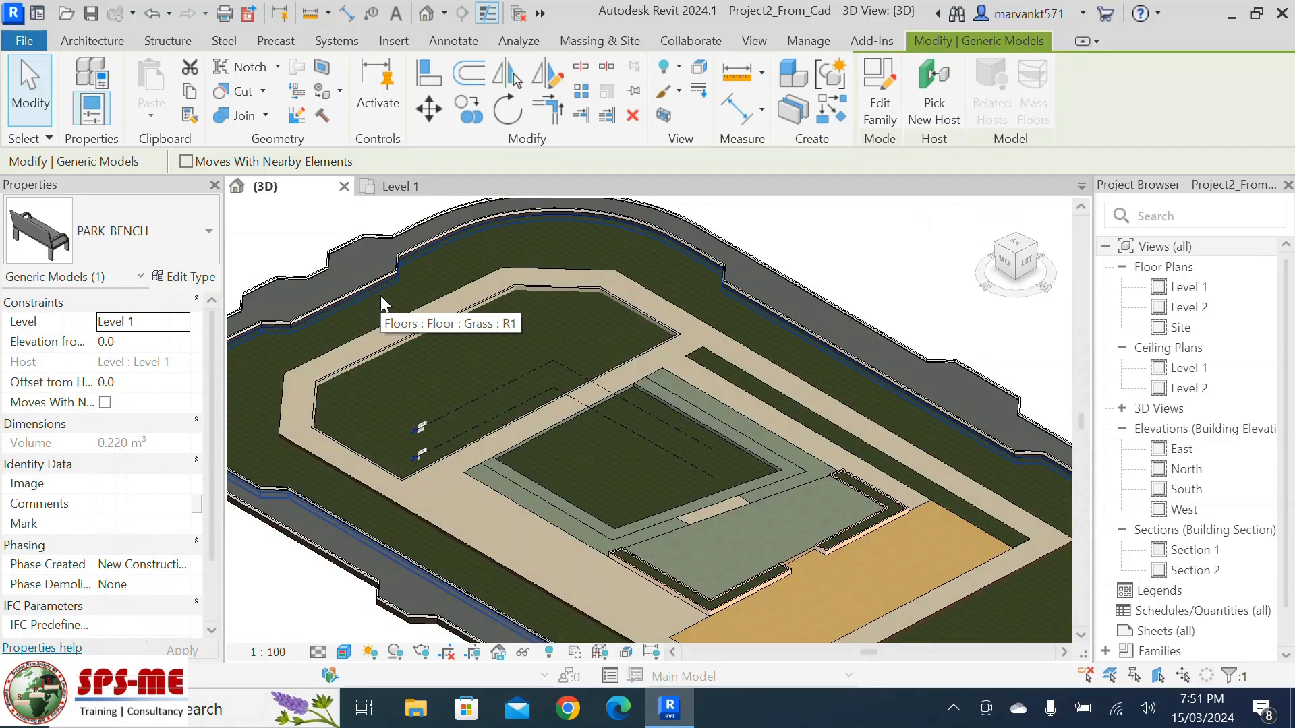
scroll(378, 303, "down", 3)
scroll(483, 233, "up", 5)
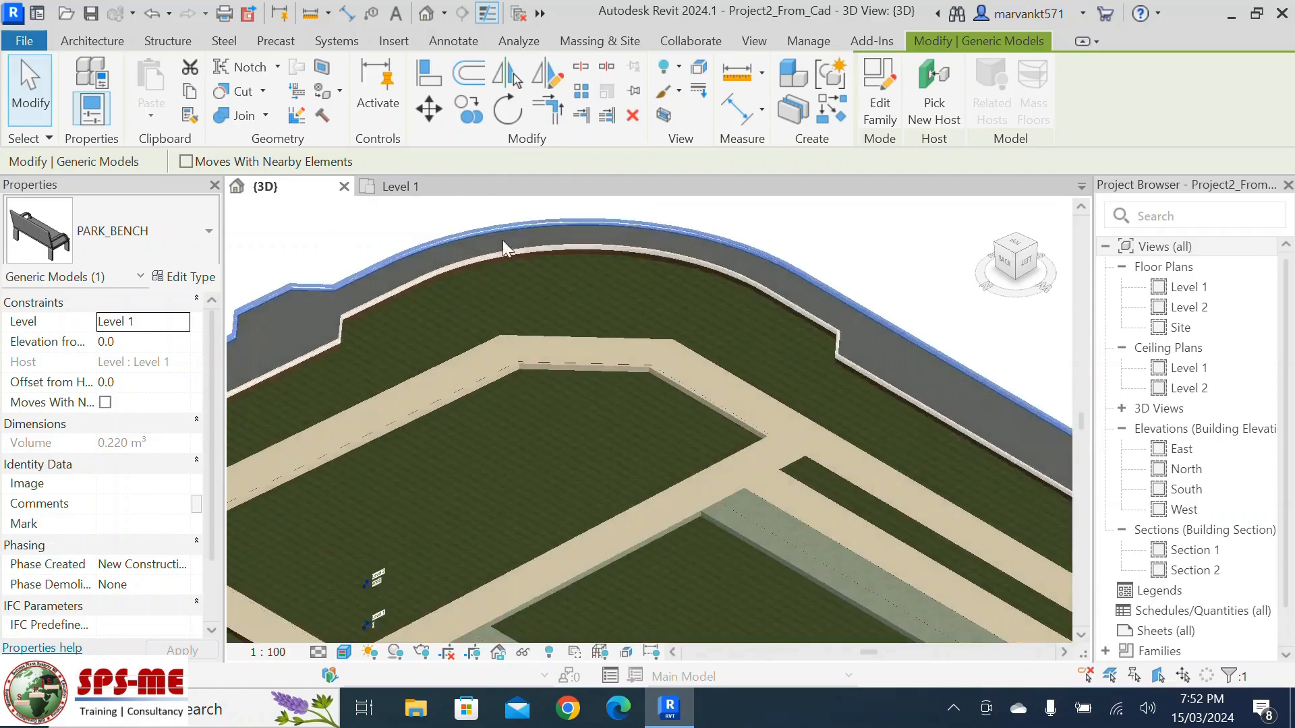
scroll(901, 322, "up", 5)
middle_click_drag(847, 361, 609, 272)
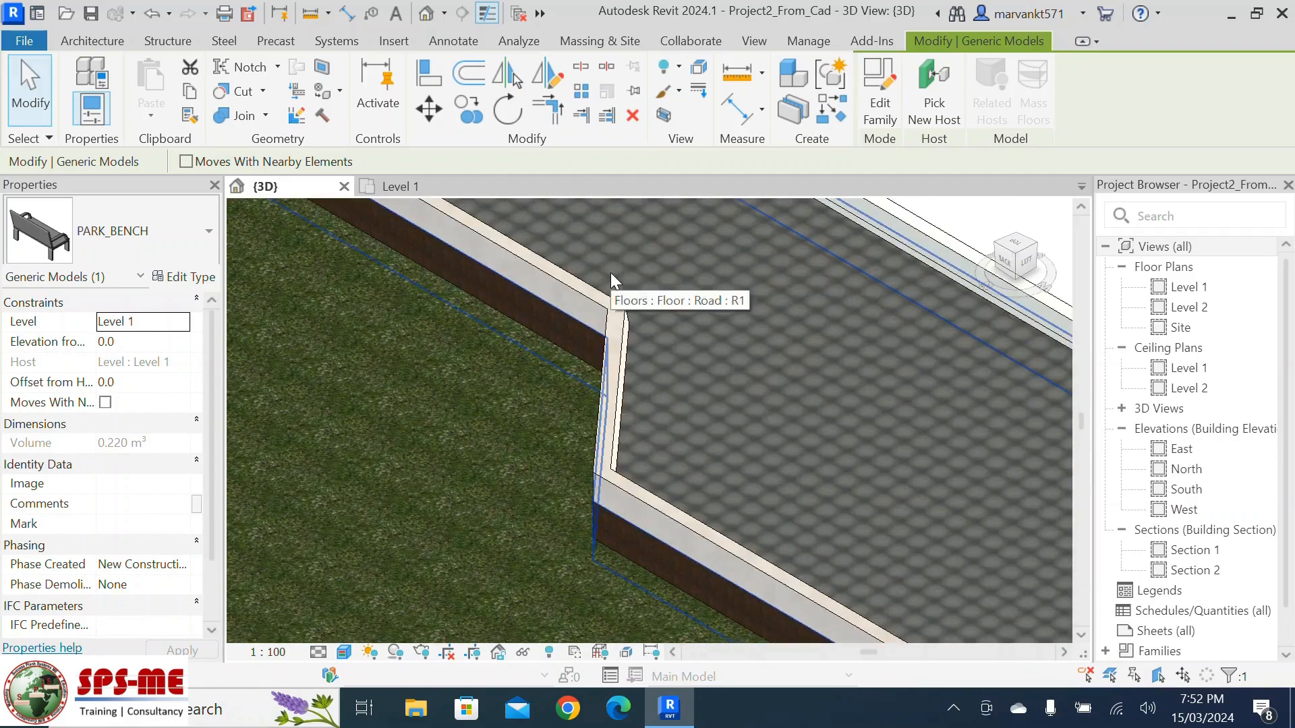
scroll(553, 320, "down", 5)
scroll(905, 491, "up", 4)
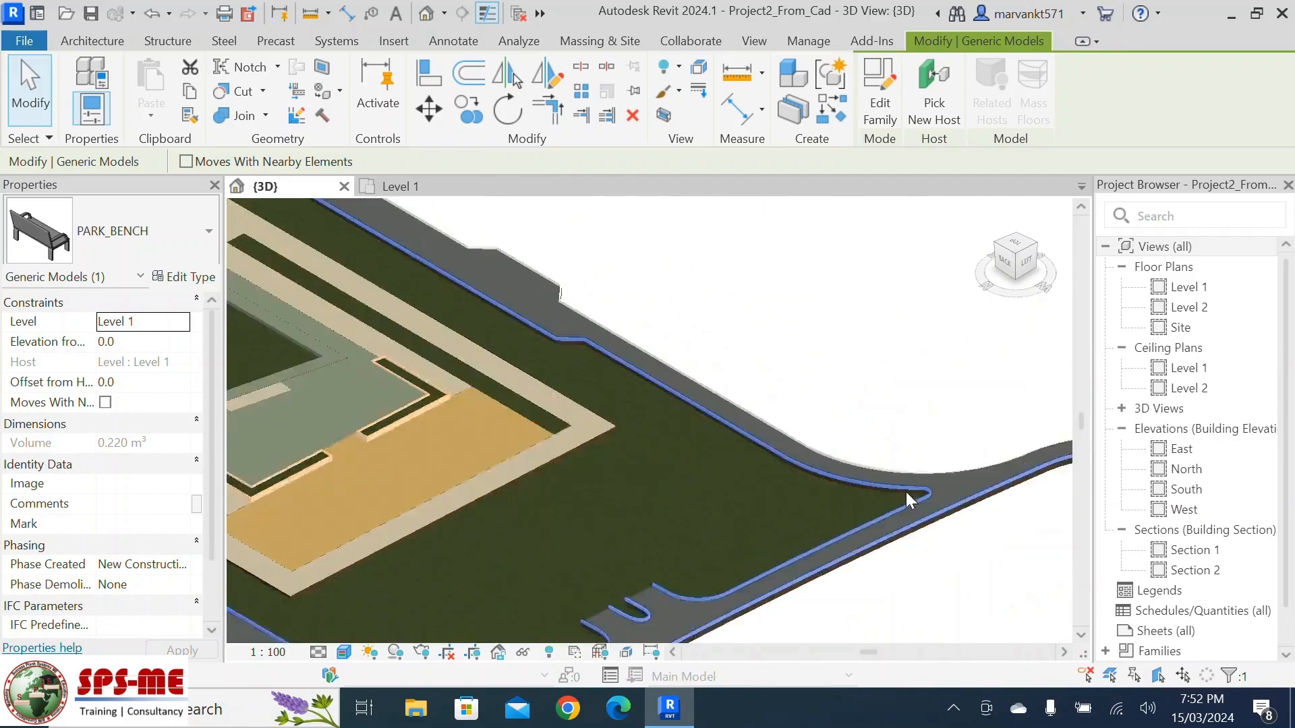
scroll(905, 491, "up", 4)
middle_click_drag(896, 509, 1005, 410)
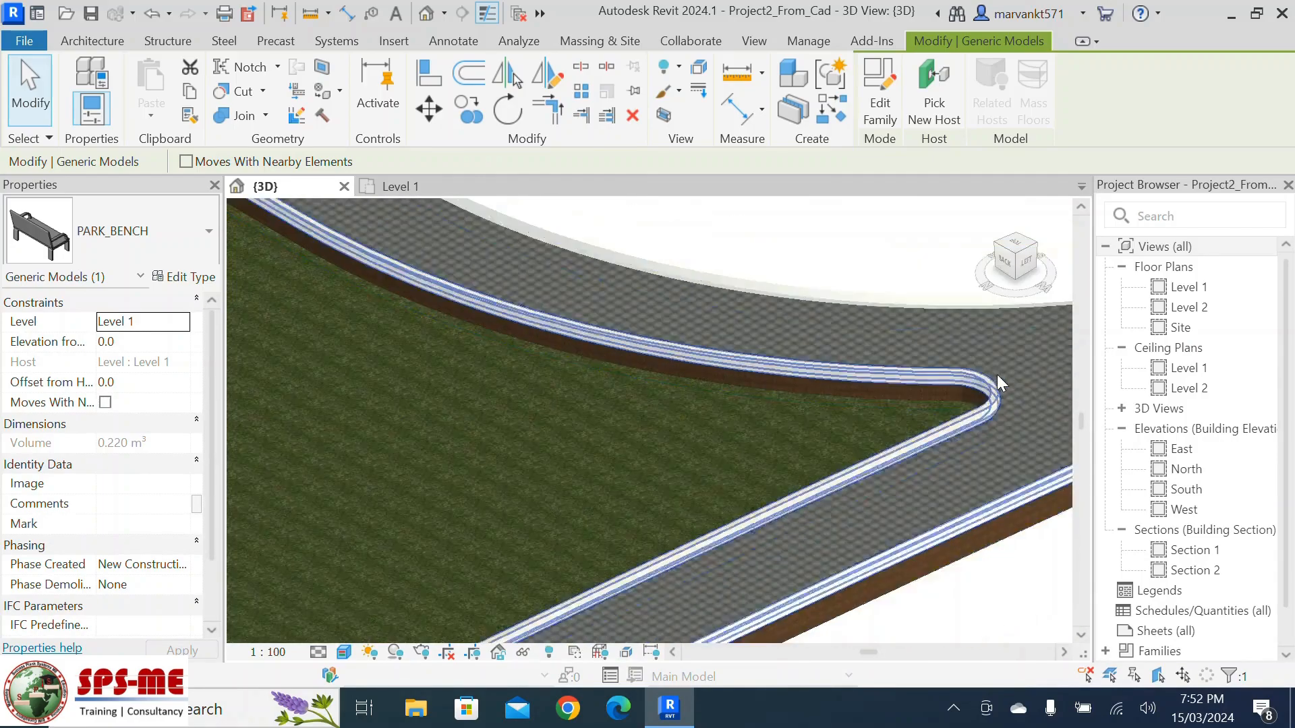
Inspect the Pavement-3 floor and the two L-shaped planters along its edge, including the gap between them
scroll(1005, 377, "down", 5)
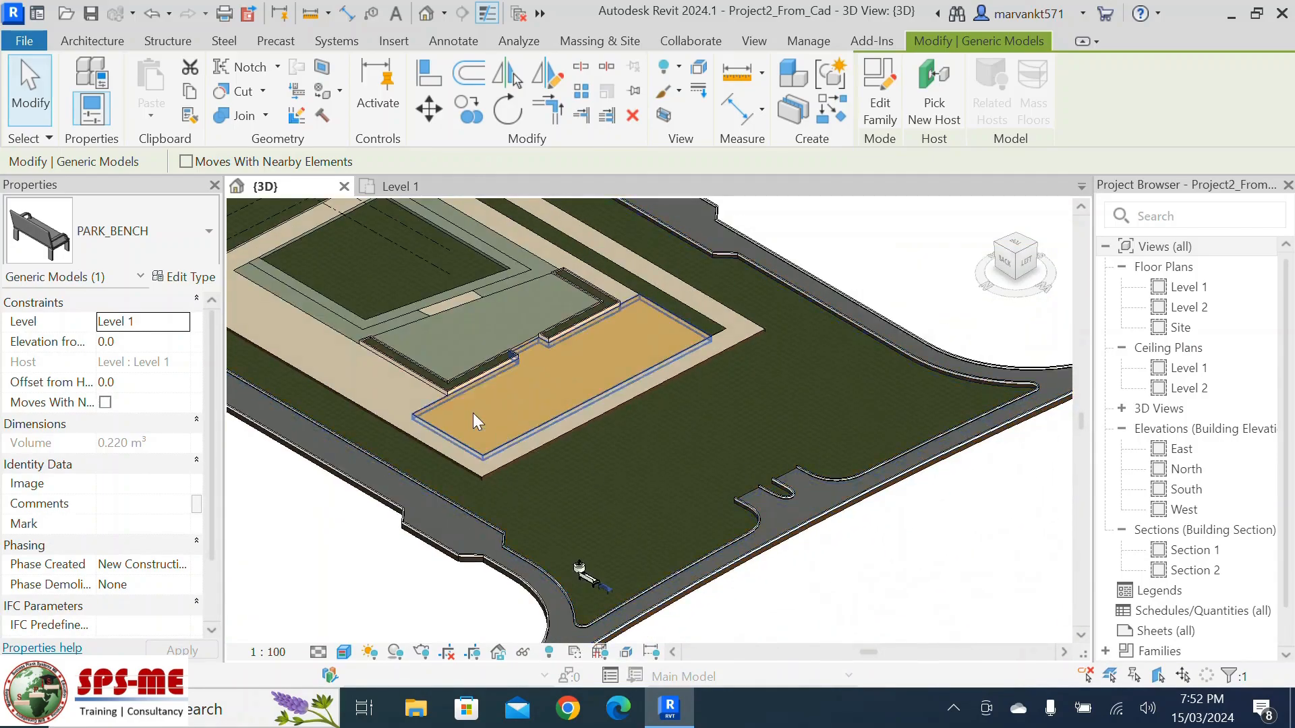
scroll(410, 391, "up", 5)
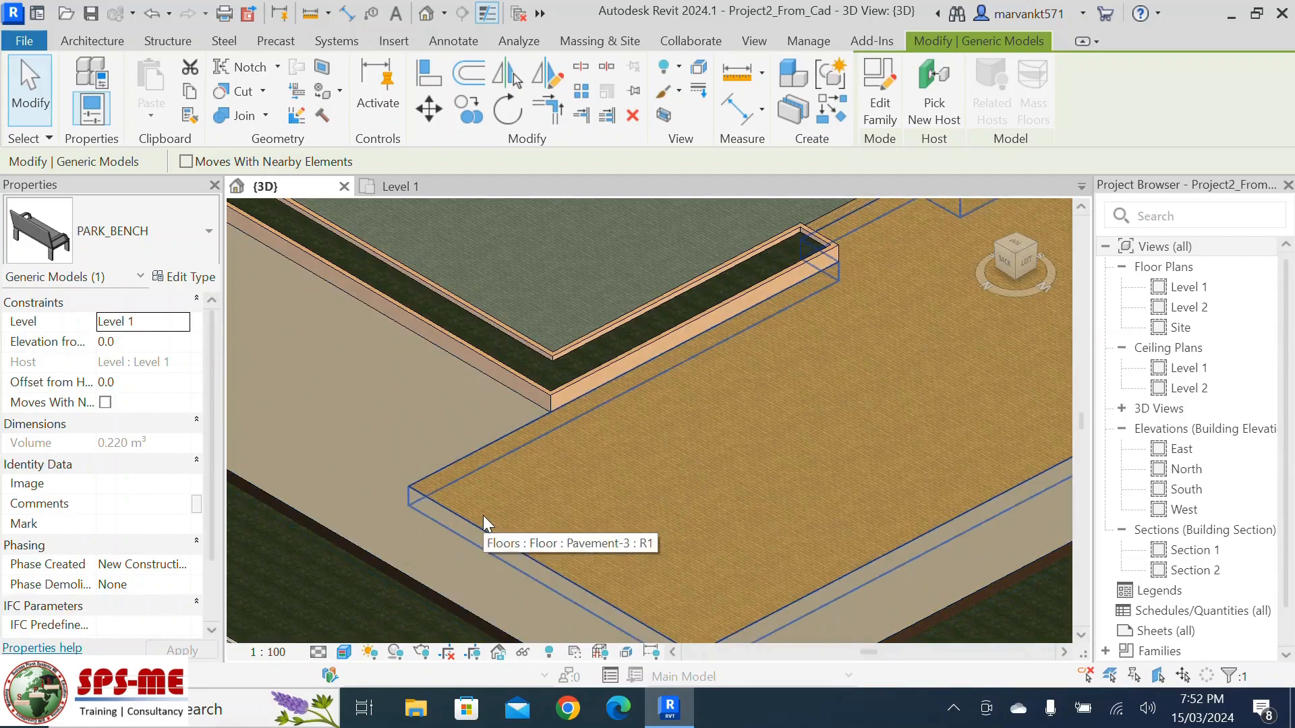
scroll(580, 448, "down", 5)
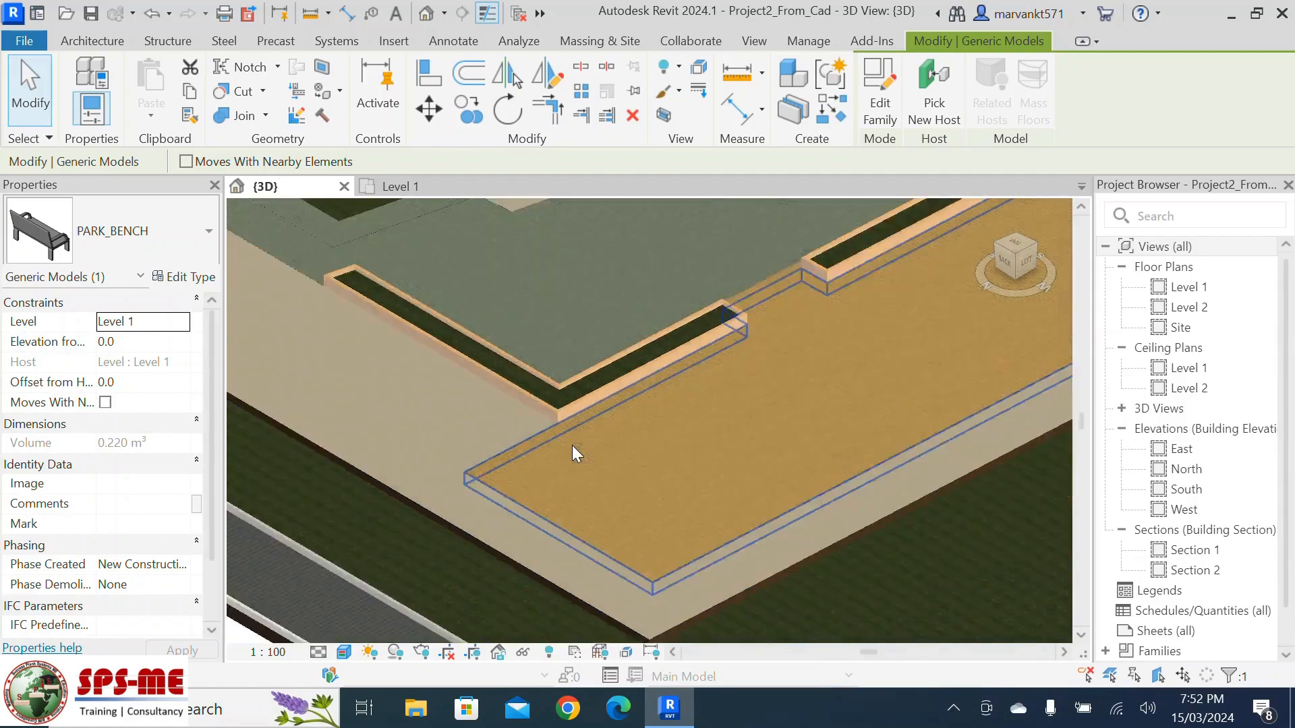
scroll(556, 452, "up", 2)
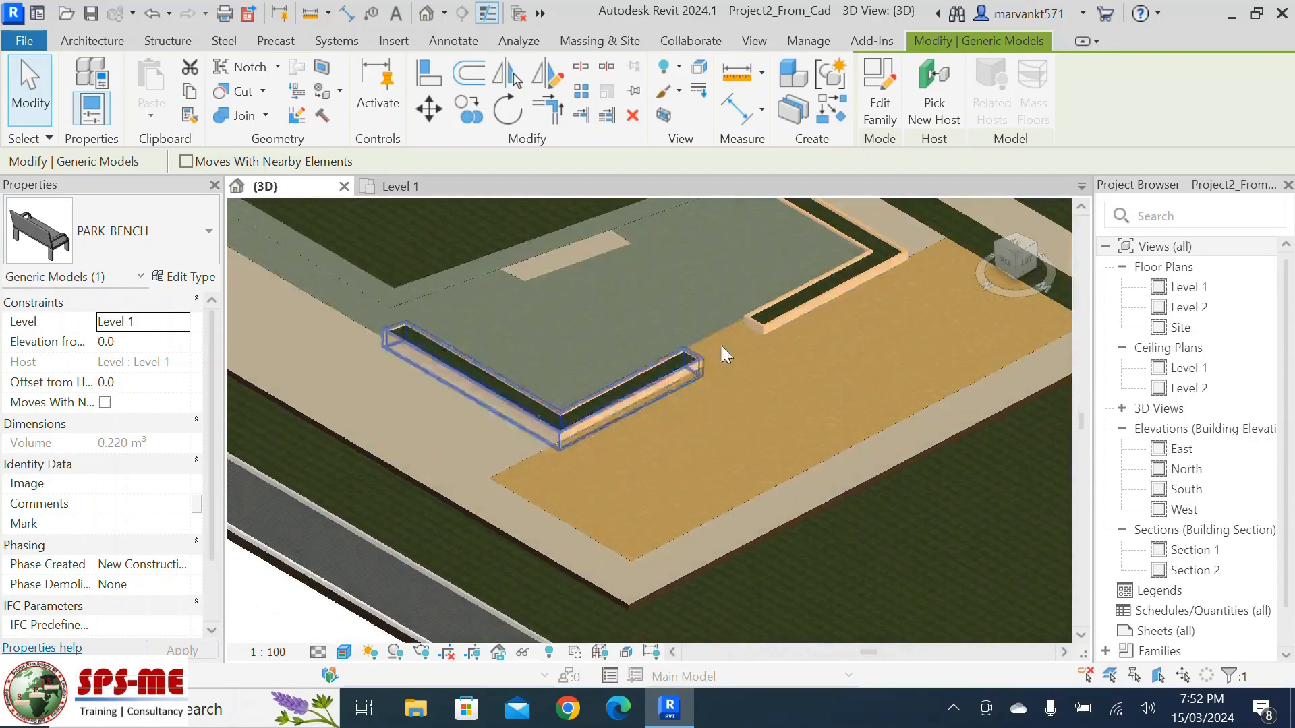
scroll(760, 305, "up", 4)
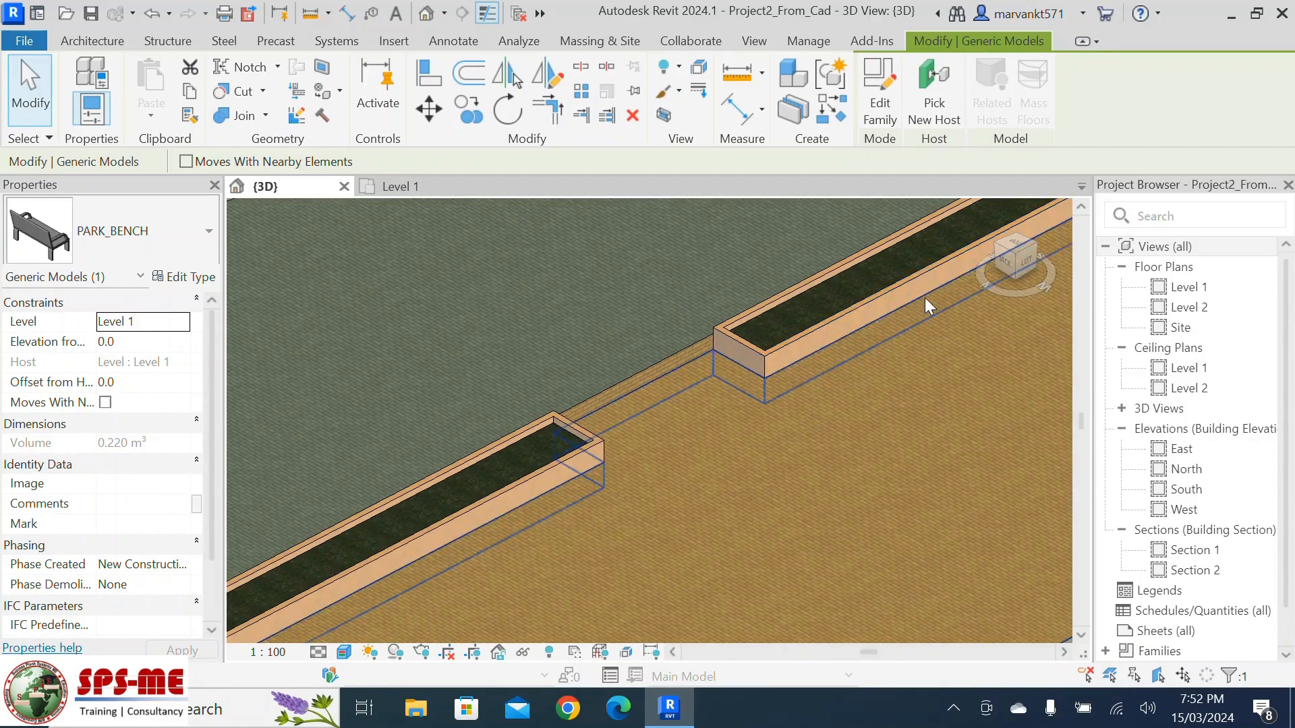
scroll(787, 398, "down", 4)
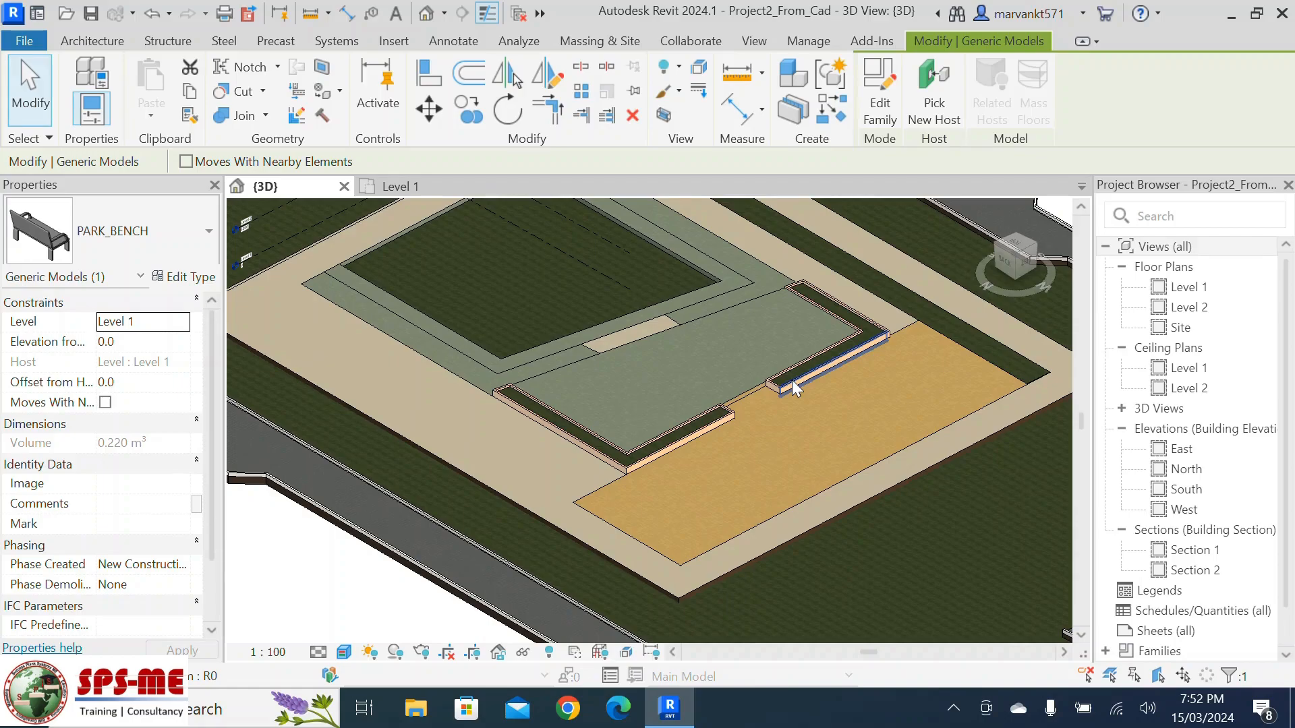
scroll(774, 475, "down", 5)
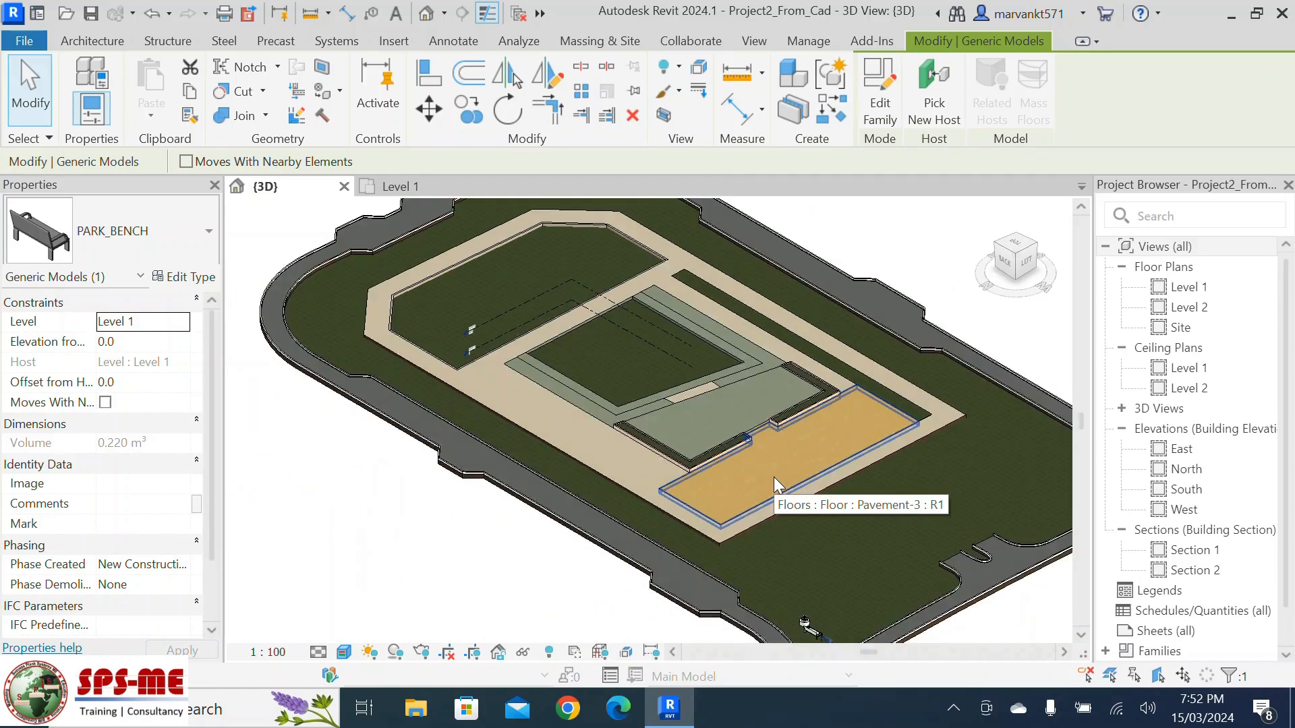
Inspect the paved walkway and inner border around the recessed grass area near the level markers
scroll(504, 353, "up", 6)
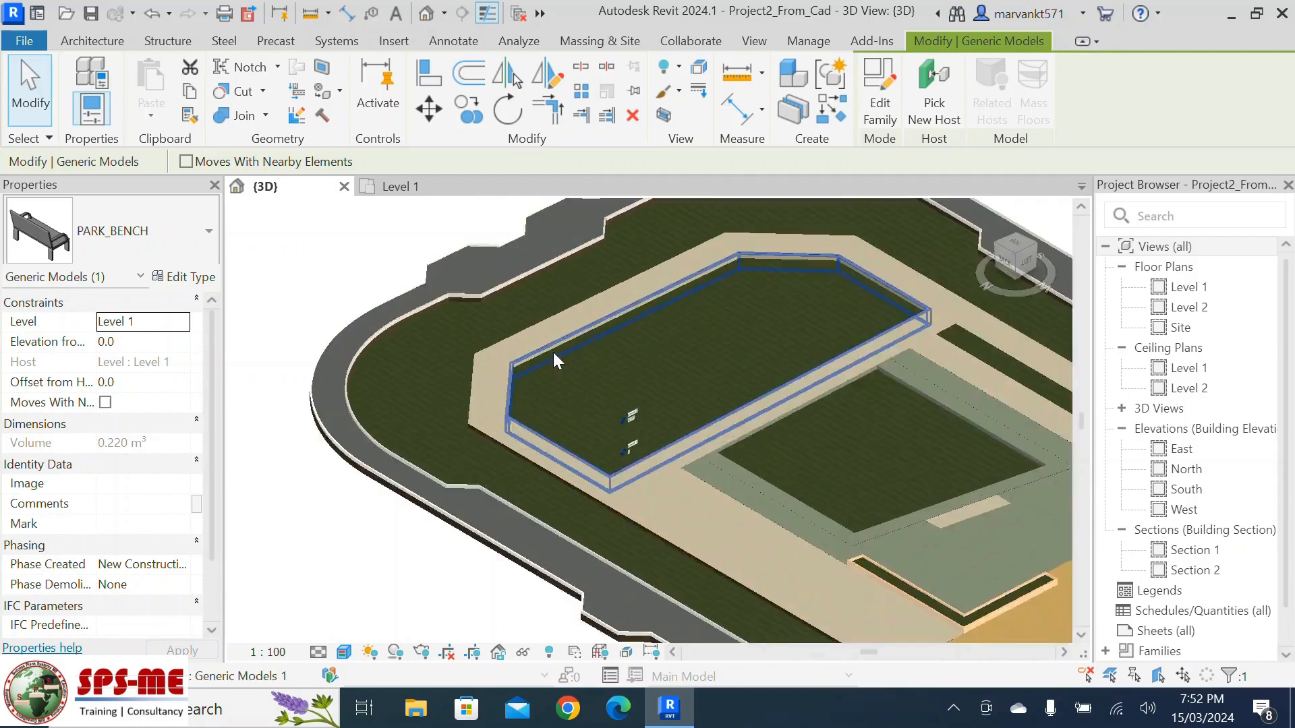
scroll(458, 337, "down", 4)
middle_click_drag(710, 457, 766, 503, "shift")
scroll(680, 428, "up", 10)
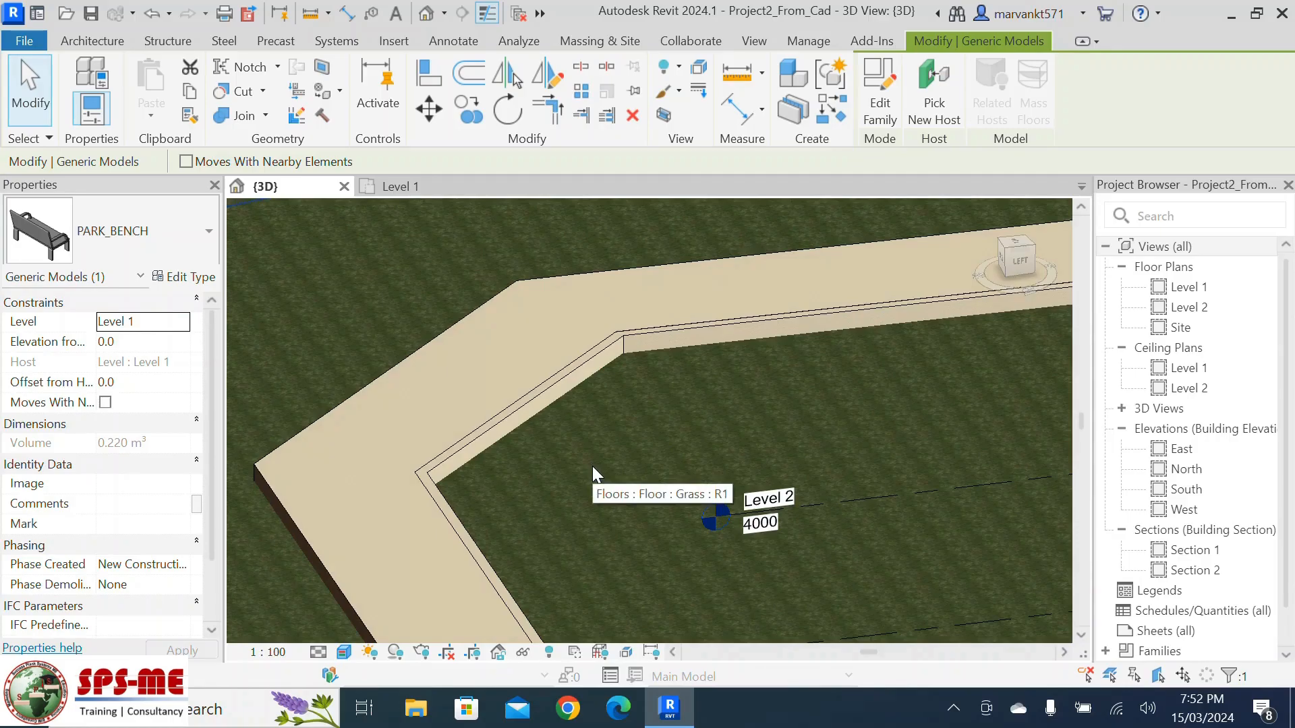
scroll(518, 372, "down", 3)
scroll(516, 366, "down", 5)
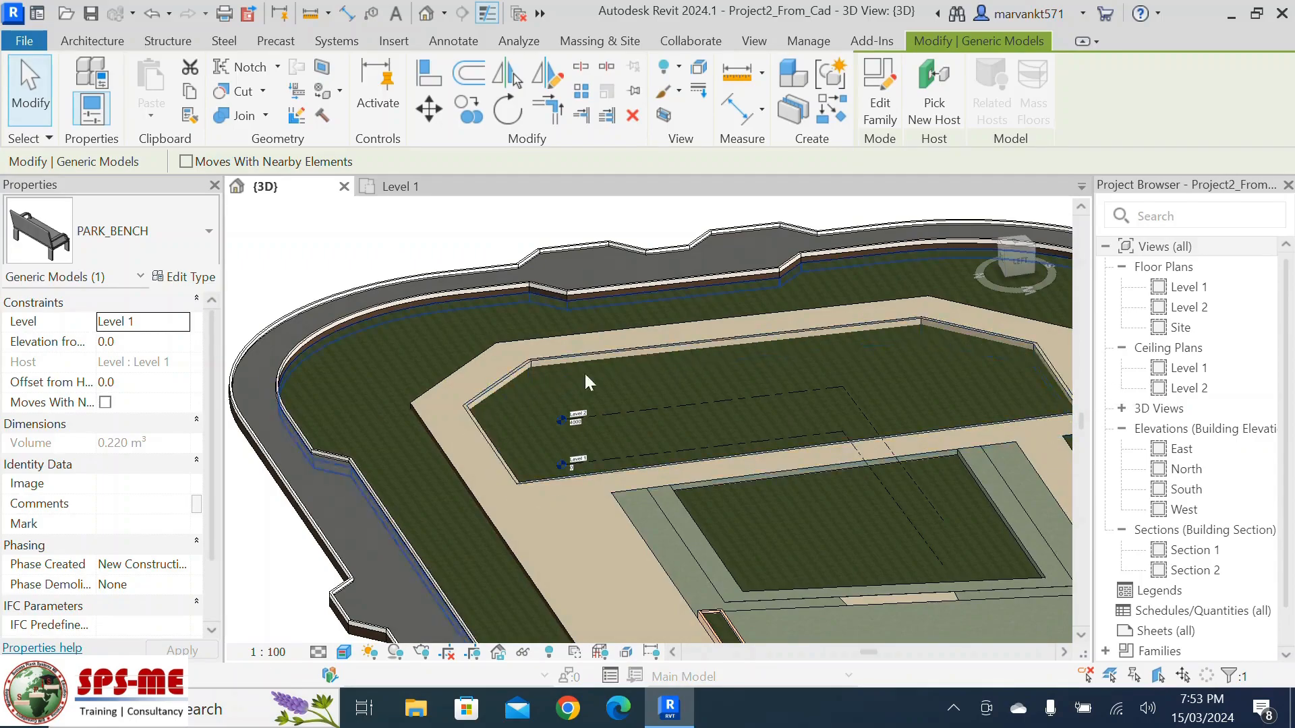
scroll(395, 394, "down", 2)
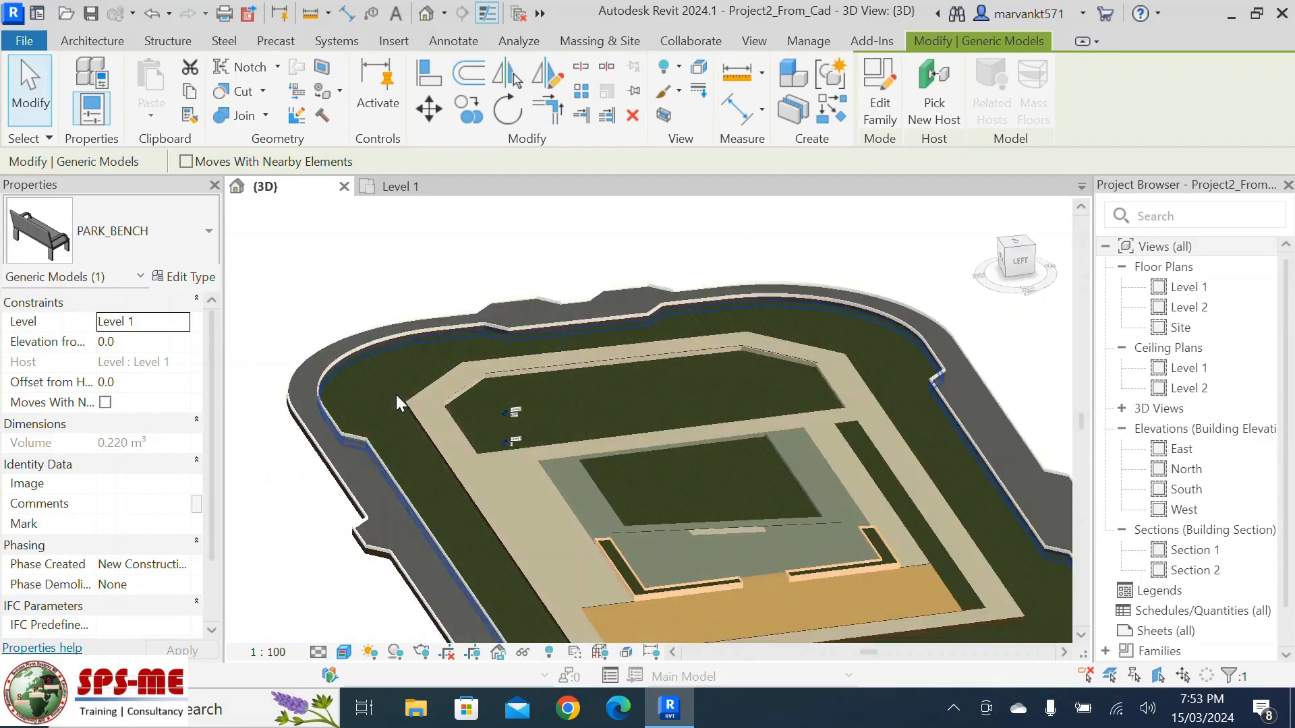
left_click(670, 711)
left_click(670, 715)
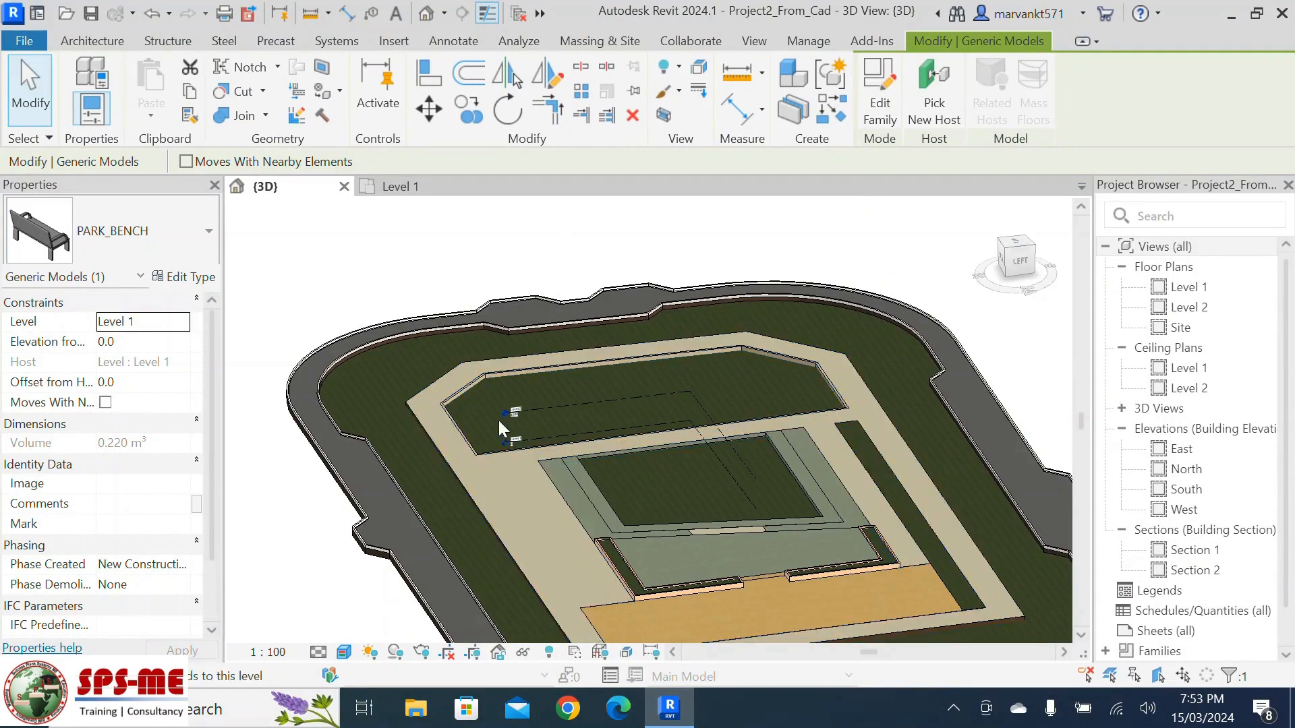
scroll(499, 419, "up", 4)
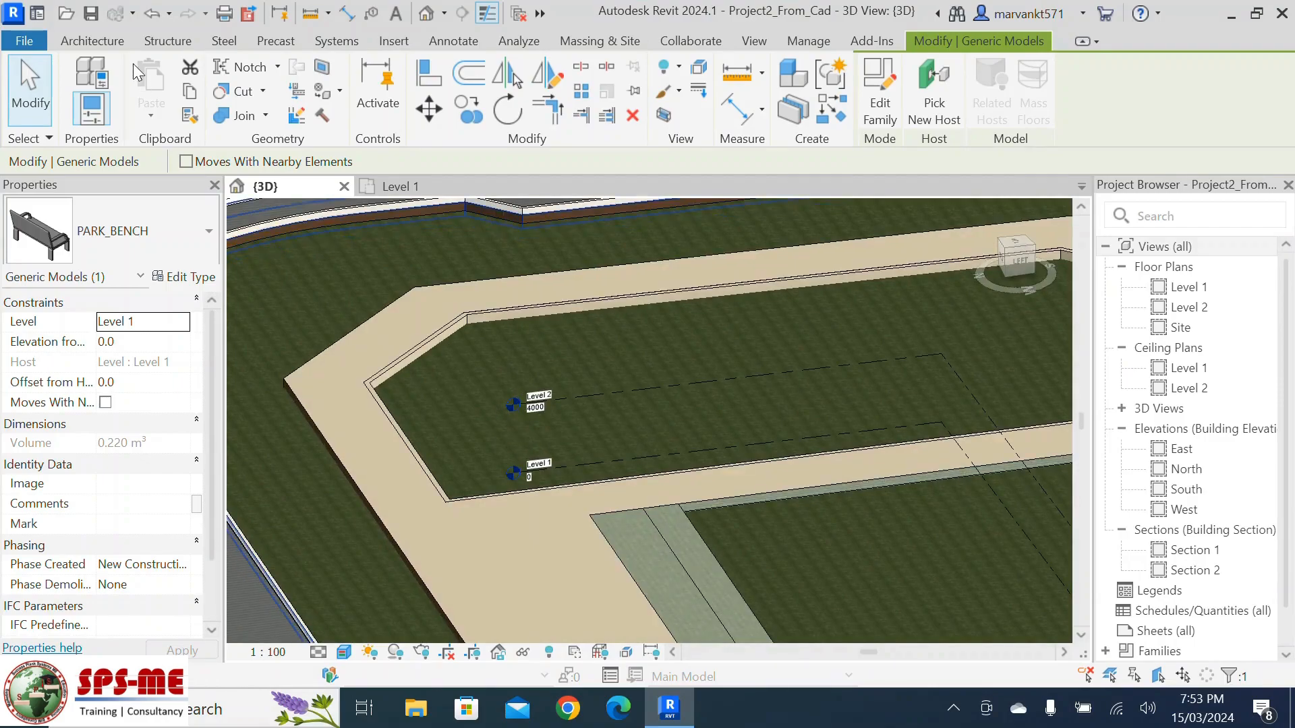
Start an in-place model component in the Stairs family category, keeping the default name
left_click(113, 44)
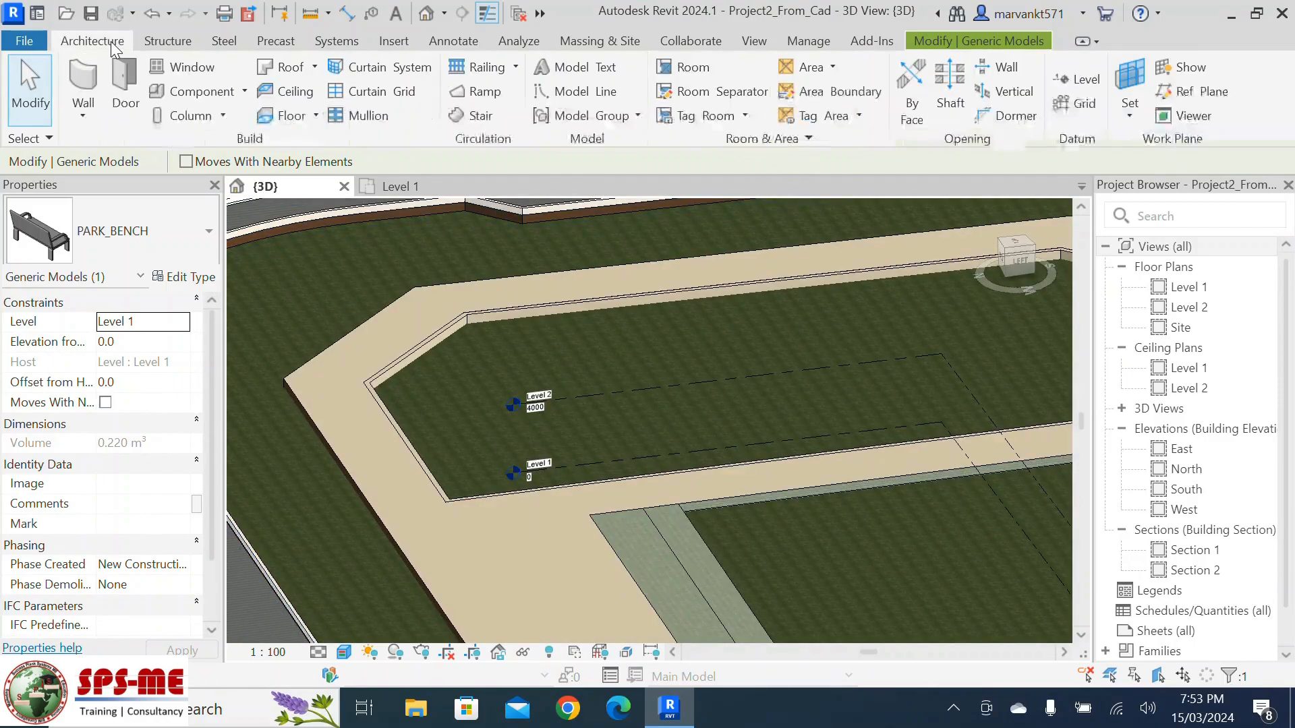
left_click(242, 94)
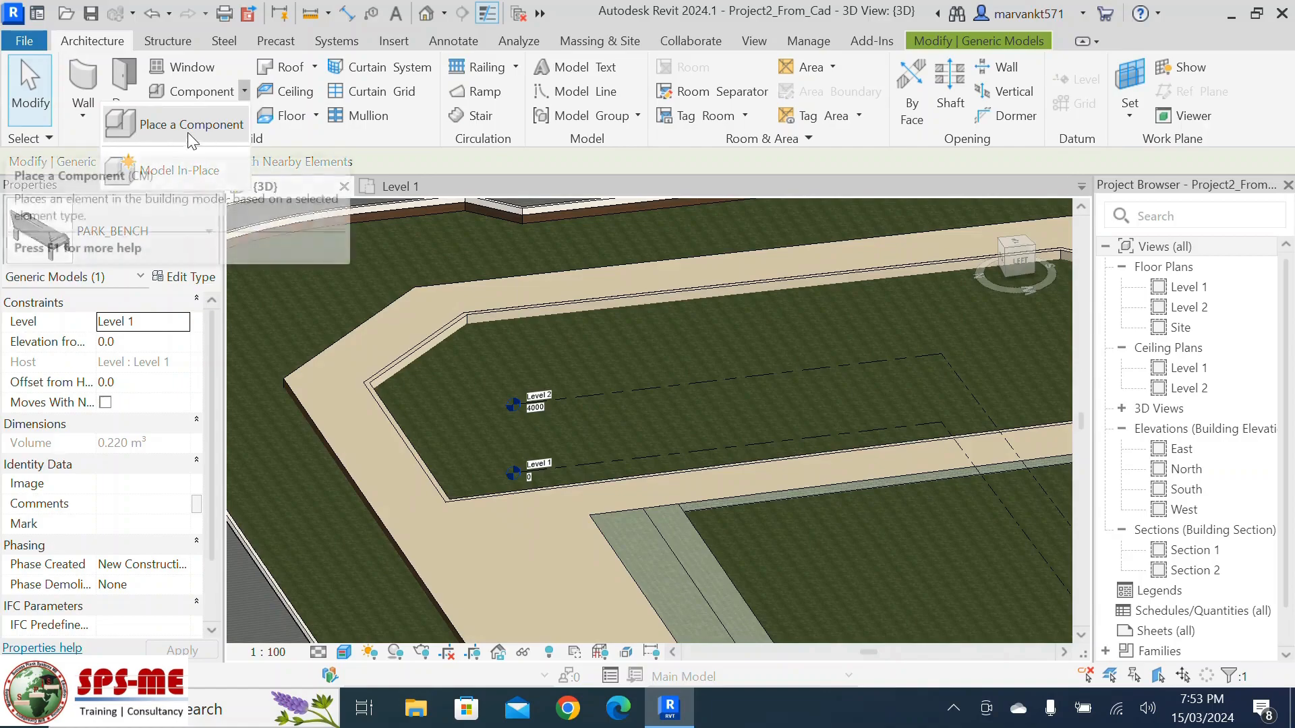
left_click(214, 169)
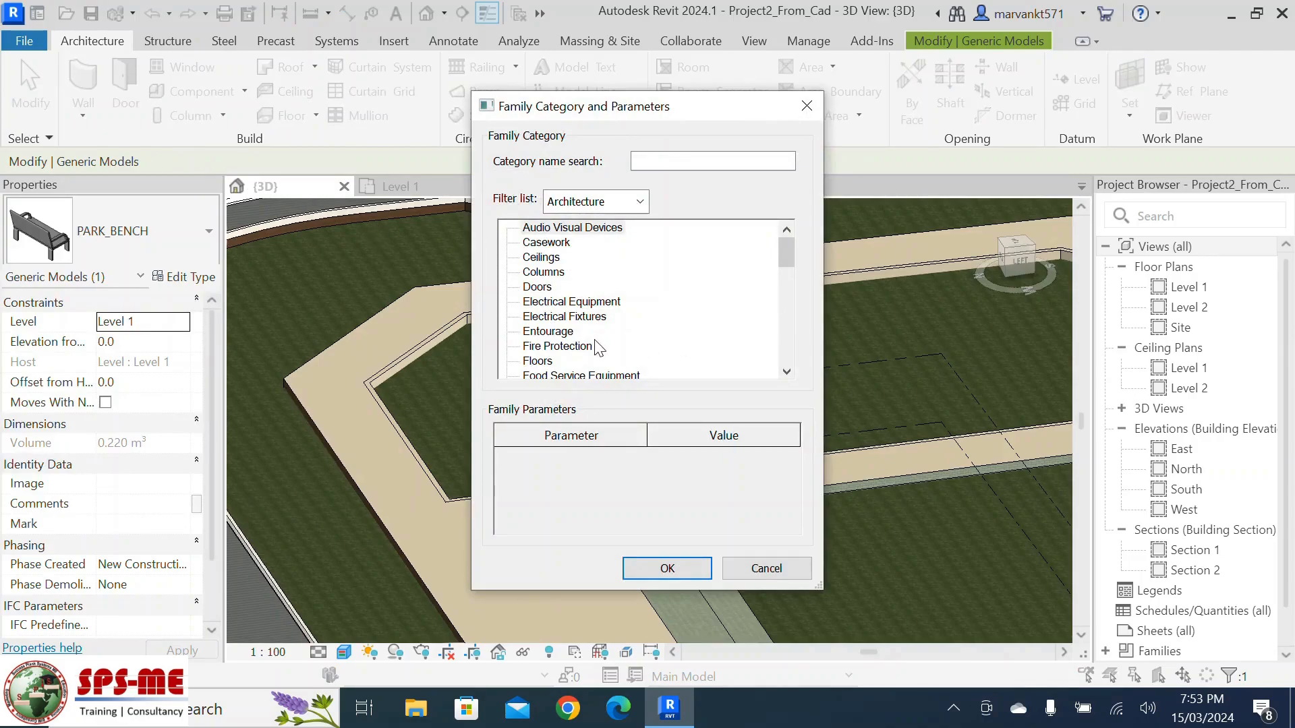
left_click(544, 318)
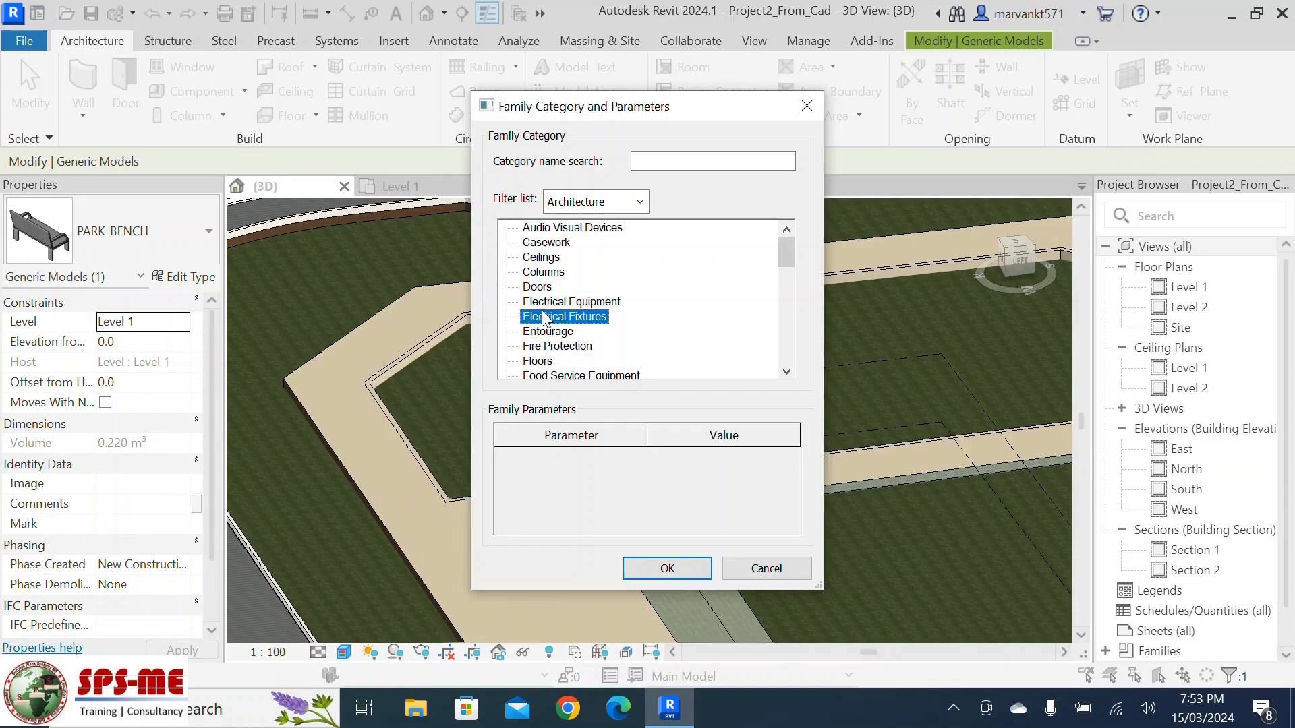
key("s")
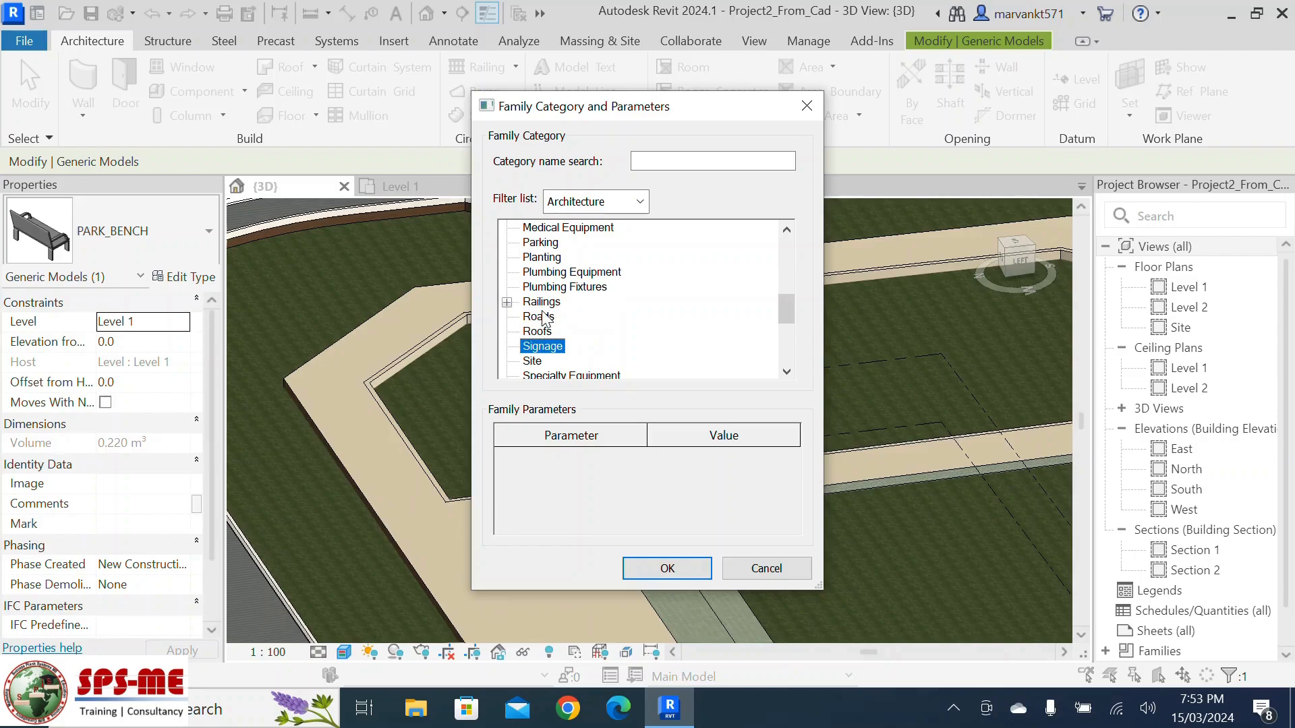
scroll(580, 341, "up", 1)
scroll(586, 330, "down", 1)
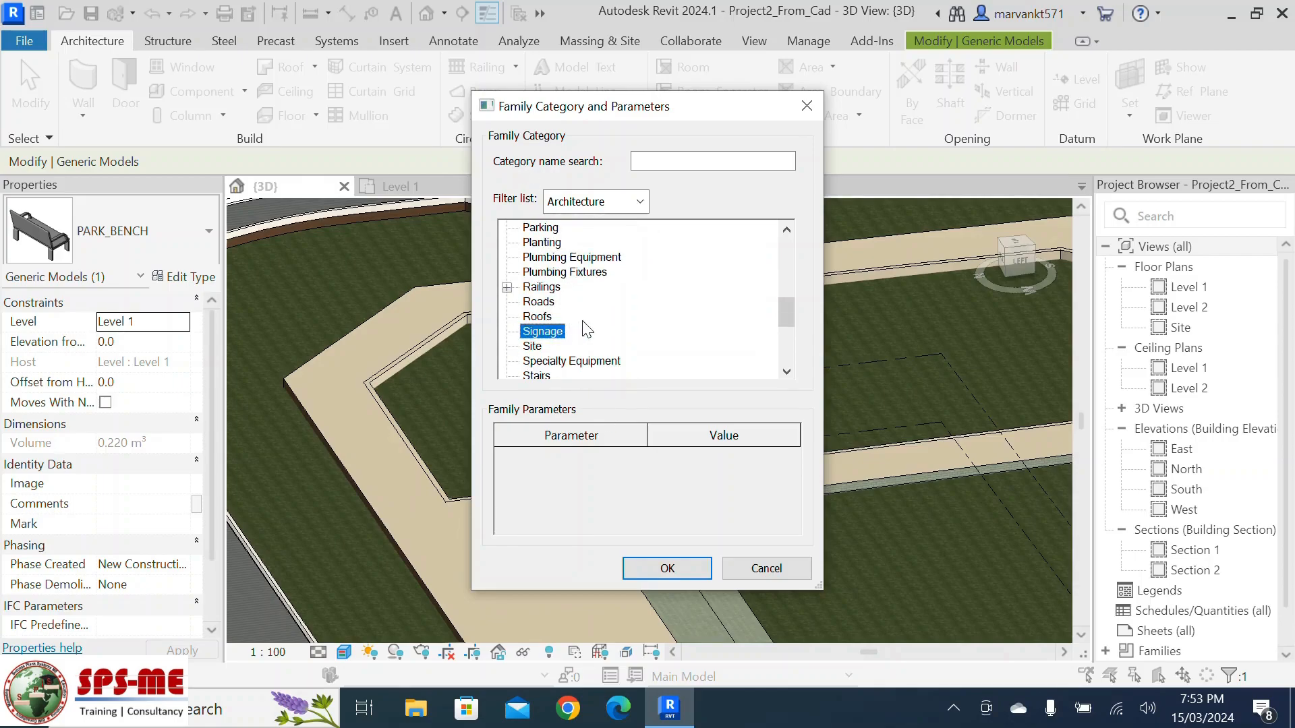
scroll(597, 332, "down", 1)
scroll(605, 334, "down", 3)
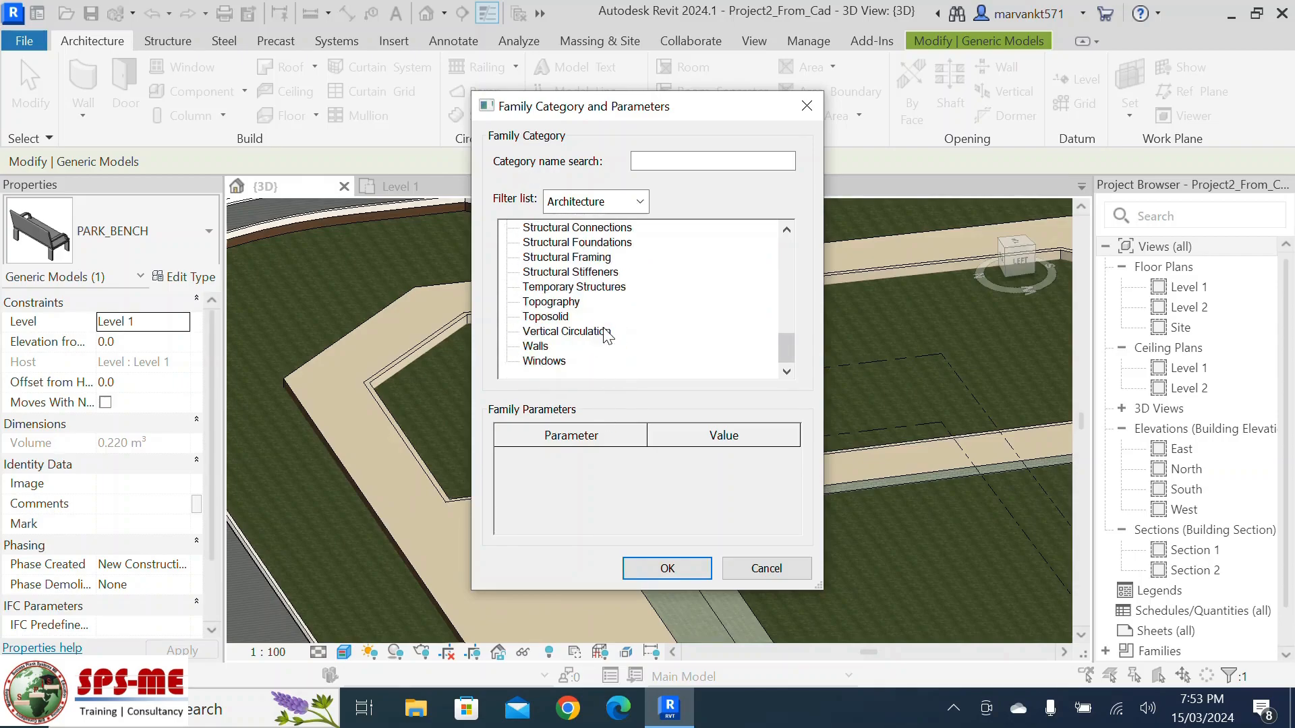
scroll(605, 336, "up", 3)
scroll(605, 335, "up", 2)
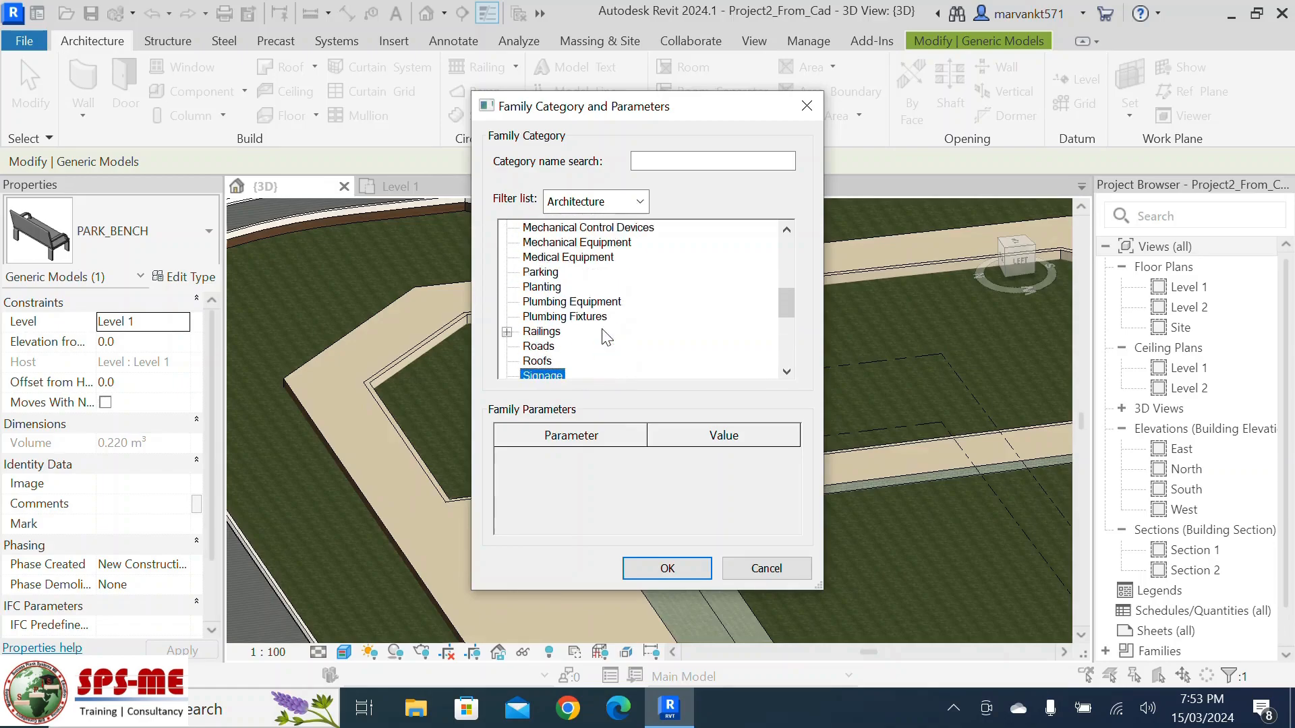
scroll(605, 335, "down", 1)
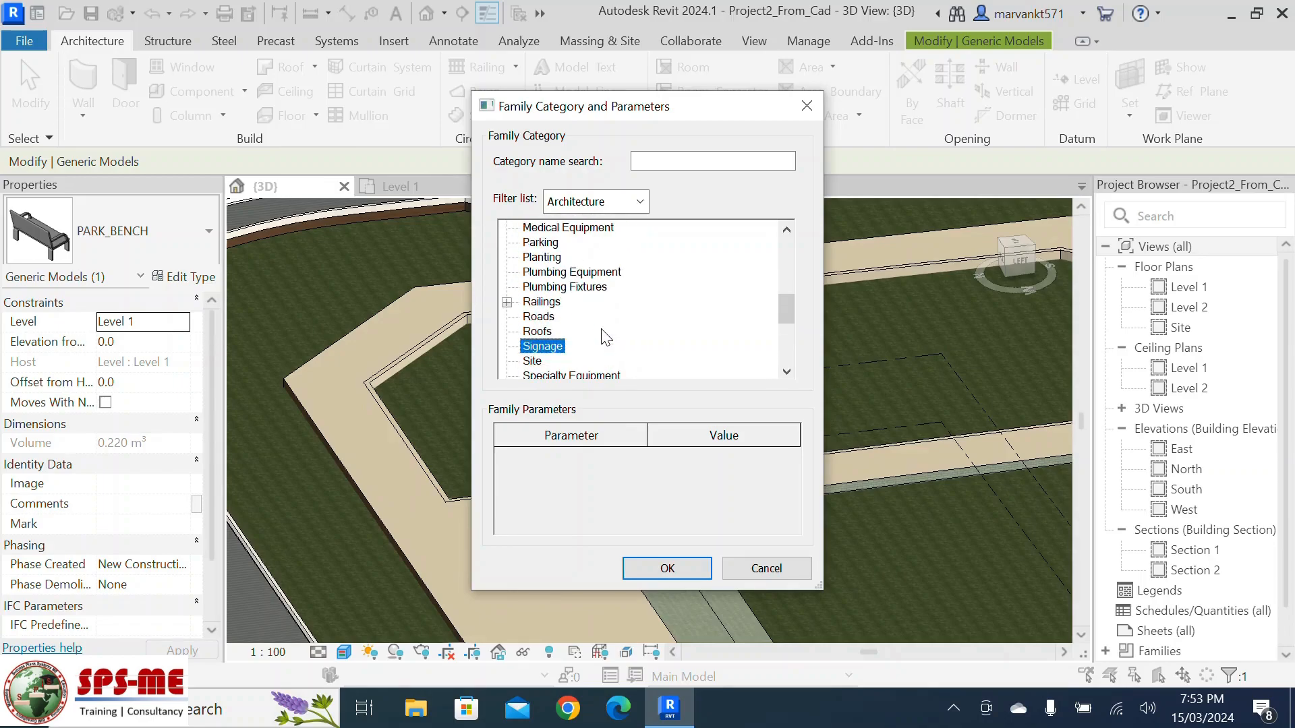
scroll(605, 335, "down", 2)
left_click(537, 331)
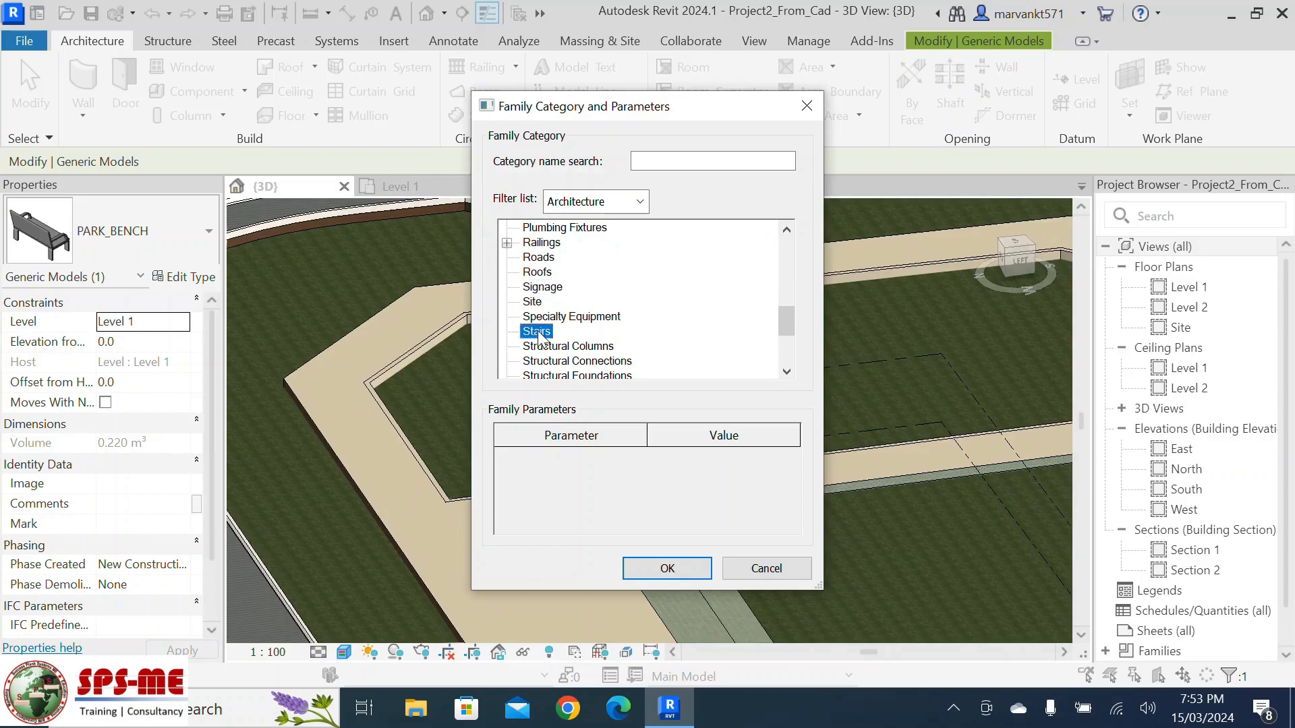
left_click(666, 571)
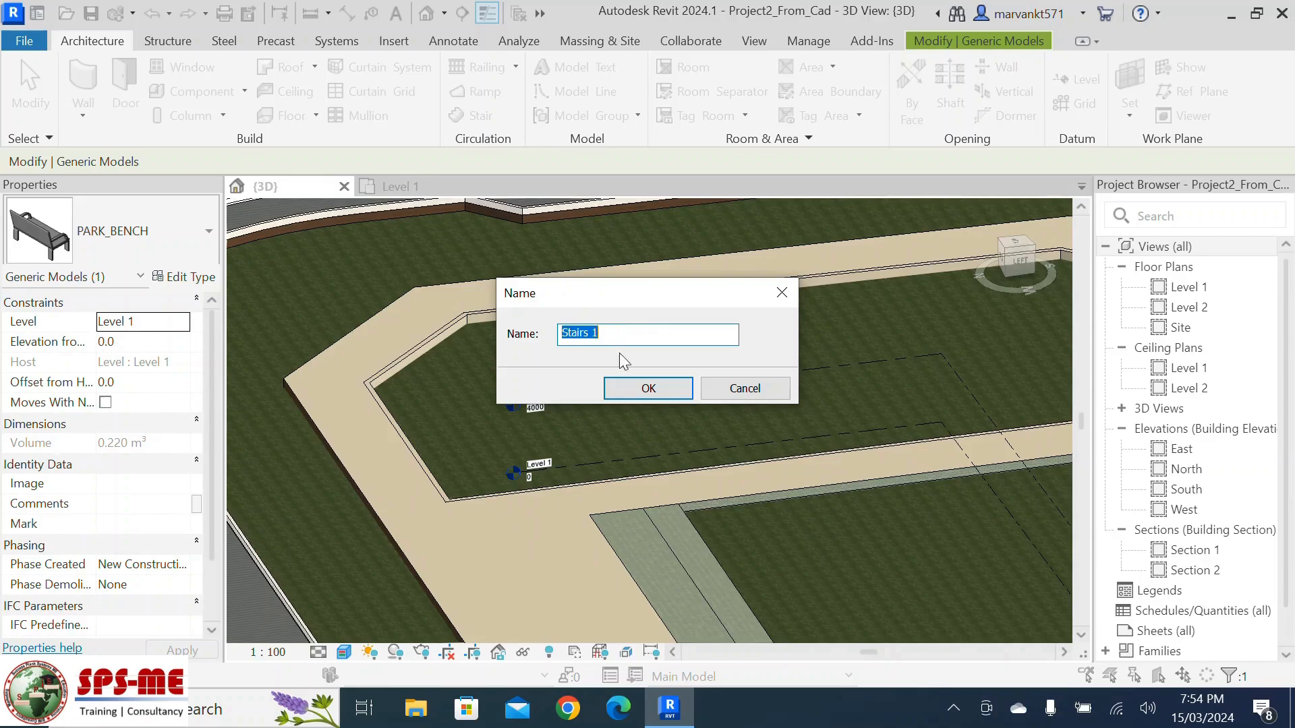
left_click(622, 395)
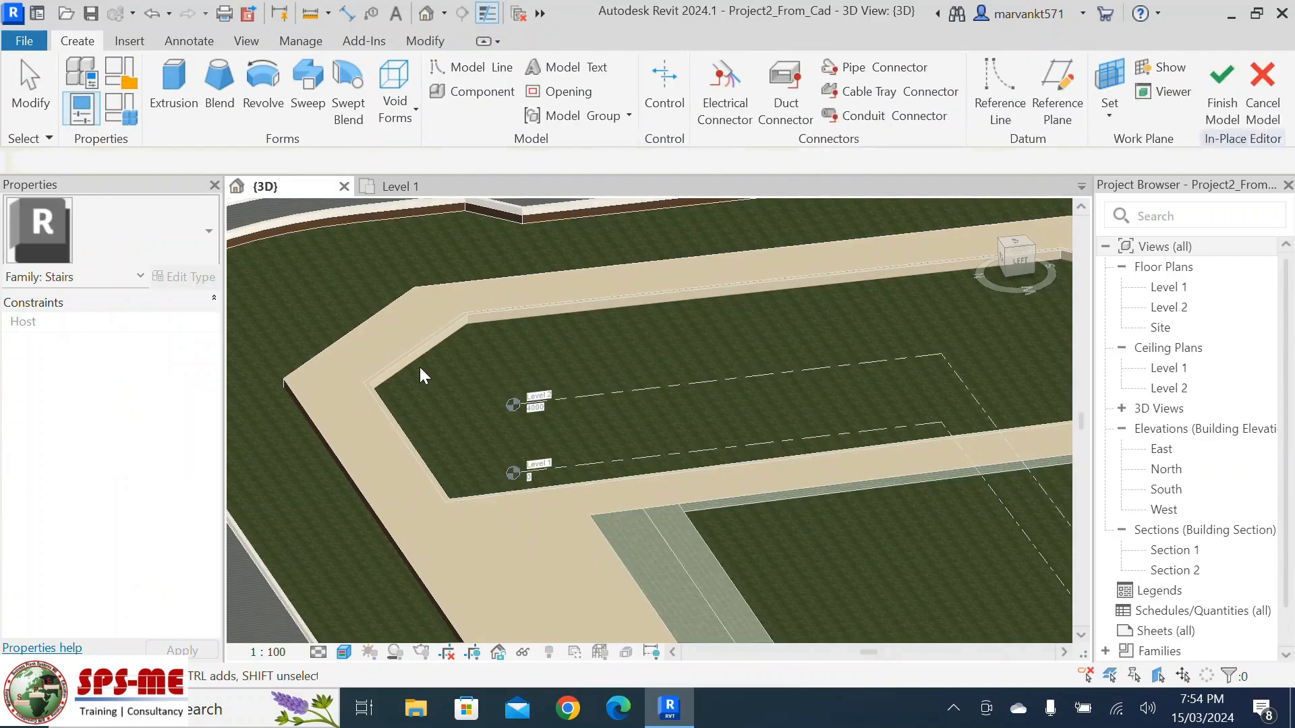
Start a sweep with a picked path and pick the short angled upper inner edge of the walkway around the recessed grass
scroll(420, 366, "up", 3)
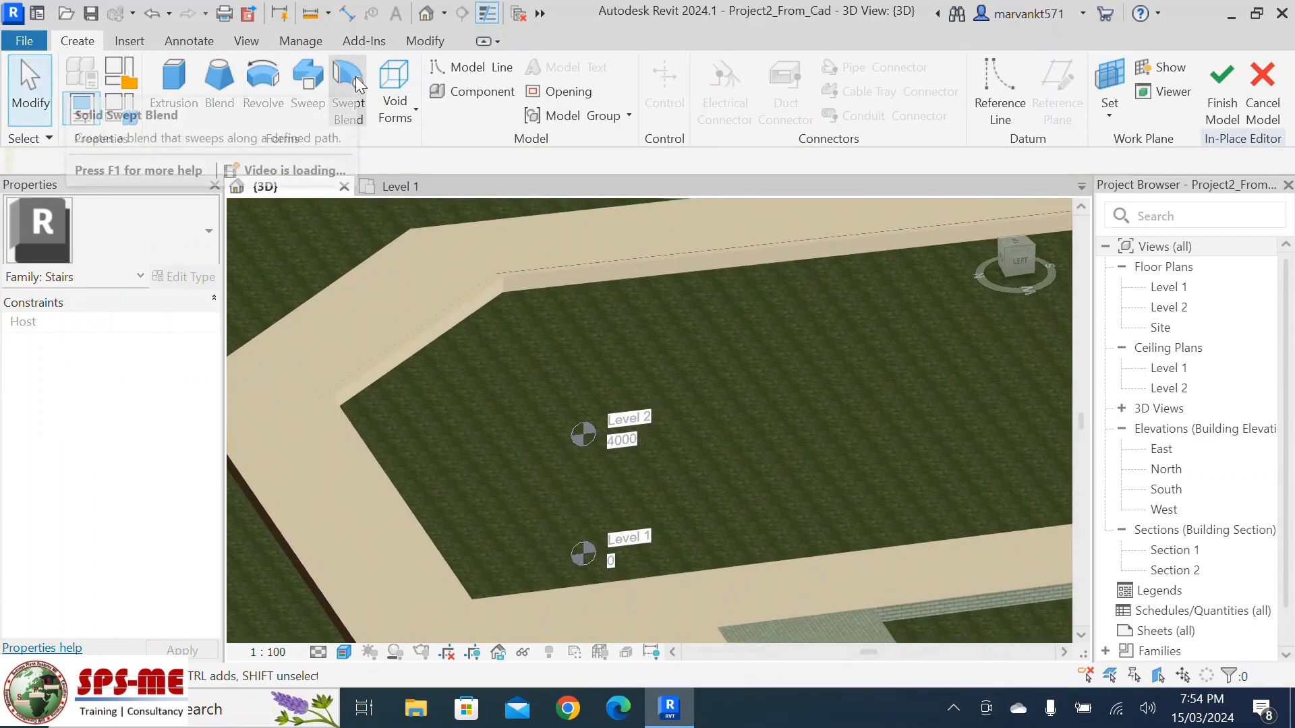
scroll(451, 295, "down", 3)
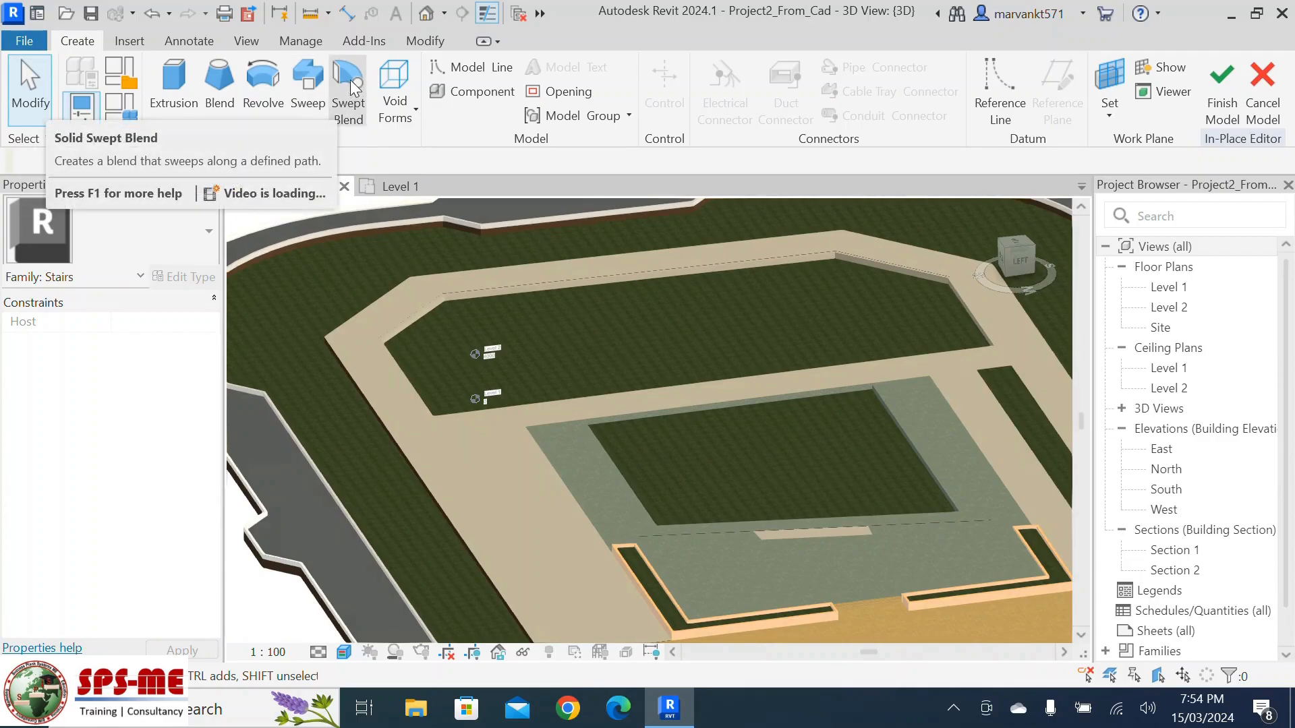
left_click(307, 85)
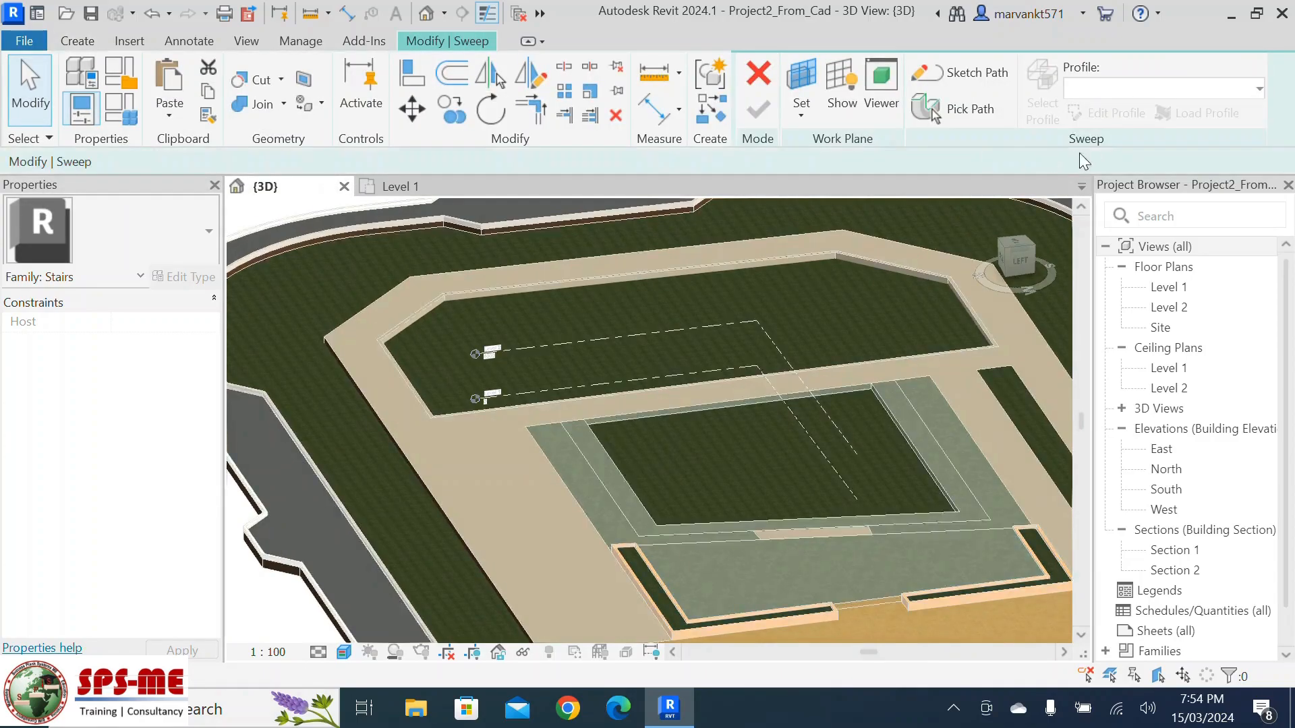
left_click(960, 111)
scroll(382, 348, "up", 5)
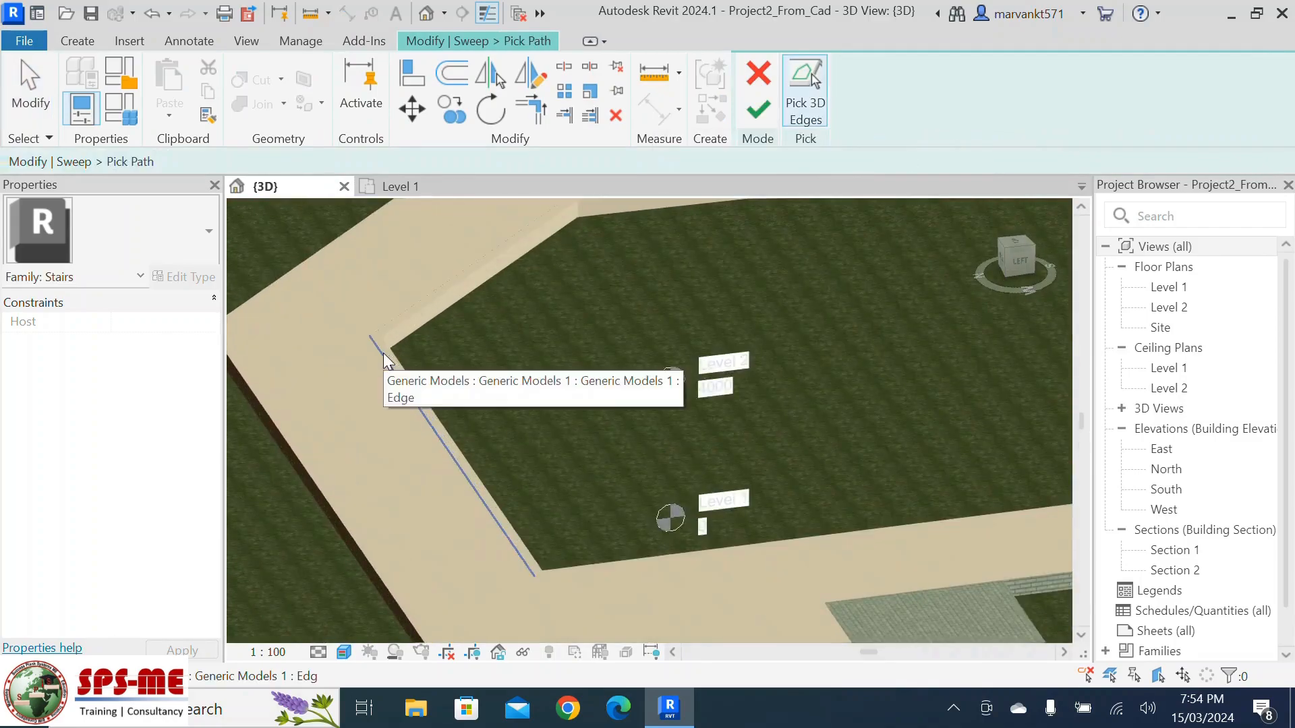
scroll(408, 319, "up", 4)
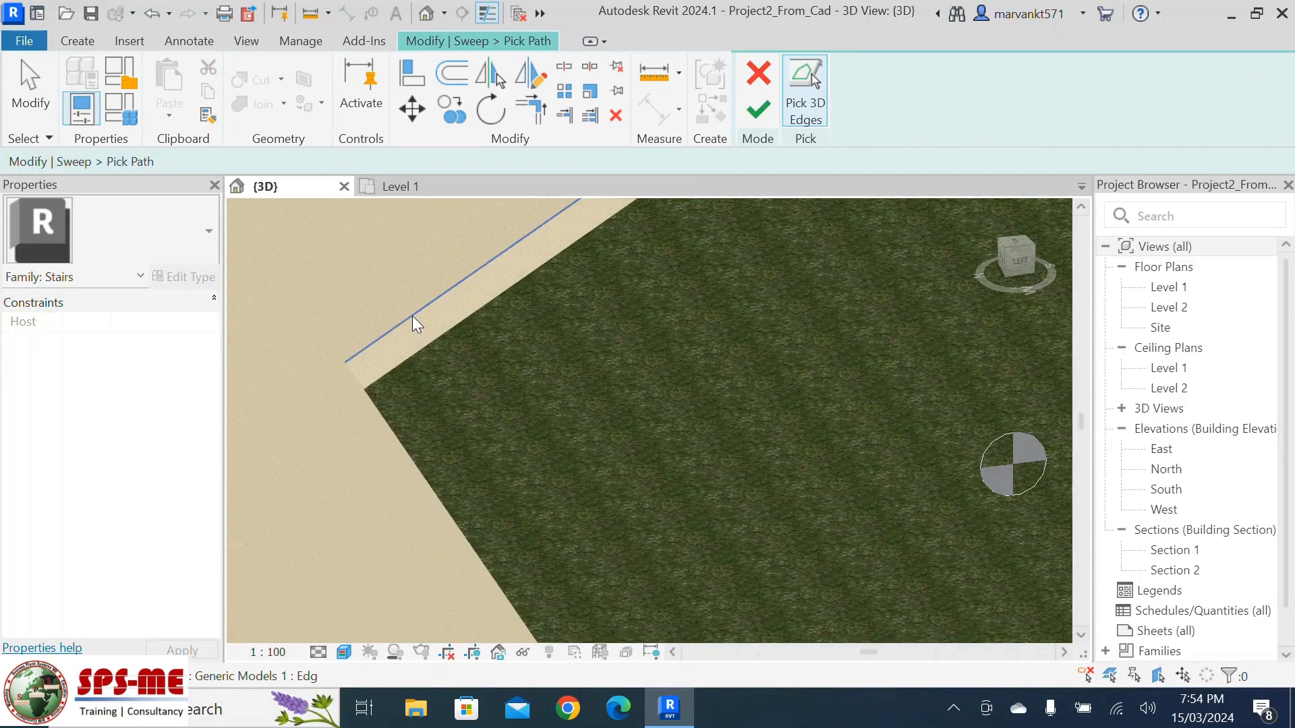
left_click(414, 316)
Add the long back edge and the angled edge at its far end to the sweep path, and finish the path
middle_click_drag(507, 370, 547, 293, "shift")
scroll(547, 293, "up", 2)
left_click(512, 315)
scroll(340, 363, "down", 5)
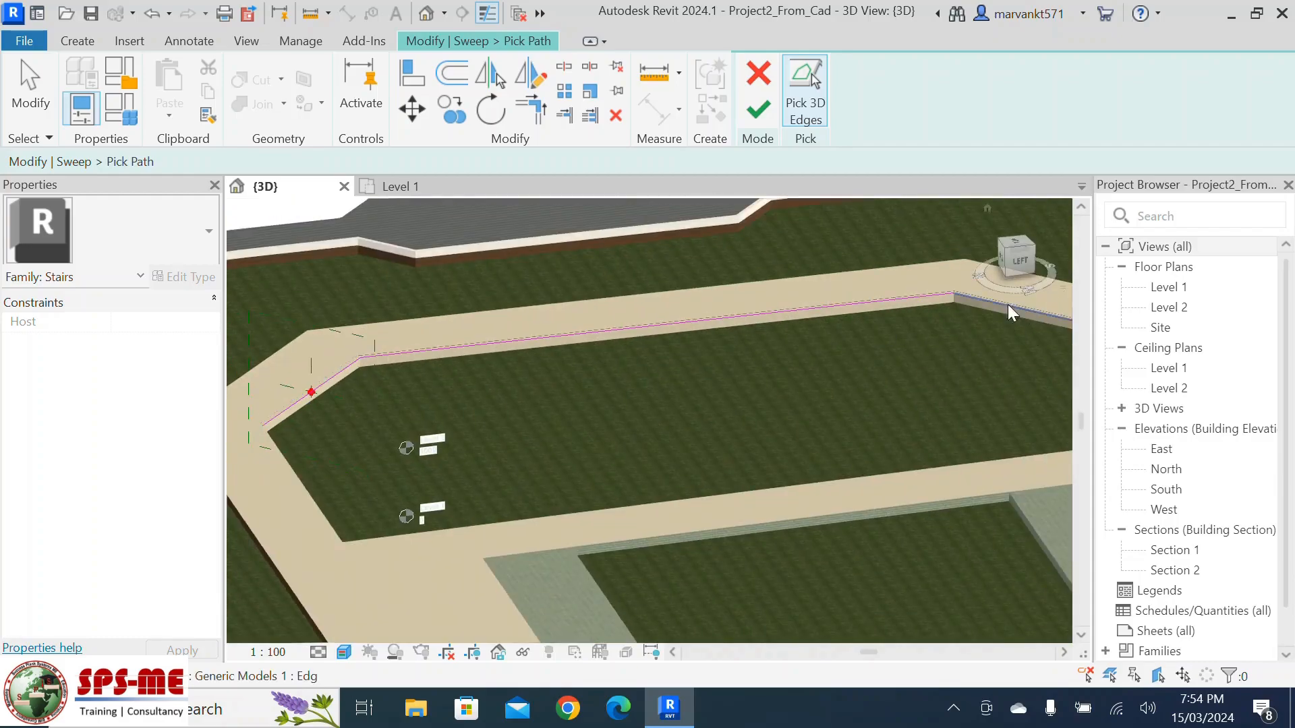
scroll(989, 301, "up", 4)
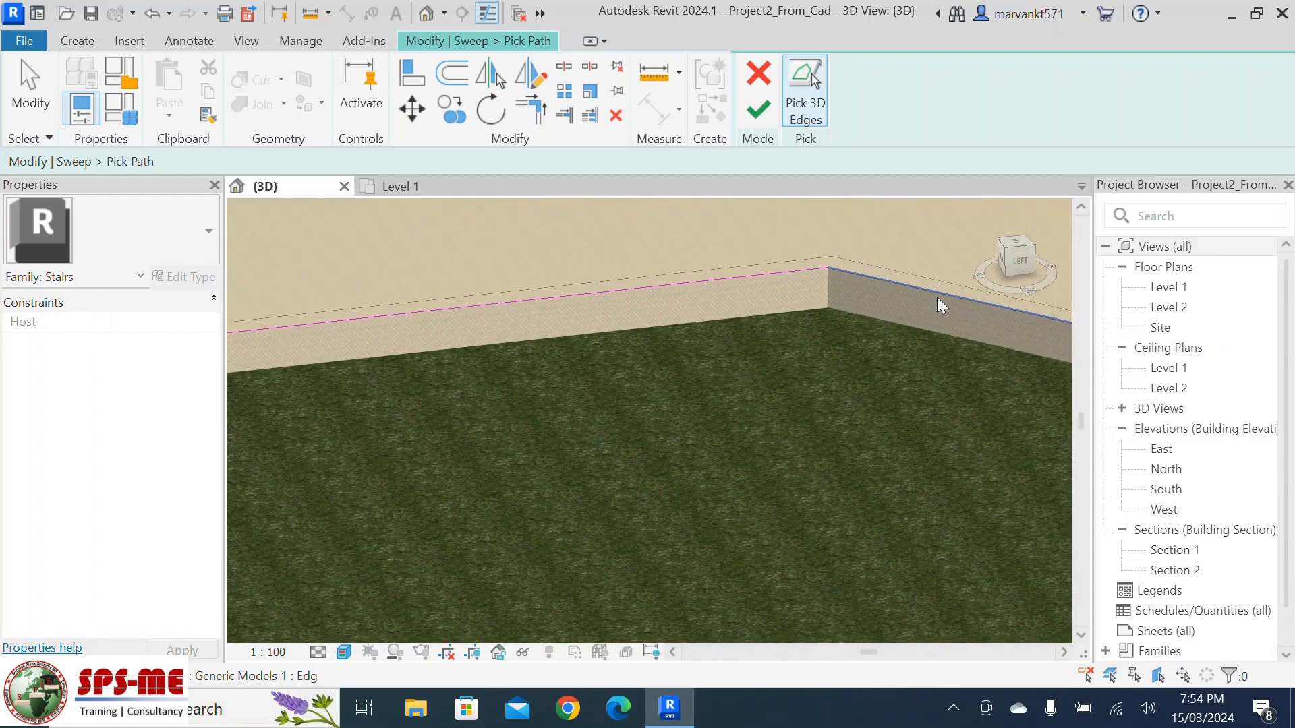
left_click(937, 298)
scroll(754, 346, "down", 5)
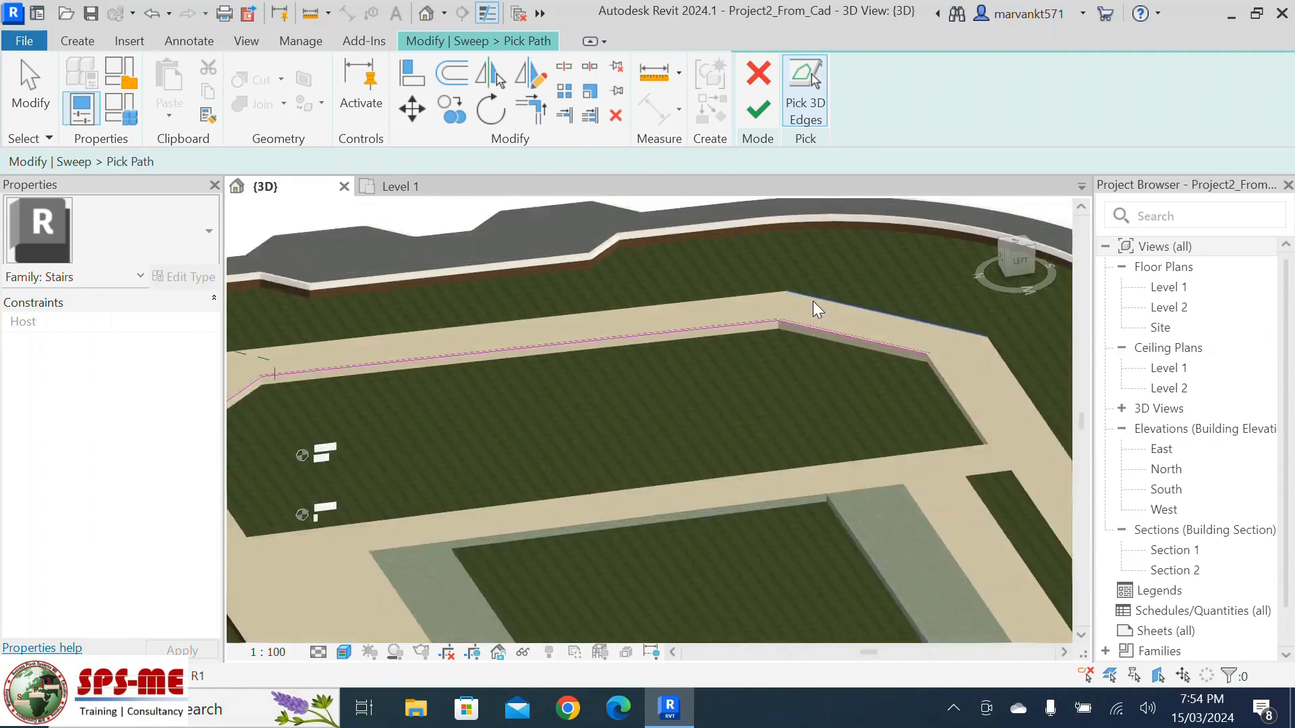
left_click(755, 119)
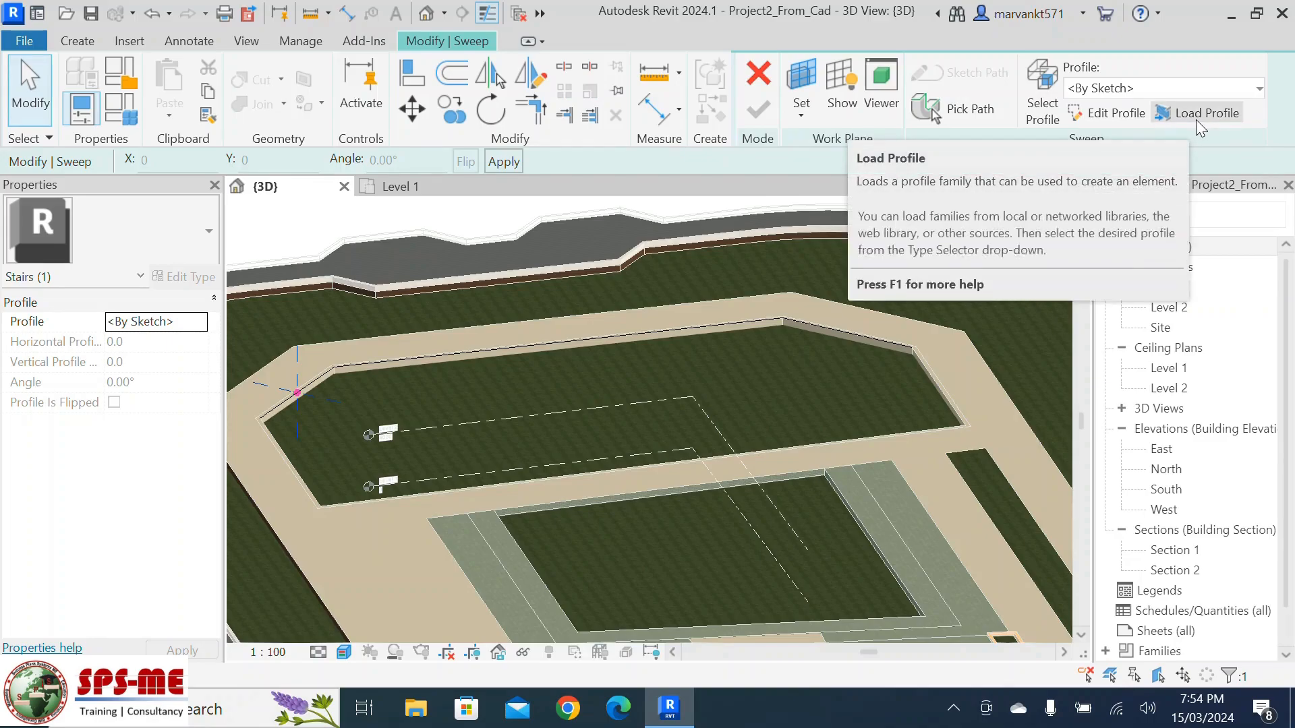
Start sketching the sweep's profile and open the South elevation, framing the path's profile point
left_click(1118, 113)
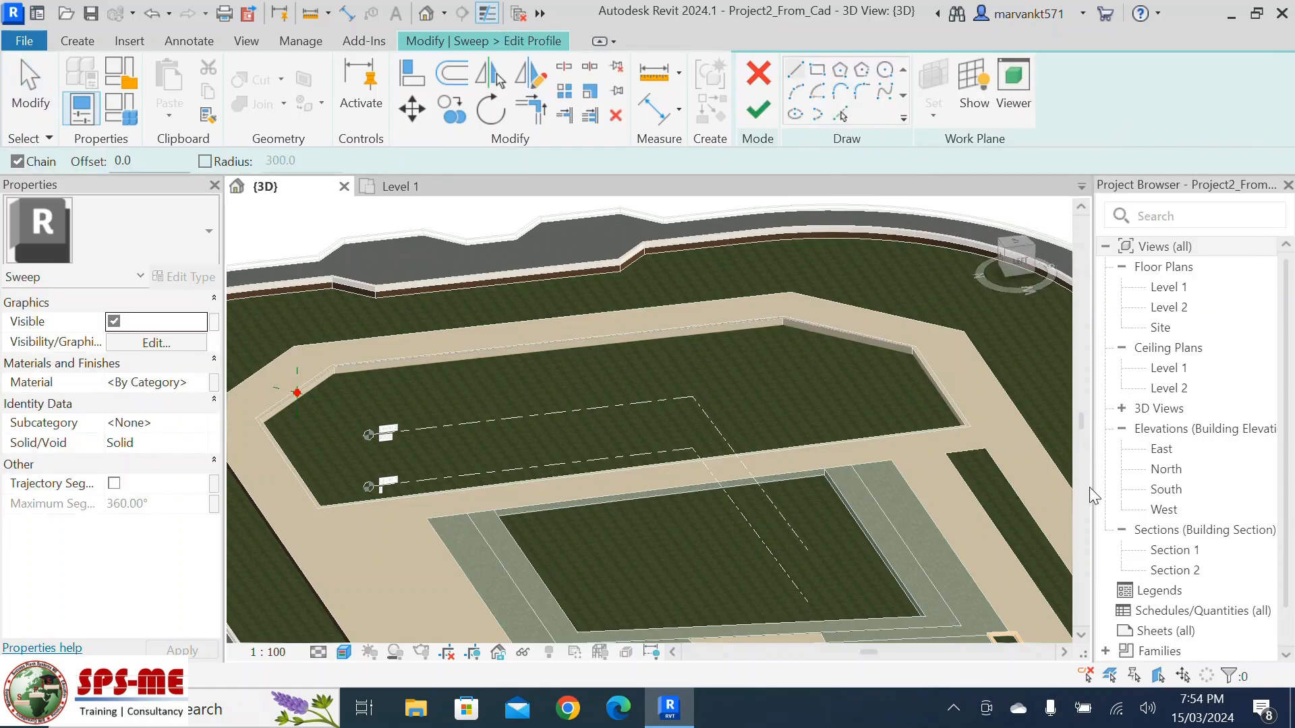
scroll(870, 334, "down", 2)
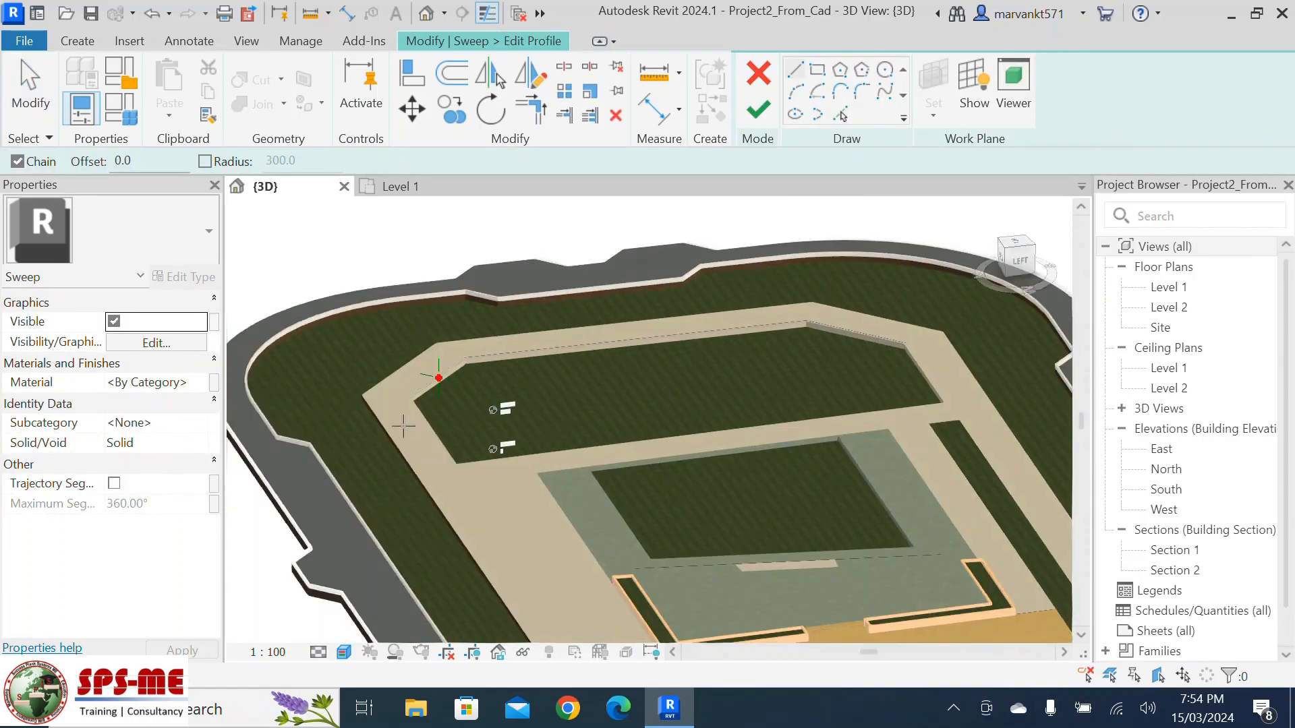
scroll(403, 425, "up", 2)
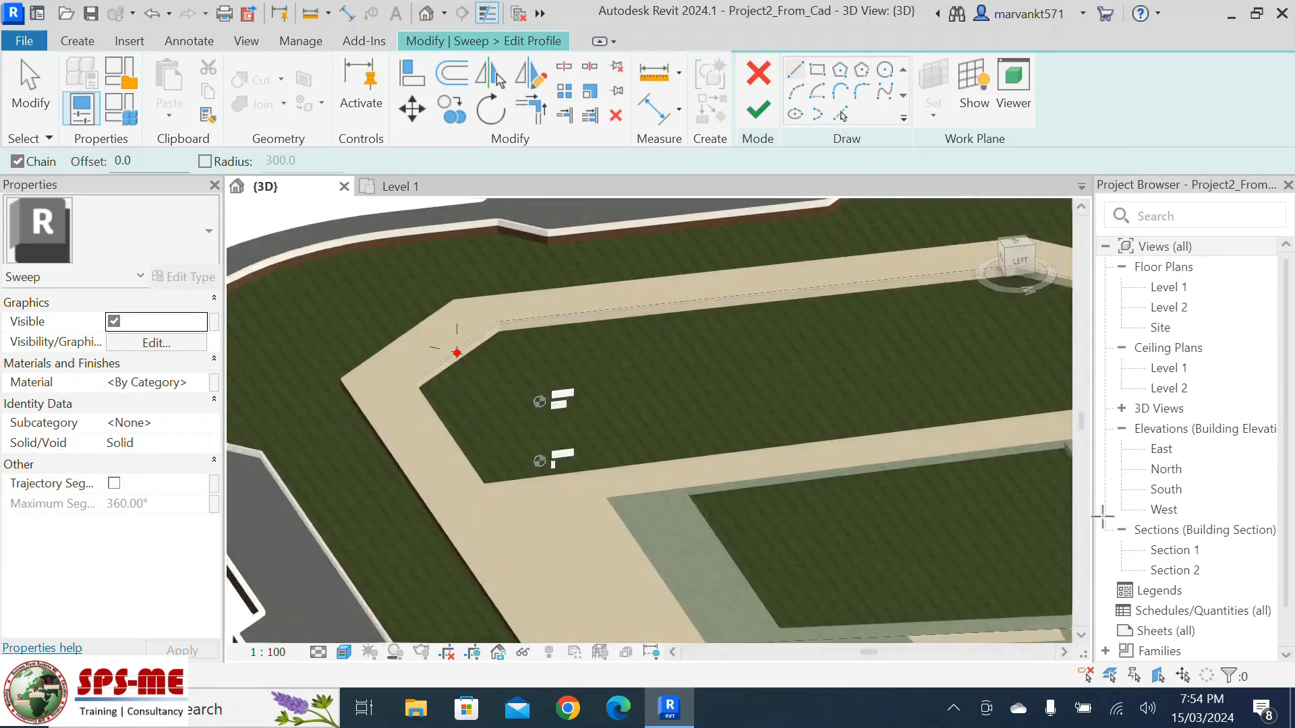
double_click(1174, 492)
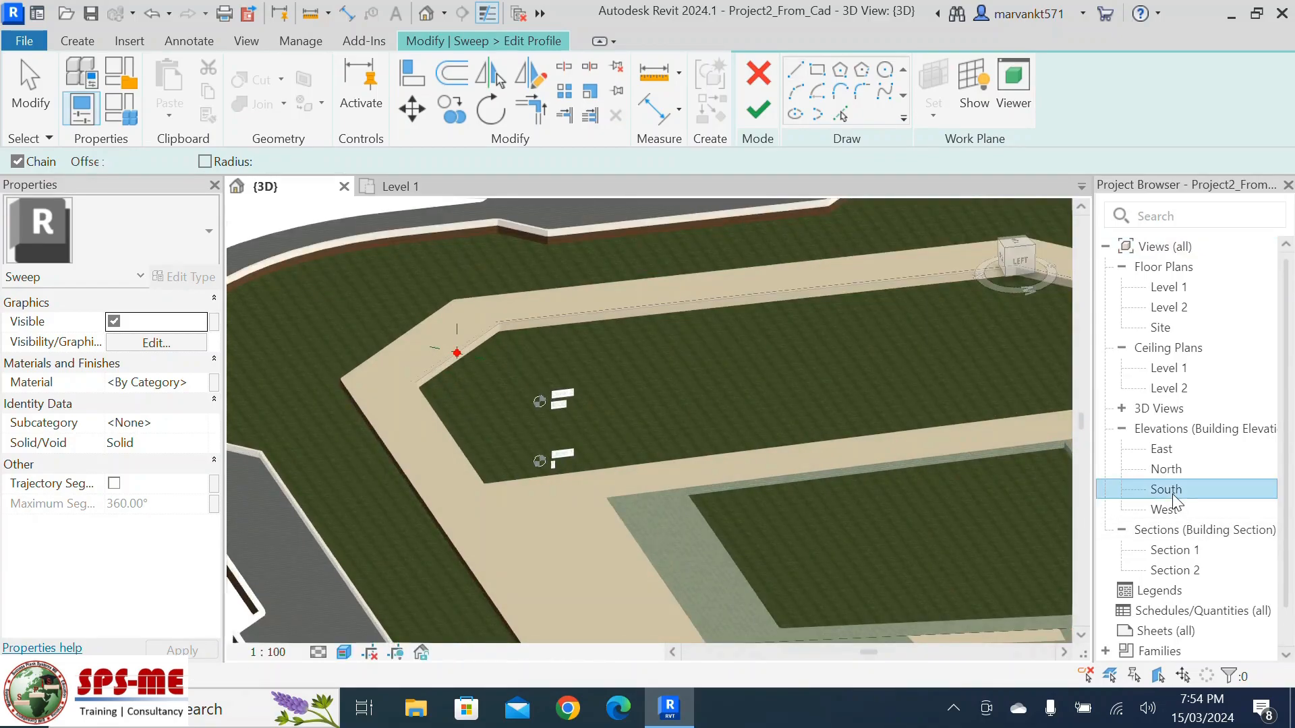
key("Escape")
scroll(768, 516, "up", 4)
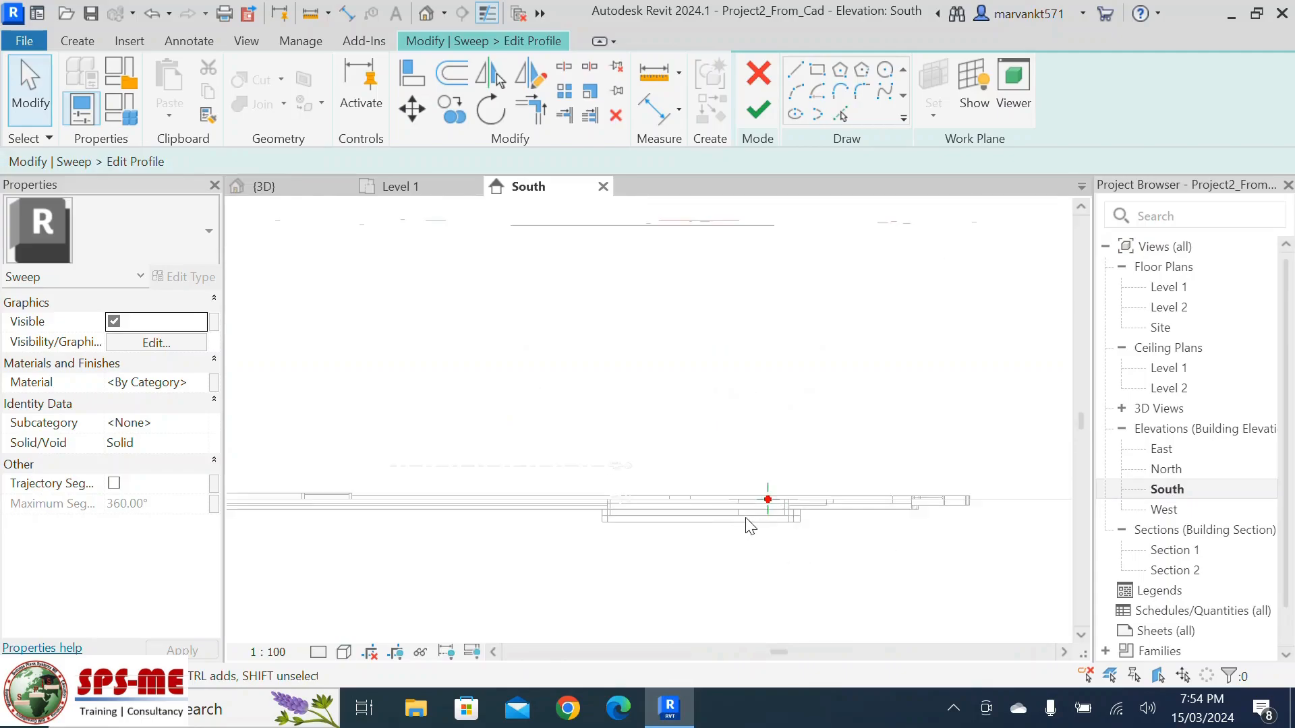
scroll(779, 518, "up", 2)
scroll(751, 496, "up", 3)
scroll(708, 428, "down", 3)
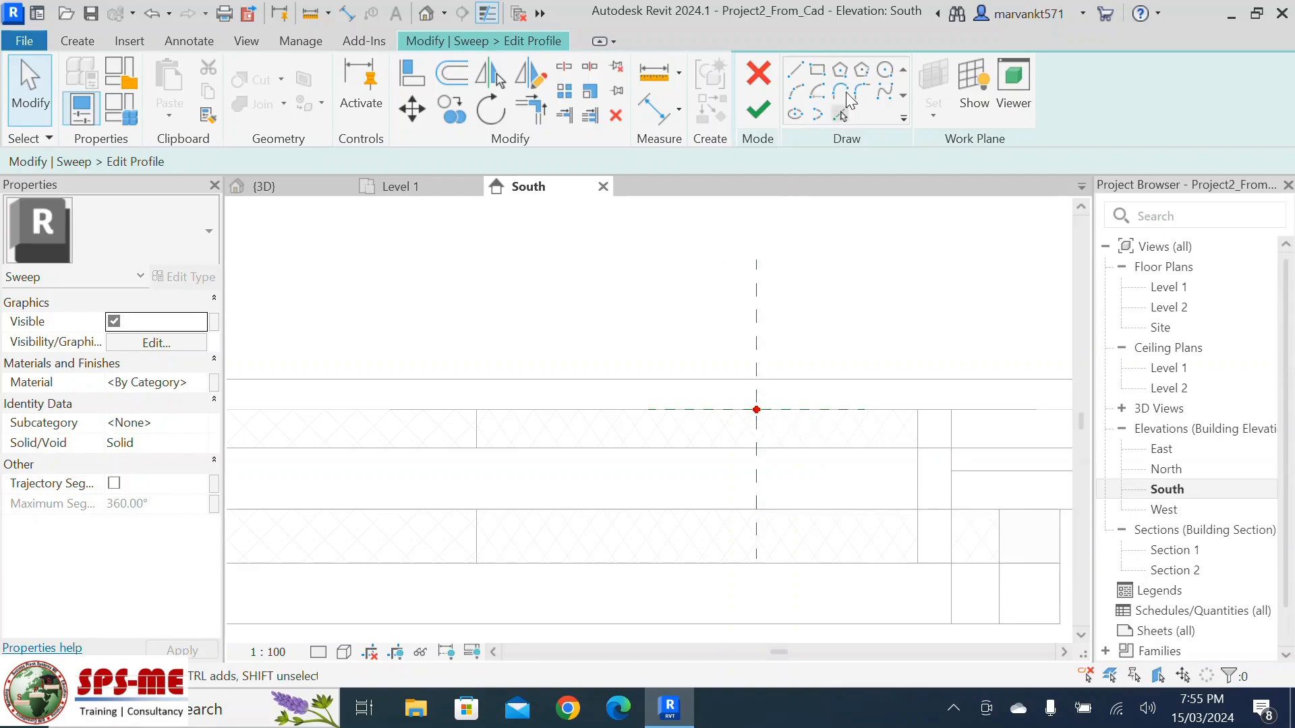
Sketch the first step from the profile point: a 1000 mm horizontal line, a 200 mm drop and a 1000 mm tread
left_click(788, 71)
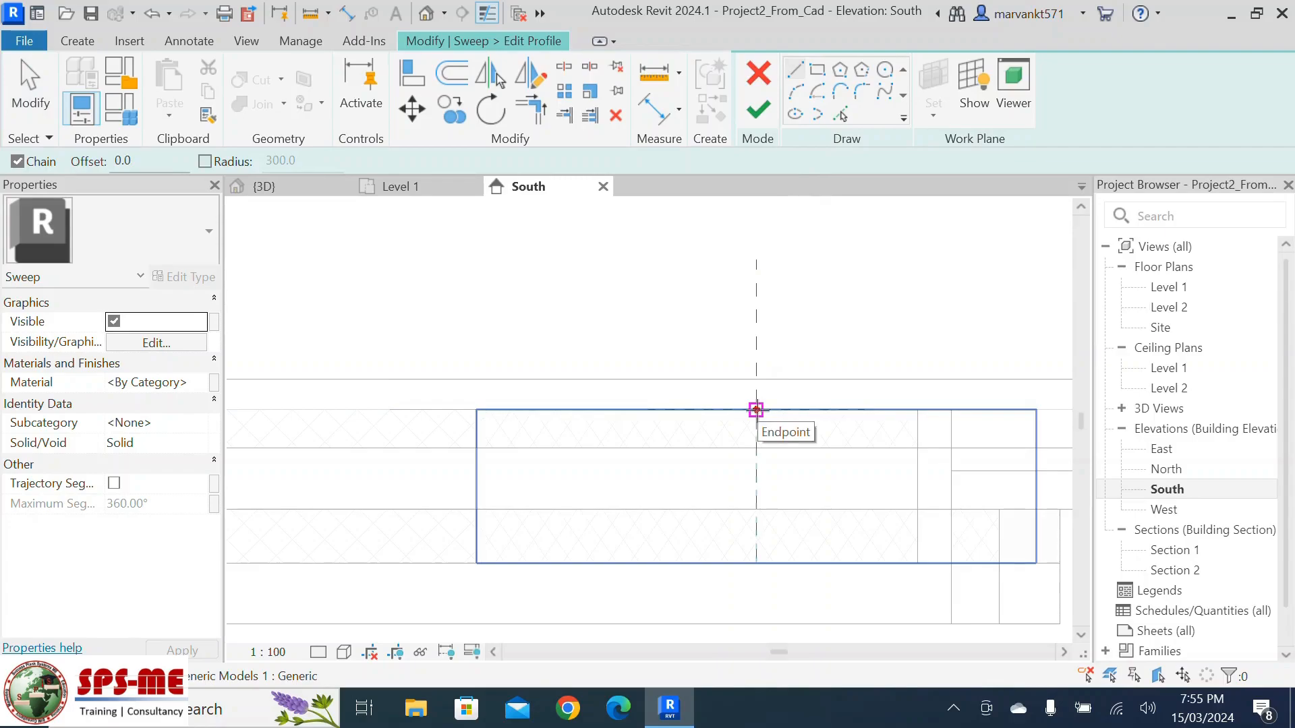
left_click(756, 409)
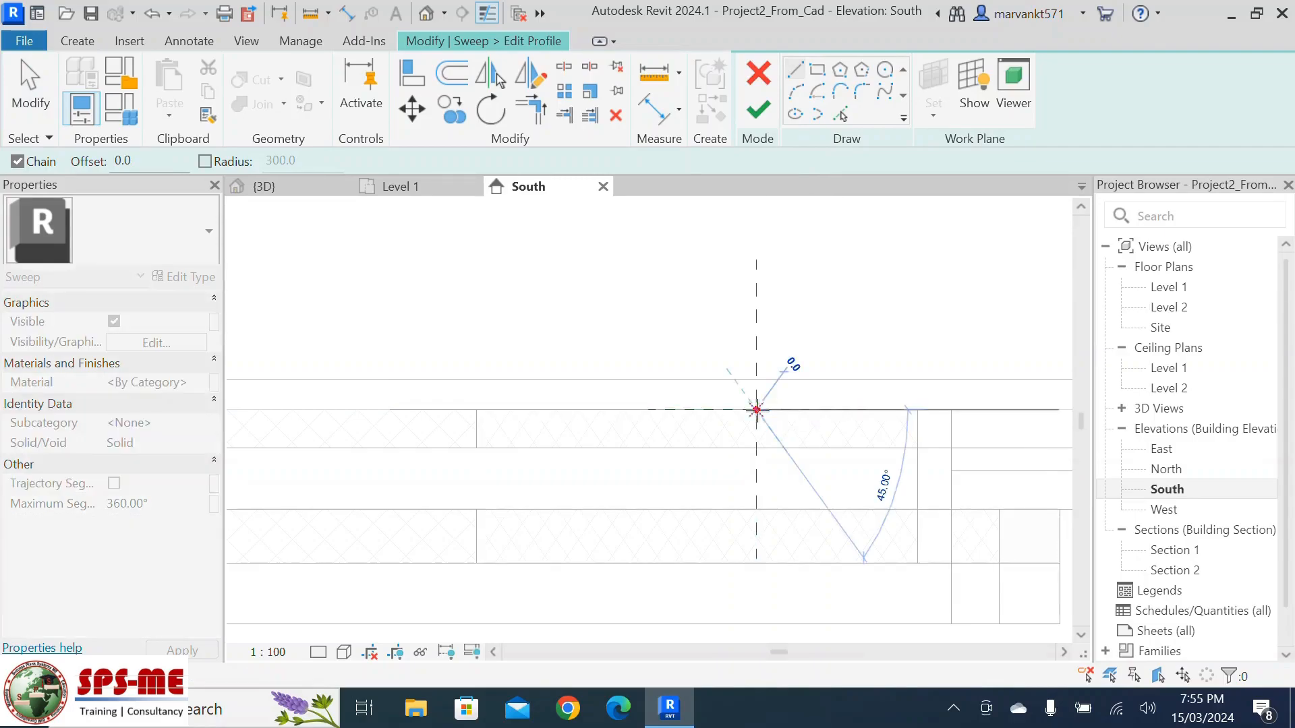
left_click(699, 409)
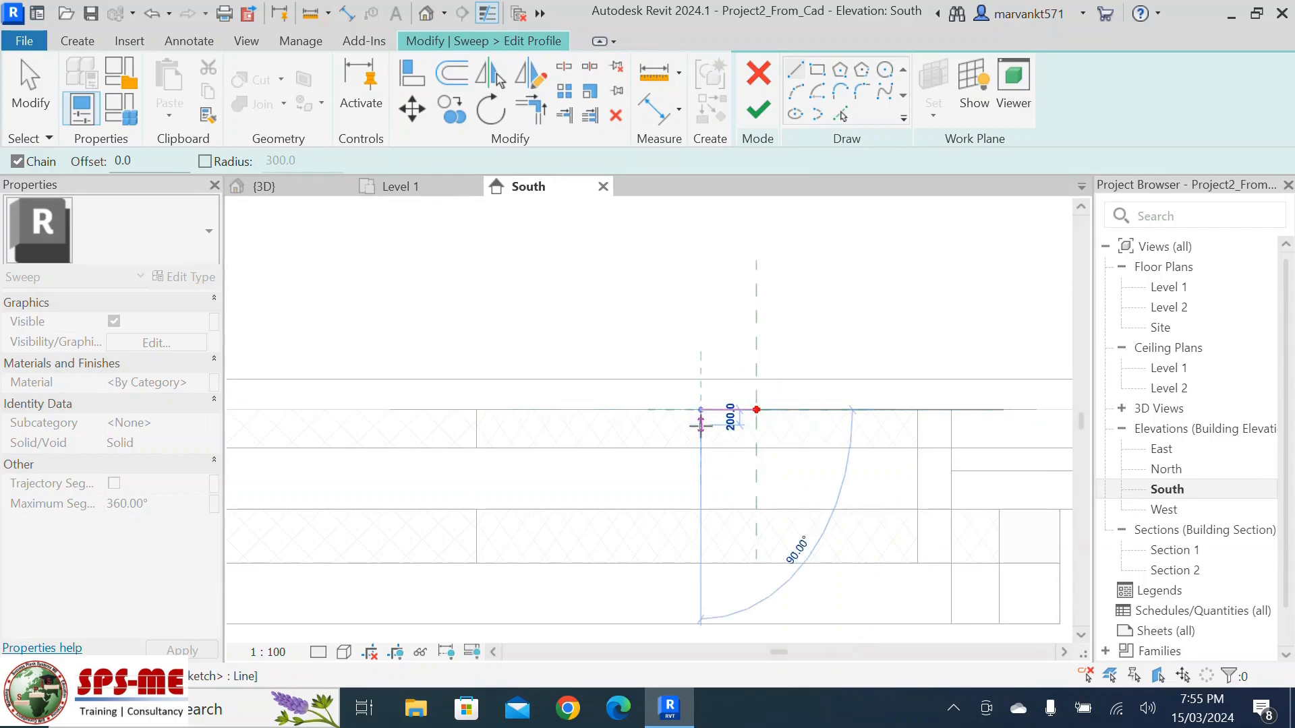
scroll(700, 424, "up", 3)
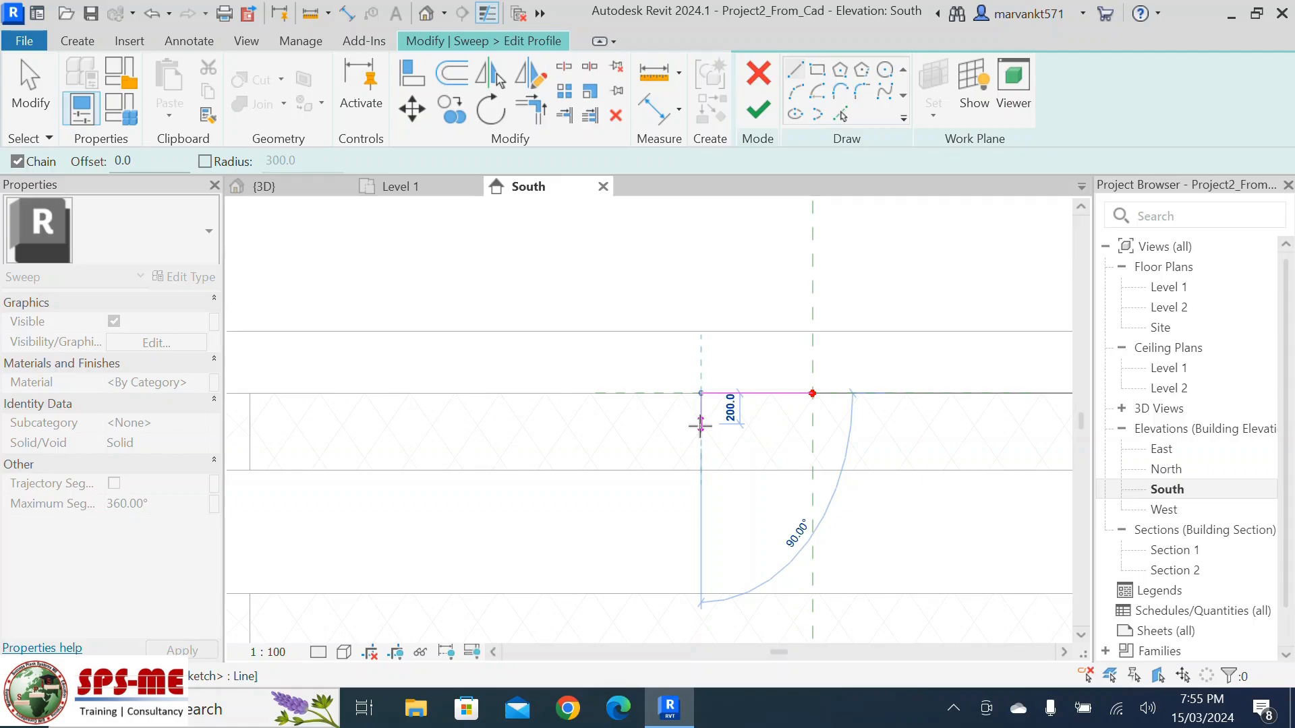
left_click(700, 425)
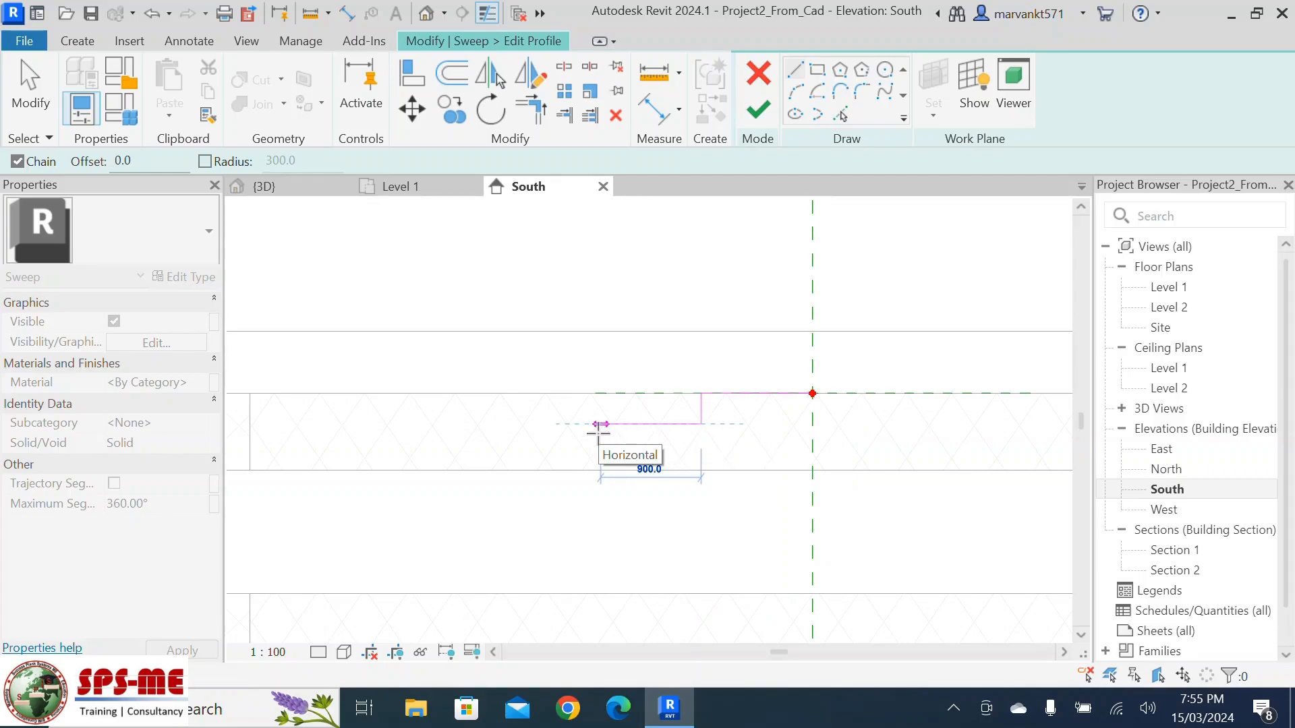
left_click(590, 424)
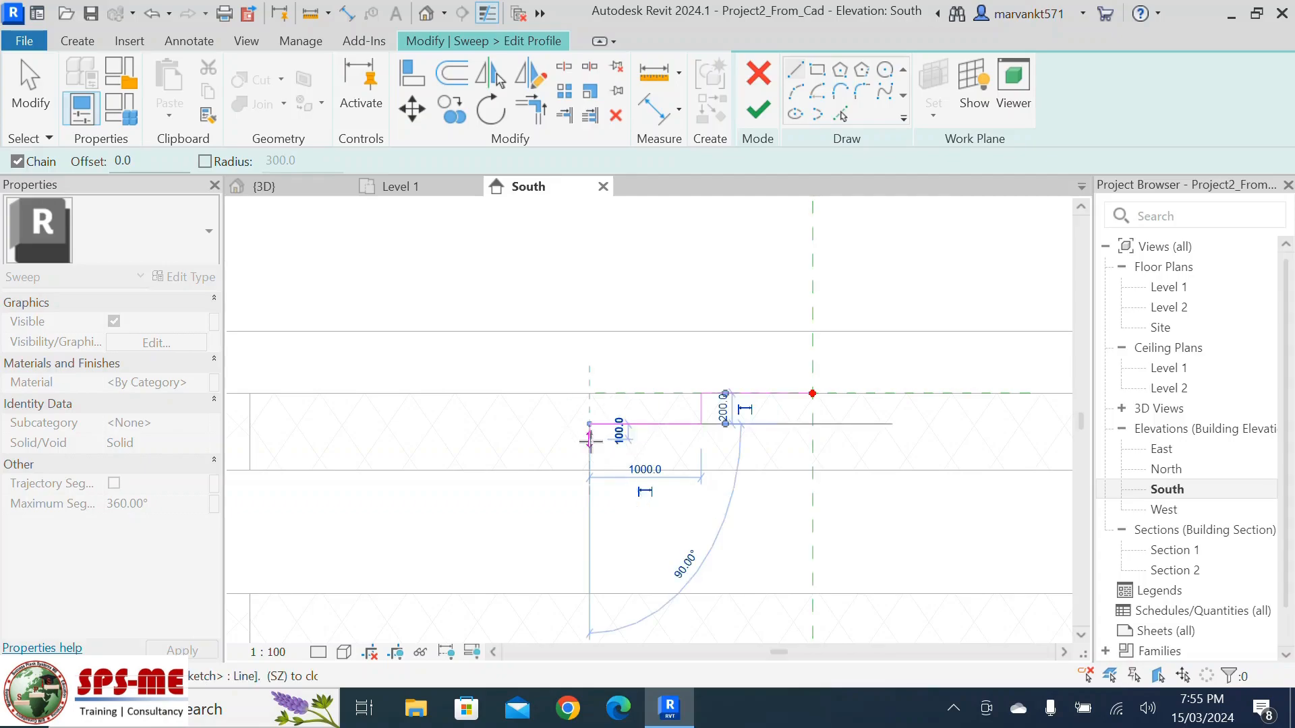
key("Escape")
key("Escape")
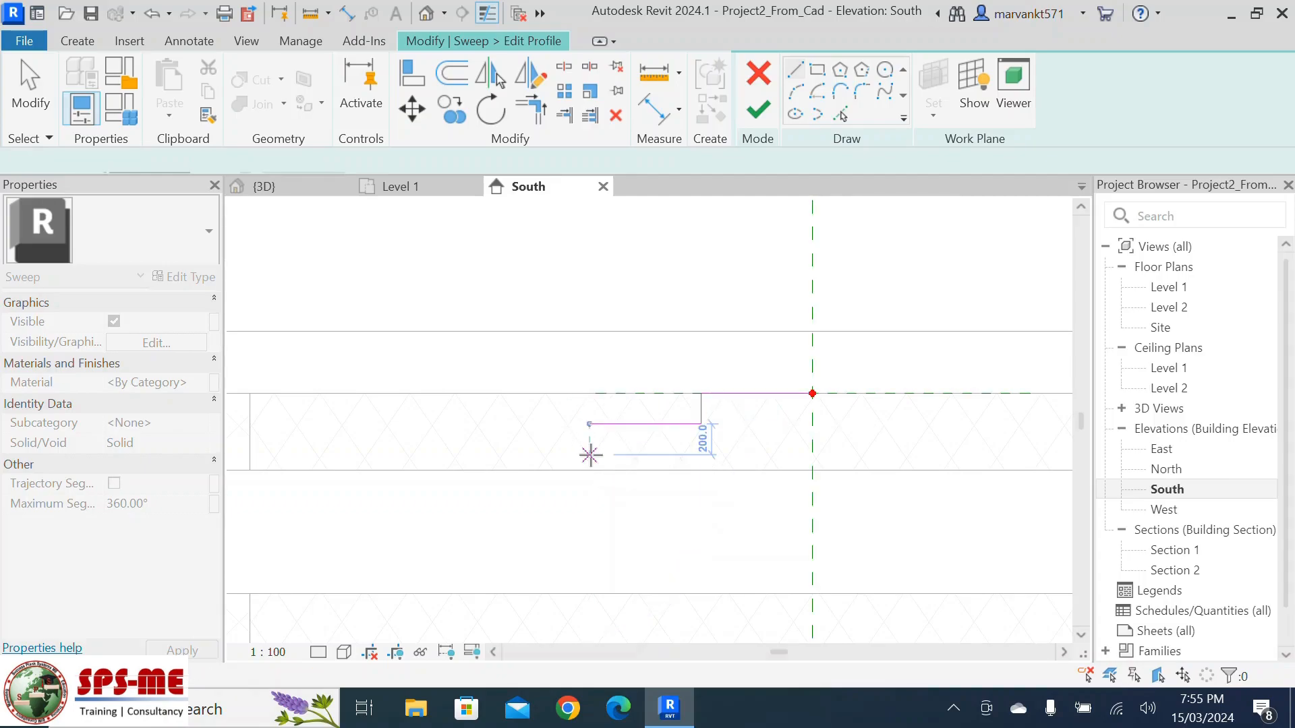
Copy the 200 mm riser and lower tread with the Multiple option, placing the first copy at the tread's free end
left_click(774, 394)
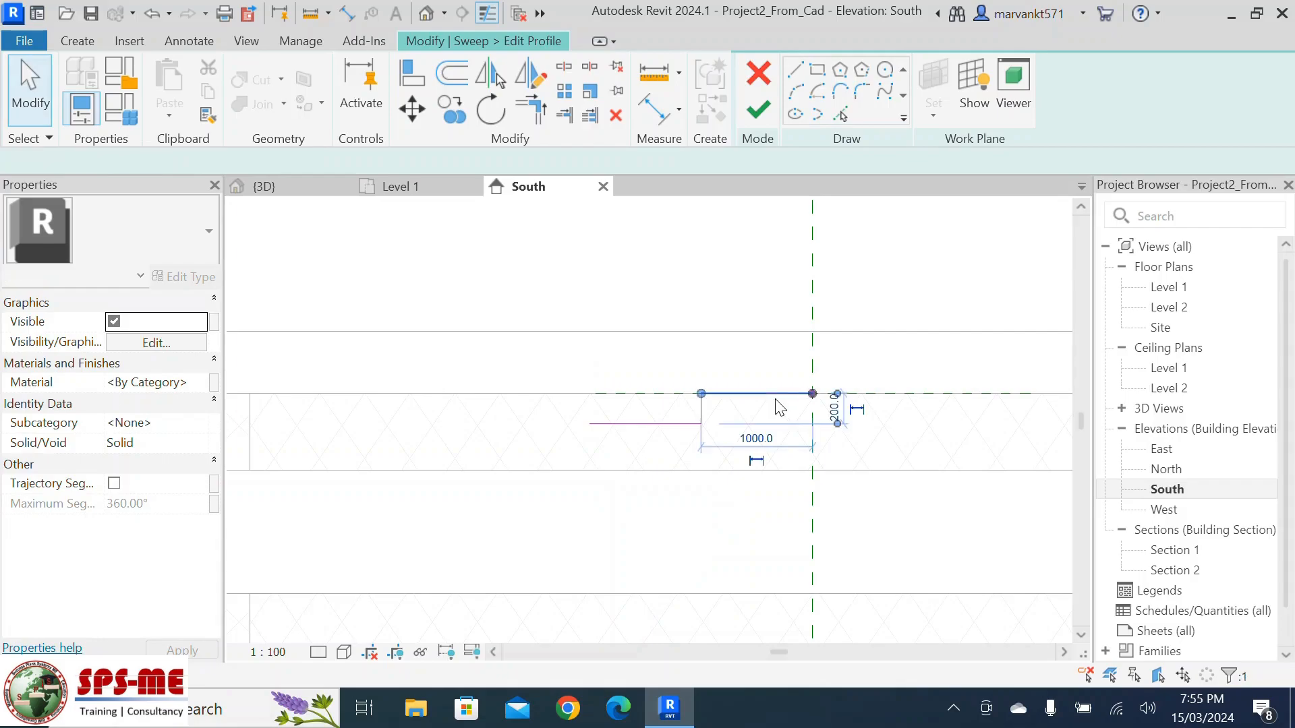
left_click(702, 417)
scroll(682, 442, "up", 2)
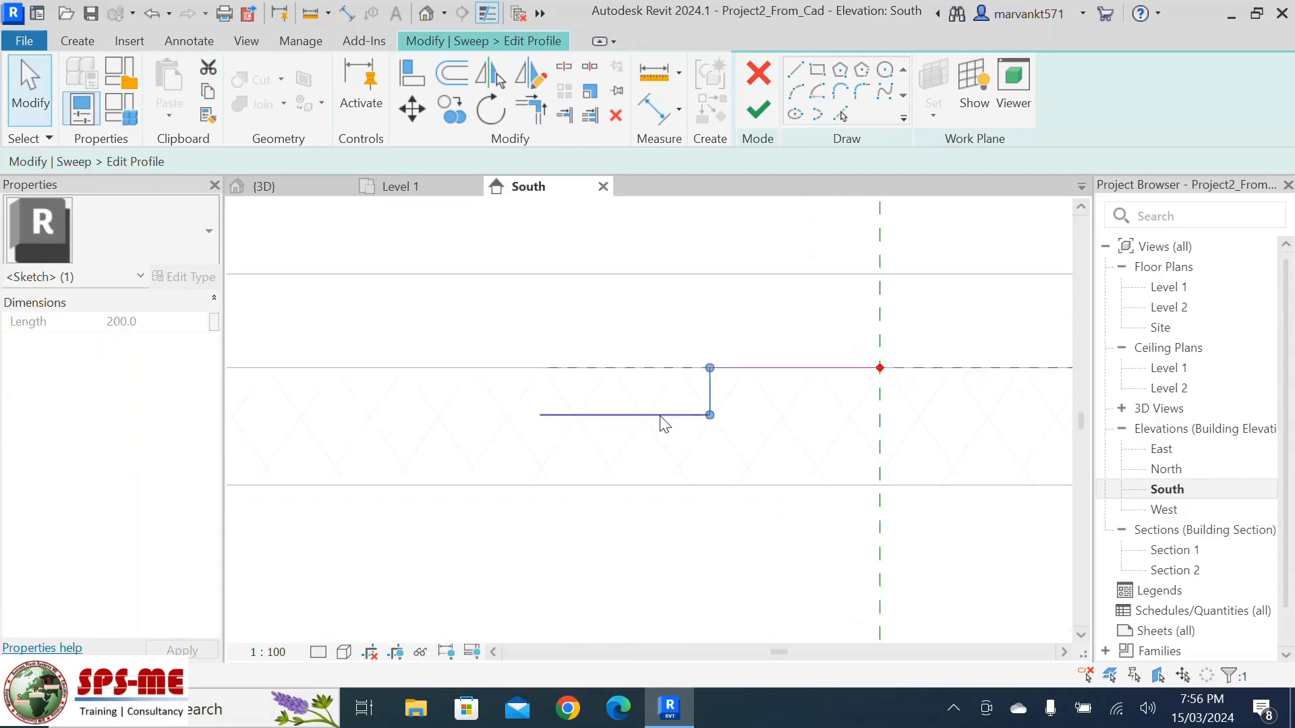
left_click(662, 416)
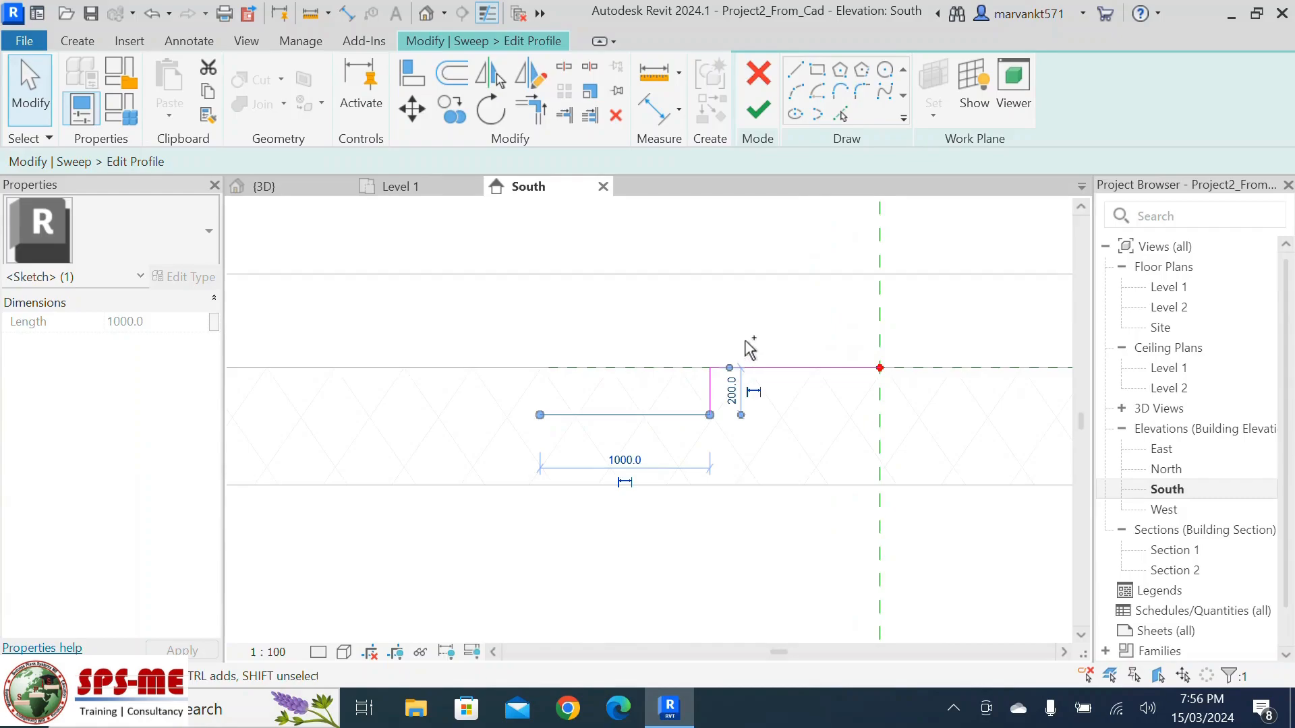
left_click(711, 383, "ctrl")
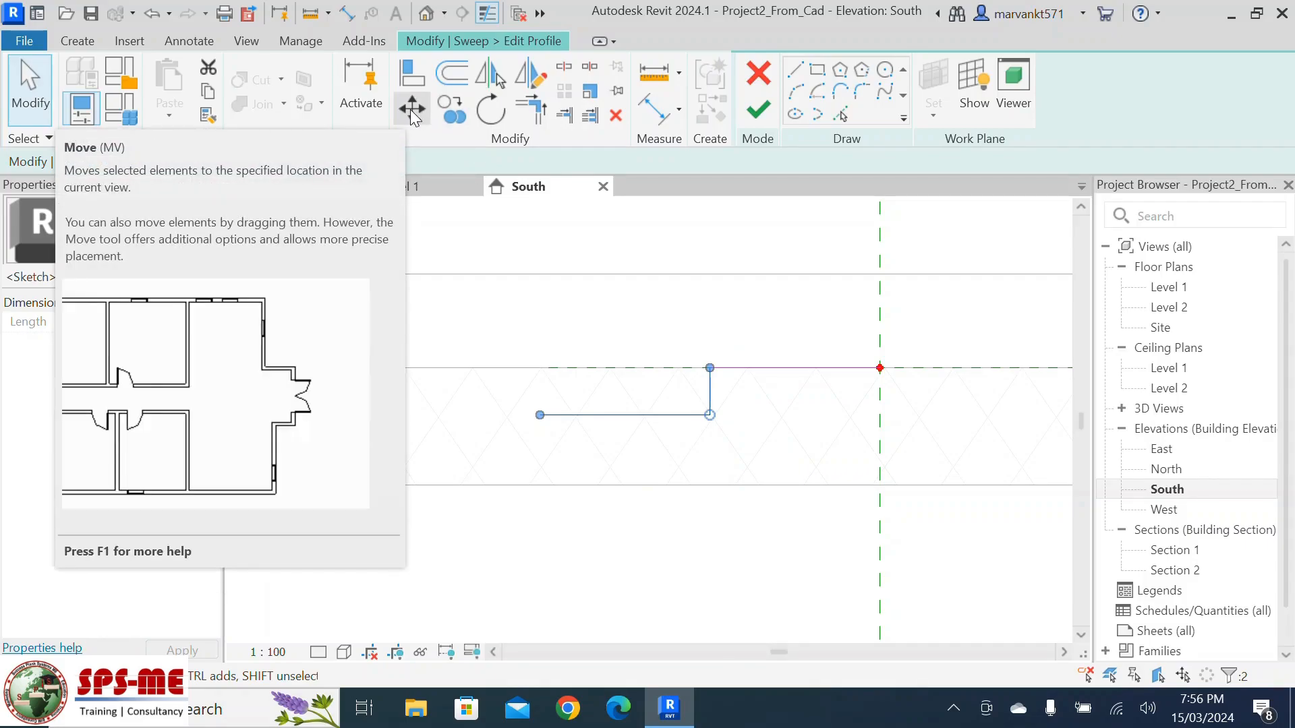
left_click(452, 118)
left_click(712, 369)
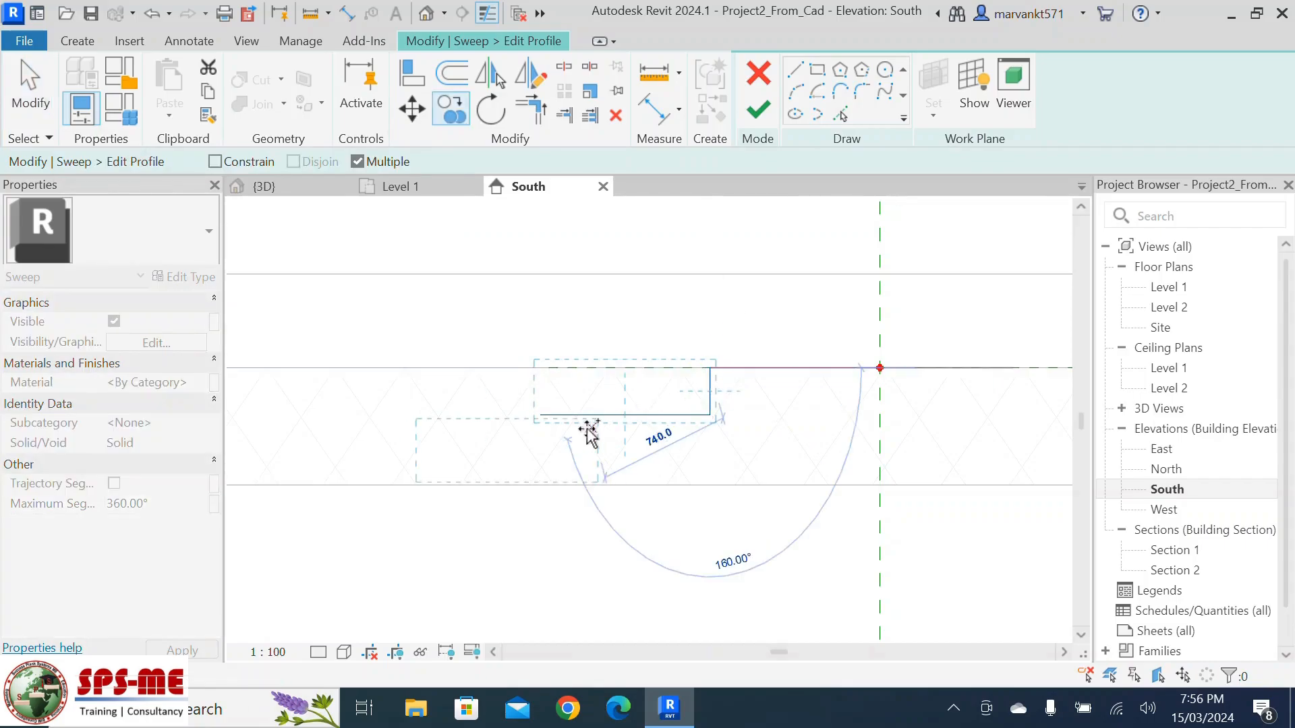
left_click(540, 414)
Place three more copies of the riser and tread end to end, continuing the stair profile downward
scroll(824, 405, "down", 3)
scroll(835, 397, "down", 1)
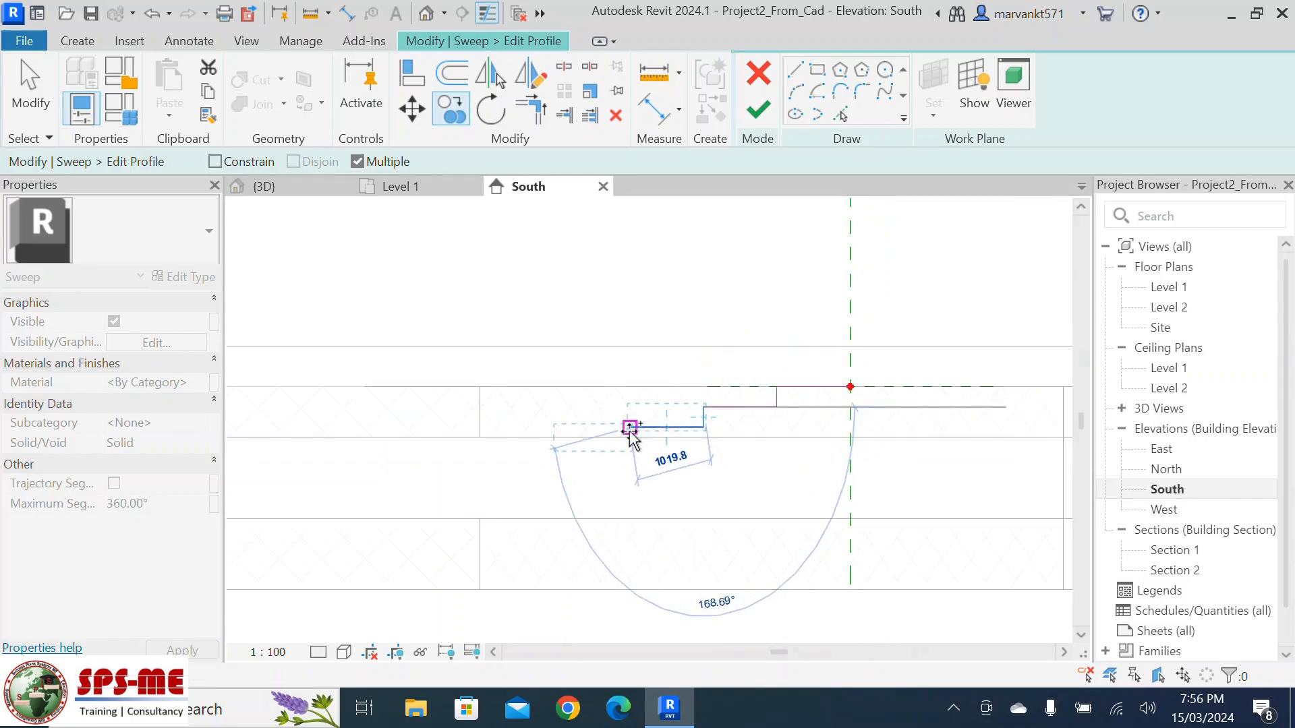
left_click(630, 431)
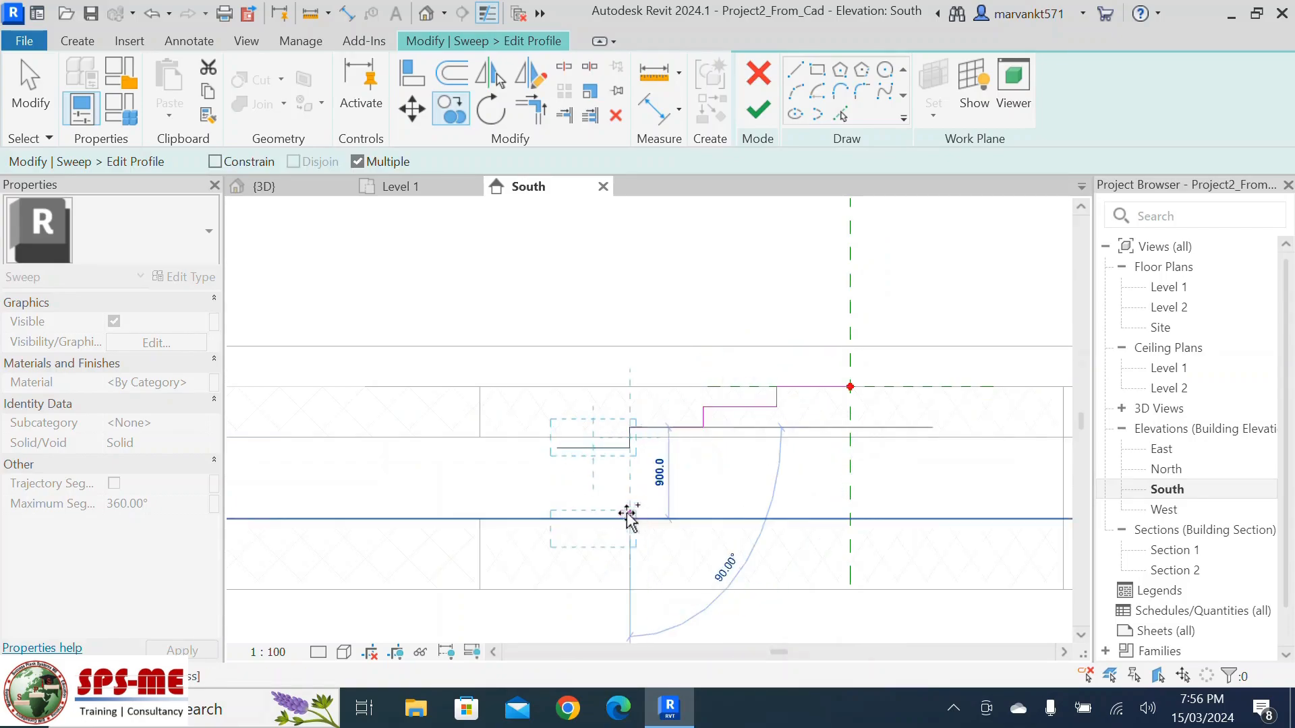
left_click(557, 449)
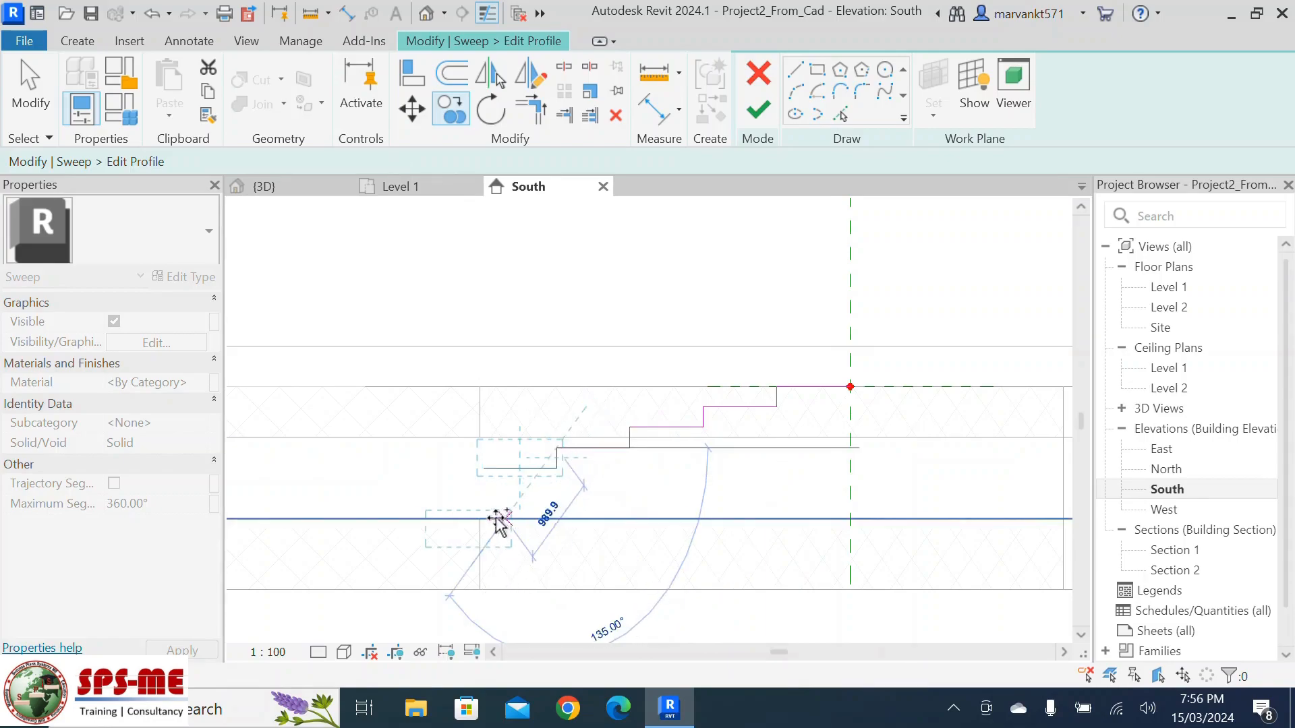
scroll(485, 475, "up", 3)
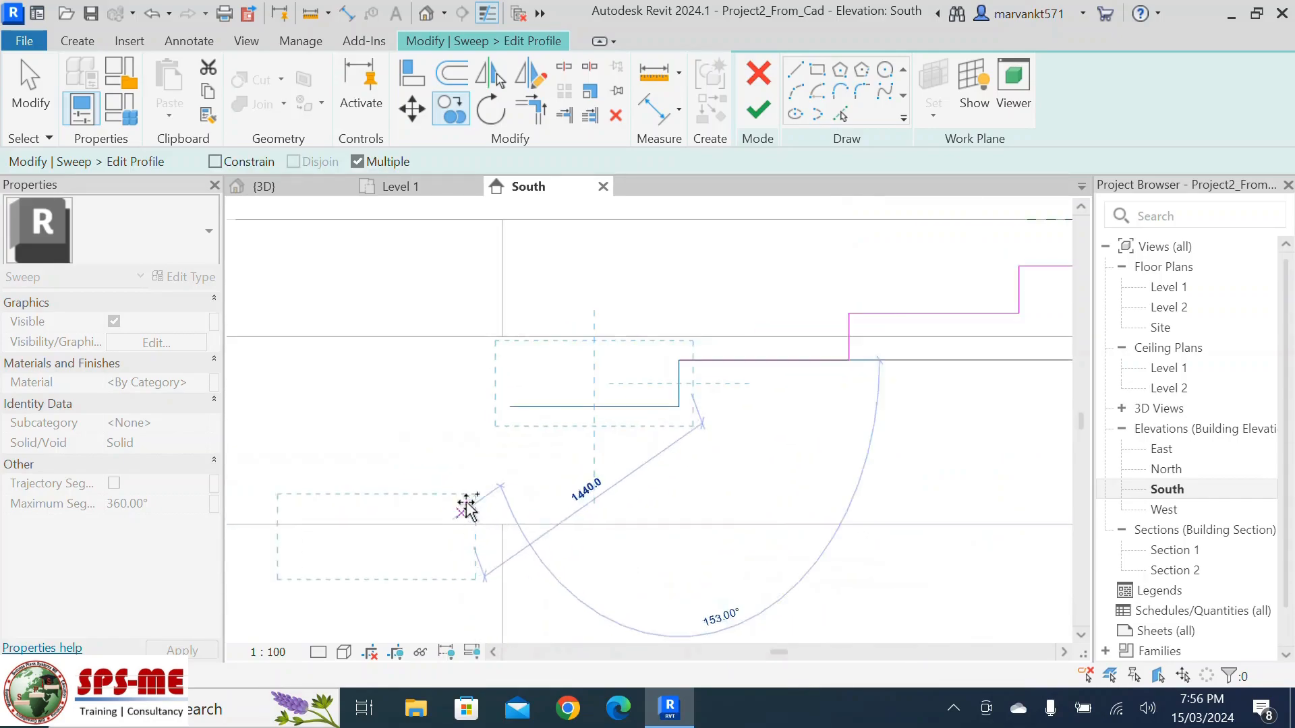
left_click(508, 409)
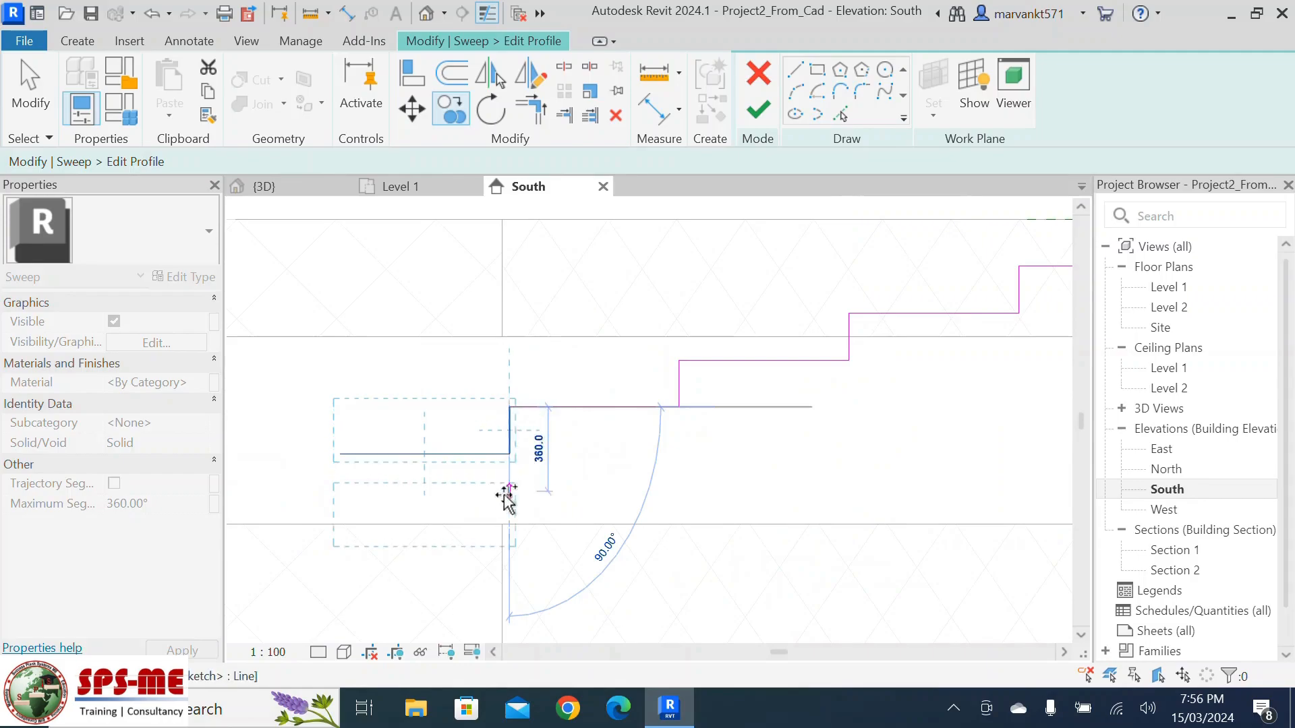
Close the stair profile with a drop to the lower floor line, a horizontal base and a 1300 mm vertical up to the profile point
left_click(803, 72)
left_click(339, 453)
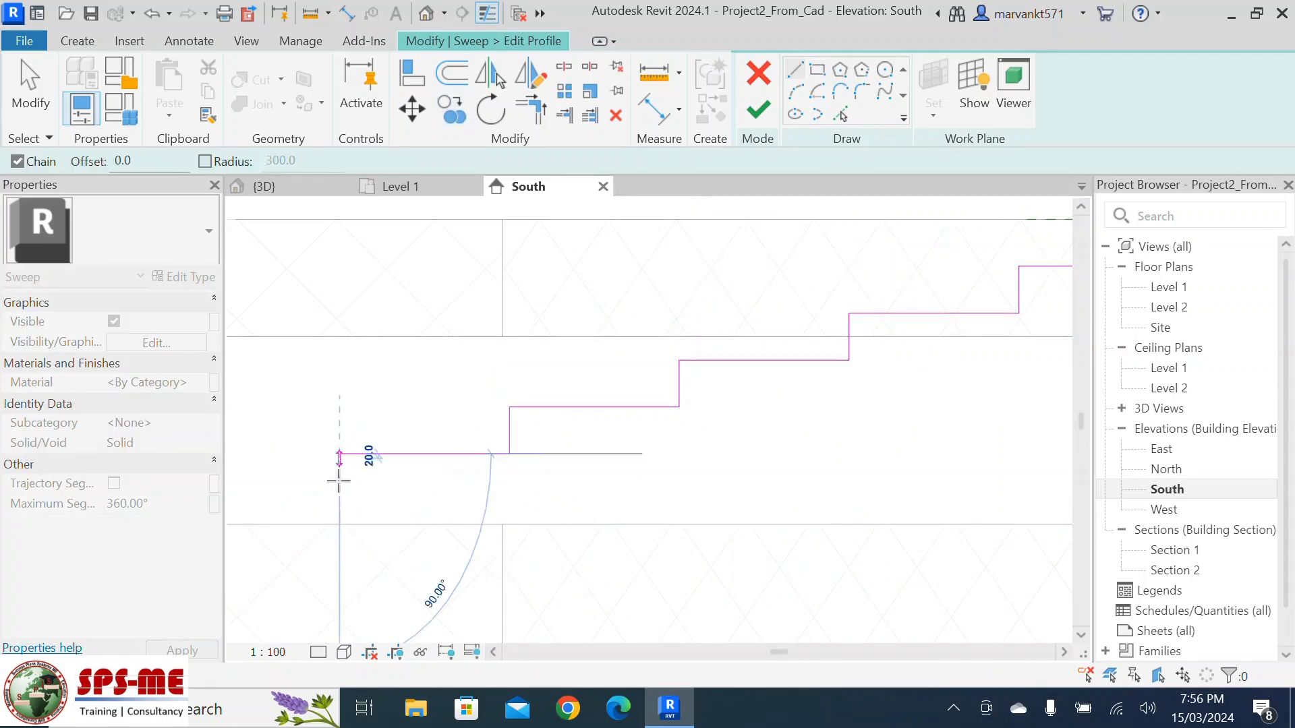
left_click(339, 523)
scroll(330, 506, "down", 4)
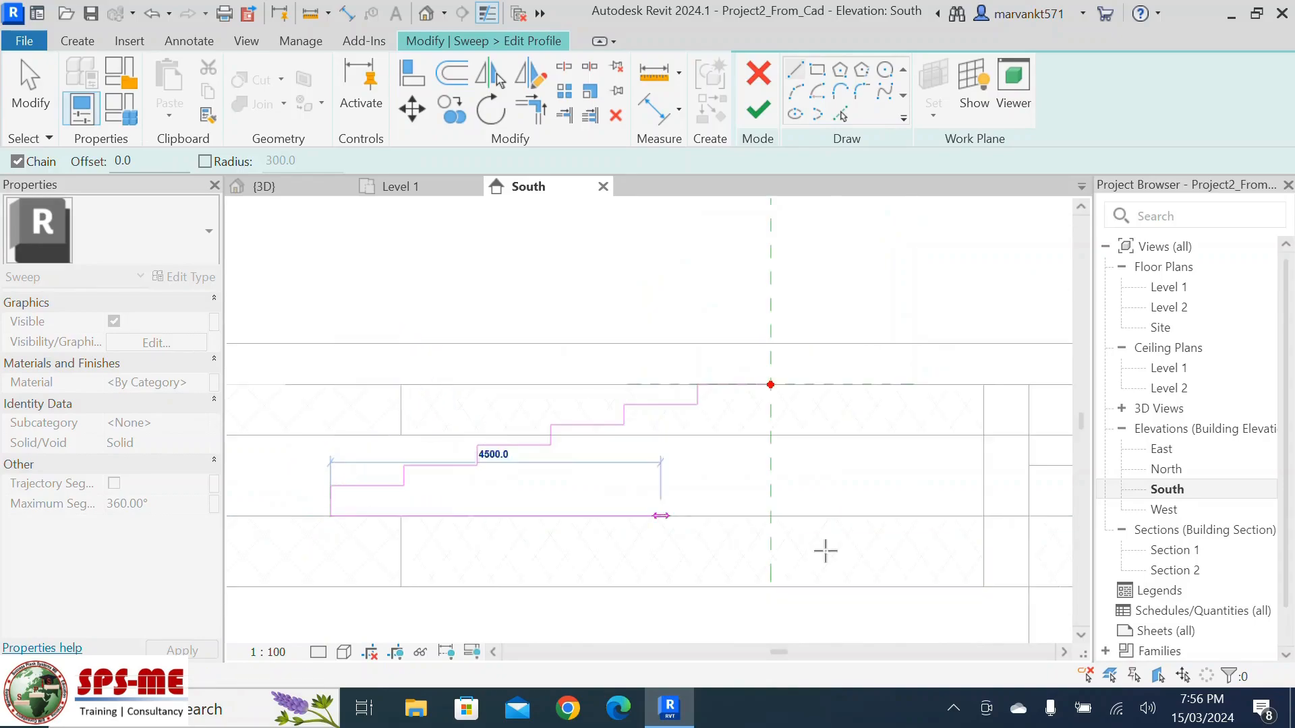
left_click(771, 517)
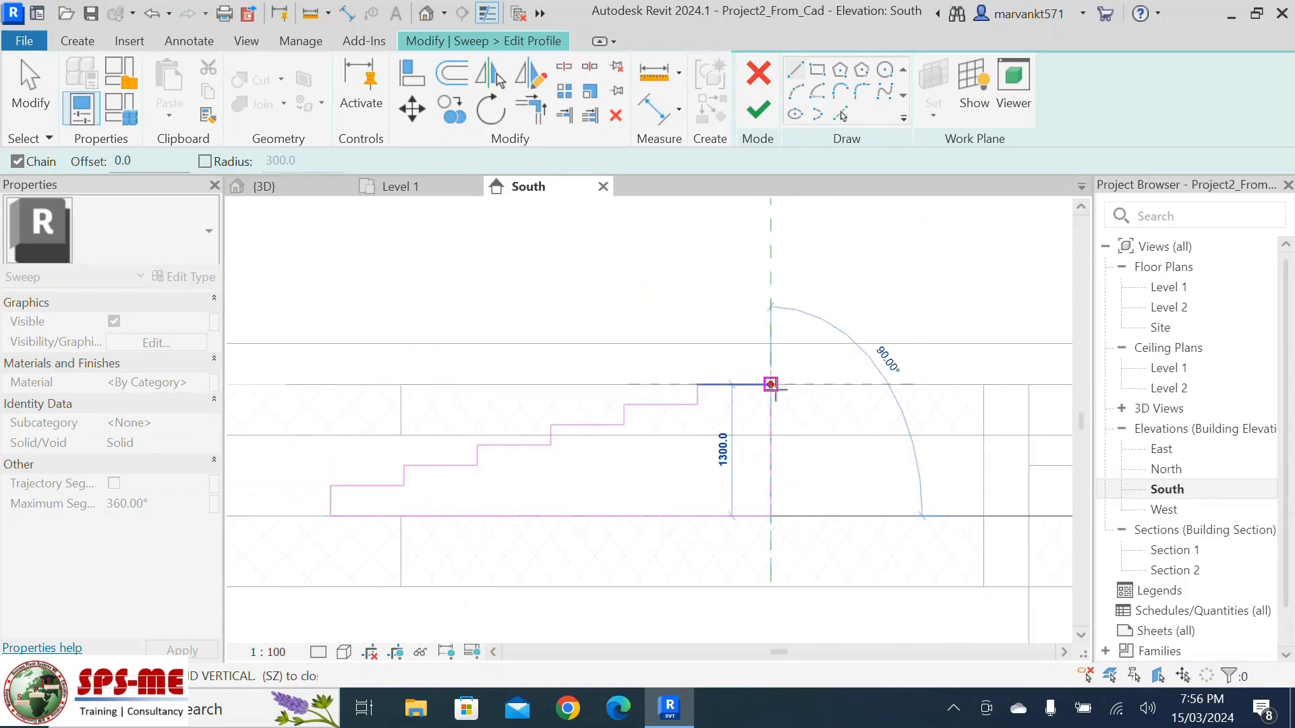
left_click(771, 384)
scroll(844, 317, "down", 1)
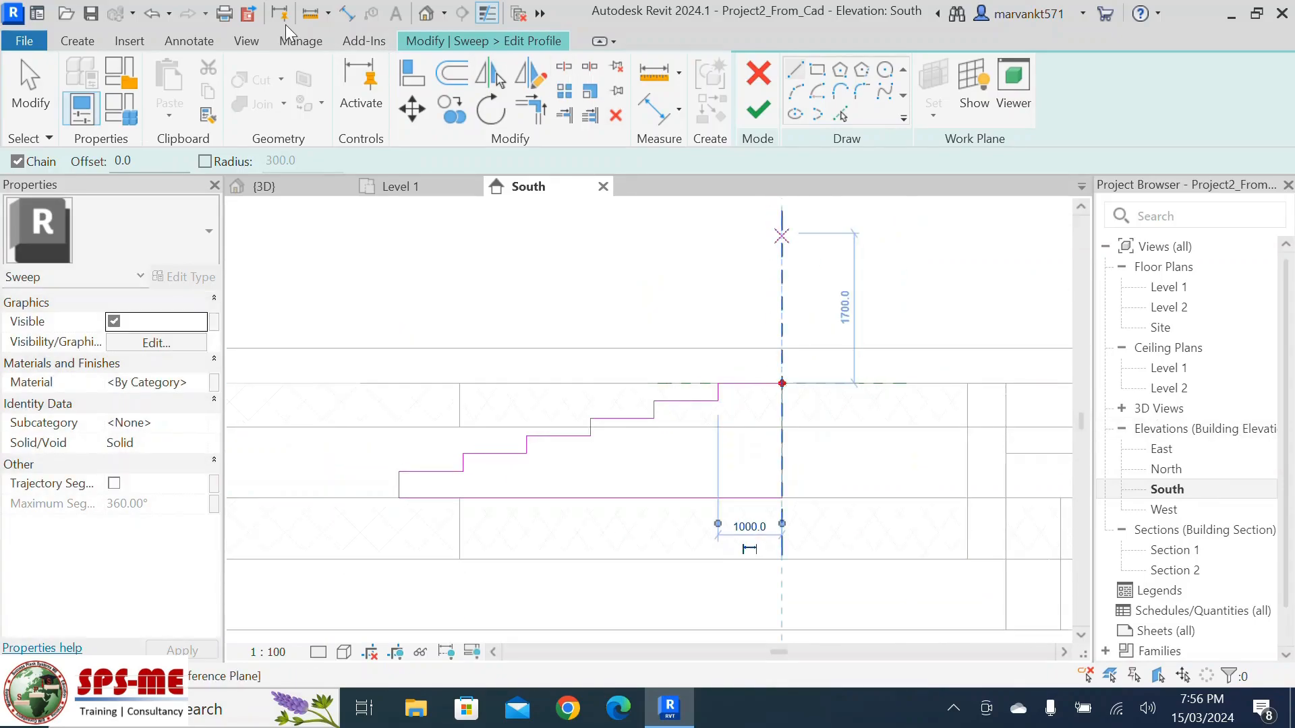
Open the 3D view, check the closed stepped profile at the walkway edge, and finish the profile and the sweep
left_click(431, 19)
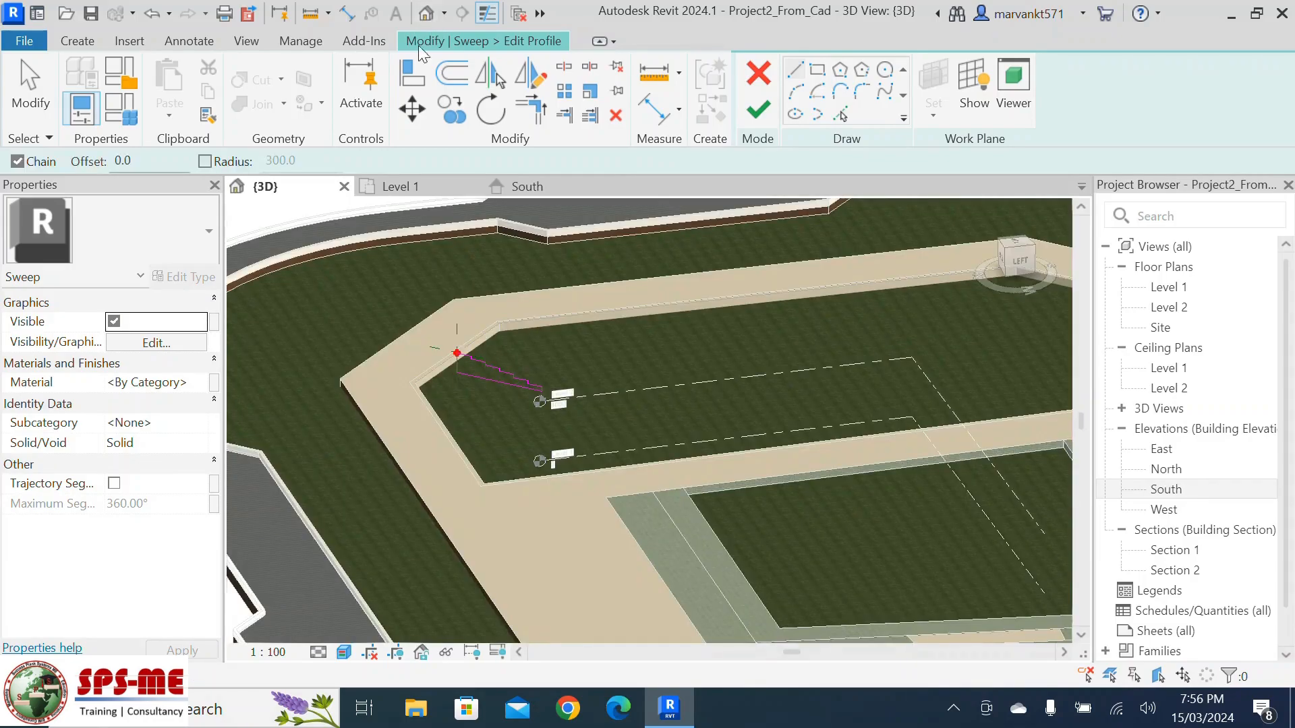
scroll(445, 342, "up", 4)
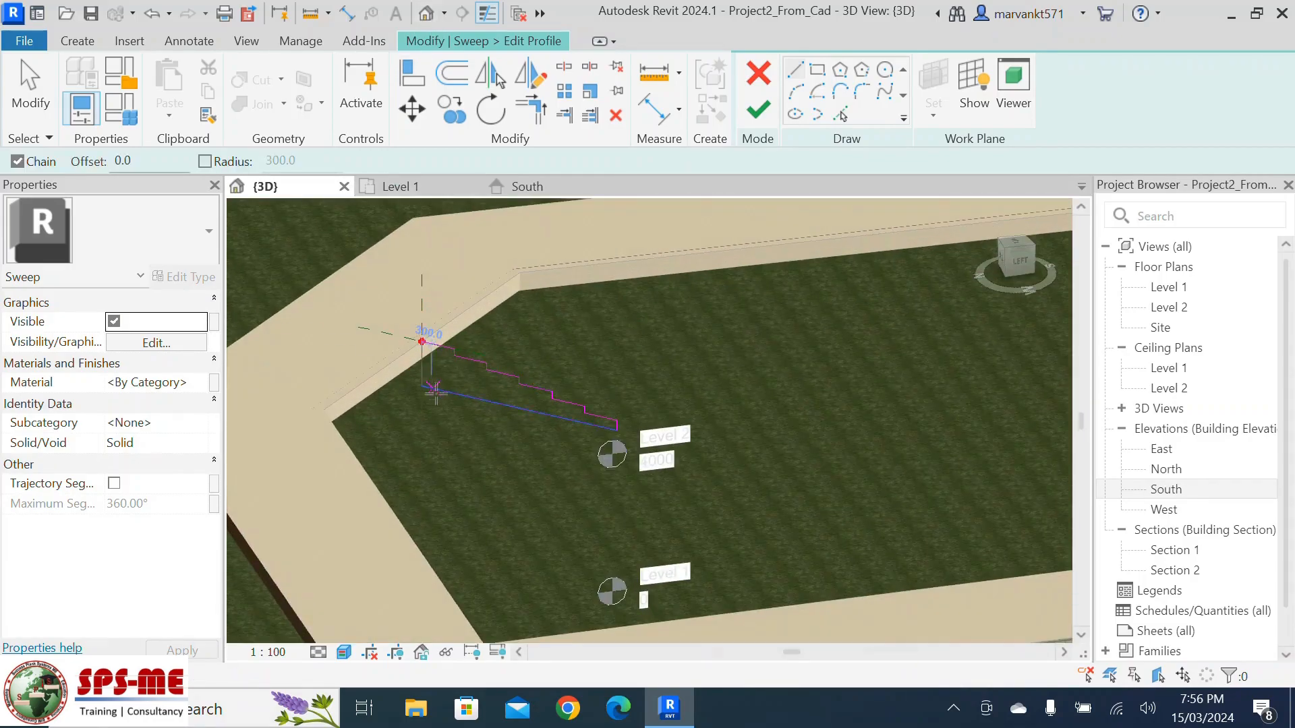
scroll(450, 429, "down", 2)
scroll(422, 408, "down", 1)
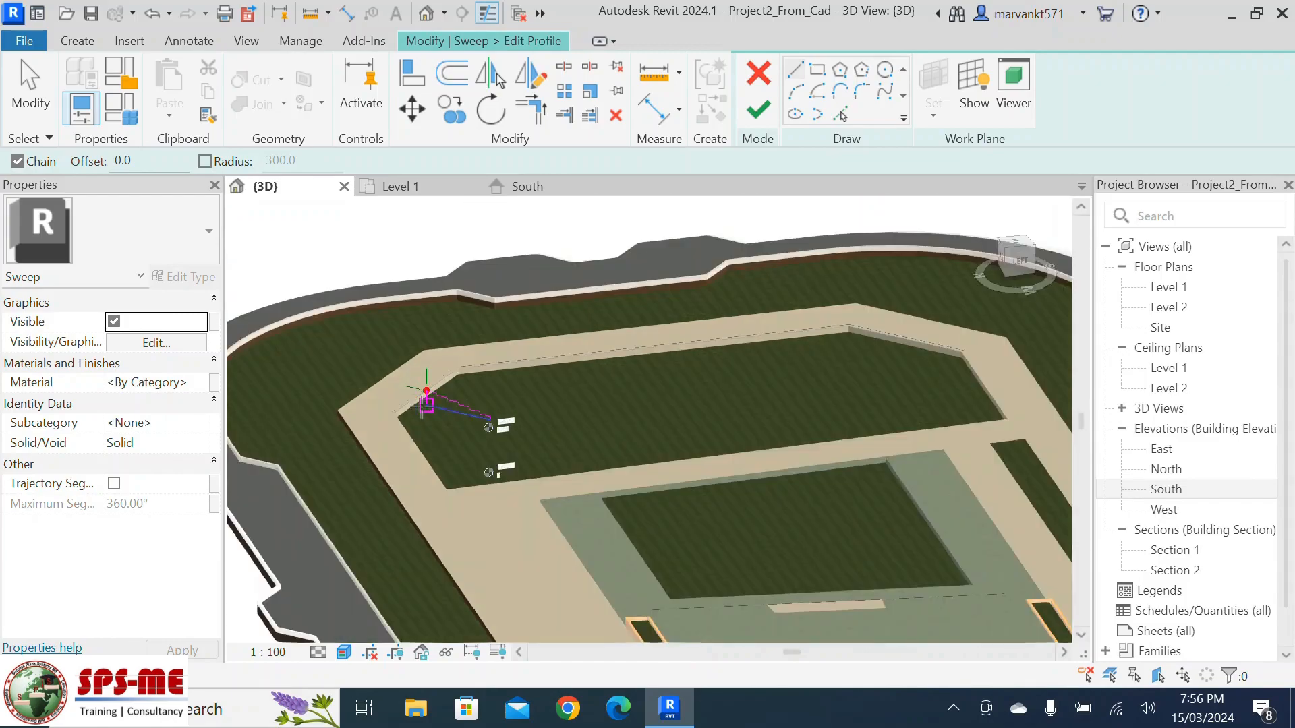
scroll(431, 391, "up", 2)
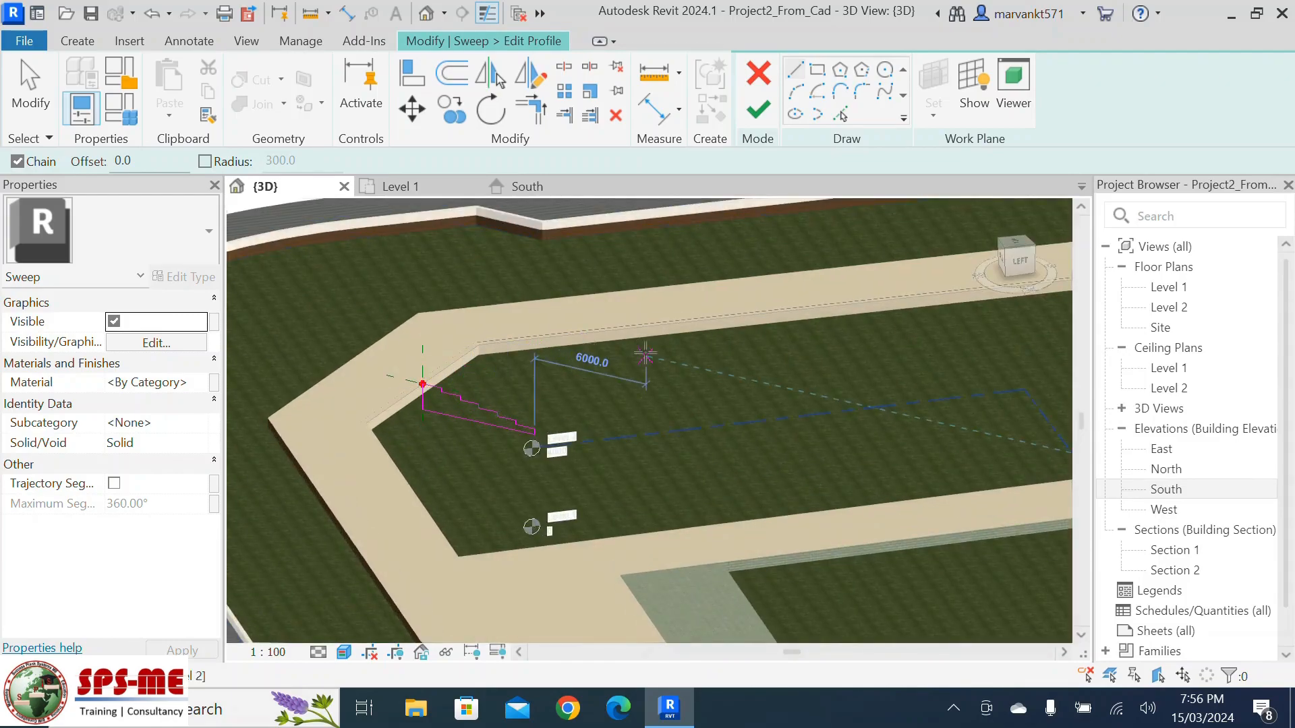
left_click(765, 113)
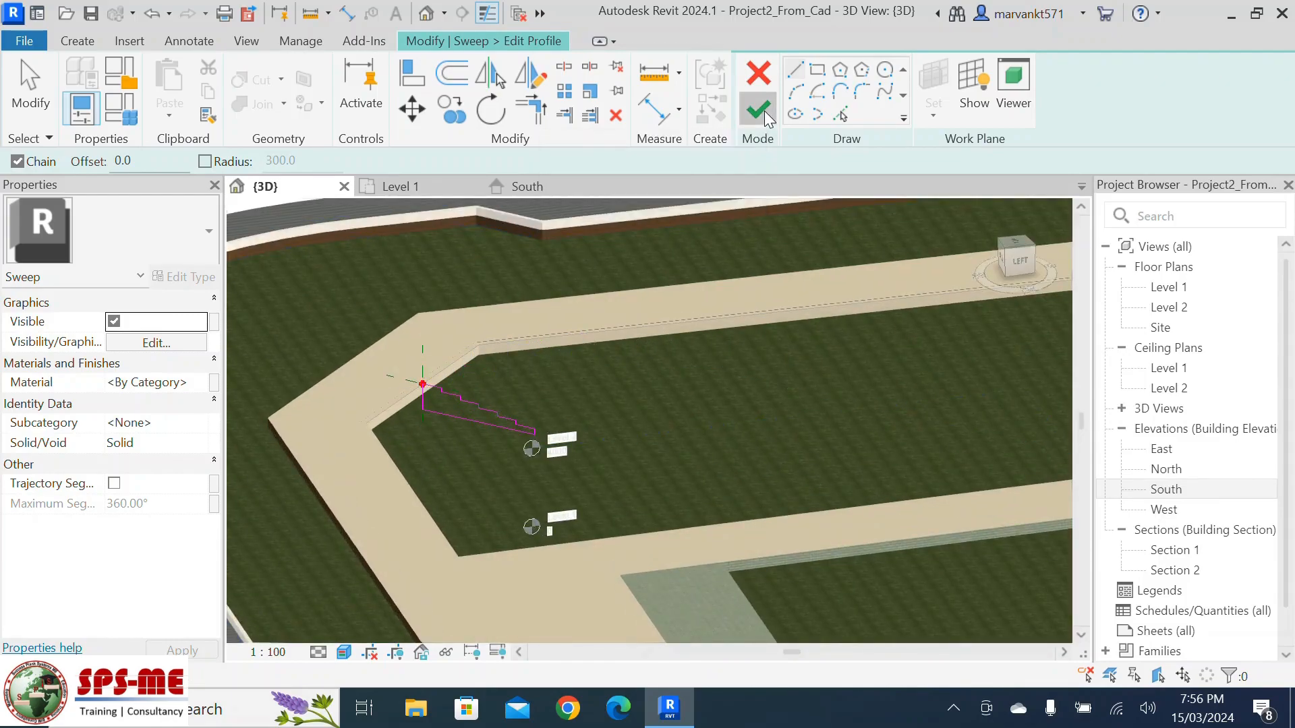
left_click(764, 112)
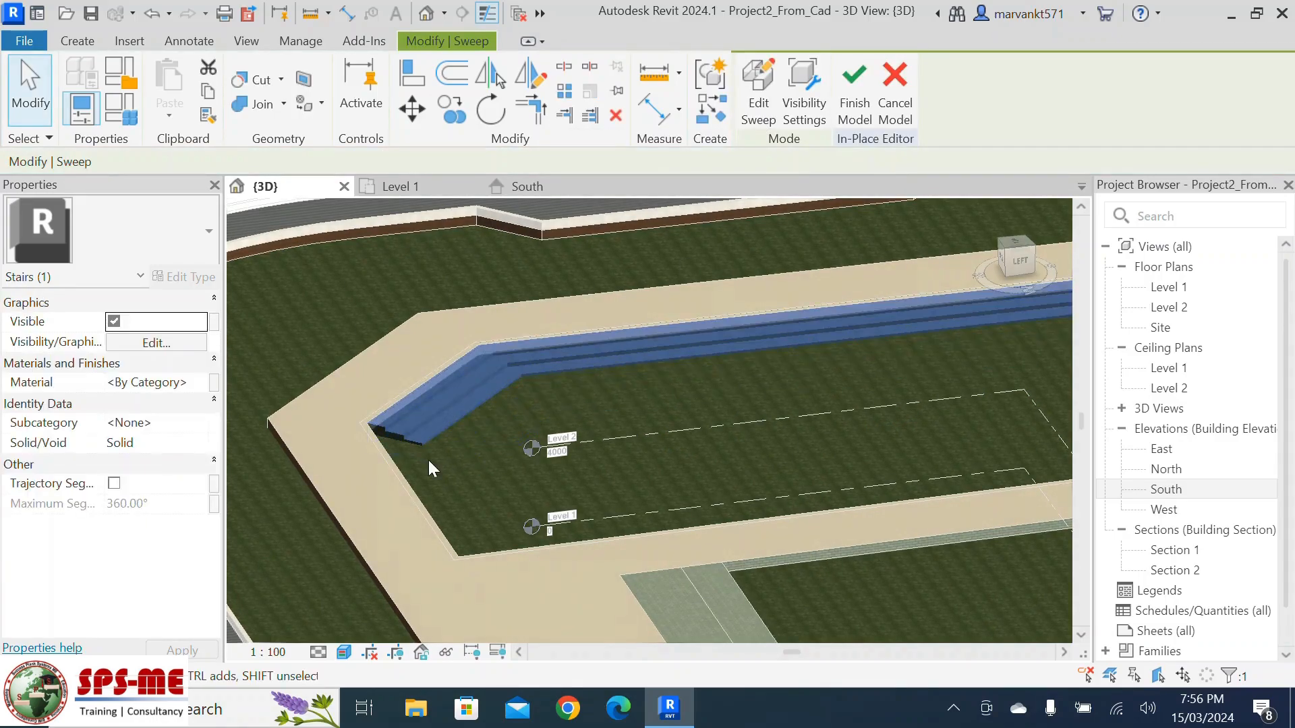
Check both ends of the swept stairs along the walkway and finish the in-place model
scroll(430, 460, "up", 2)
scroll(529, 388, "down", 3)
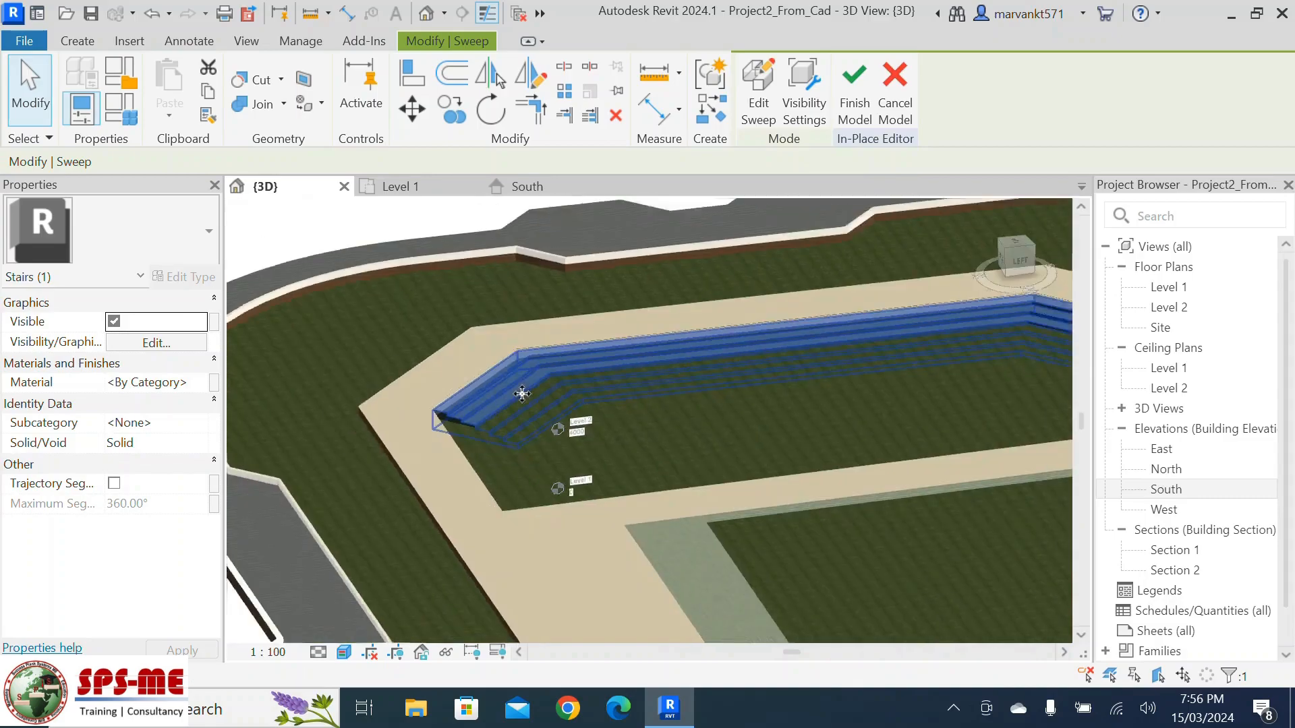
scroll(537, 383, "down", 1)
scroll(902, 367, "up", 6)
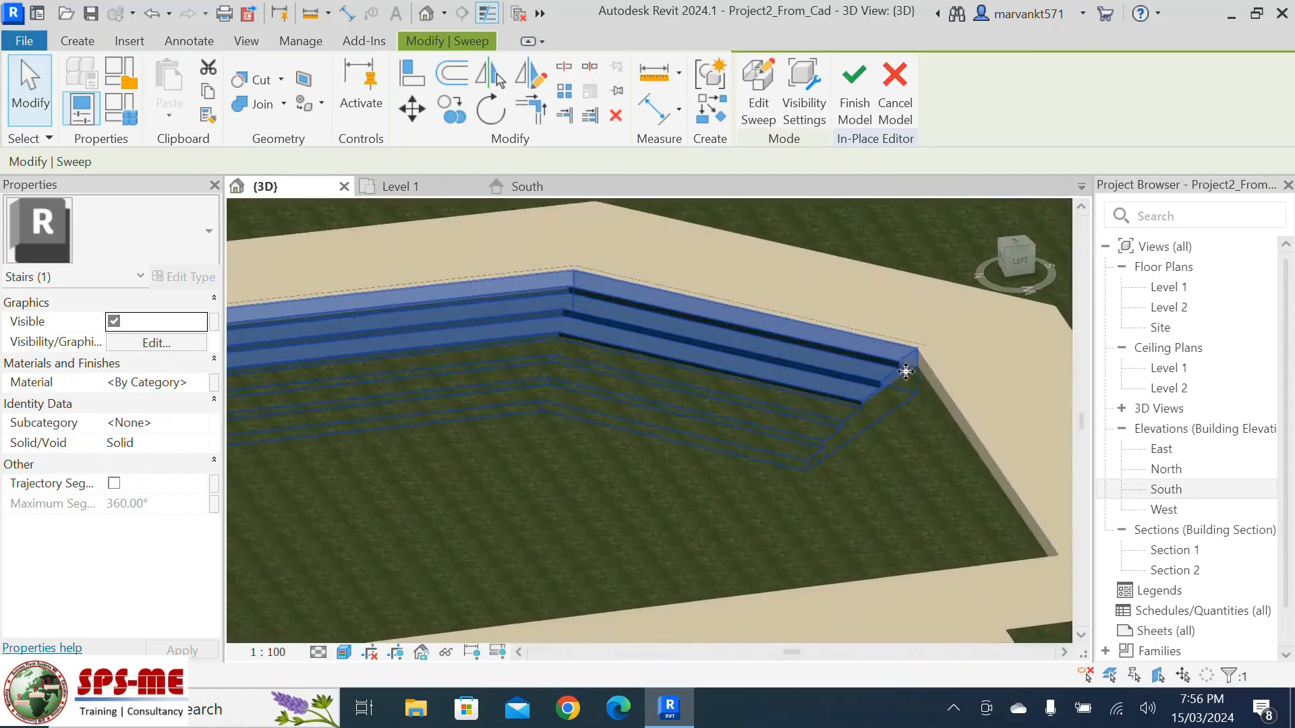
scroll(944, 354, "down", 4)
scroll(944, 354, "up", 2)
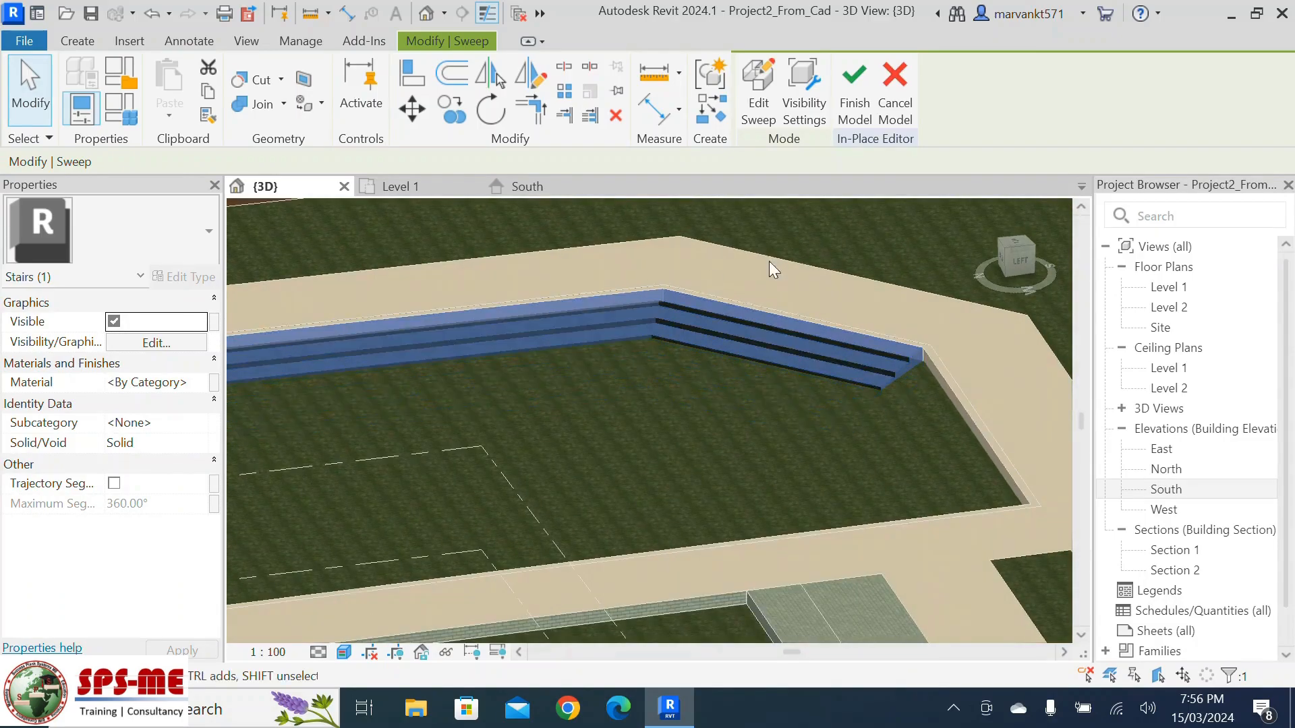
left_click(864, 102)
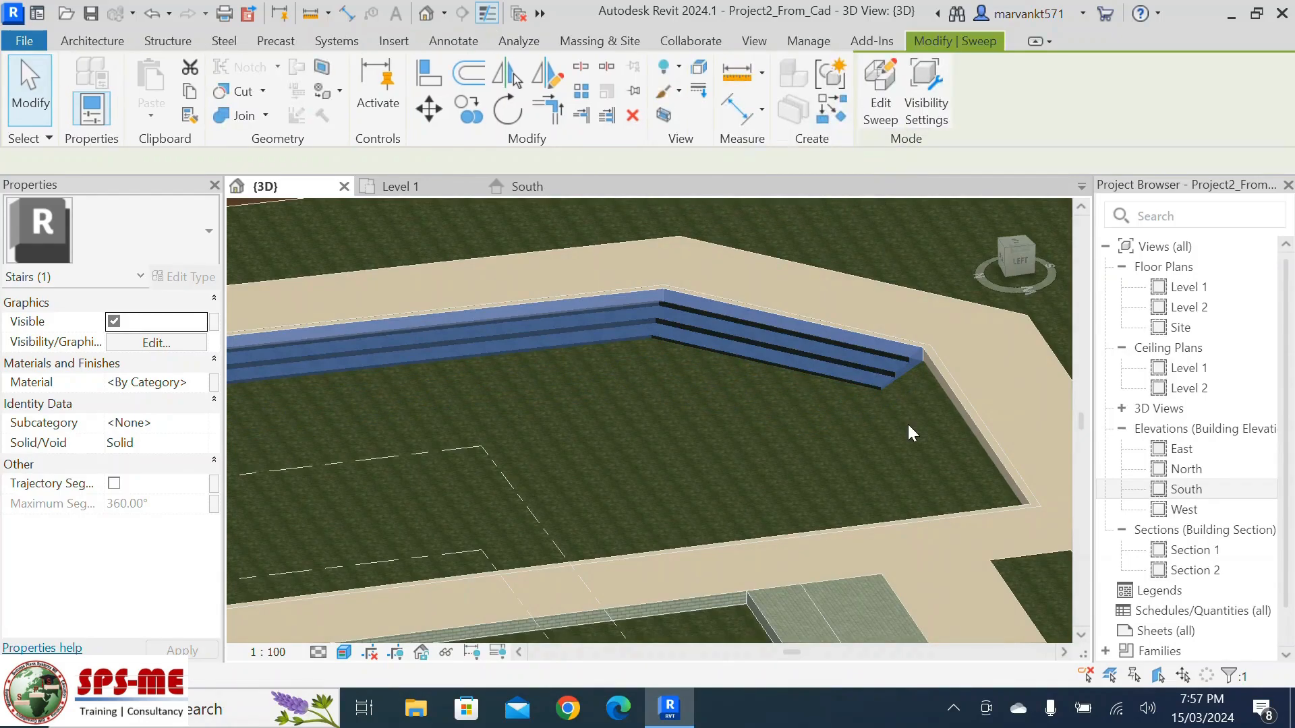
Examine how the stairs' end meets the recessed grass and the adjoining walkway wall in 3D
scroll(904, 422, "up", 5)
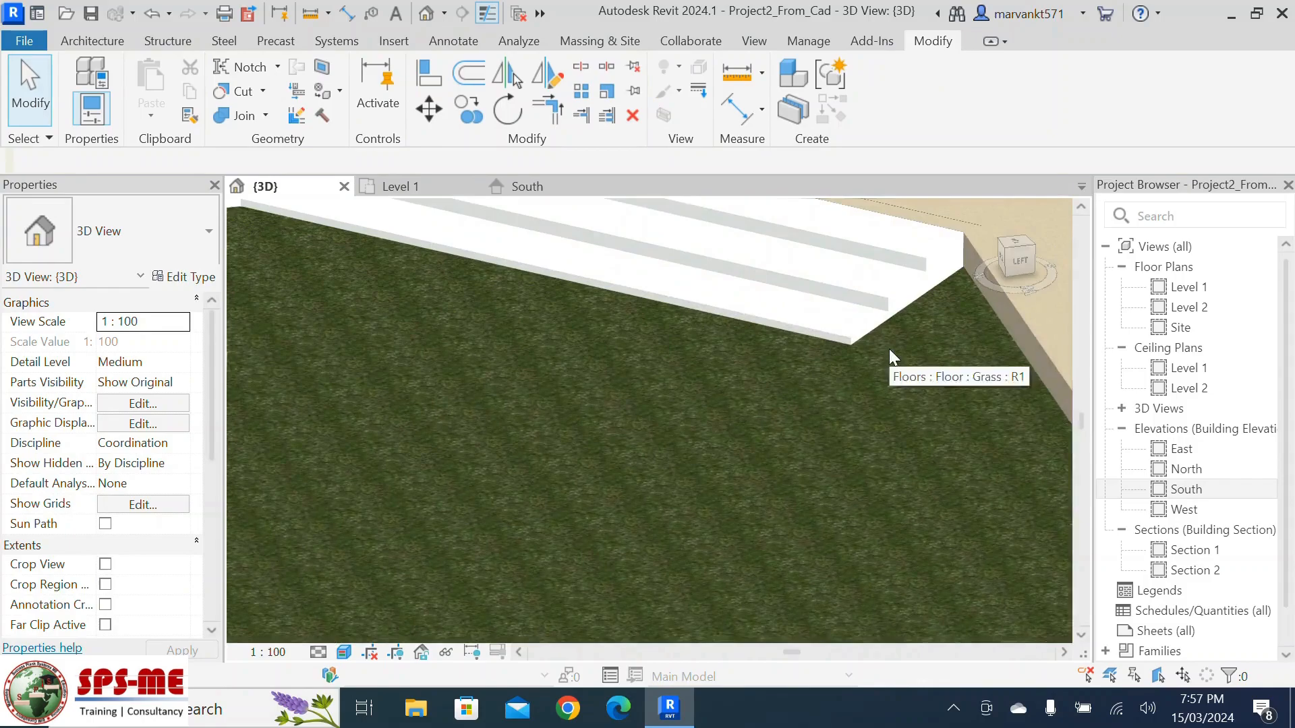
scroll(799, 379, "down", 5)
middle_click_drag(801, 445, 809, 529, "shift")
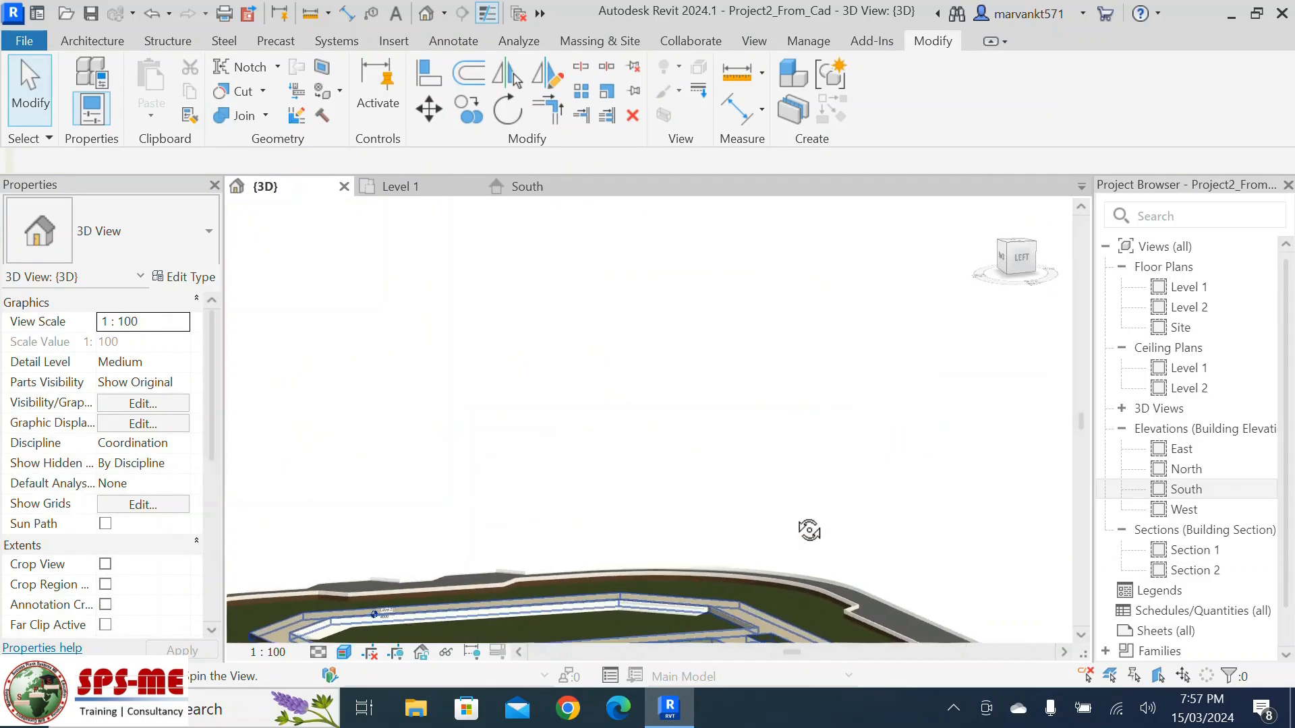
scroll(688, 624, "up", 8)
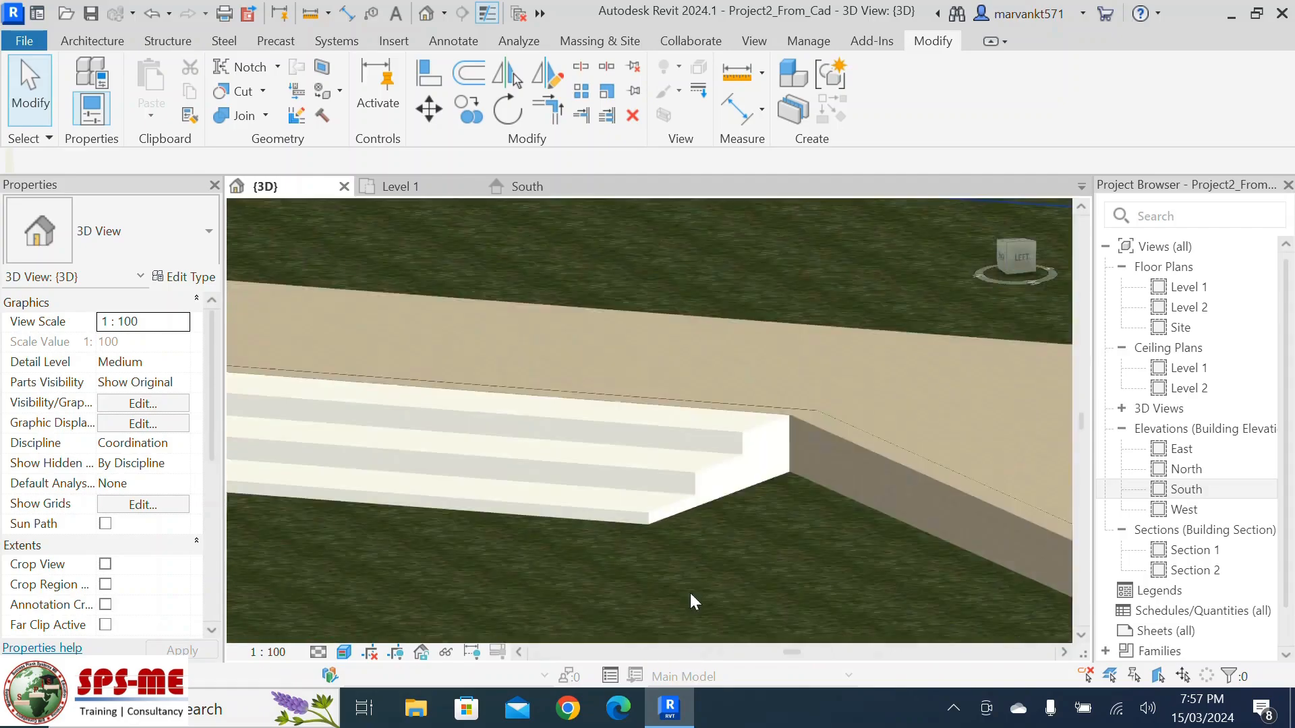
scroll(695, 581, "down", 10)
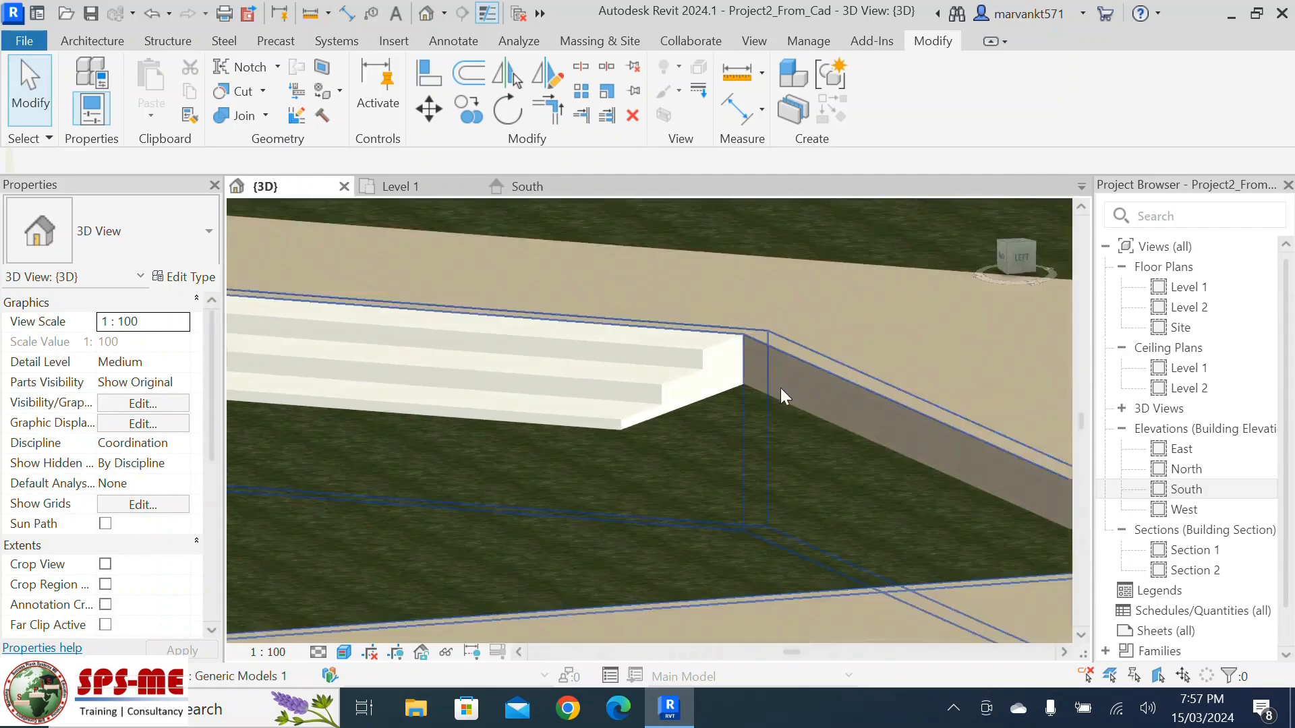
scroll(802, 364, "down", 3)
middle_click_drag(538, 482, 628, 530, "shift")
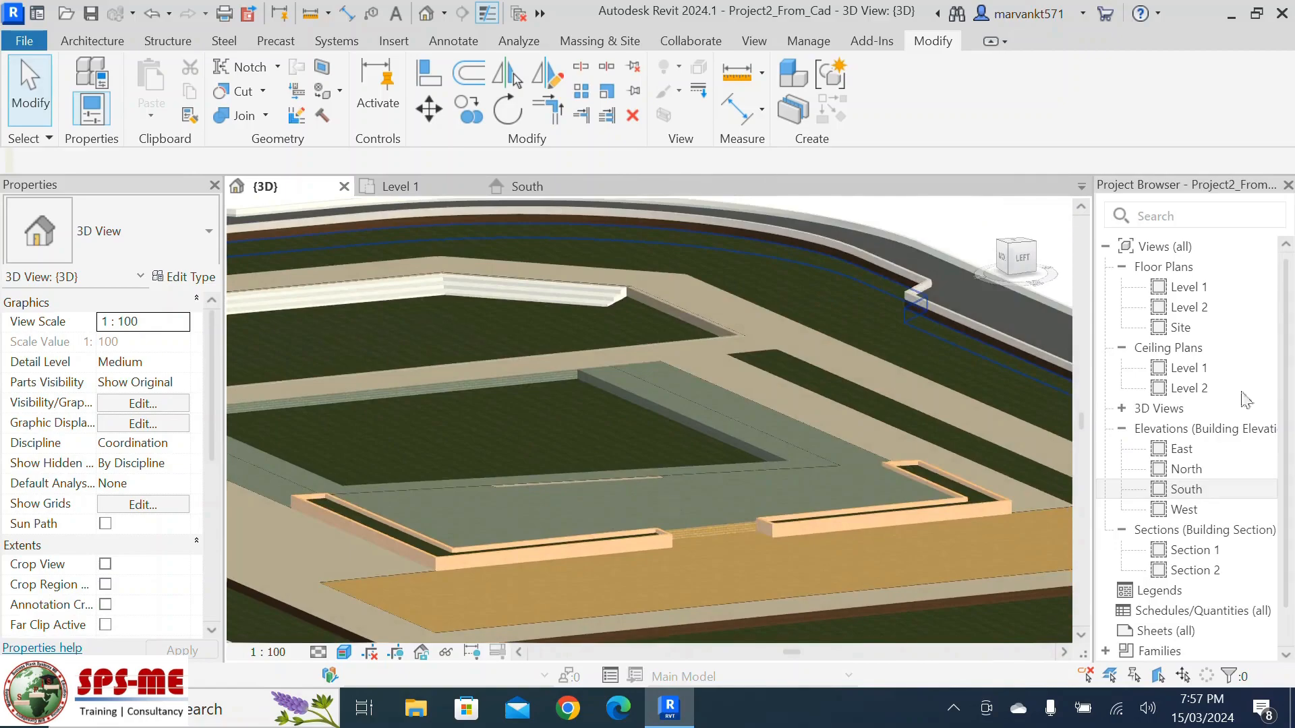
Open the Level 1 floor plan and cut a building section across the middle of the stairs, from the grass to beyond the walkway
double_click(1181, 289)
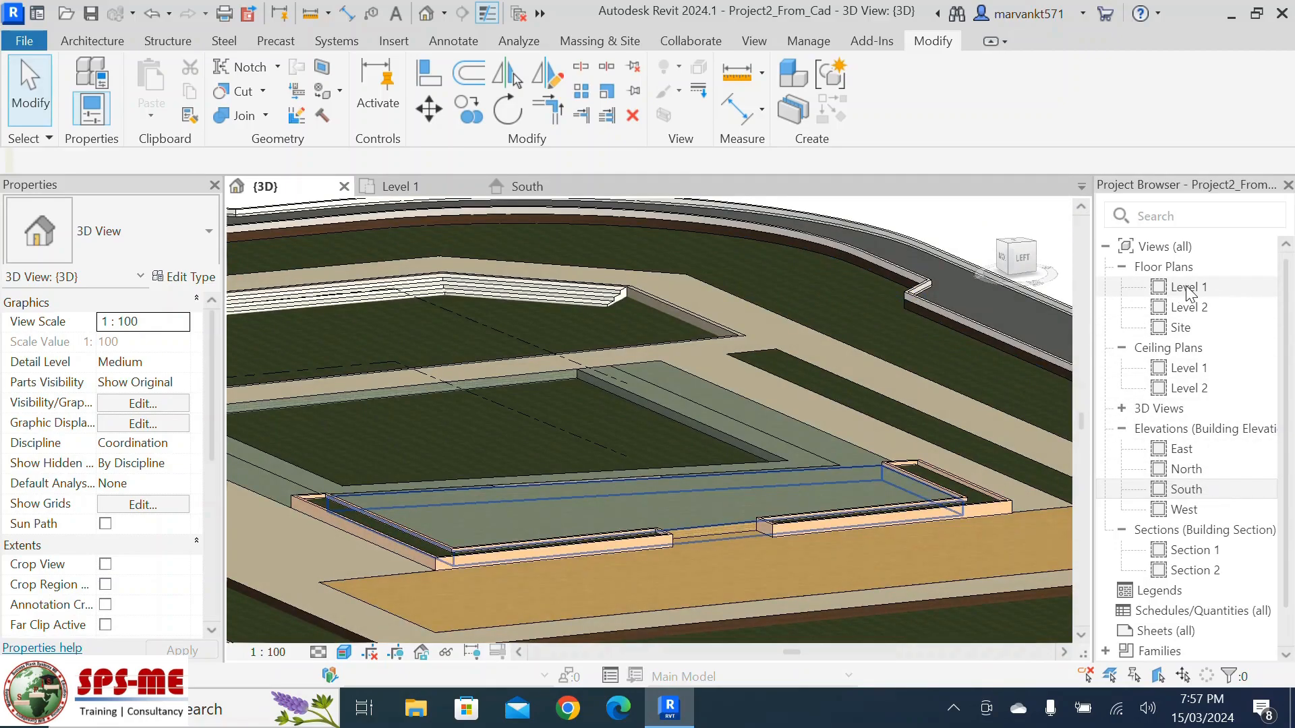
scroll(917, 378, "down", 4)
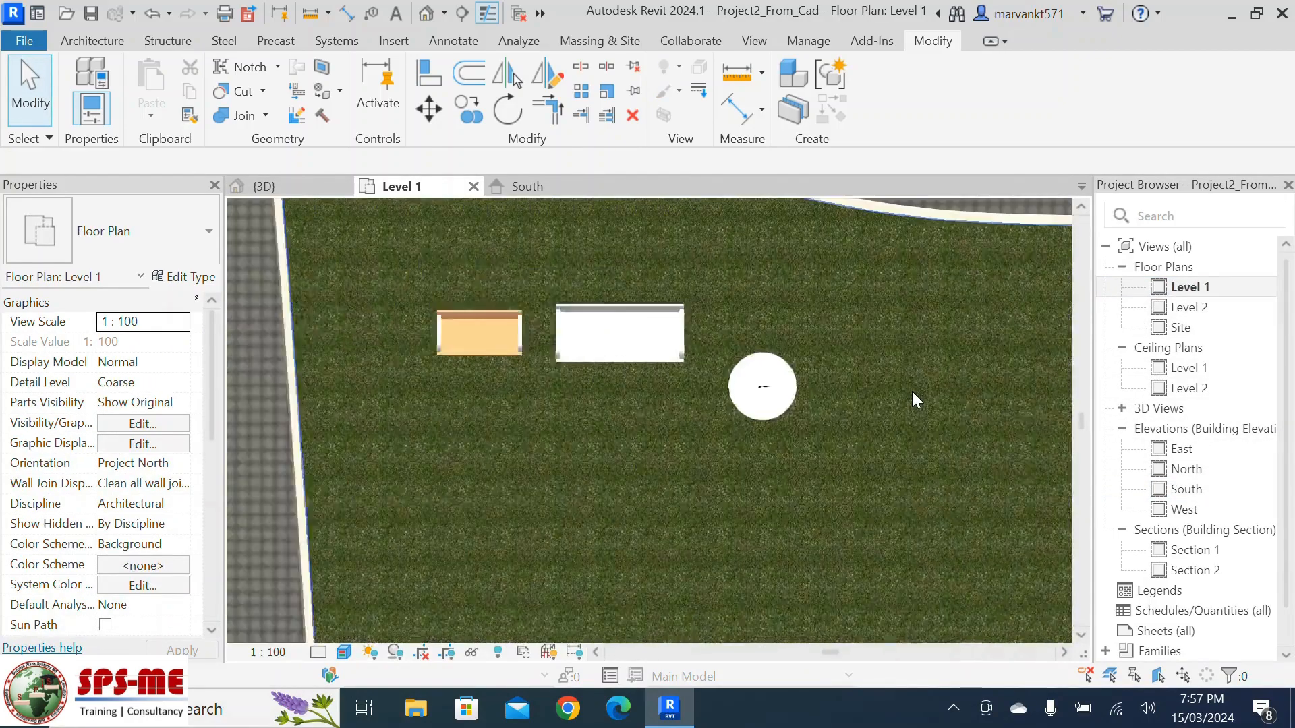
scroll(438, 371, "down", 4)
scroll(431, 362, "down", 6)
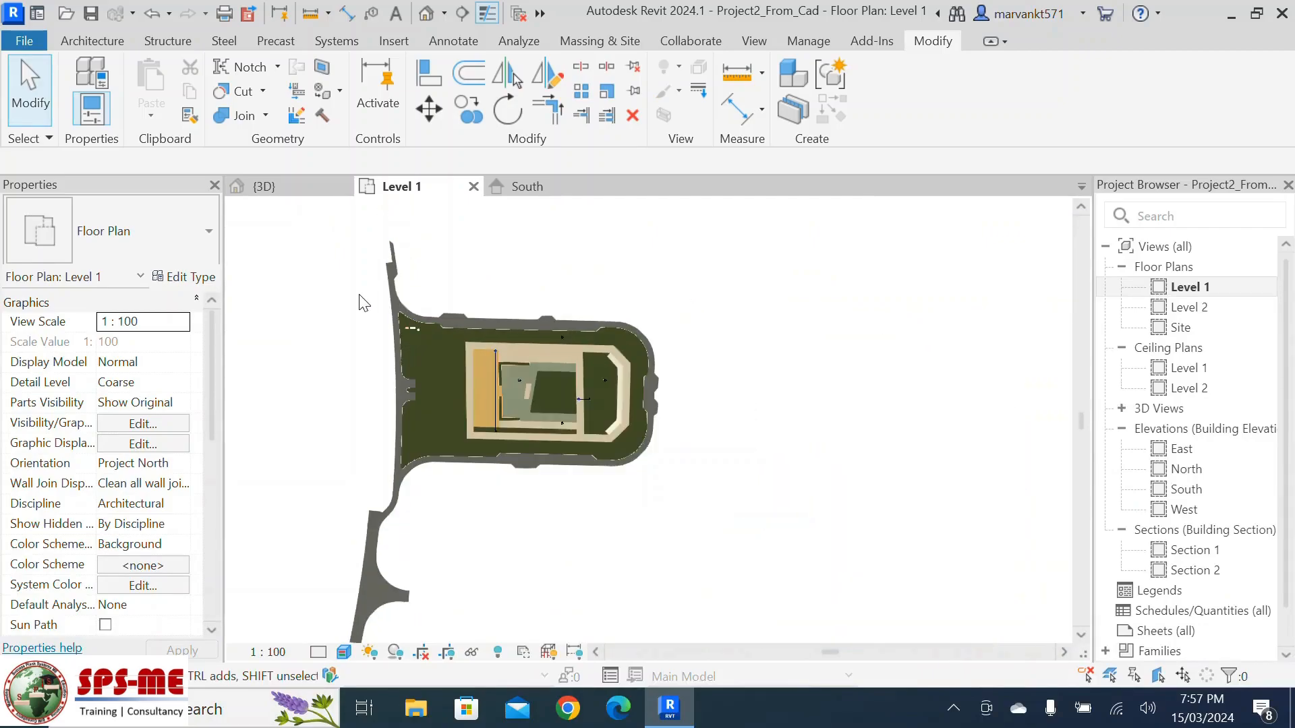
scroll(634, 393, "up", 5)
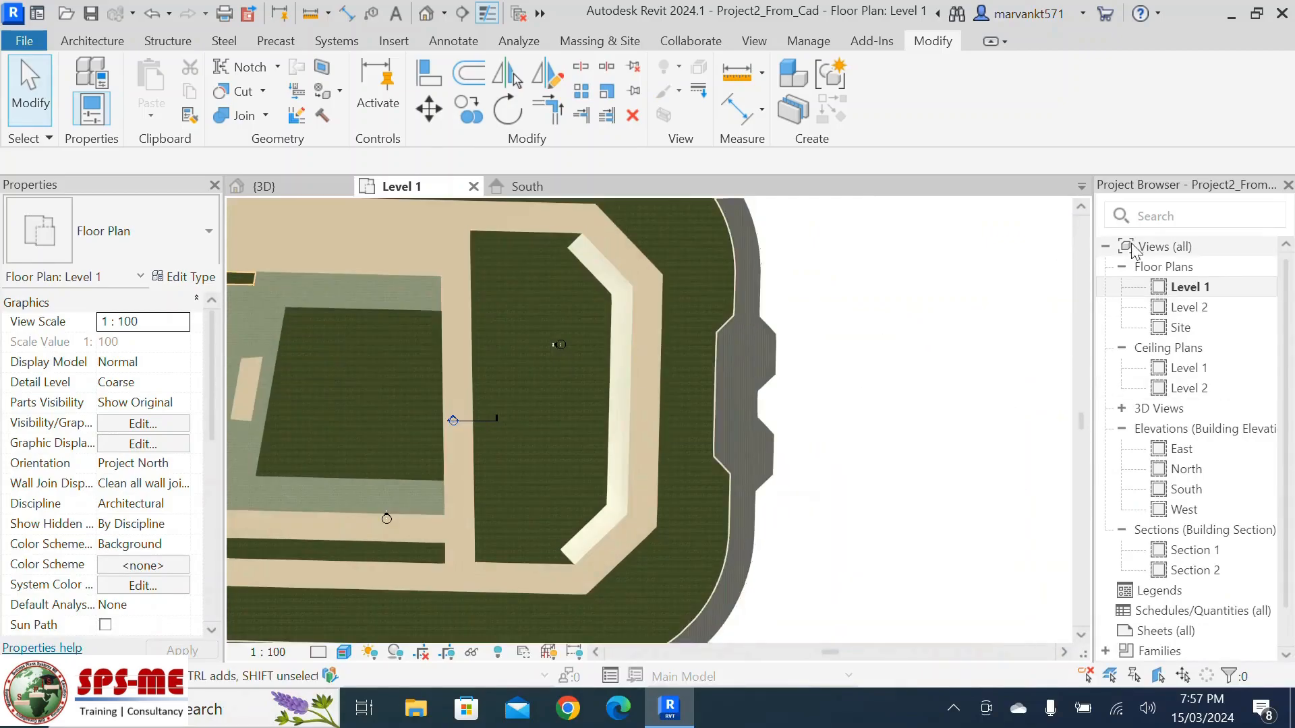
left_click(754, 40)
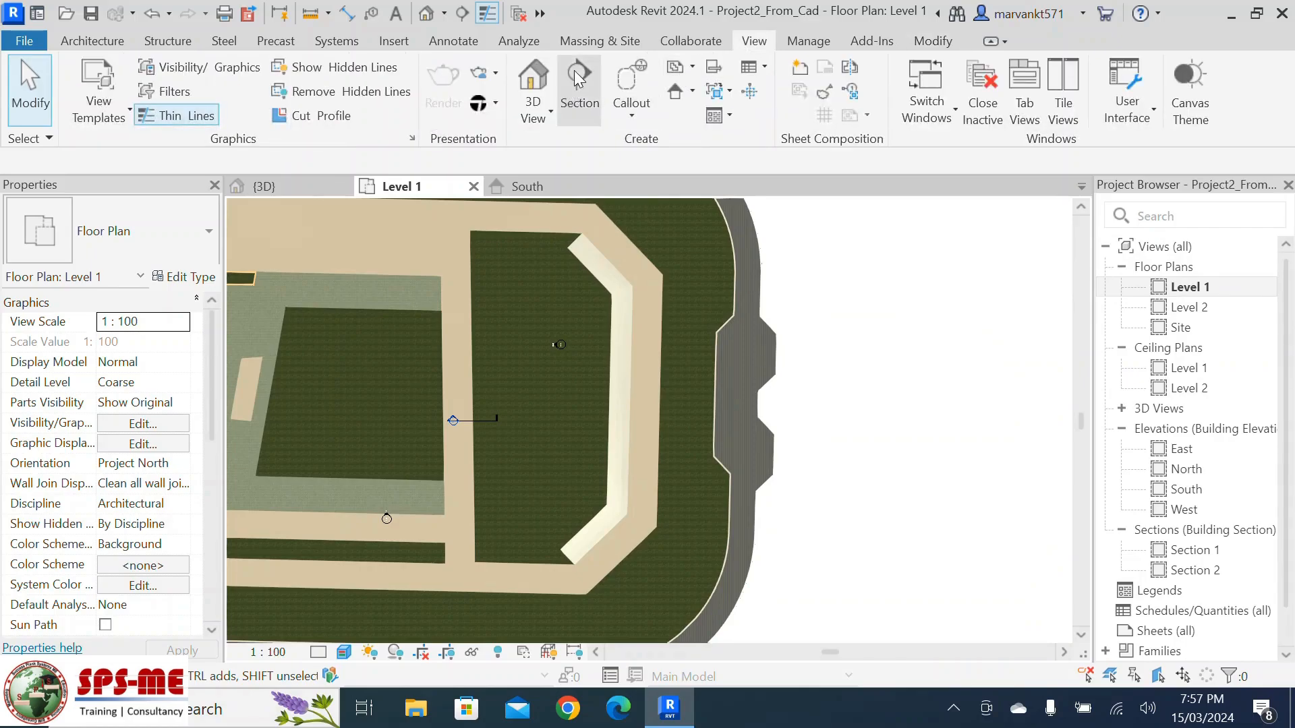
left_click(575, 92)
left_click(552, 420)
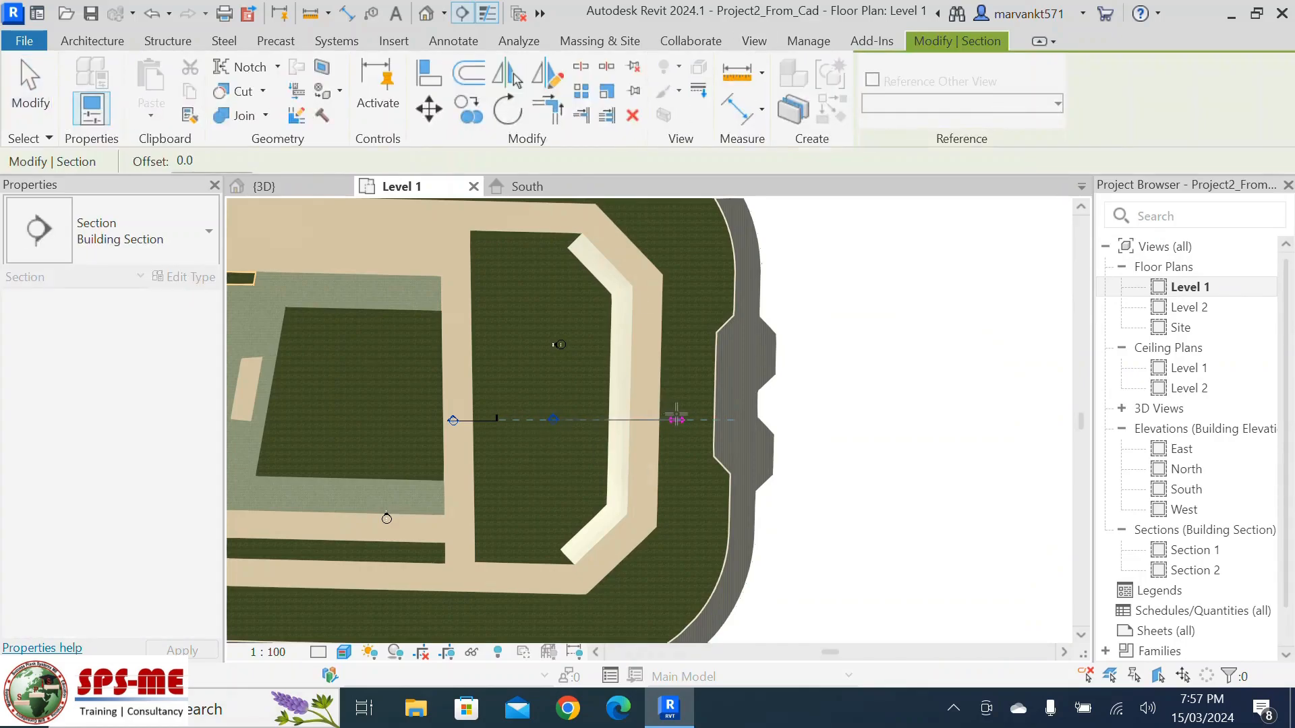
left_click(677, 420)
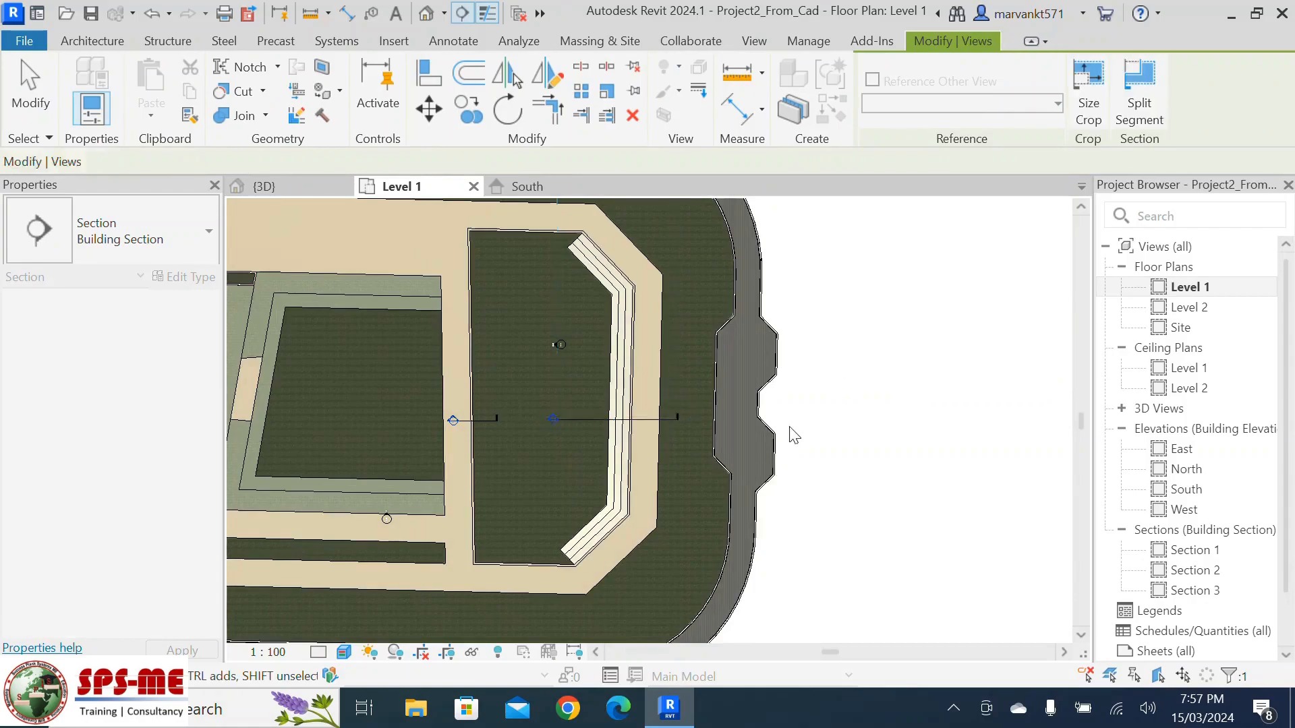
left_click(794, 432)
Pull the new section's far clip close to its cutting line and open the section view
scroll(794, 431, "down", 3)
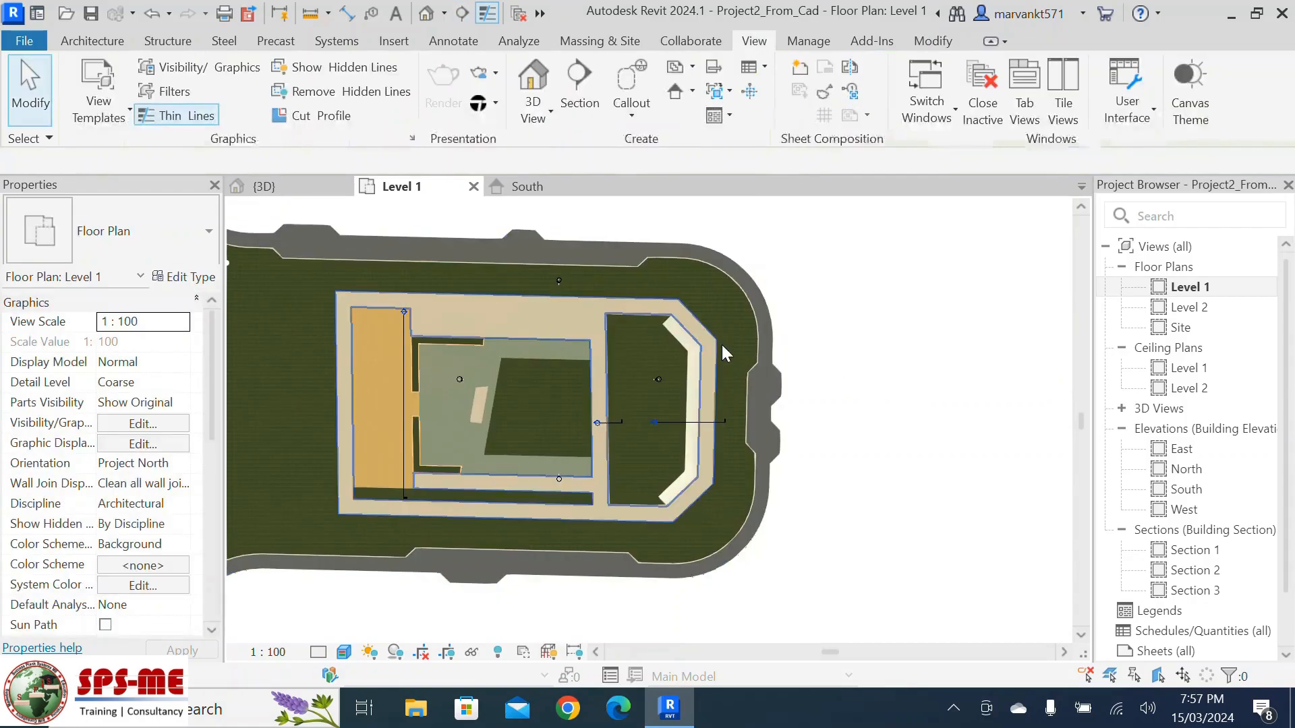
left_click(670, 423)
scroll(672, 420, "down", 2)
left_click_drag(694, 215, 696, 404)
scroll(665, 402, "up", 5)
scroll(700, 442, "up", 1)
key("Escape")
double_click(709, 484)
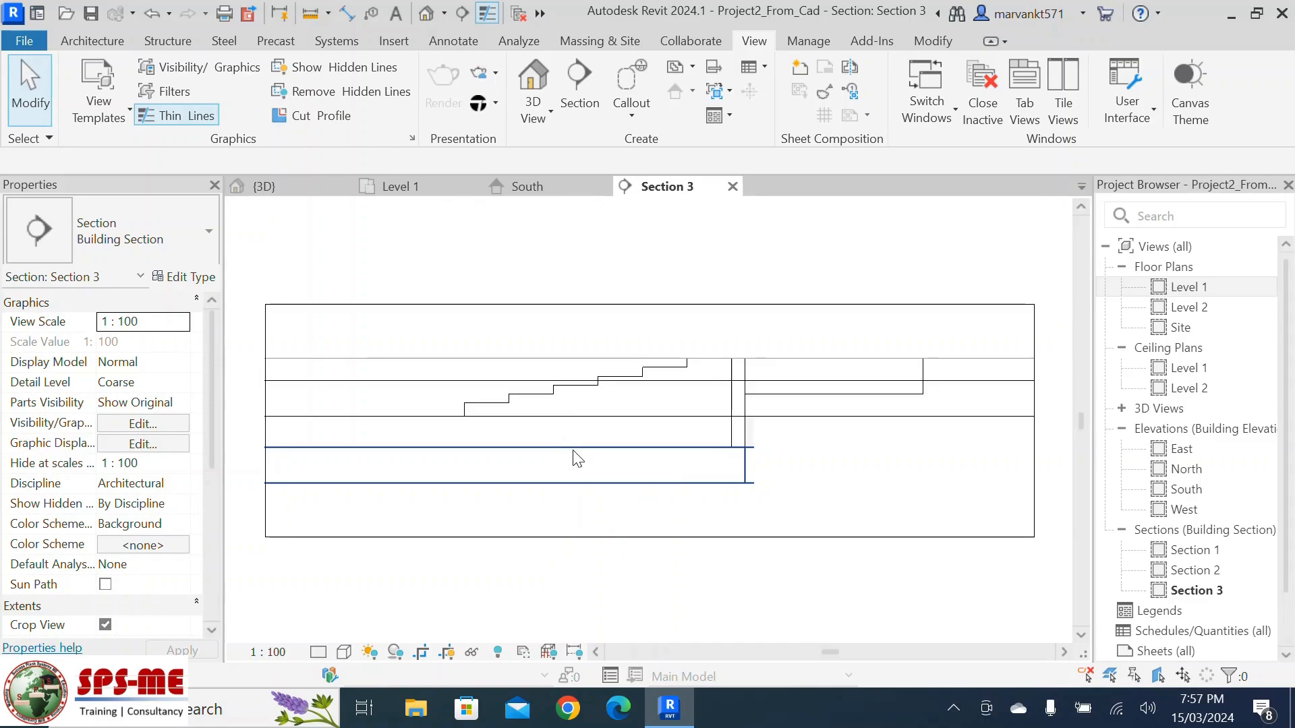
Select the generic model wall around the recessed grass area in the 3D view and inspect it from above
left_click(426, 14)
scroll(748, 446, "up", 4)
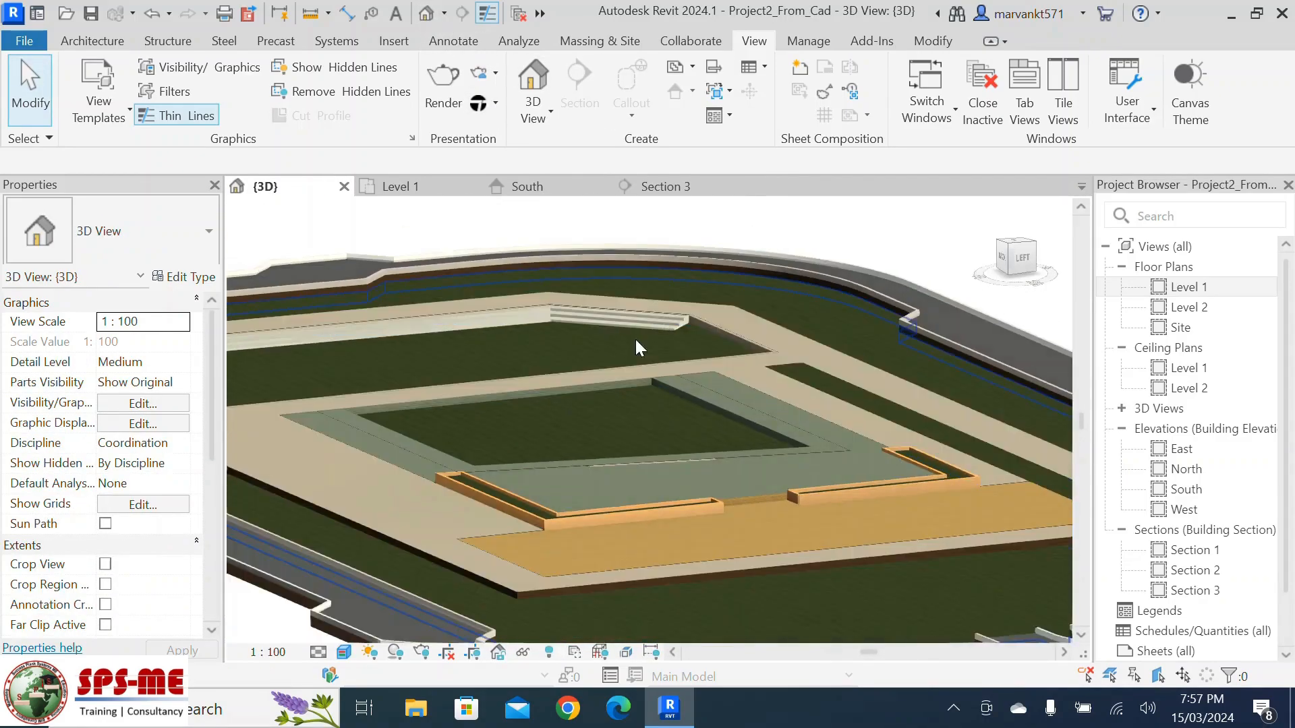
left_click(722, 351)
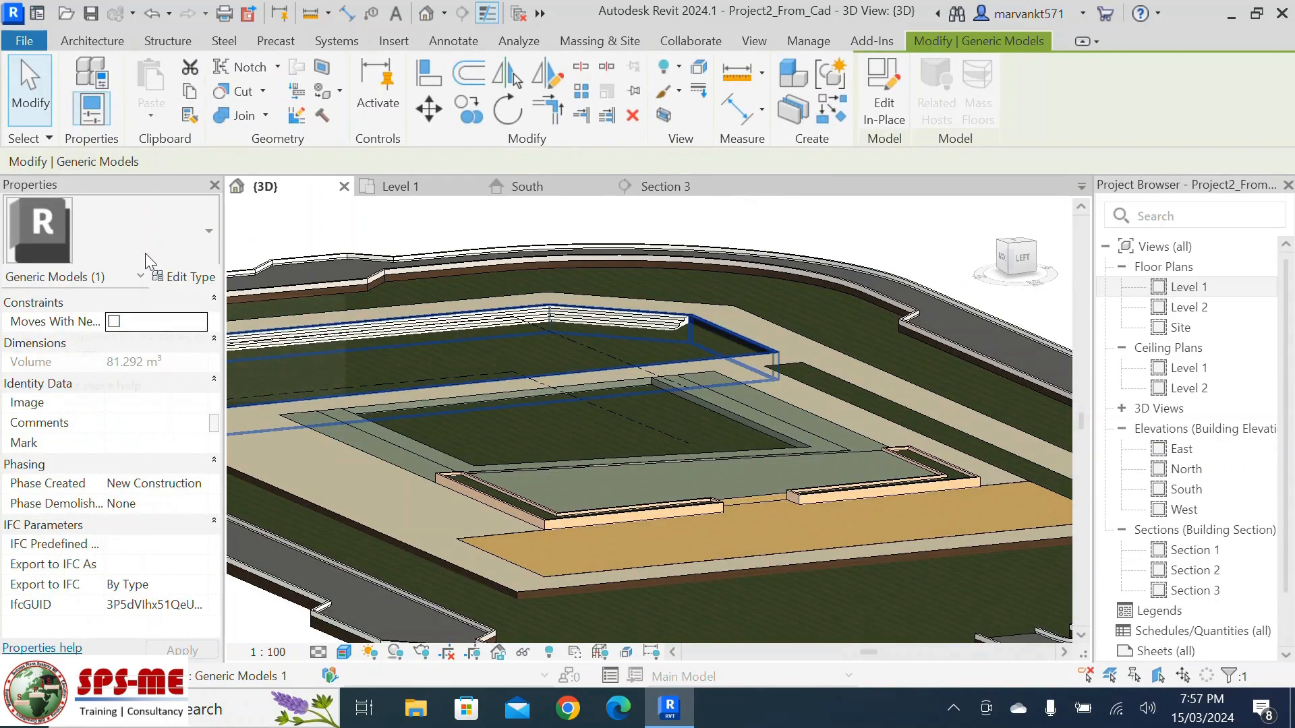
scroll(565, 353, "up", 3)
middle_click_drag(557, 334, 641, 256, "shift")
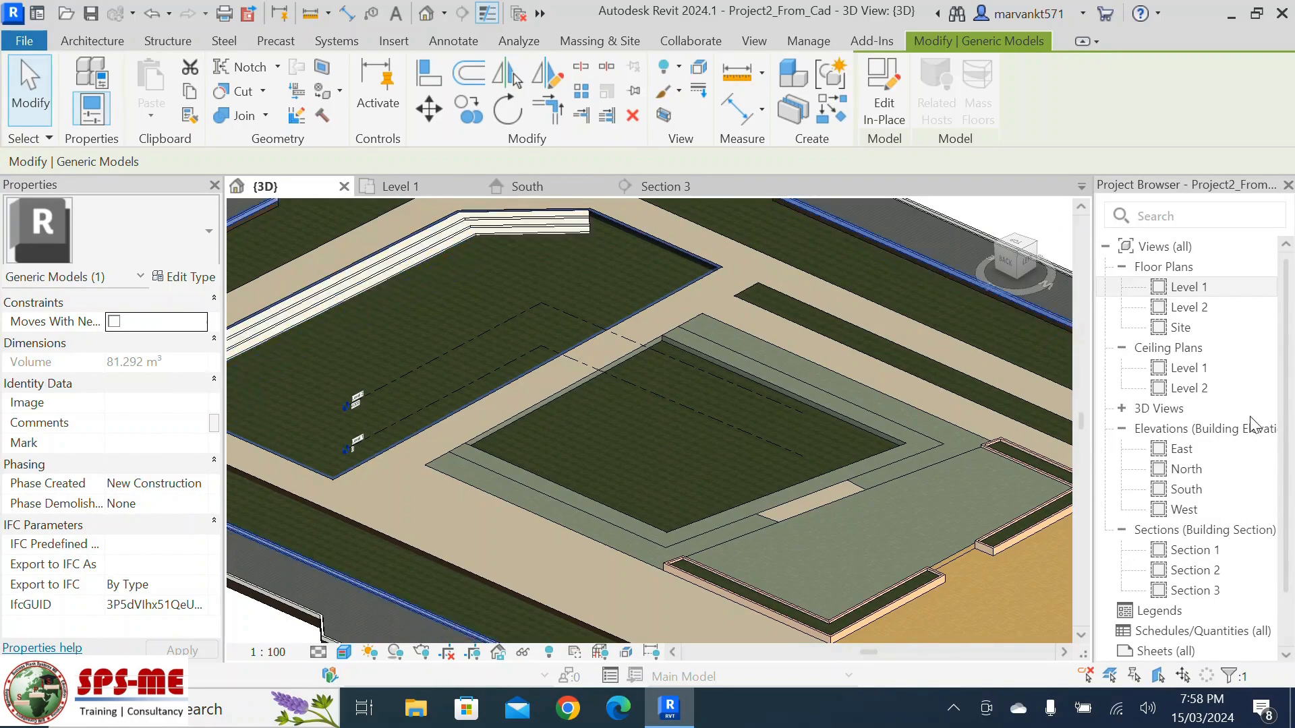
Reopen the stair section from the Level 1 floor plan and open the in-place stairs for editing
double_click(1186, 290)
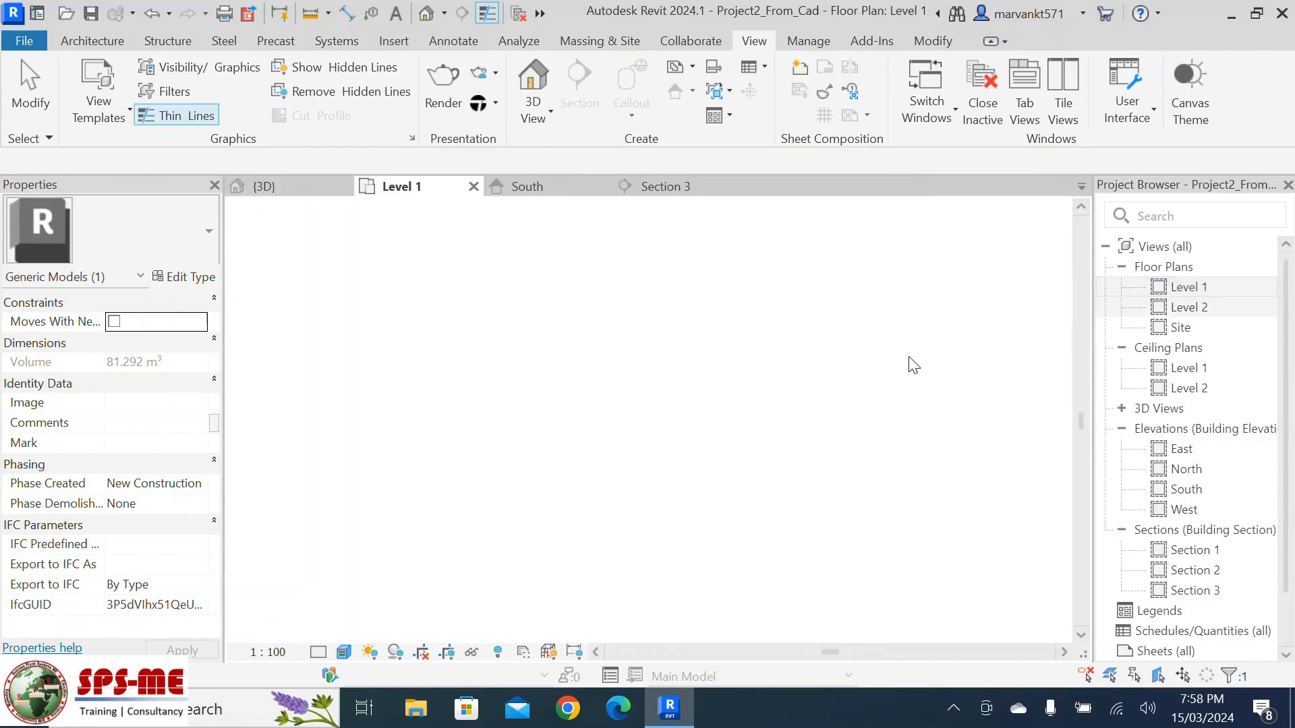
scroll(681, 403, "down", 3)
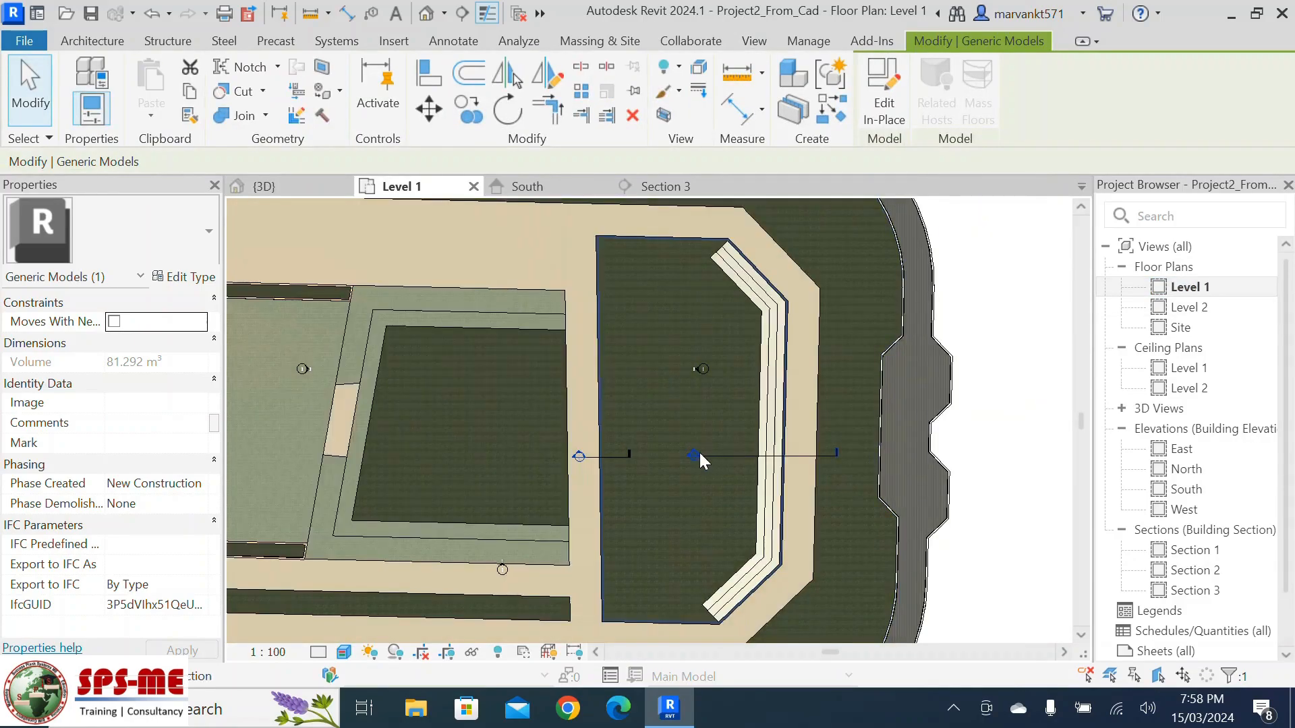
double_click(698, 451)
scroll(581, 497, "up", 2)
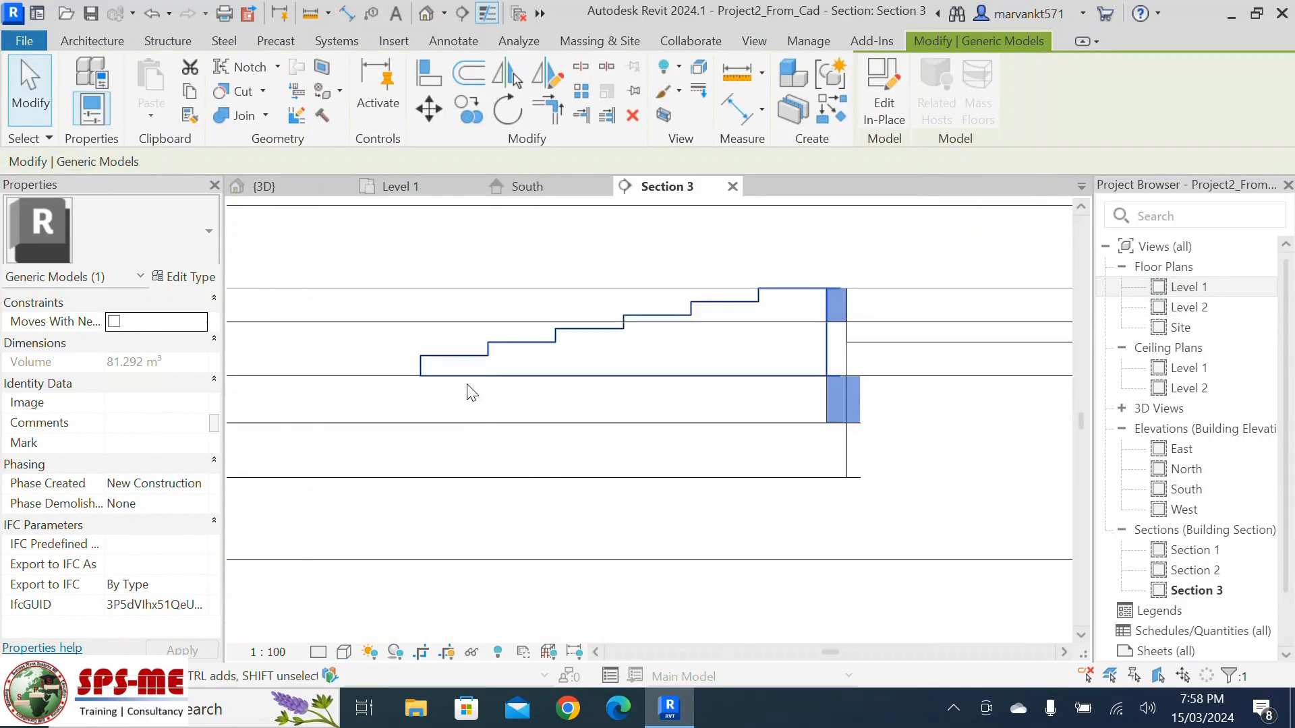
left_click(494, 361)
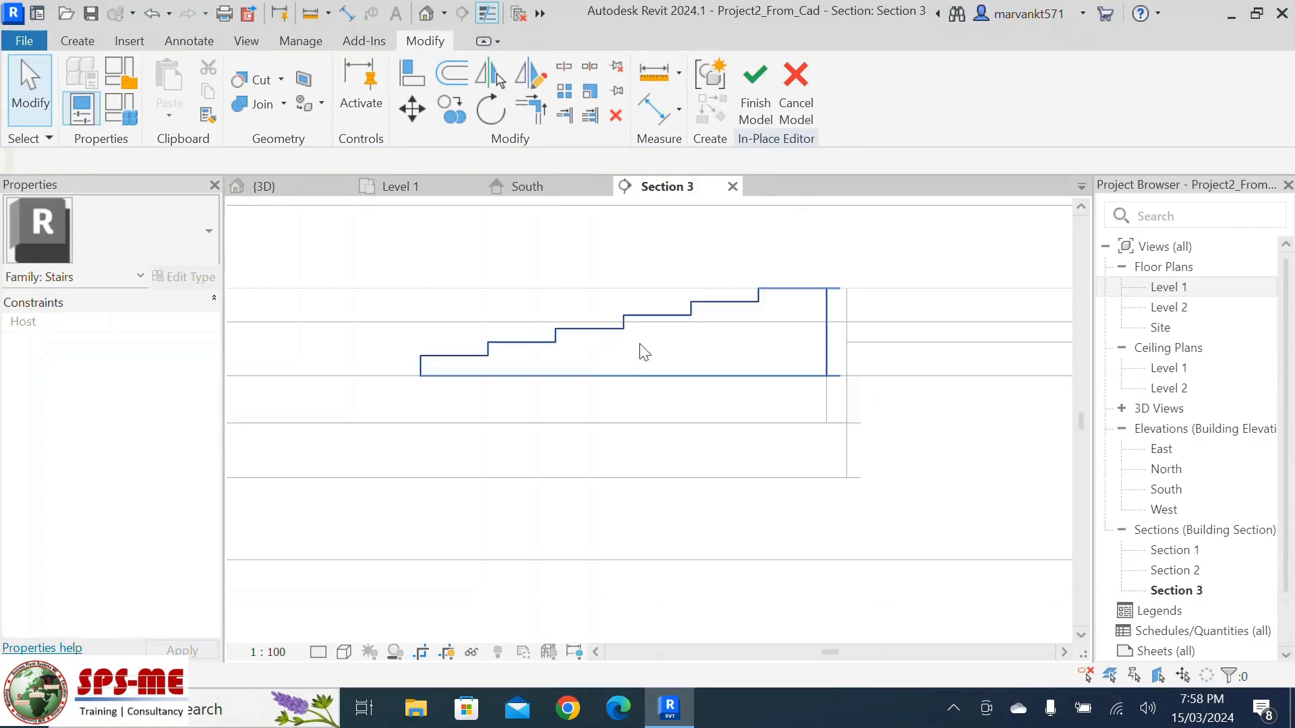
Open the stair sweep's profile for editing and delete its bottom horizontal line
left_click(601, 377)
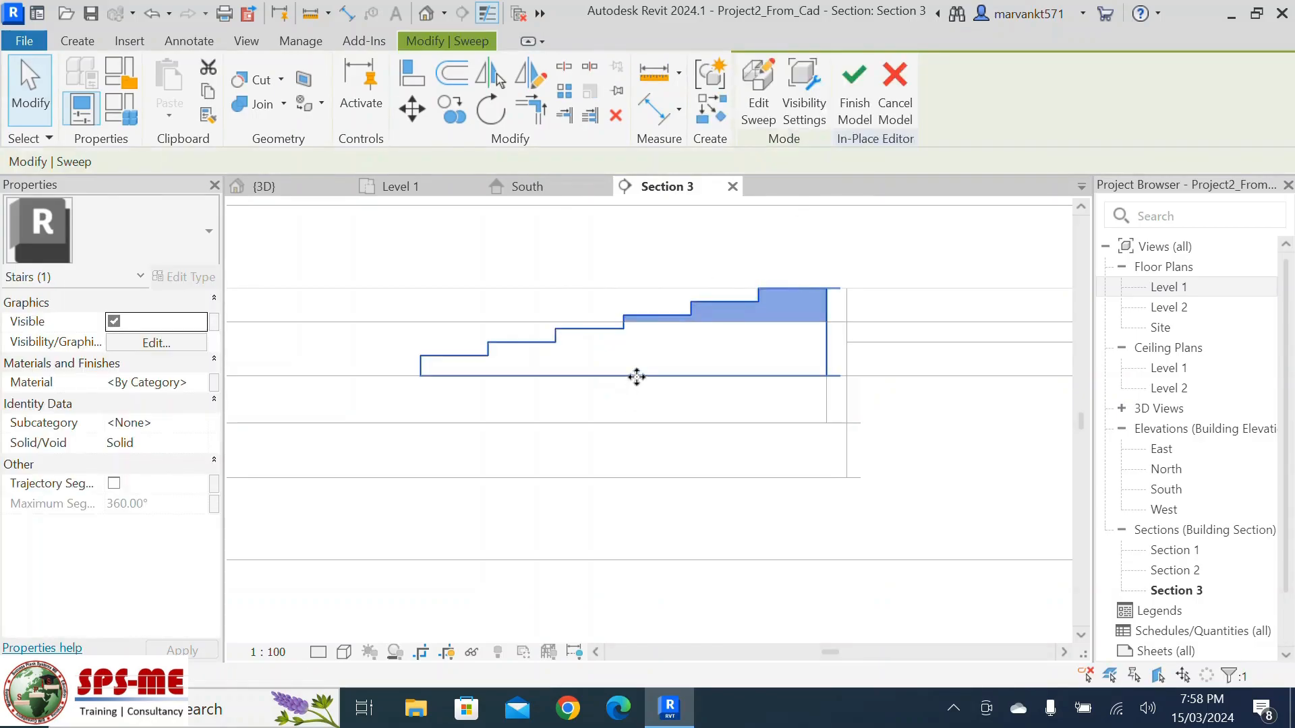
left_click(758, 98)
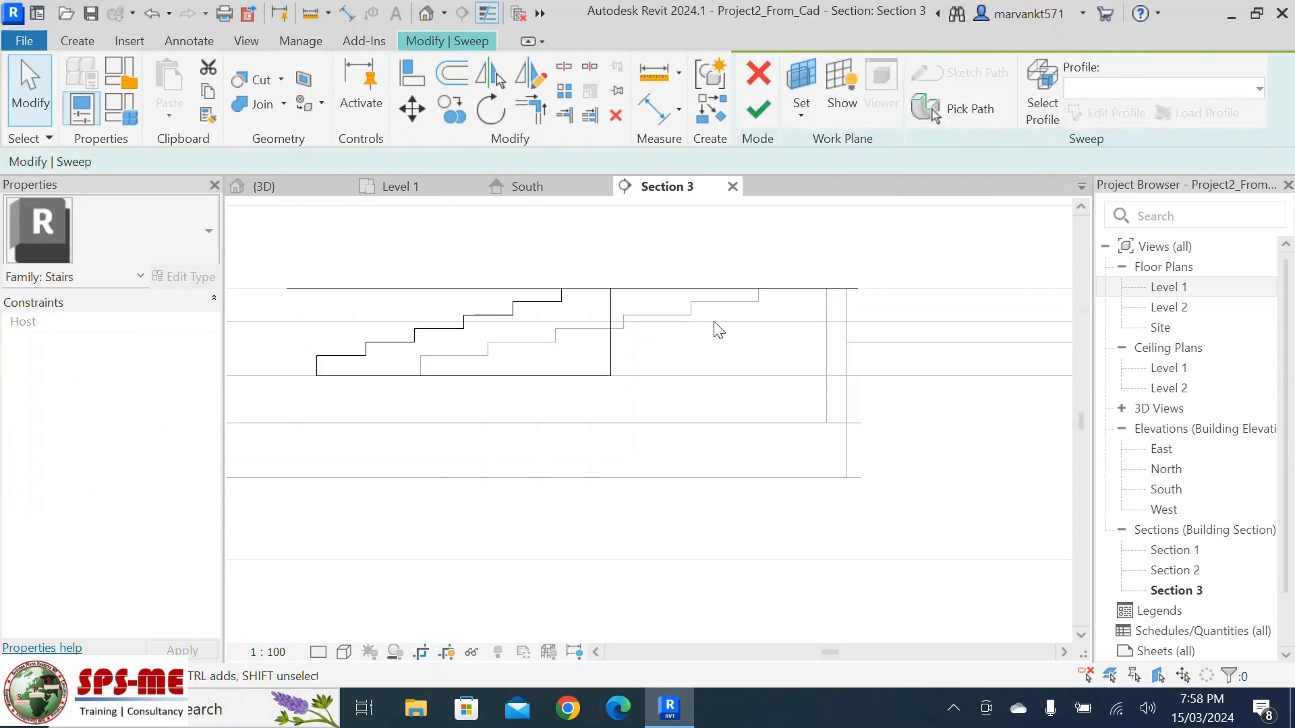
left_click(493, 384)
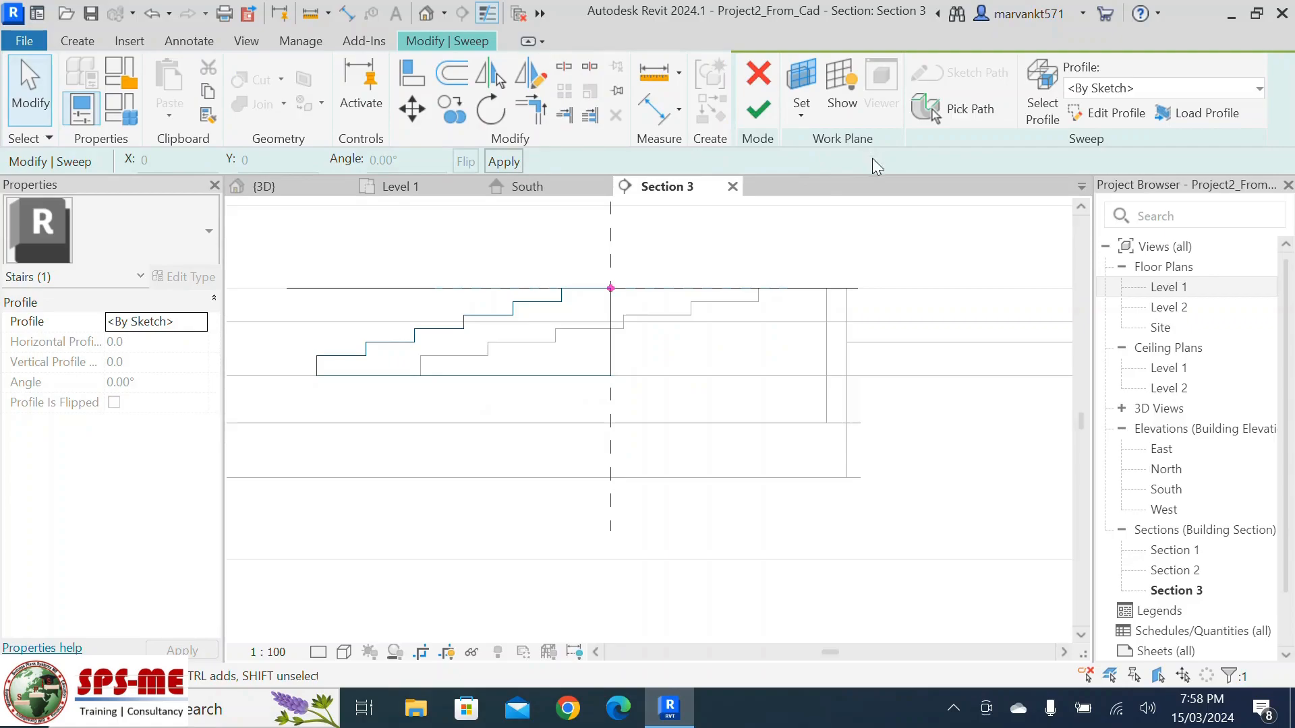
left_click(1117, 113)
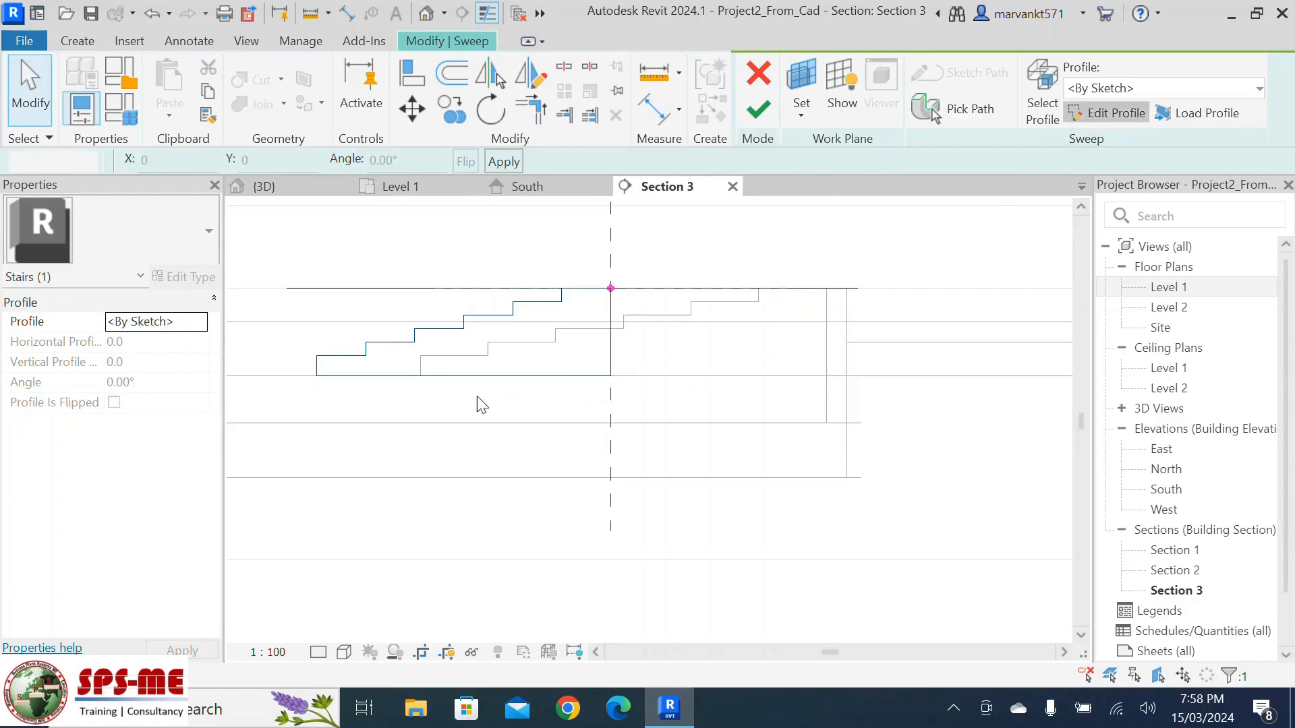
left_click(478, 379)
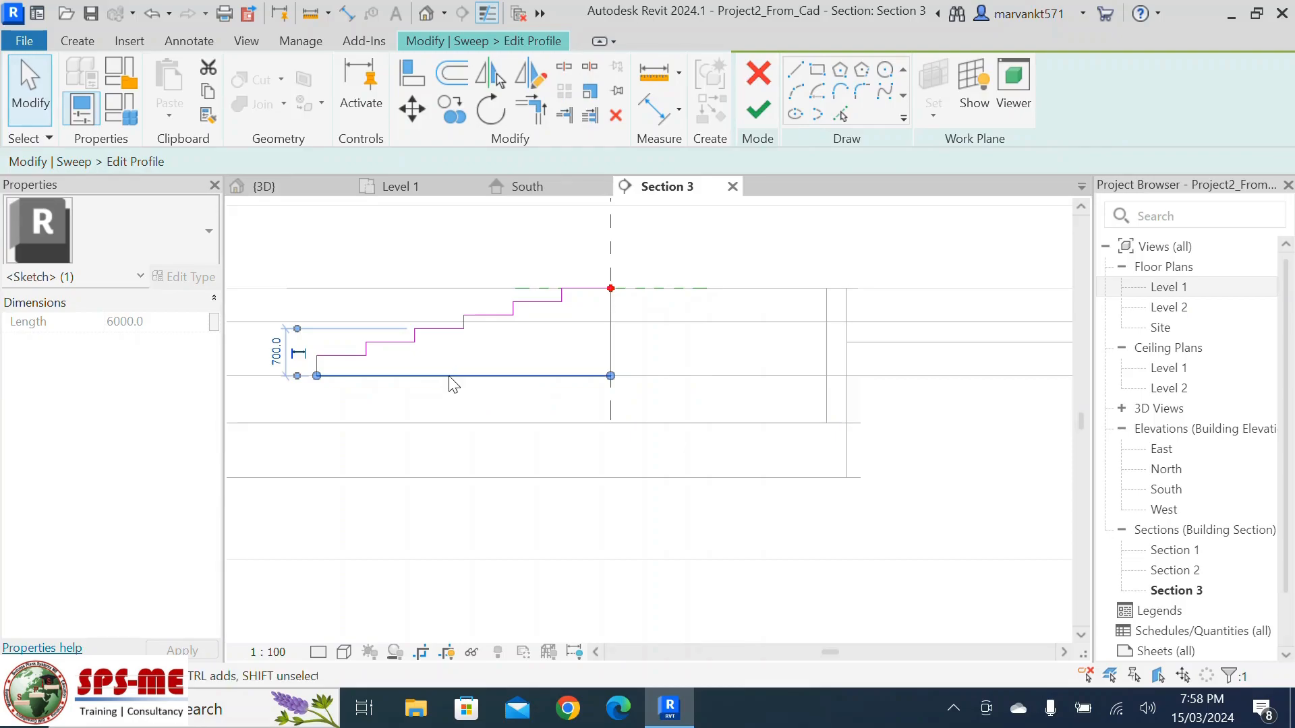
key("Delete")
scroll(740, 395, "down", 1)
scroll(374, 394, "up", 2)
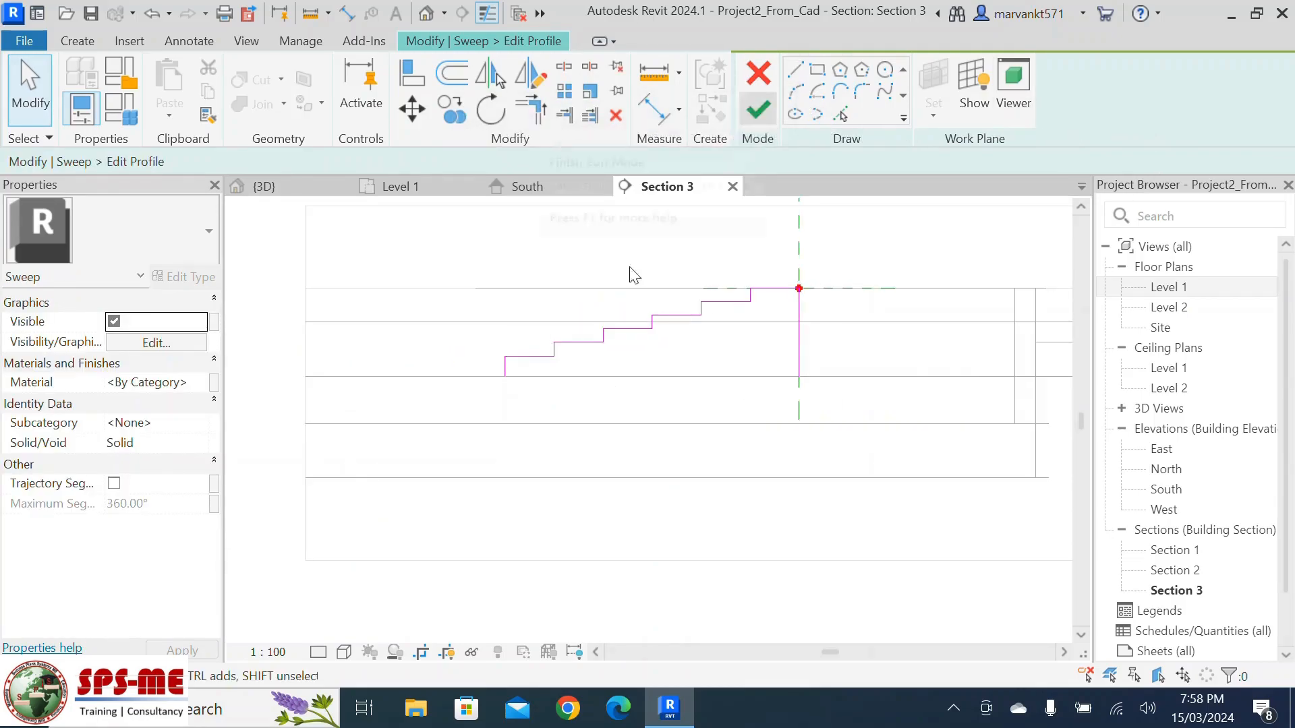
Copy the lowest riser and tread to form one more step below, and stretch the new bottom riser to 700 mm
scroll(495, 367, "up", 2)
left_click(564, 356)
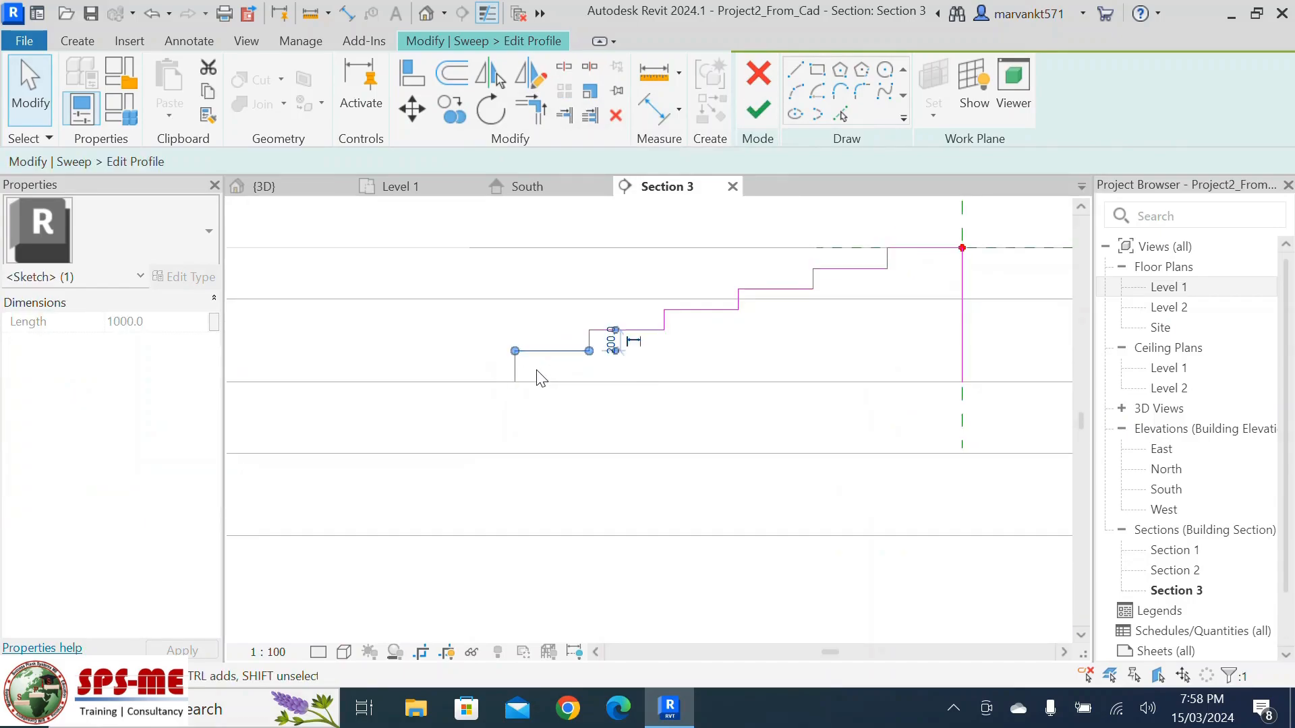
scroll(536, 371, "up", 2)
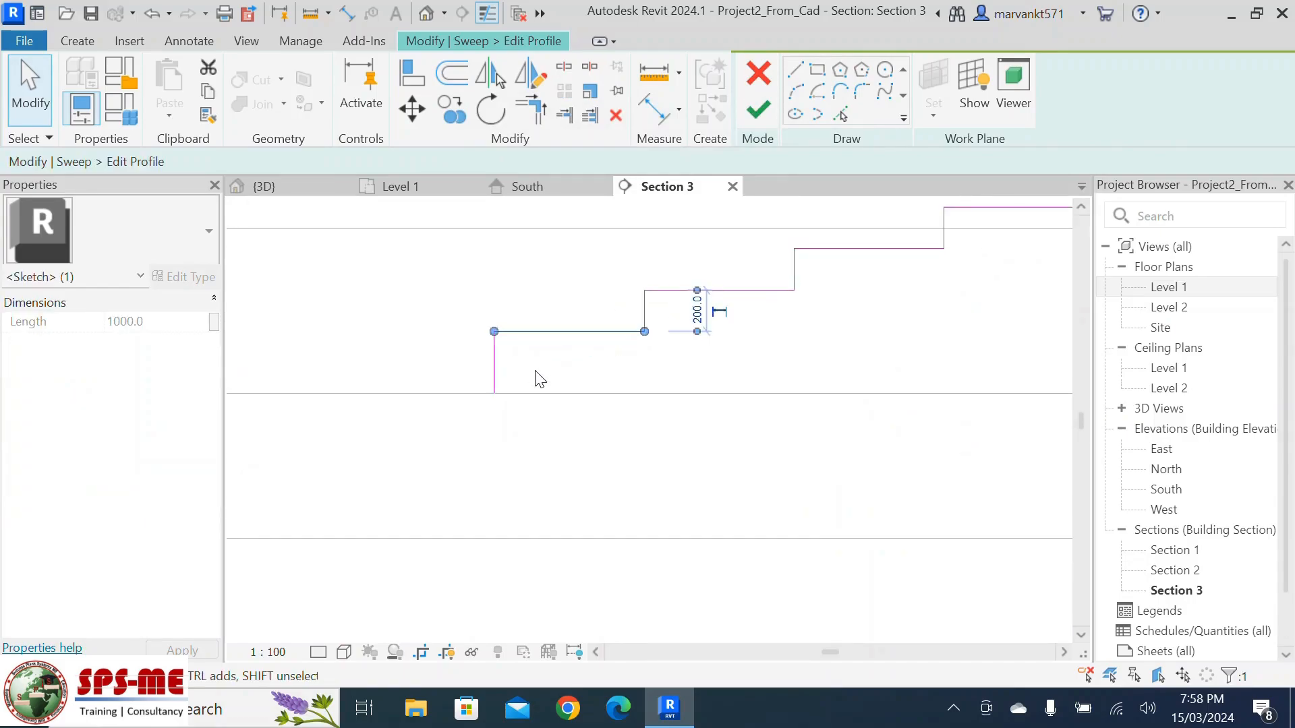
left_click(496, 375)
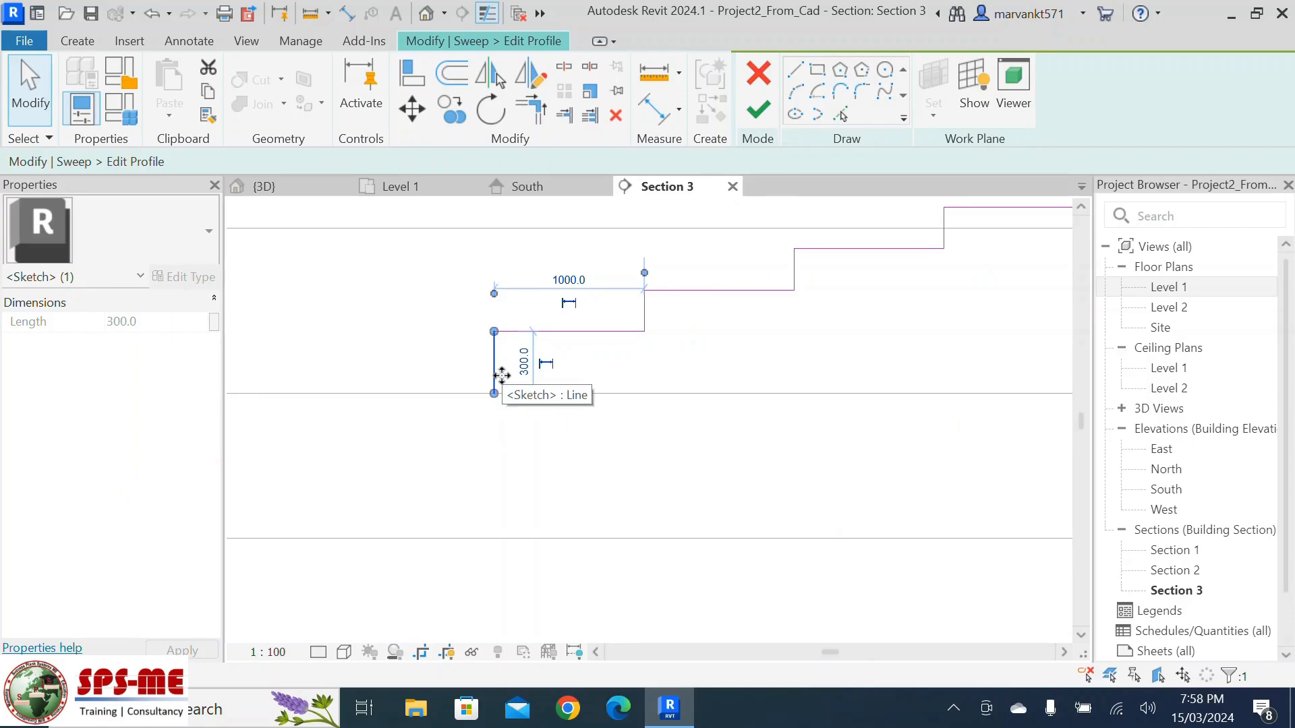
left_click(569, 332, "ctrl")
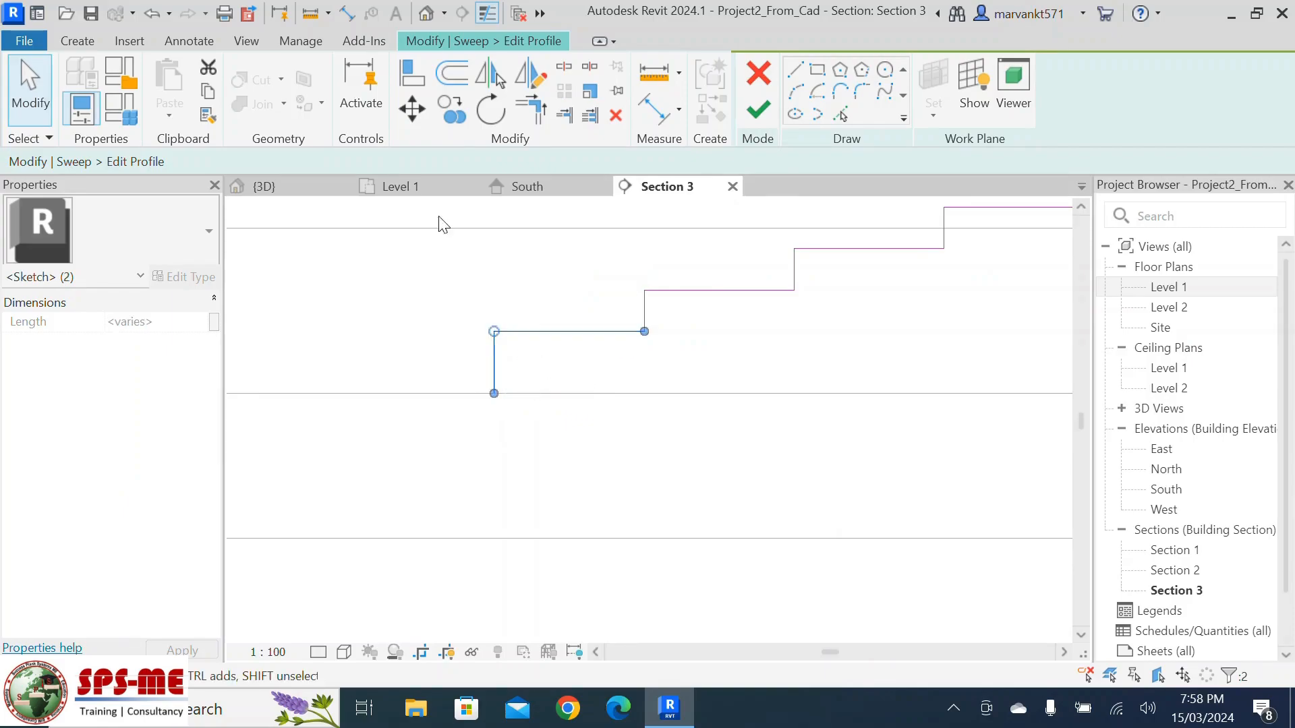
left_click(464, 123)
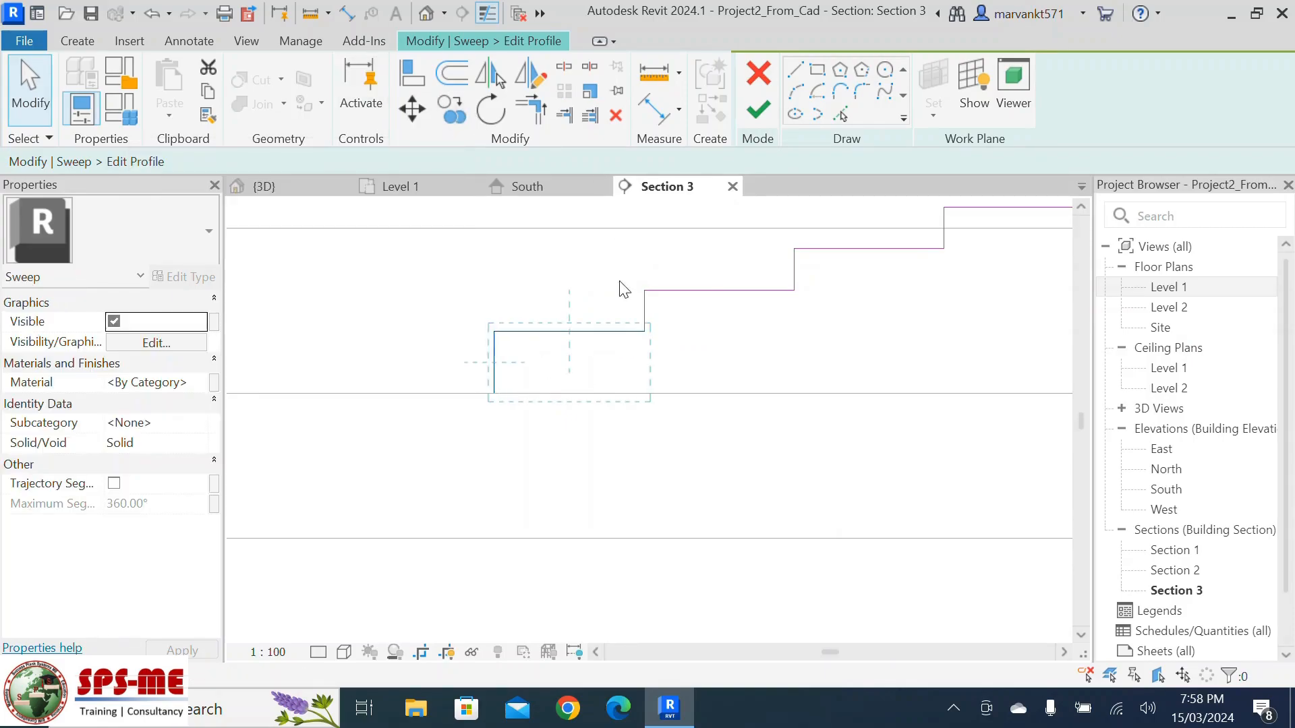
left_click(645, 333)
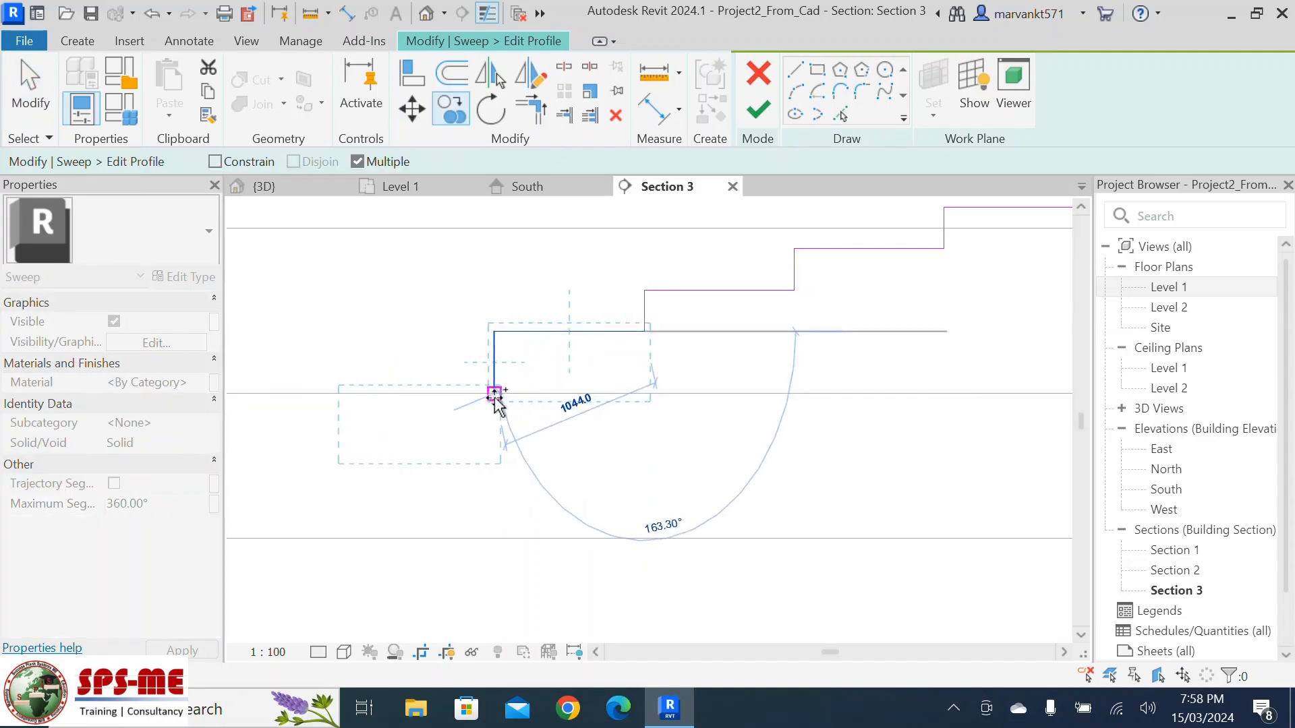
scroll(574, 364, "down", 4)
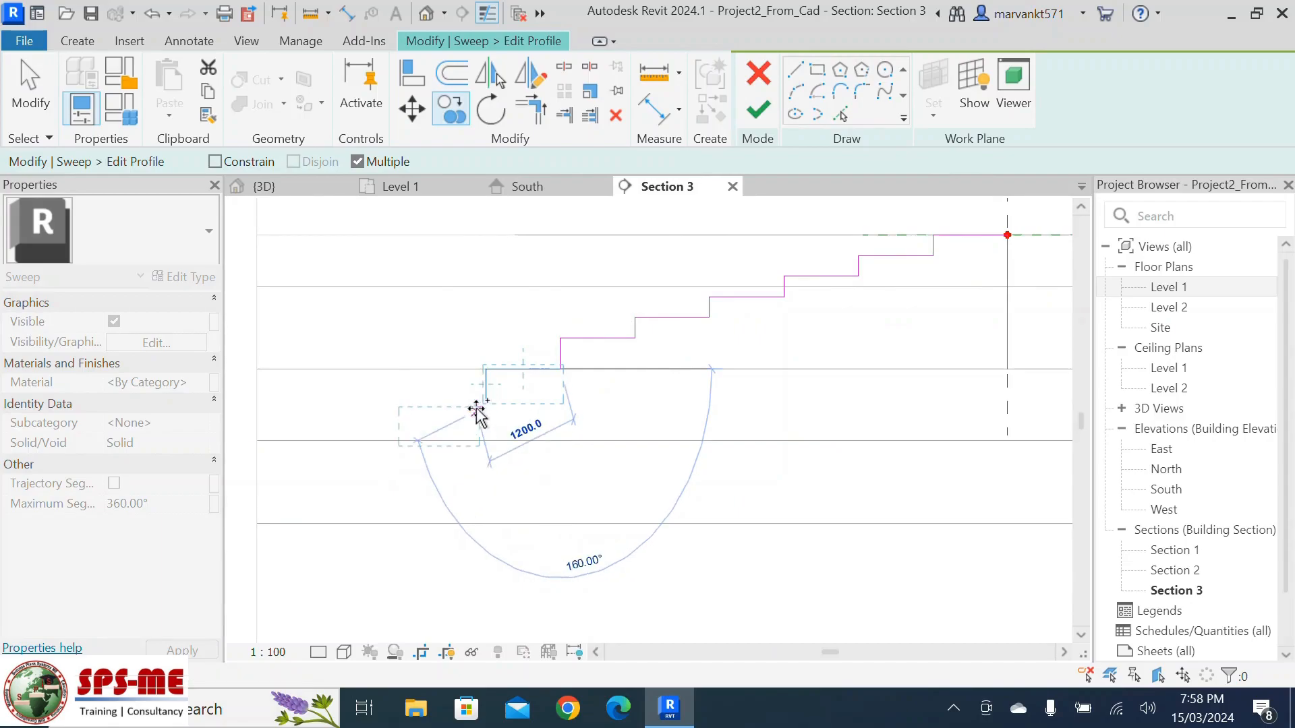
left_click(479, 411)
key("Escape")
left_click(486, 400)
left_click_drag(485, 400, 487, 442)
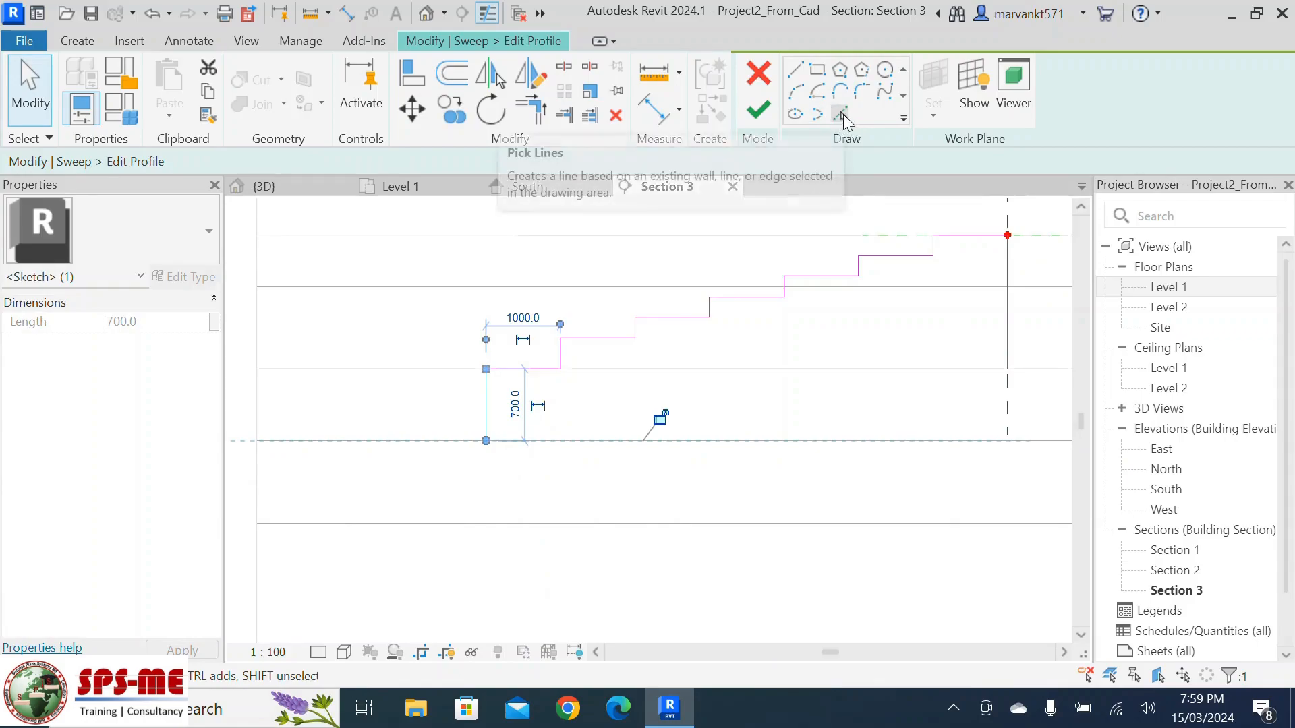
Draw the profile's bottom line from the lowest riser's foot to the vertical reference line and trim it into a corner with the back line
left_click(794, 69)
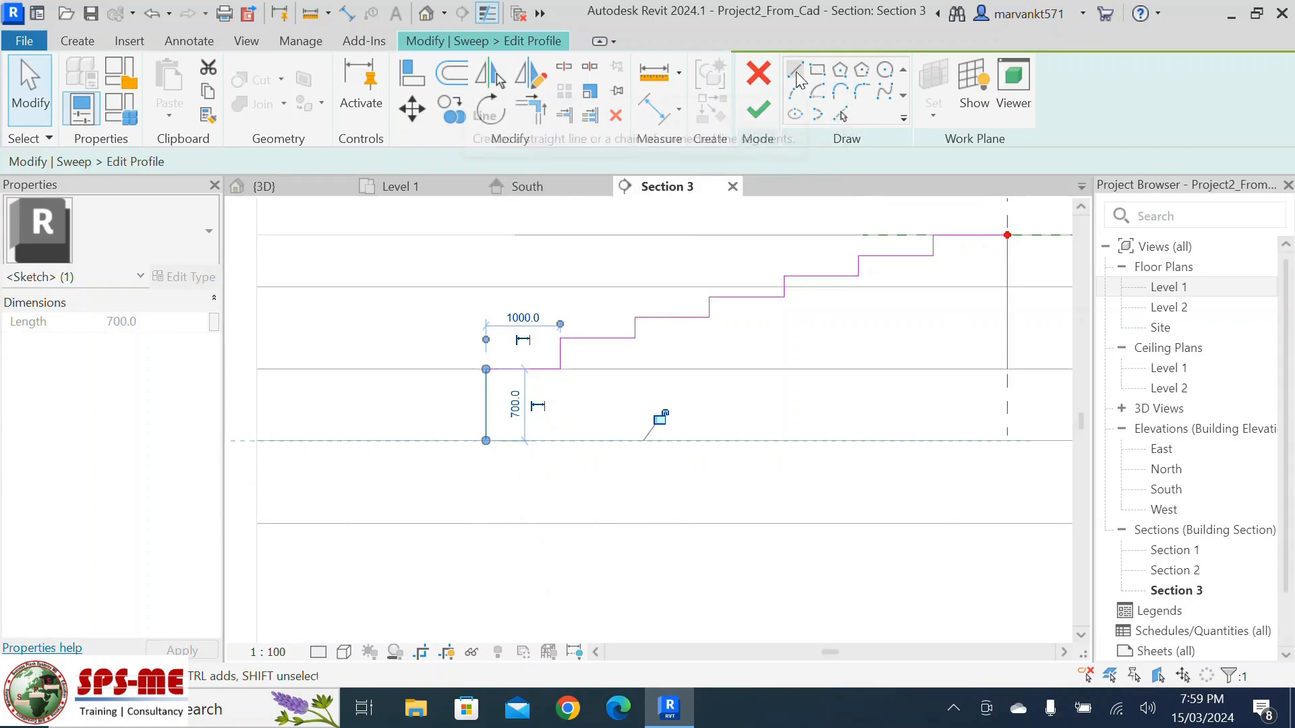
left_click(486, 441)
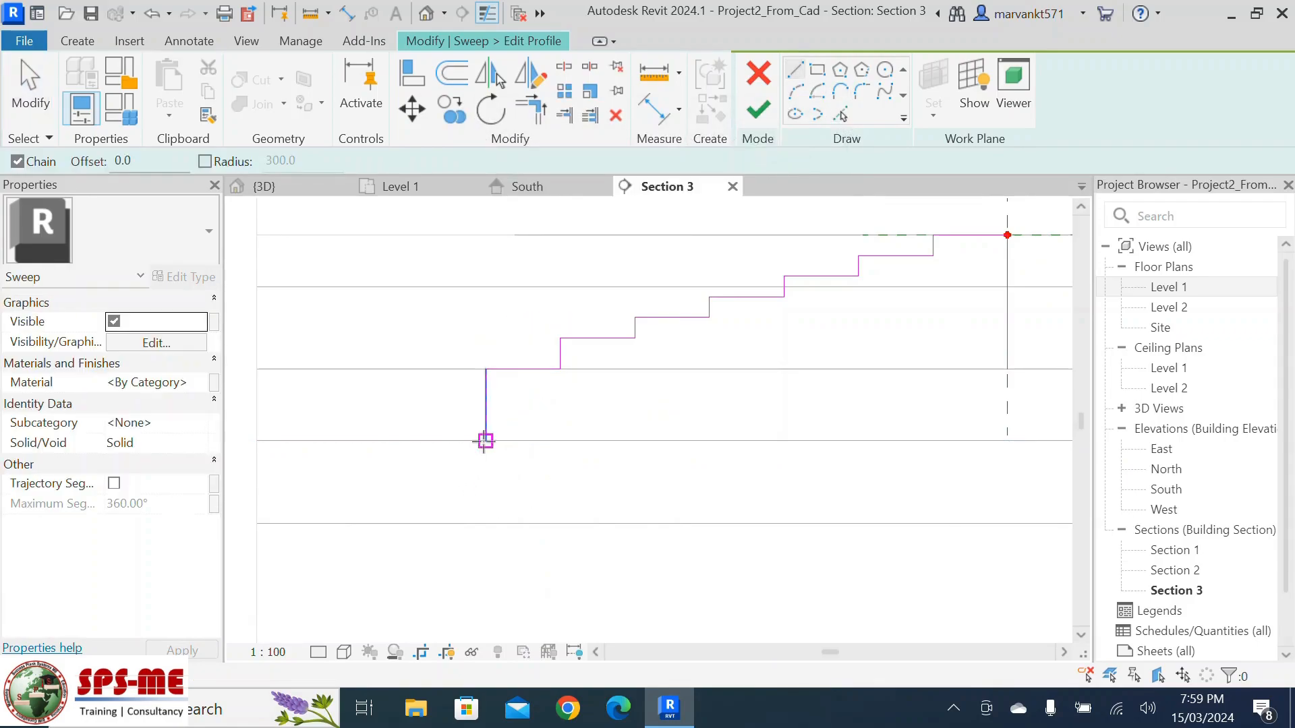
left_click(1007, 440)
key("Escape")
key("Escape")
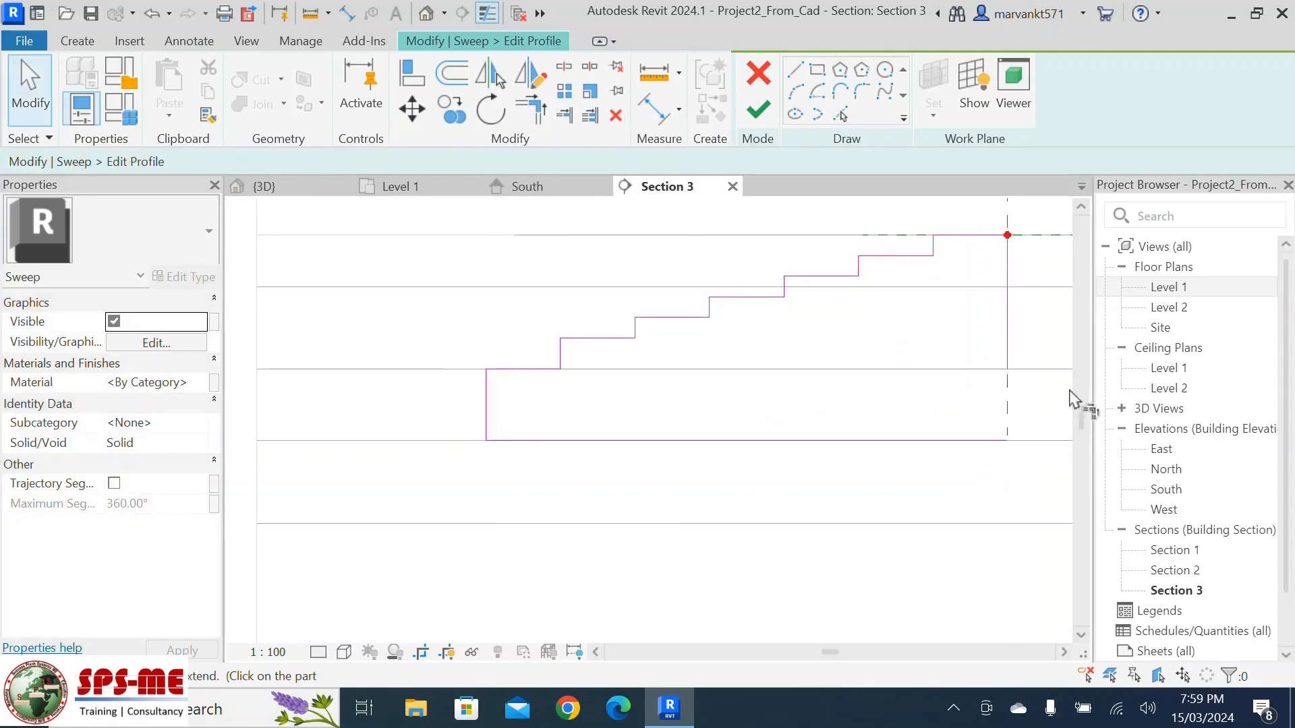
left_click(1004, 341)
left_click(963, 440)
scroll(875, 396, "down", 2)
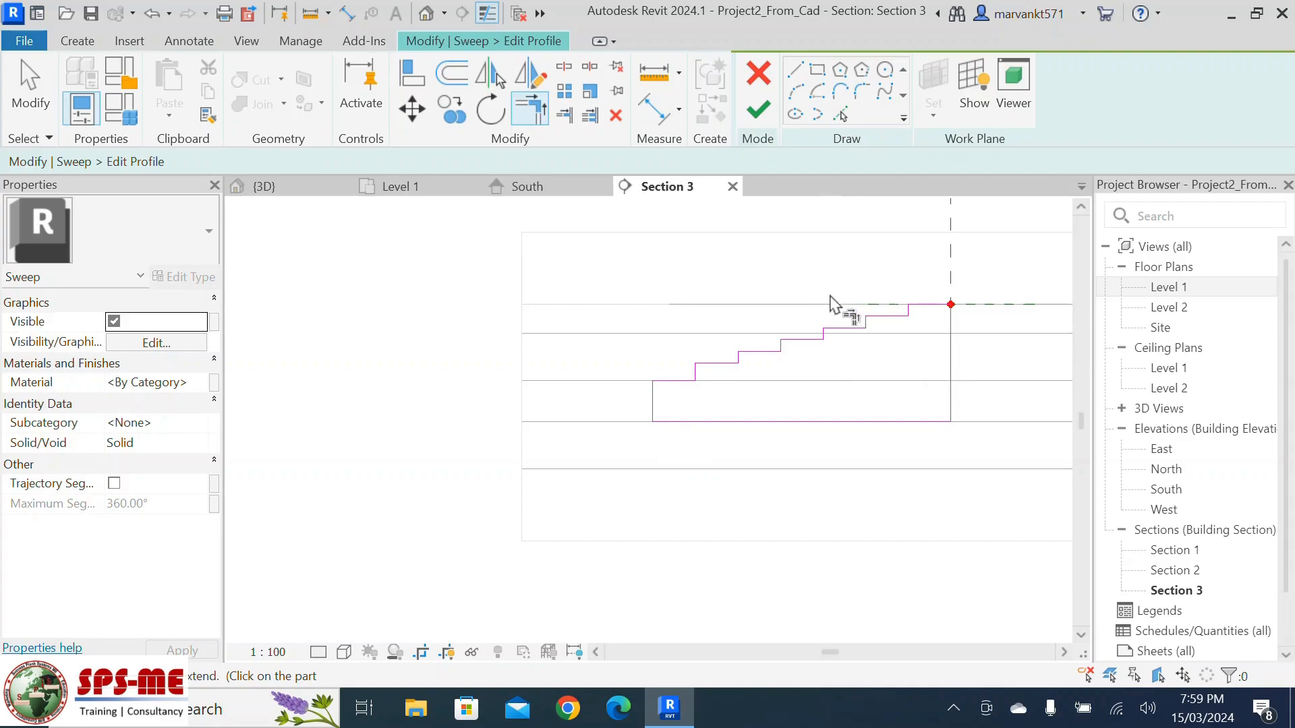
Finish the profile and sweep edits, finish the in-place model in the 3D view, and inspect the stairs around the grass area
left_click(759, 111)
left_click(760, 111)
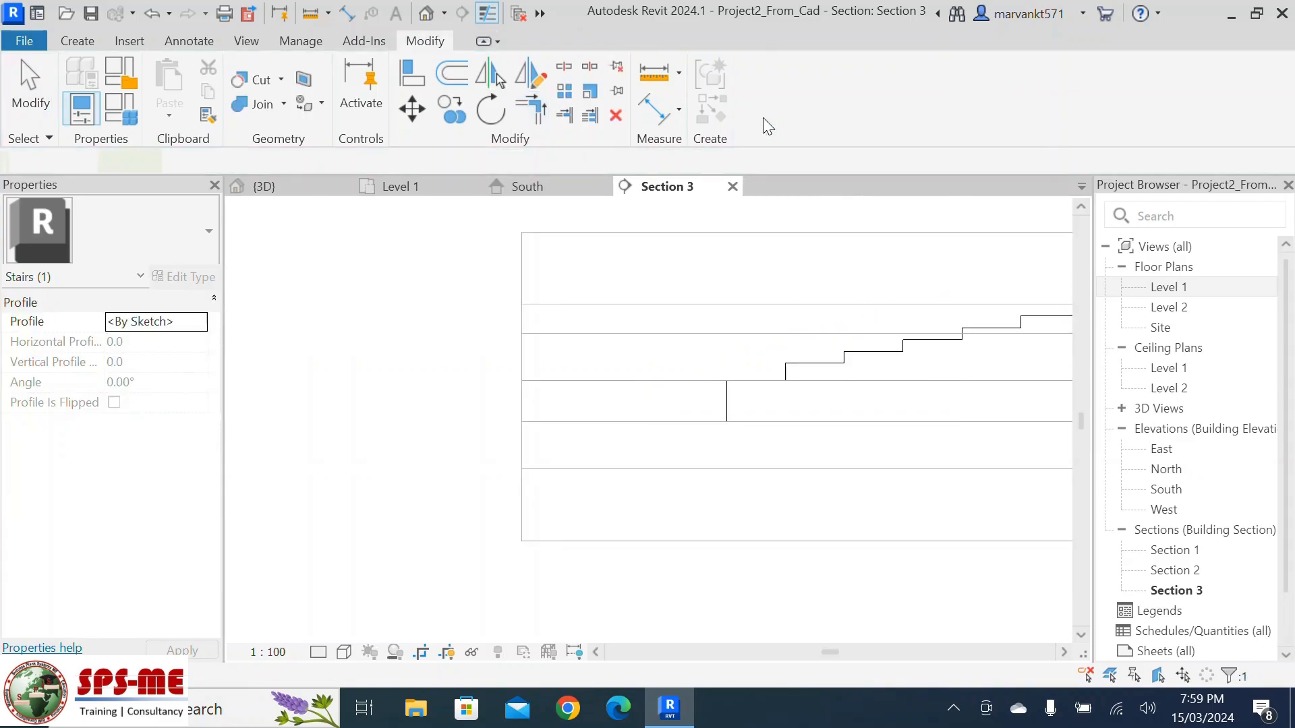
left_click(426, 14)
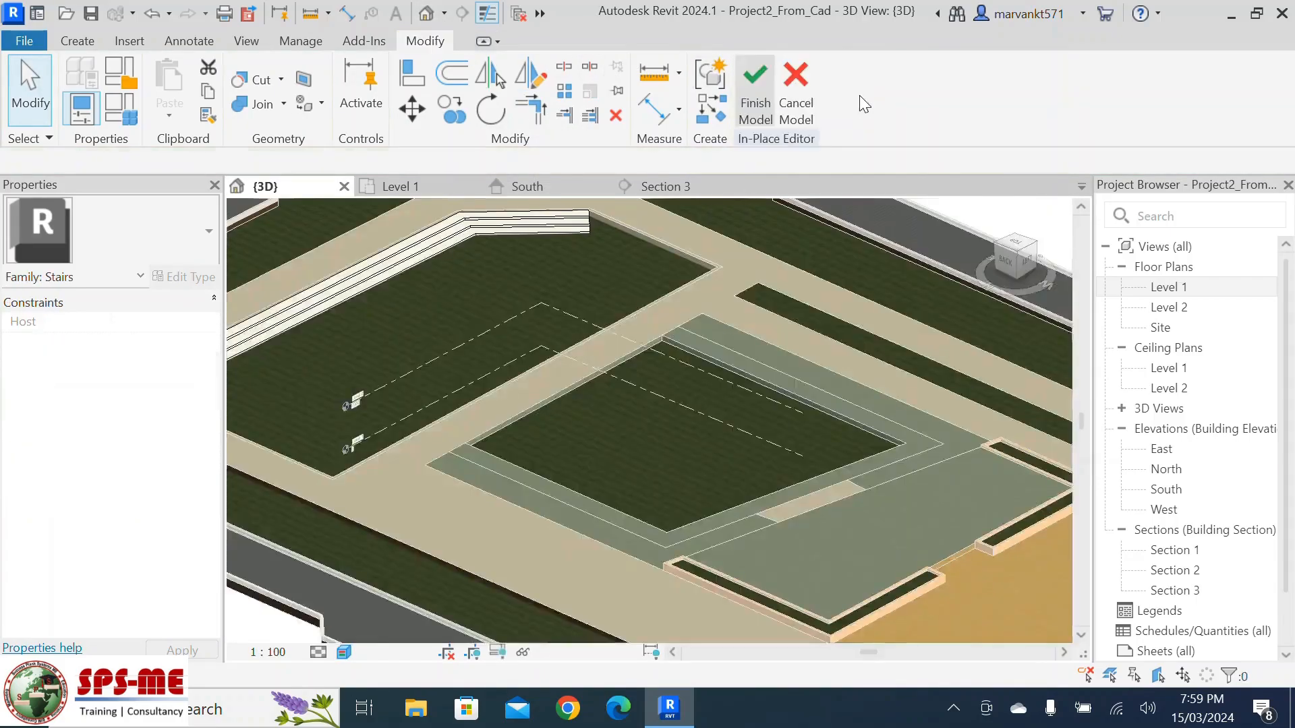
left_click(760, 106)
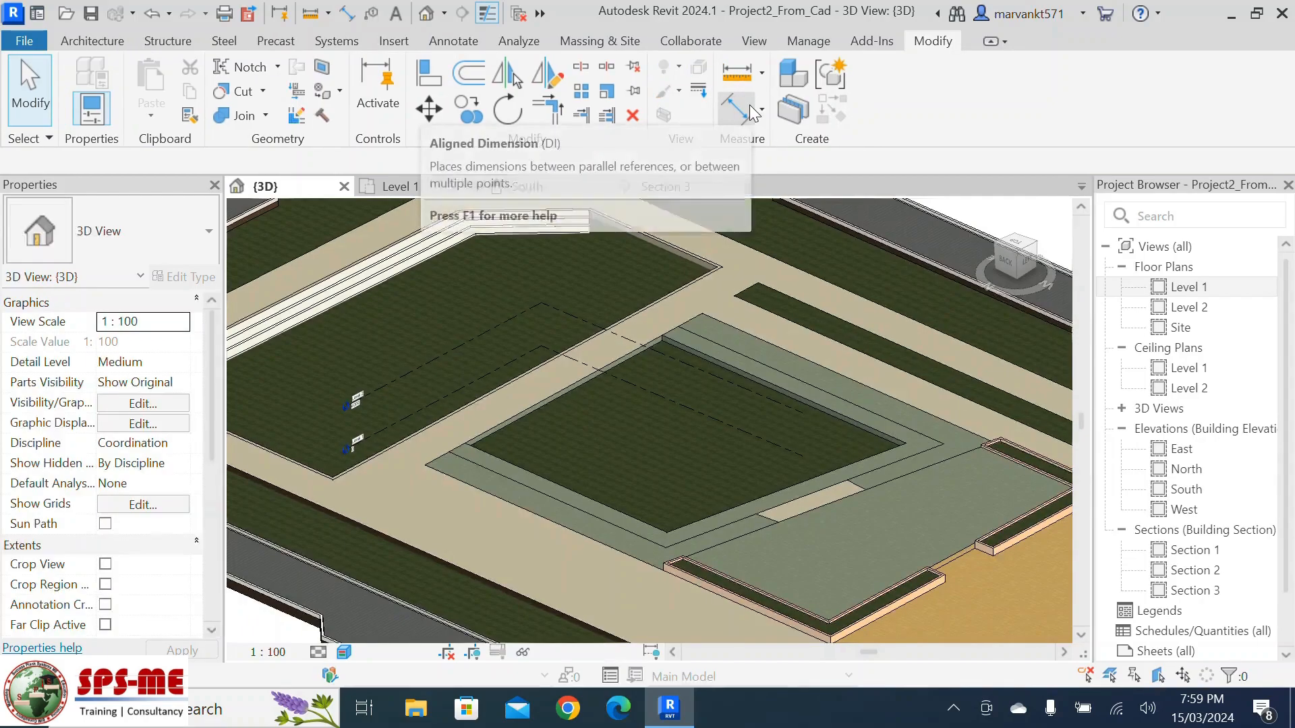
scroll(594, 294, "down", 4)
middle_click_drag(742, 411, 700, 352, "shift")
scroll(634, 337, "up", 8)
scroll(700, 352, "down", 6)
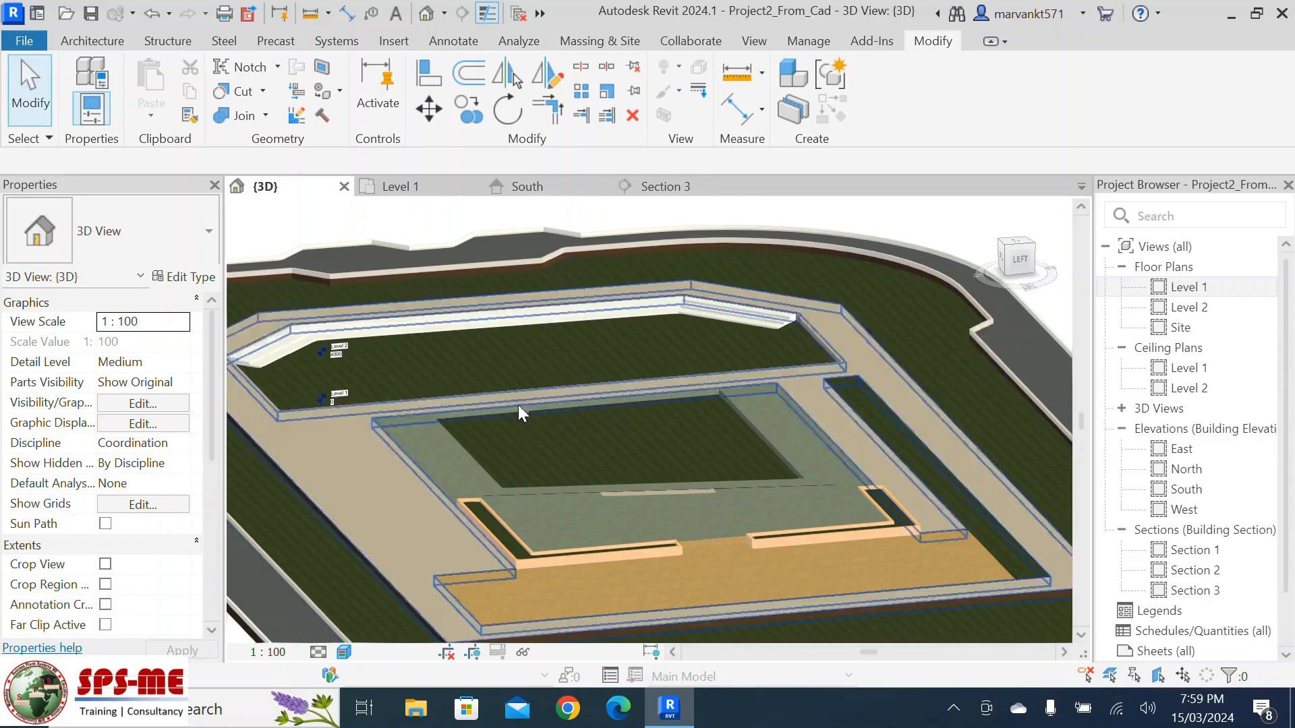
Reopen the in-place stairs for editing and open the sweep's path for picking more edges
left_click(494, 322)
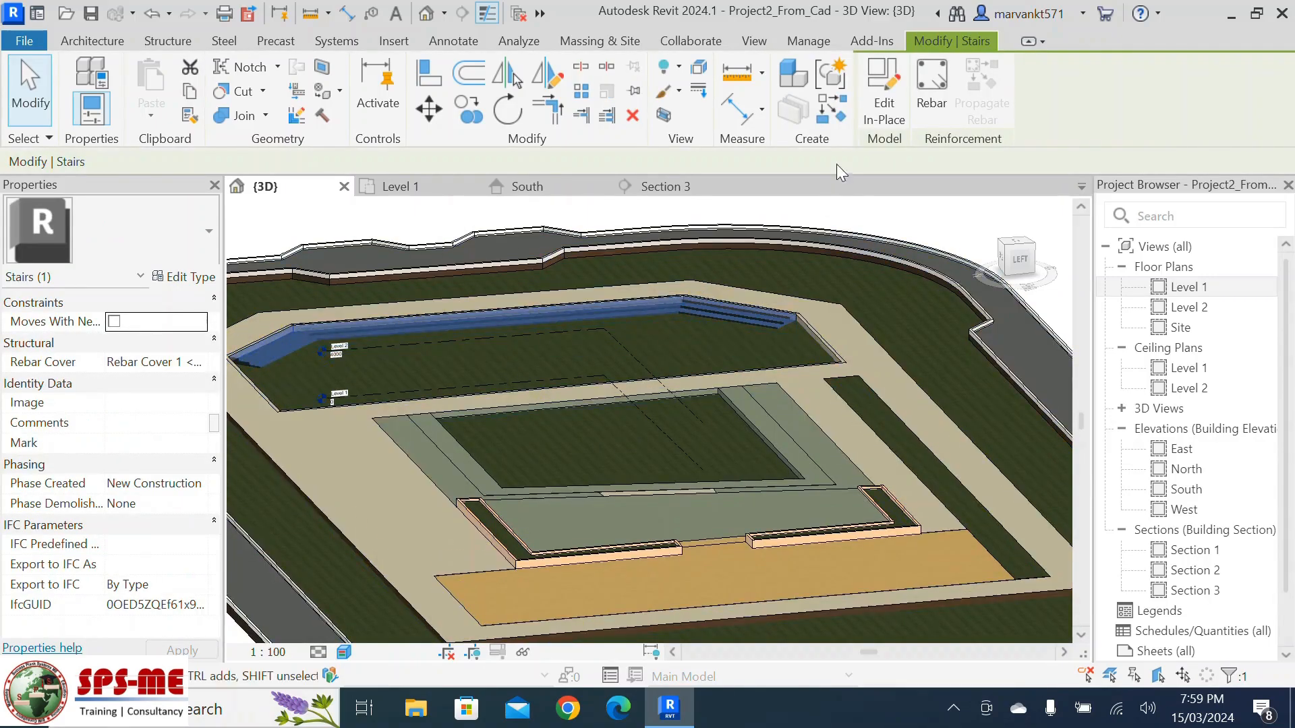
left_click(882, 100)
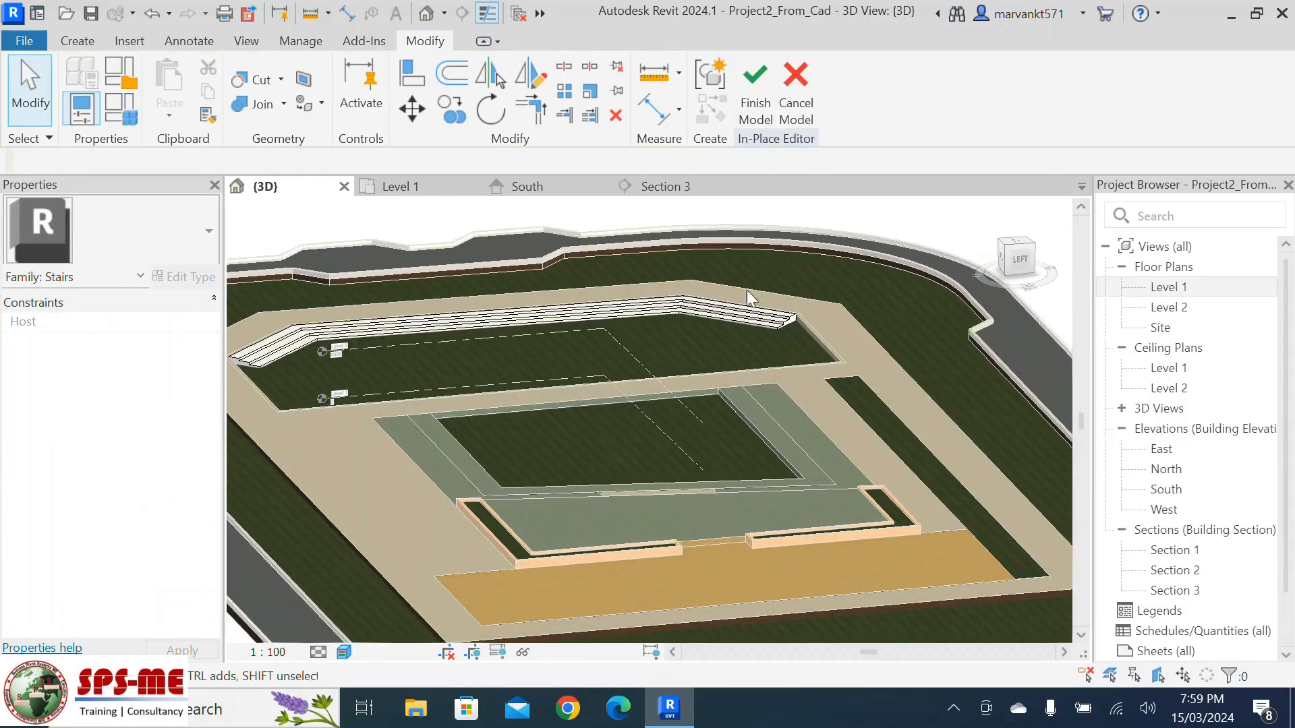
left_click(734, 319)
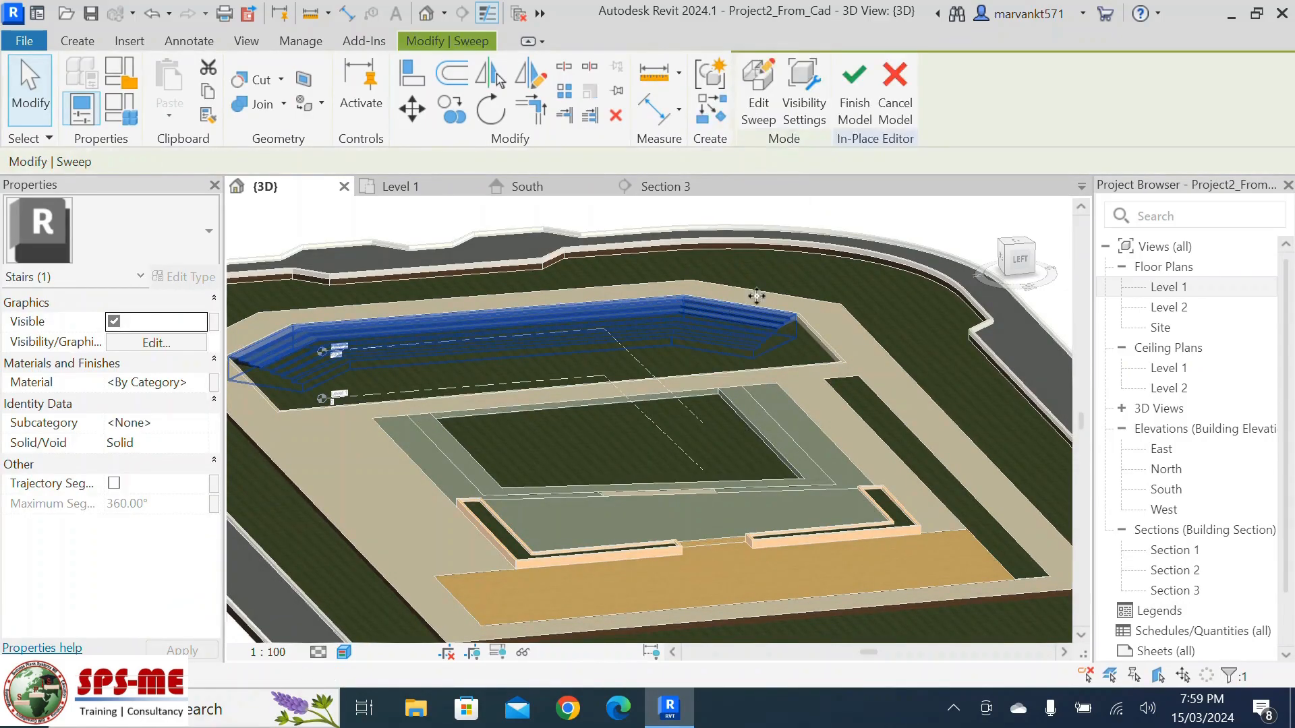
left_click(762, 101)
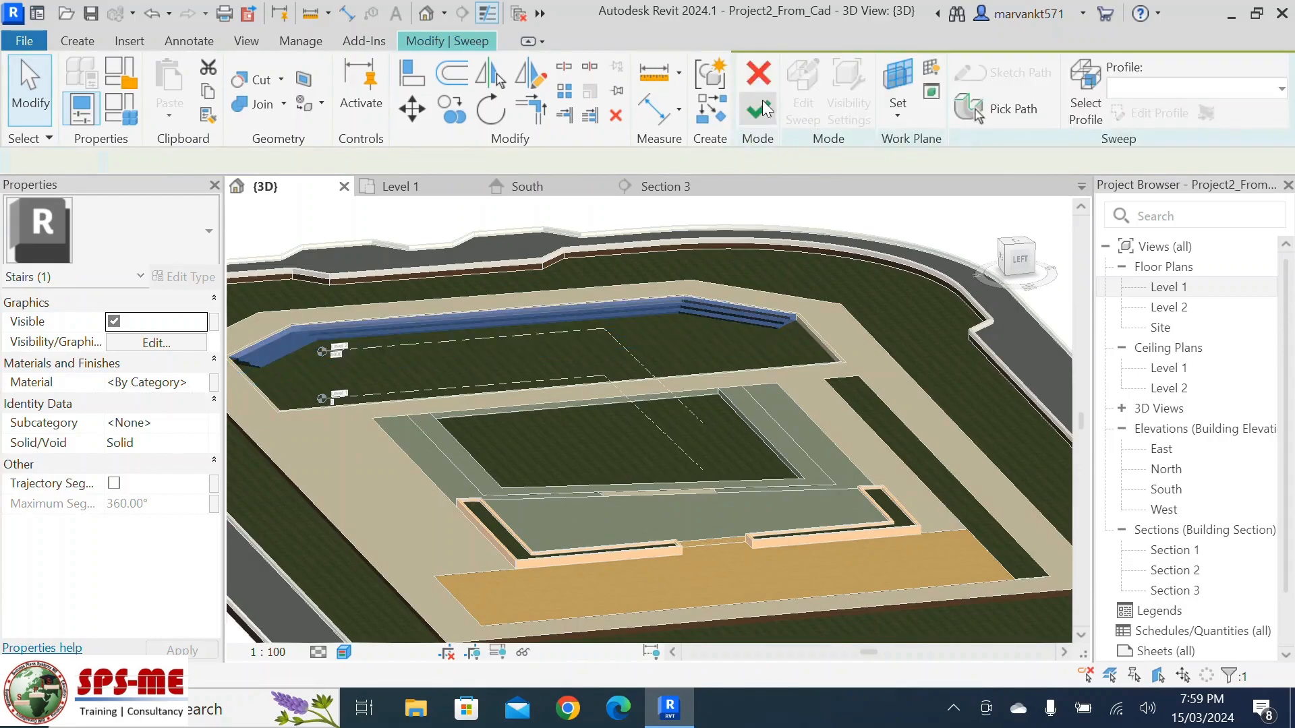
left_click(971, 116)
Add the remaining upper inner edges of the recessed grass area to the sweep path so it runs all the way around
scroll(795, 317, "up", 5)
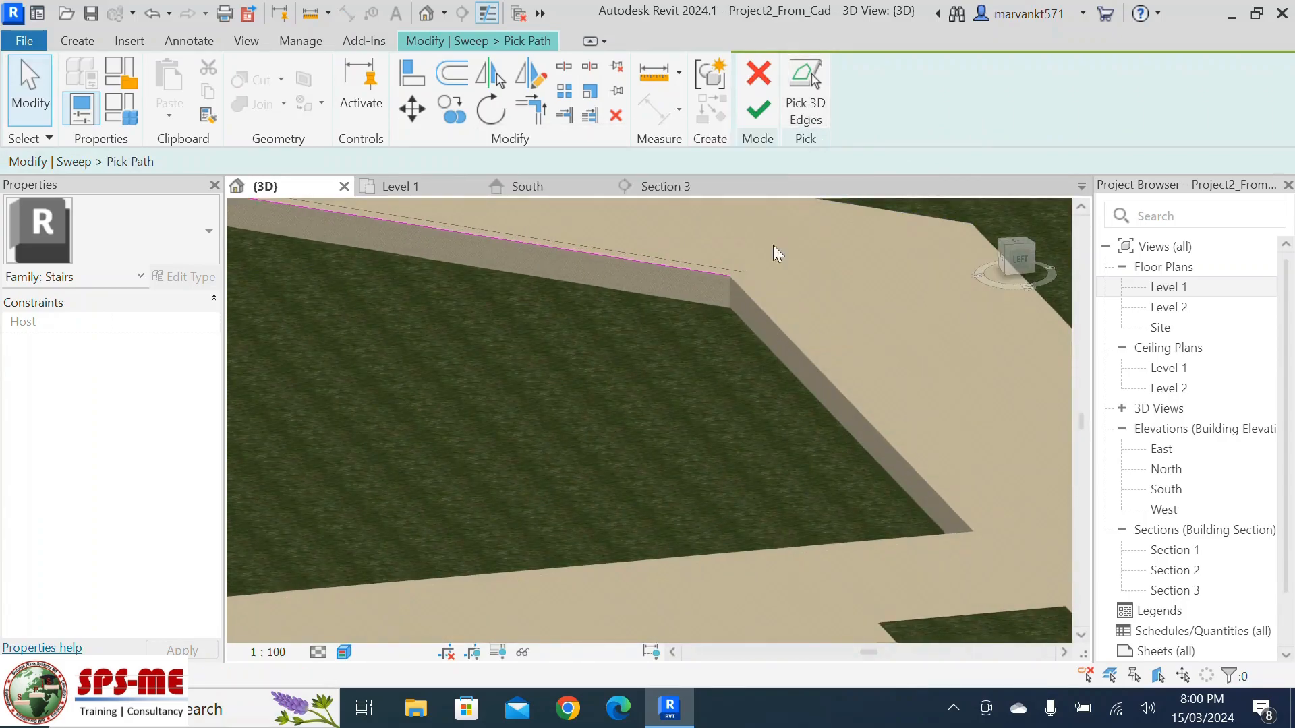
left_click(756, 305)
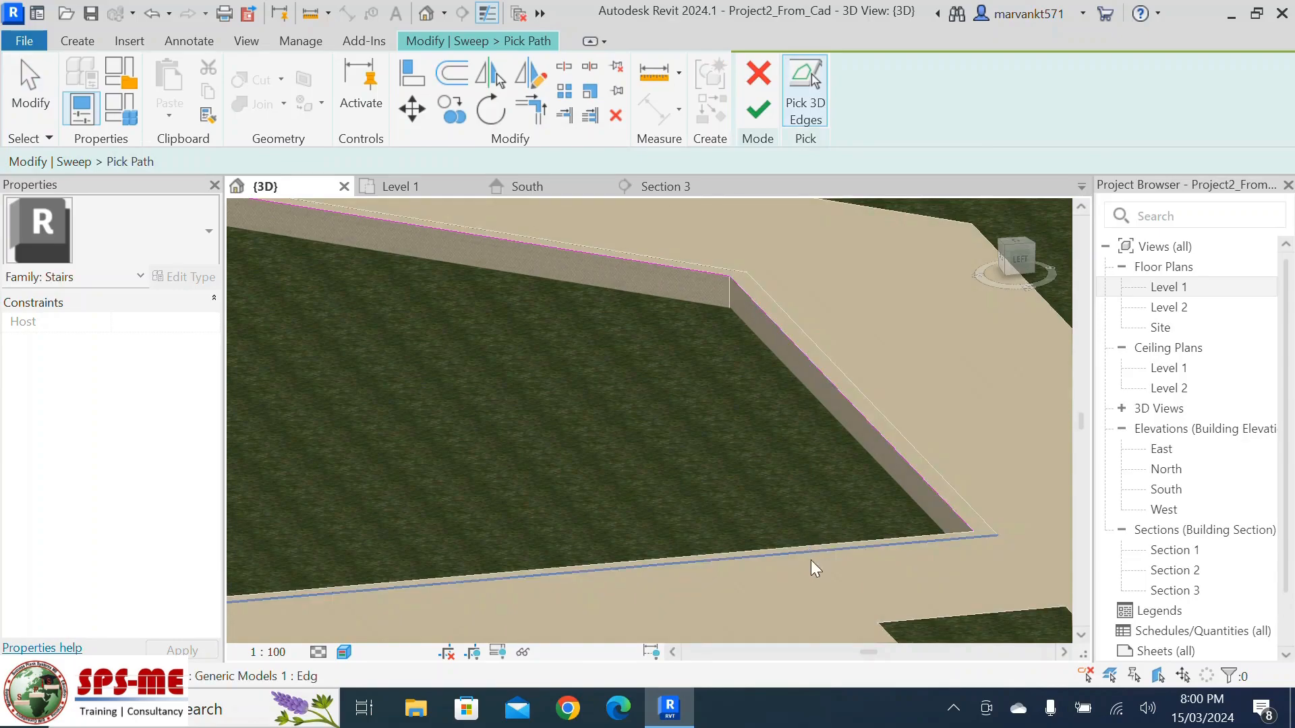
scroll(910, 561, "up", 2)
left_click(1009, 513)
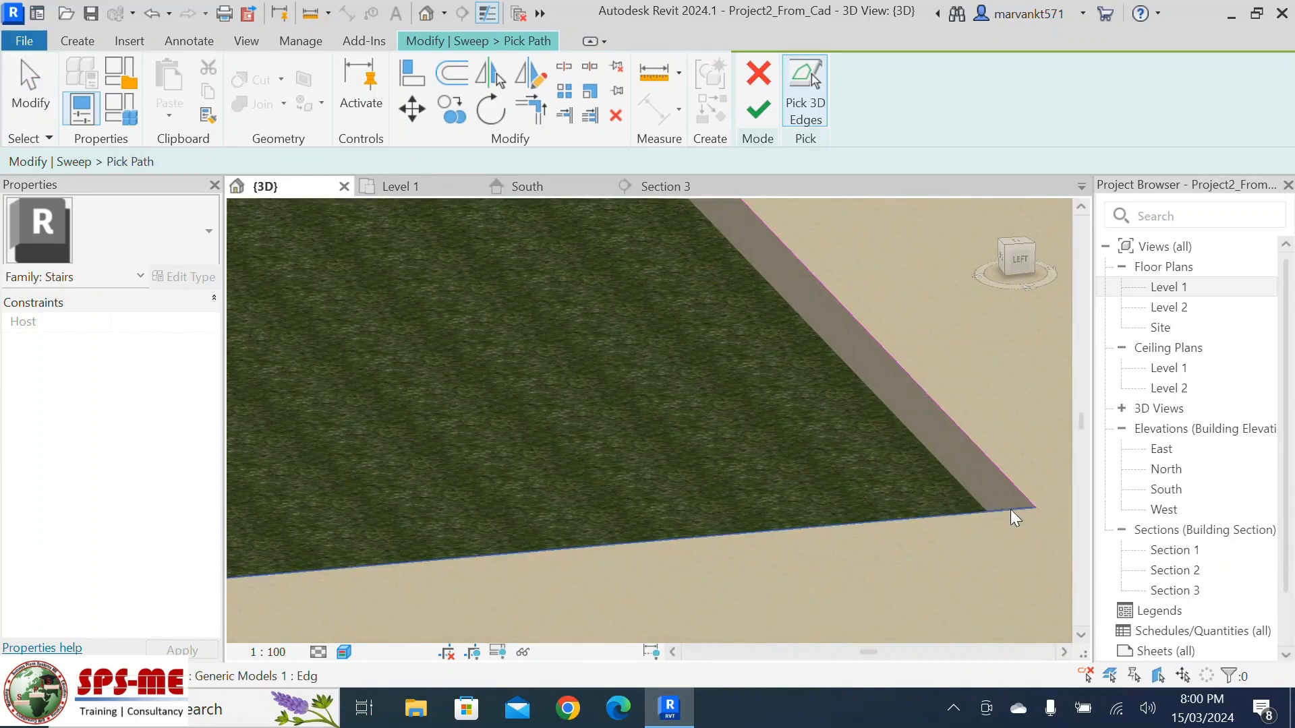
scroll(1019, 513, "down", 4)
scroll(1029, 506, "down", 3)
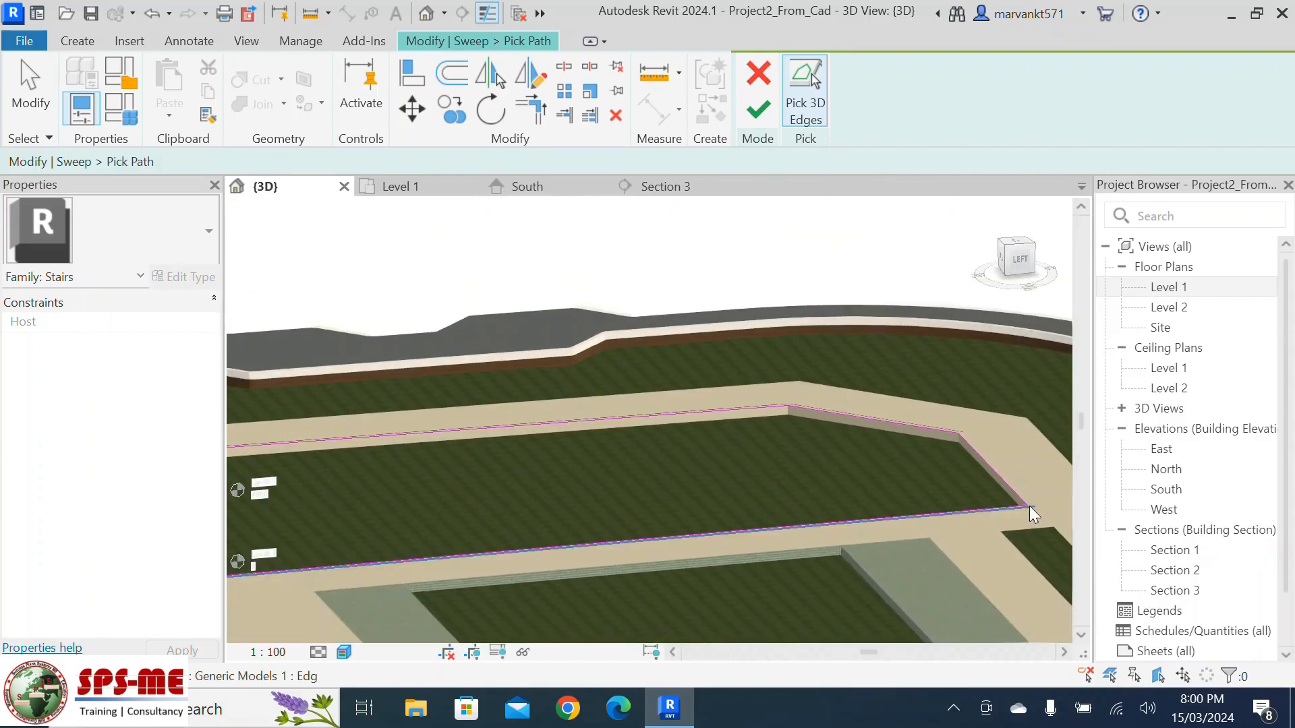
scroll(678, 544, "down", 1)
scroll(445, 563, "up", 4)
scroll(483, 520, "up", 4)
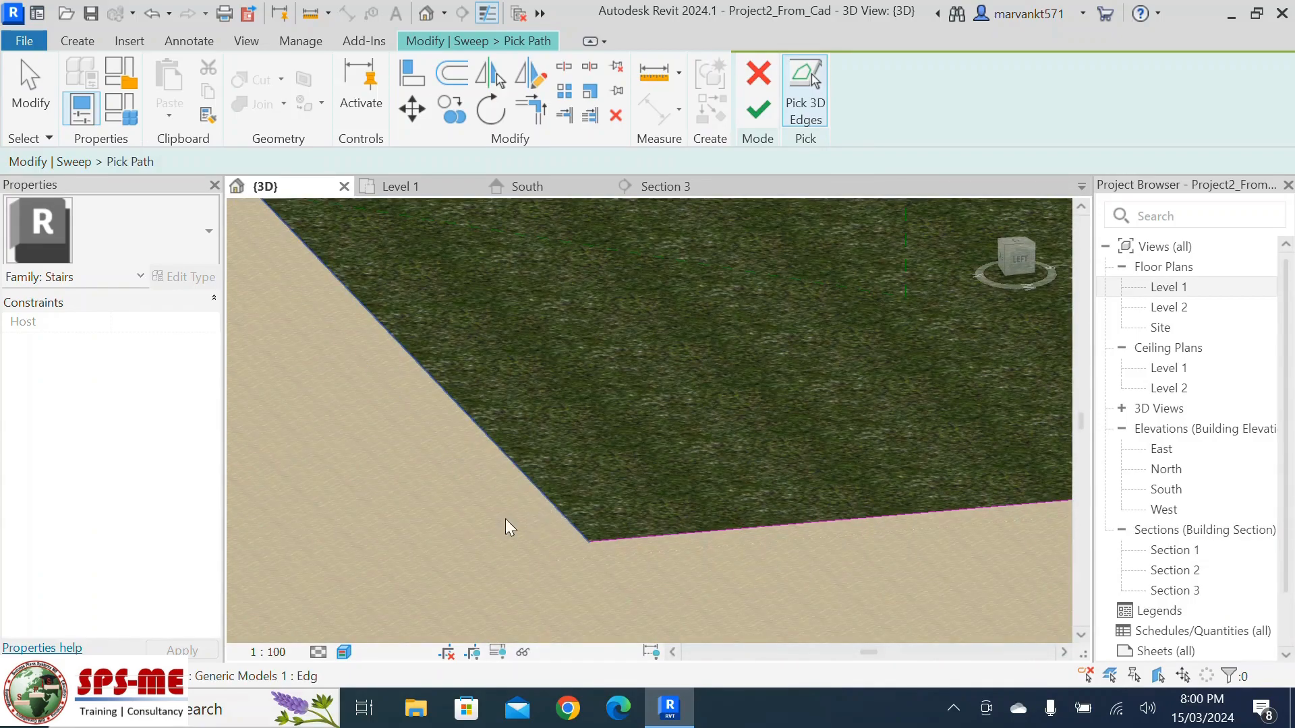
scroll(486, 519, "down", 3)
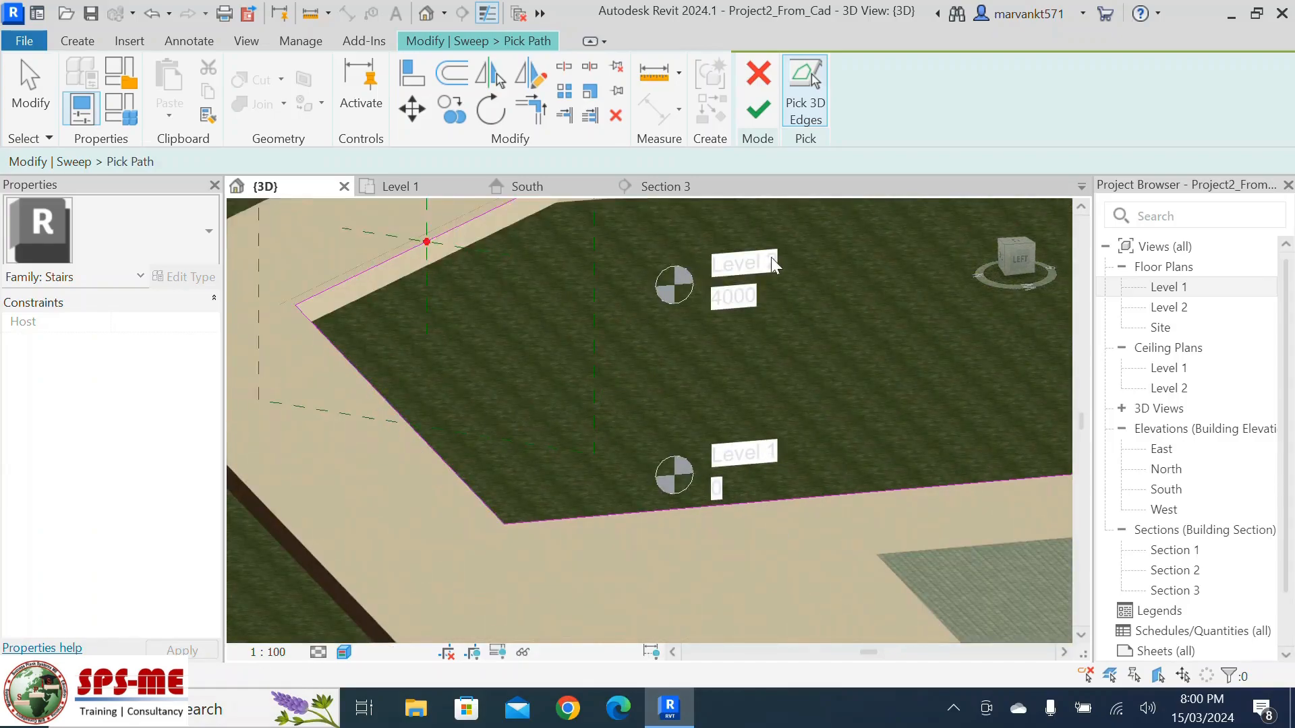
Finish the extended path and the sweep so the stairs surround the recessed grass area
left_click(760, 110)
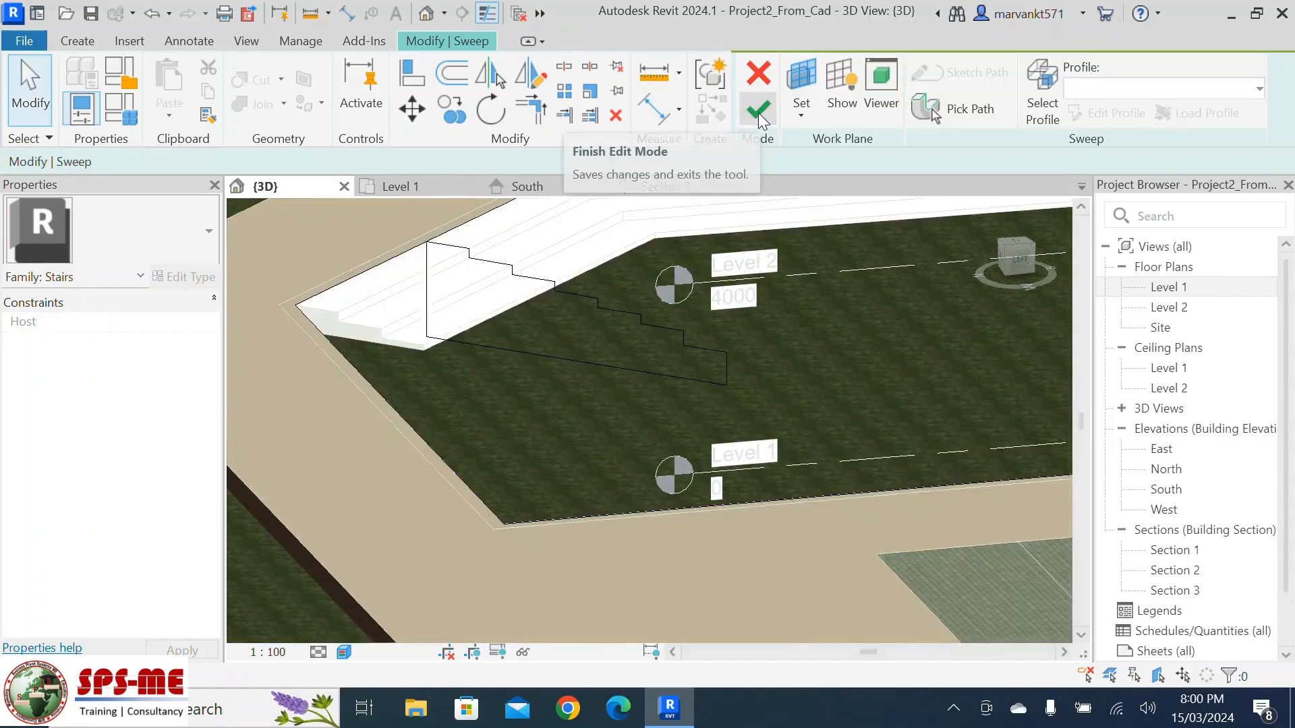
left_click(758, 112)
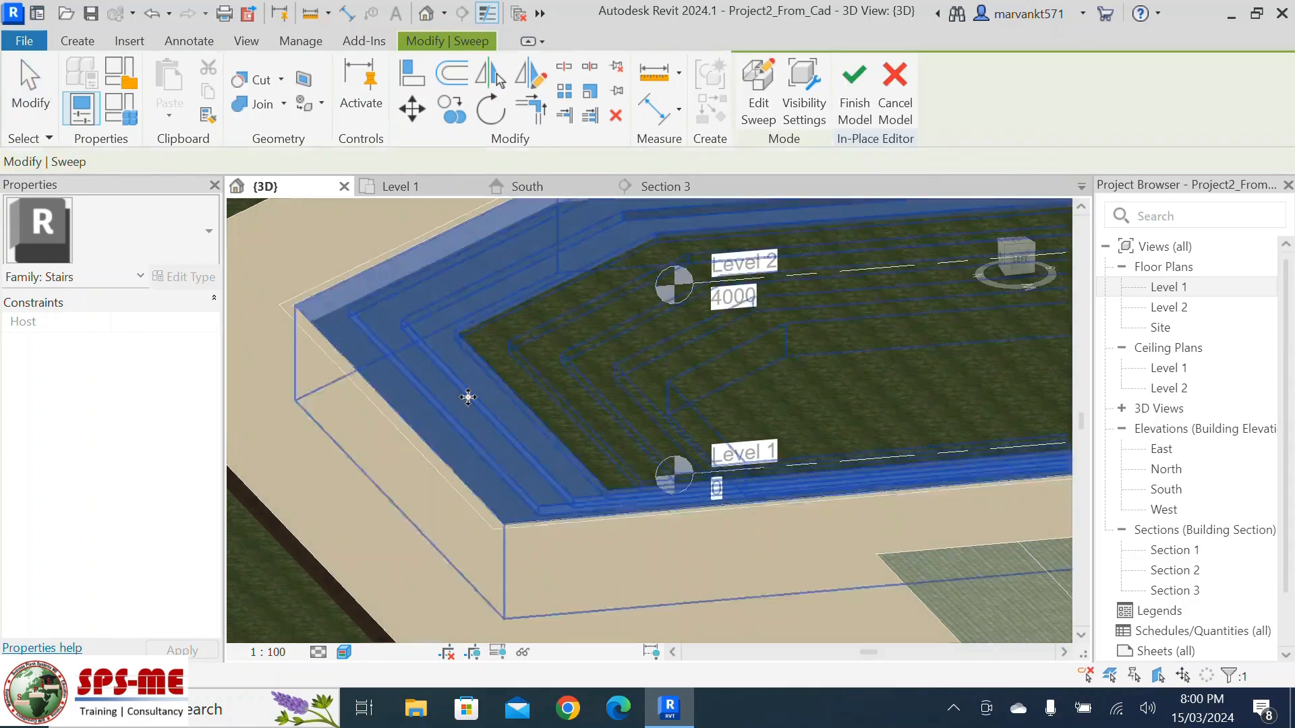
scroll(562, 427, "down", 3)
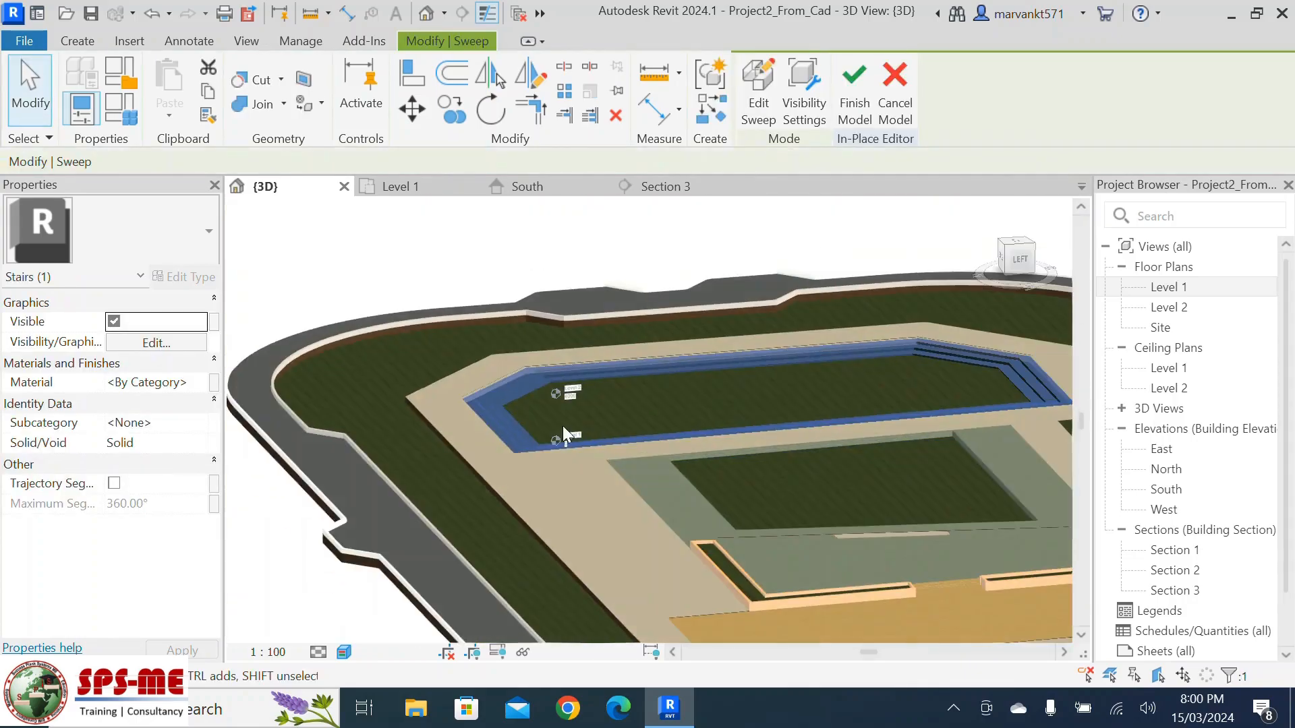
Inspect the sweep stairs around the recessed grass area up close and from several angles, including corners and all sides
left_click(410, 297)
scroll(1032, 406, "up", 3)
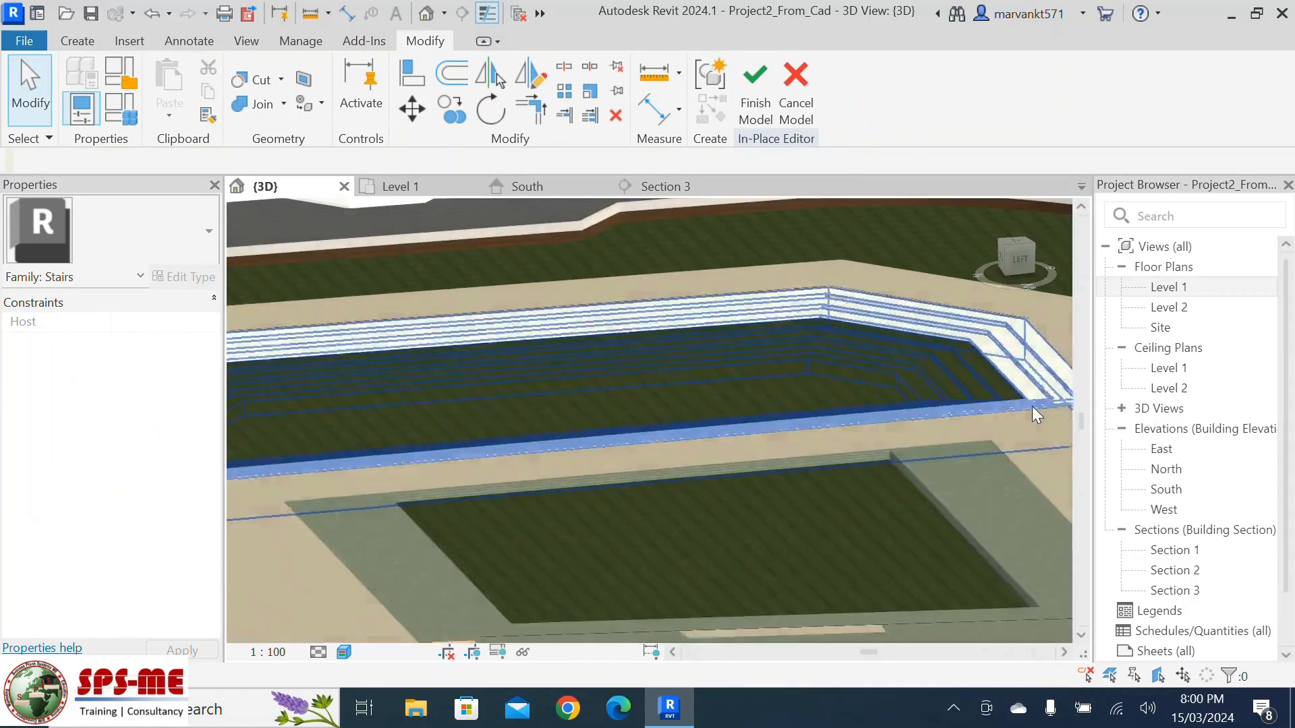
scroll(495, 399, "down", 2)
scroll(497, 408, "down", 3)
middle_click_drag(855, 521, 411, 459, "shift")
scroll(411, 458, "up", 6)
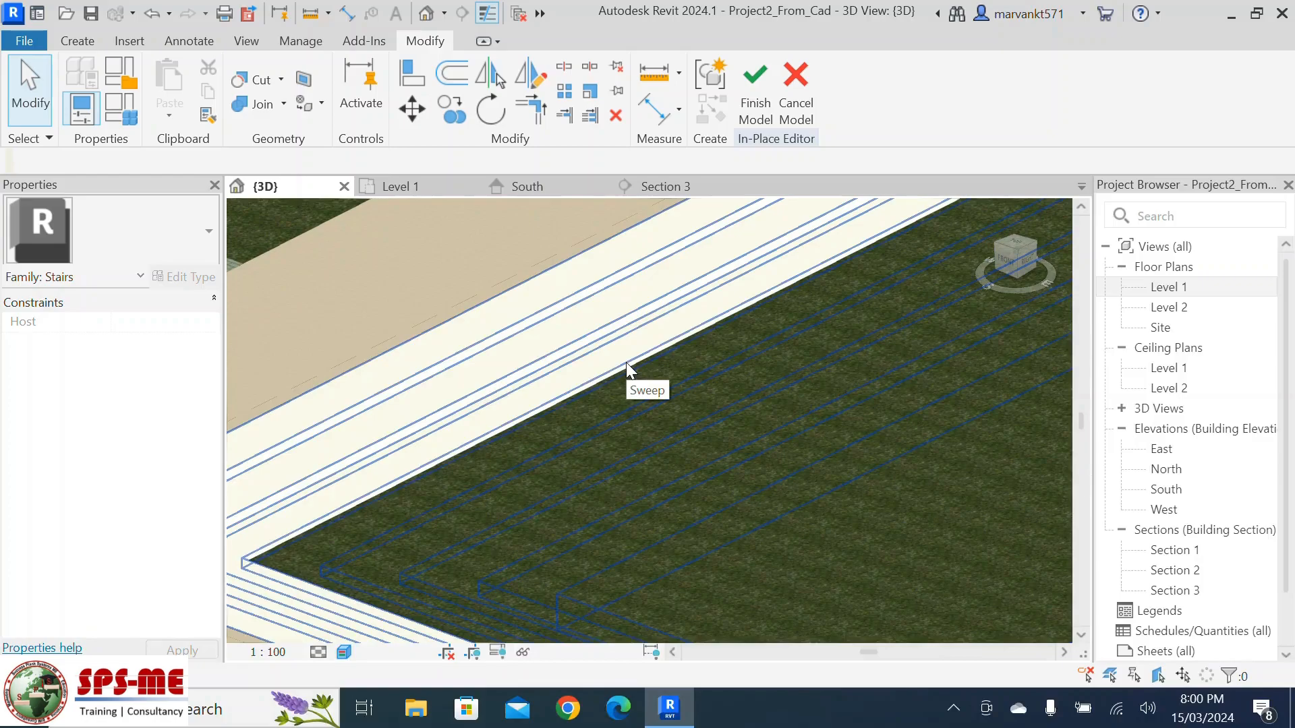
scroll(626, 362, "down", 2)
scroll(378, 427, "up", 2)
scroll(633, 537, "down", 2)
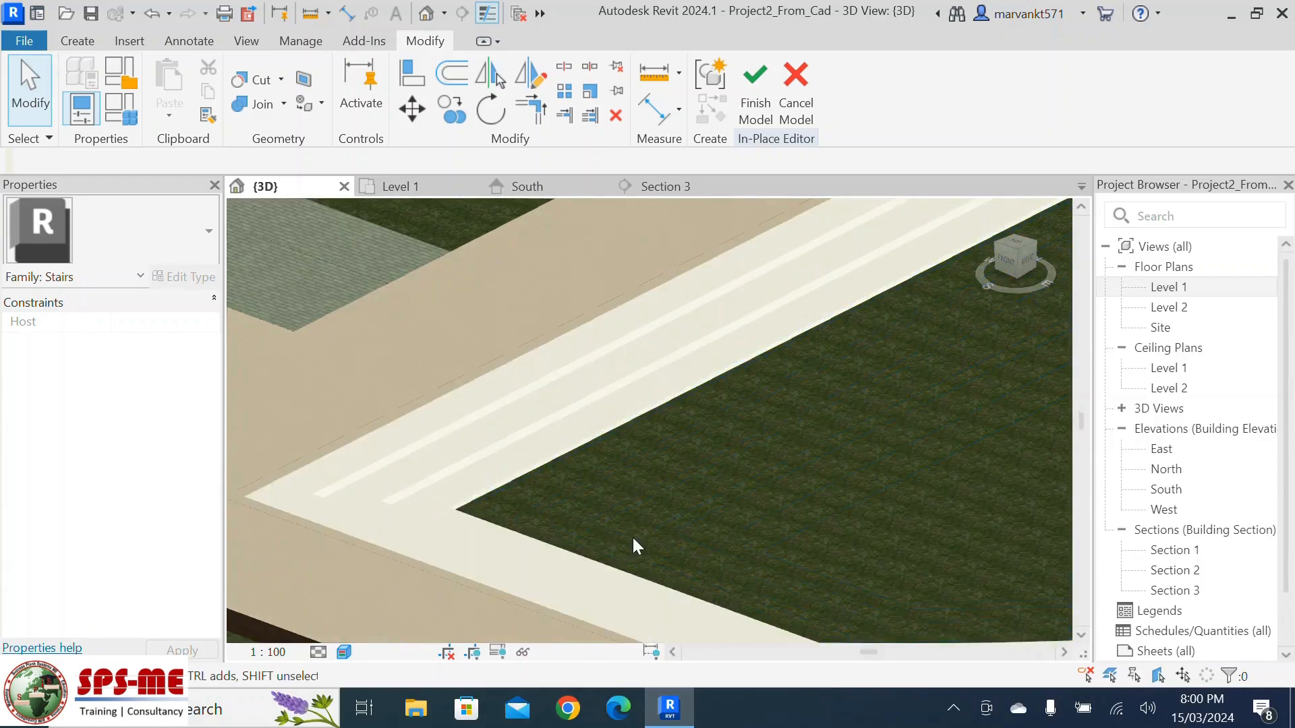
scroll(564, 439, "up", 1)
scroll(580, 415, "down", 3)
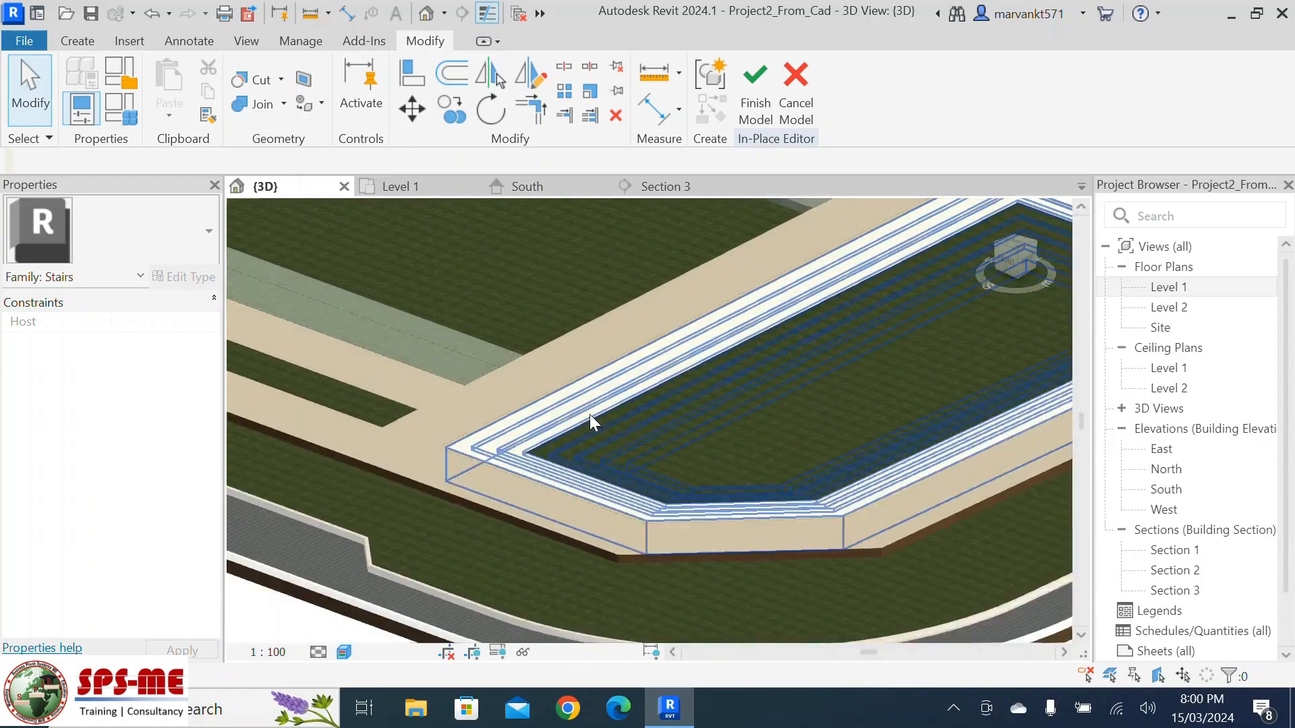
scroll(990, 323, "up", 2)
middle_click_drag(990, 324, 1098, 453, "shift")
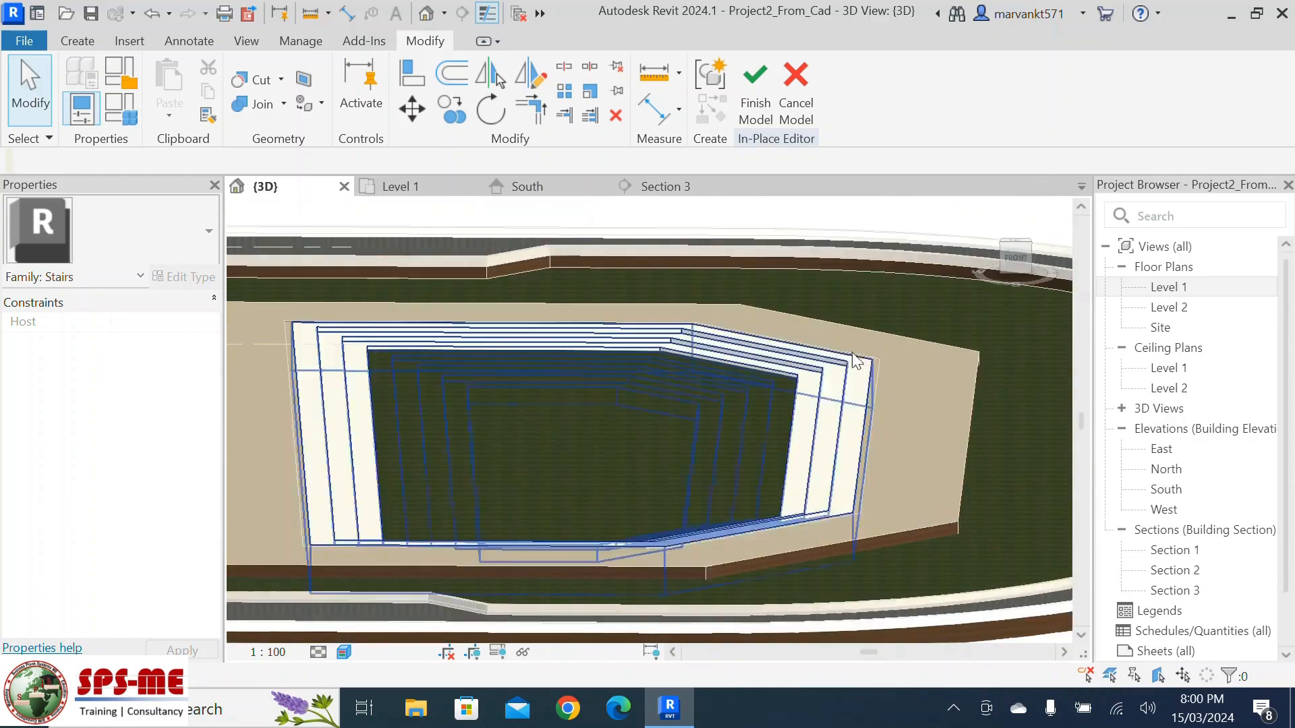
scroll(817, 396, "up", 2)
middle_click_drag(738, 455, 653, 442, "shift")
scroll(627, 414, "down", 2)
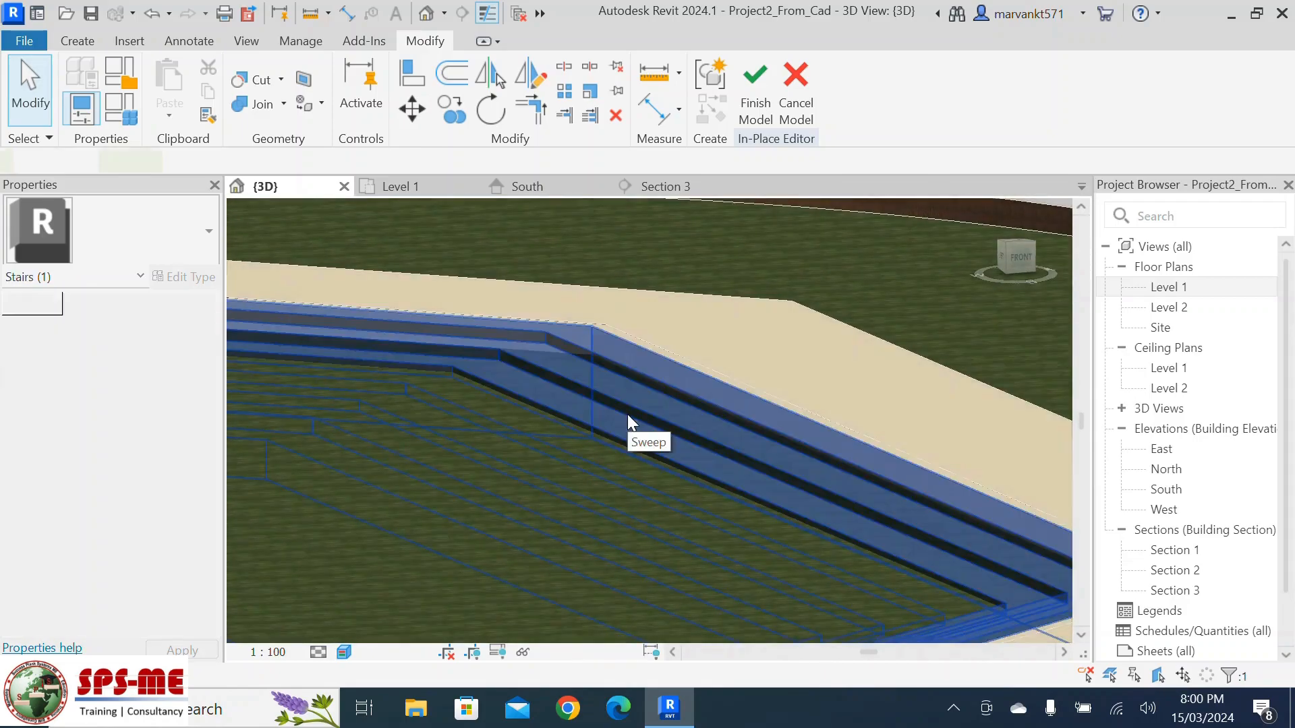
left_click(627, 414)
scroll(748, 325, "down", 4)
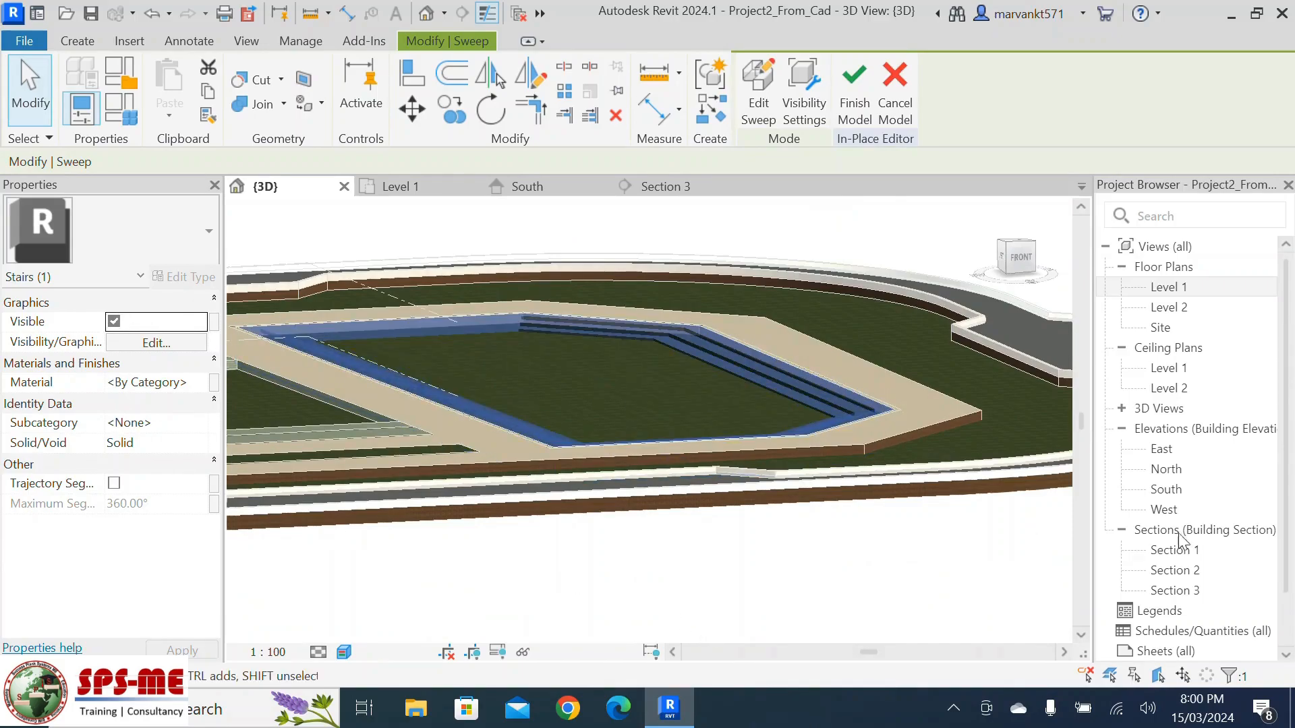
middle_click_drag(514, 408, 520, 529, "shift")
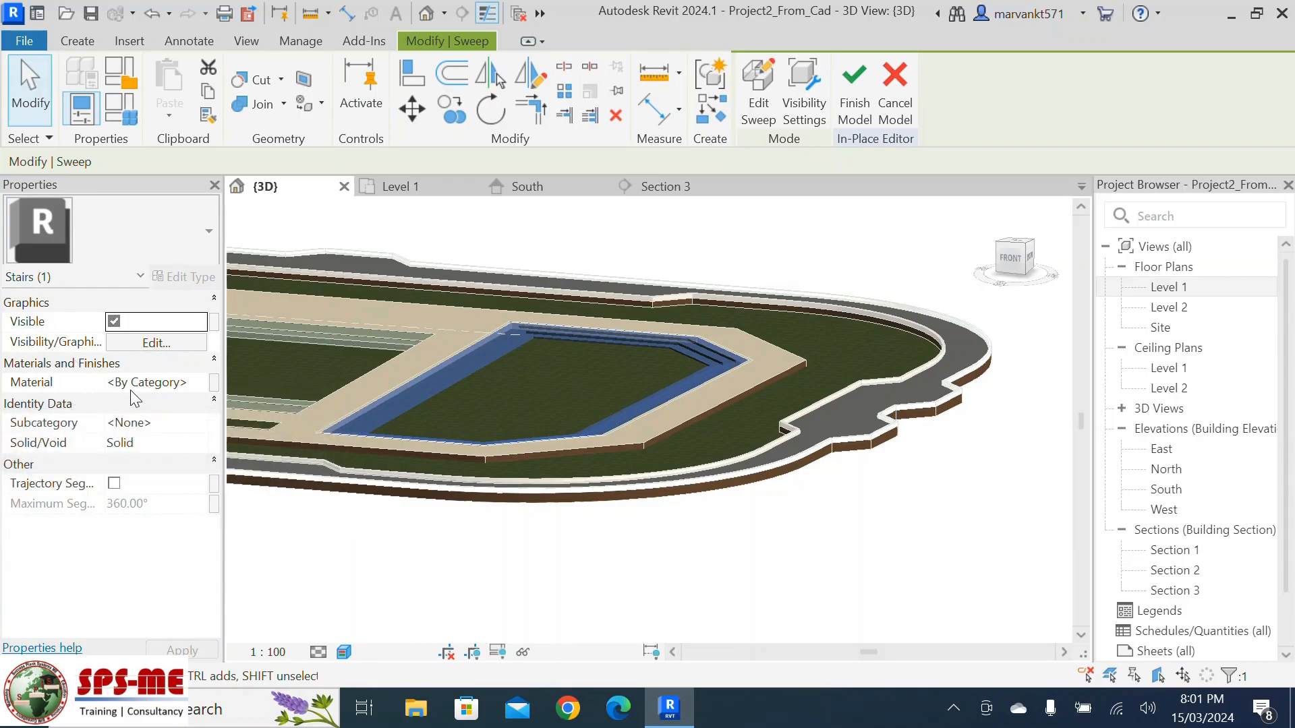
left_click(212, 384)
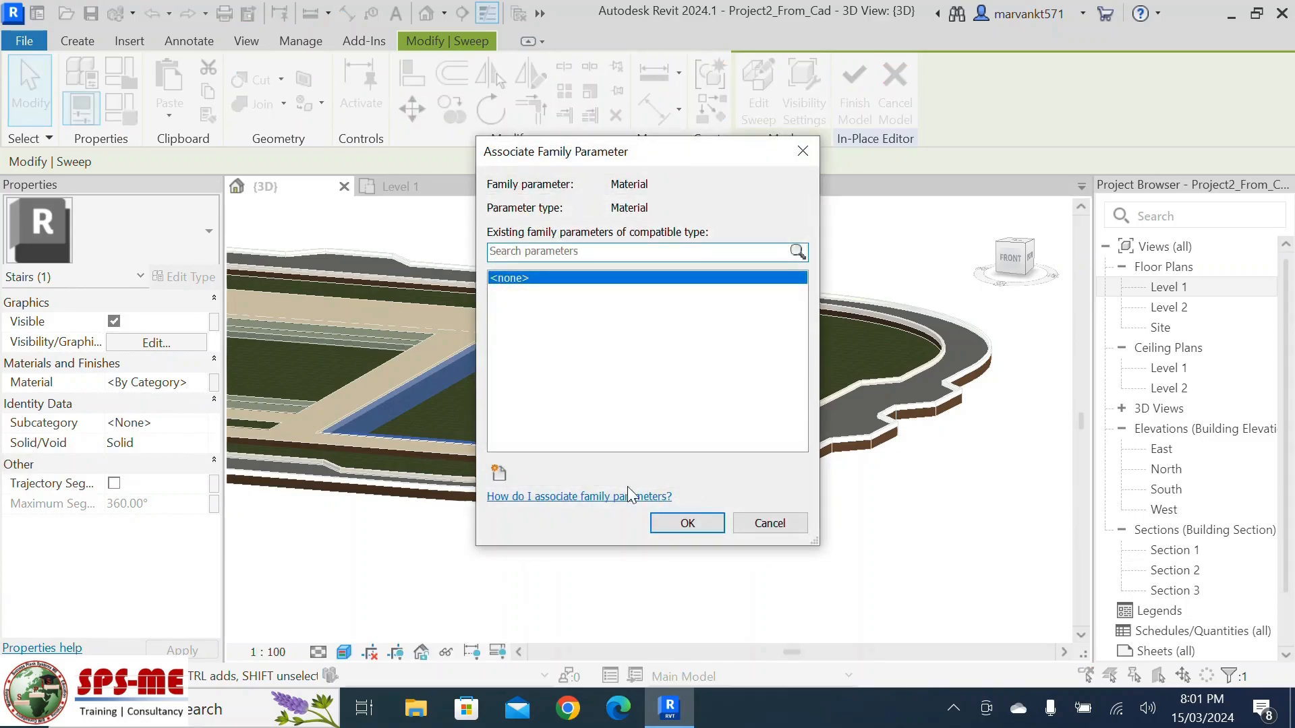
left_click(498, 473)
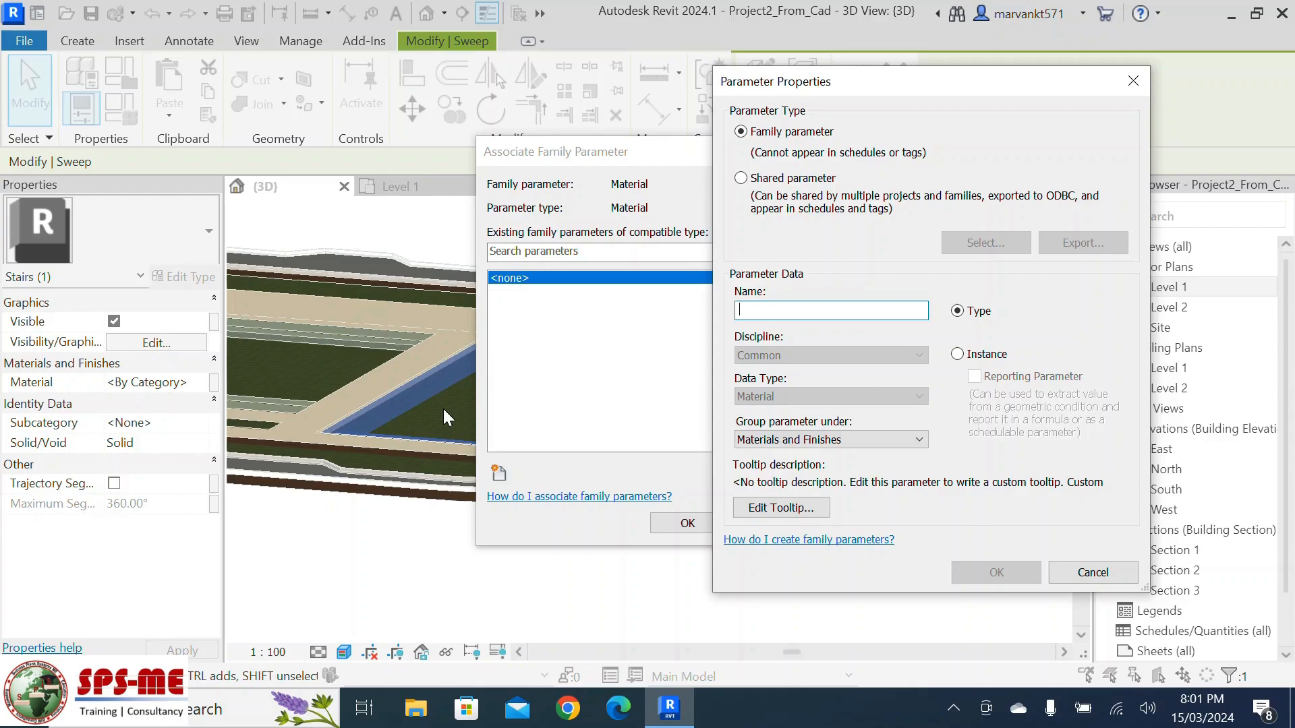
left_click(1107, 577)
left_click(802, 153)
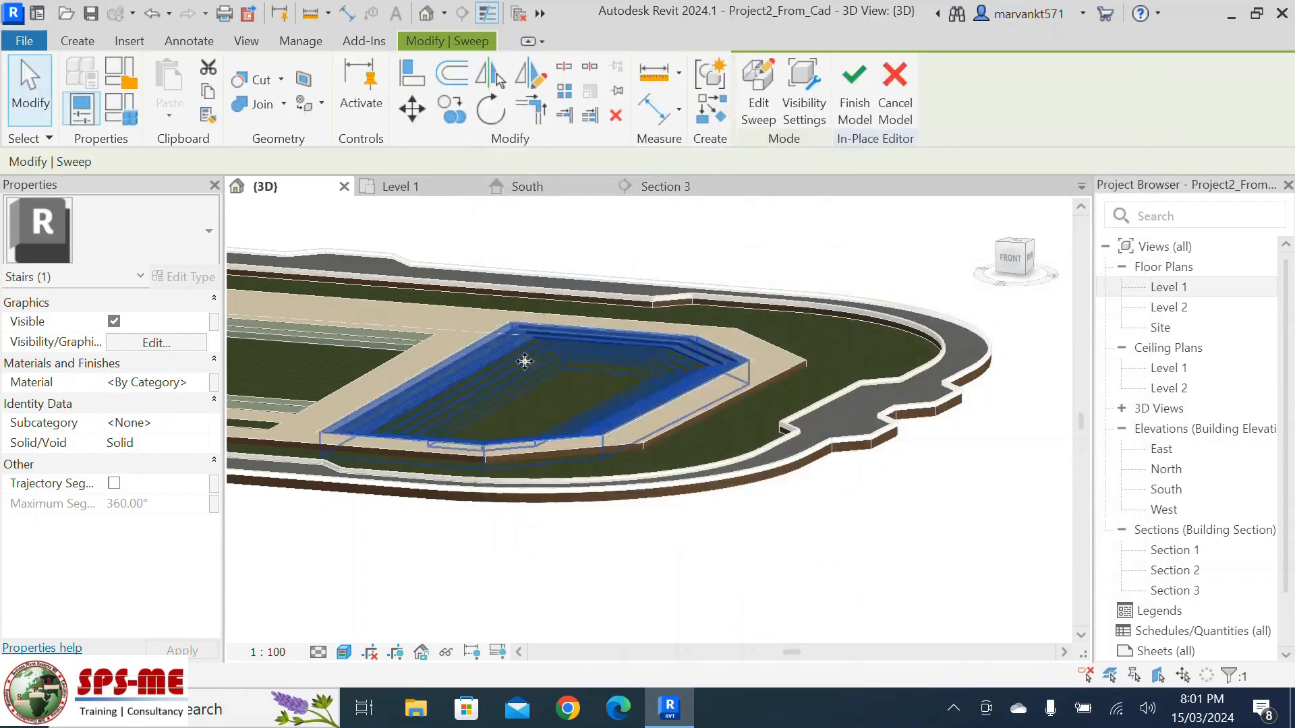
left_click(212, 383)
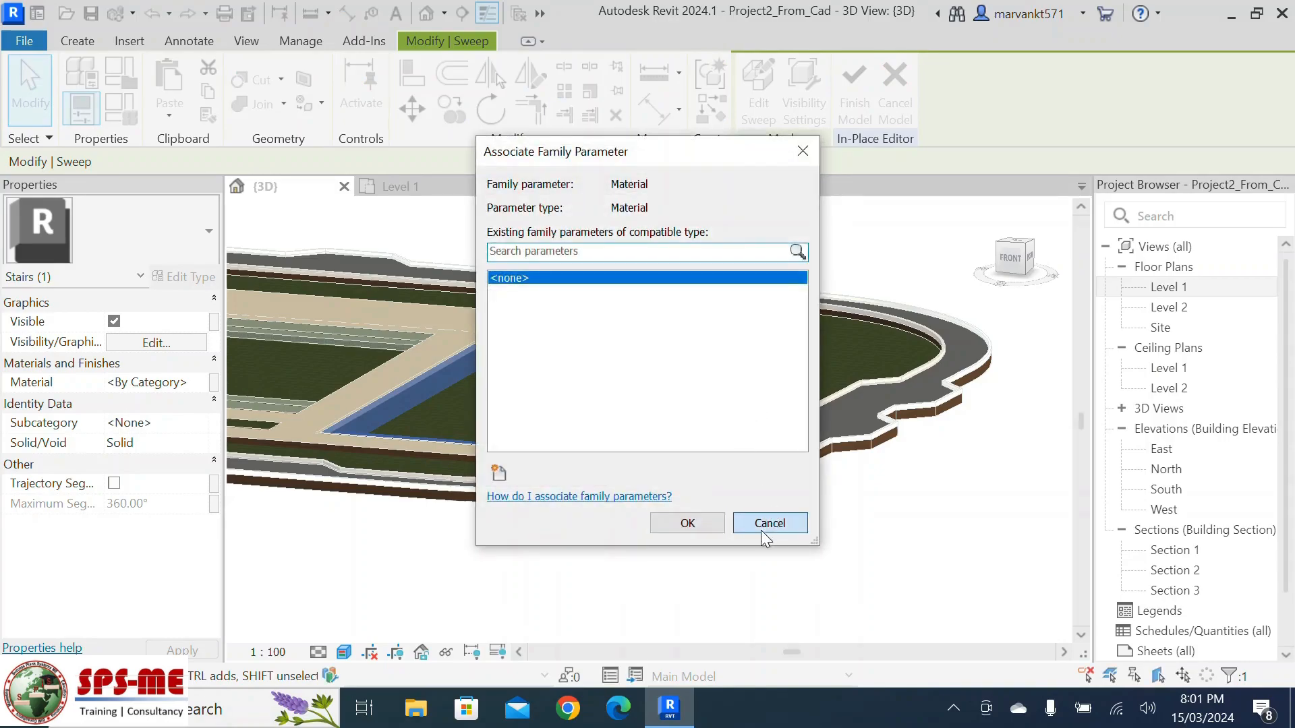
left_click(768, 523)
Search the materials for "CON", assign Ceramic Tile to the stairs sweep, and finish the in-place model
left_click(202, 384)
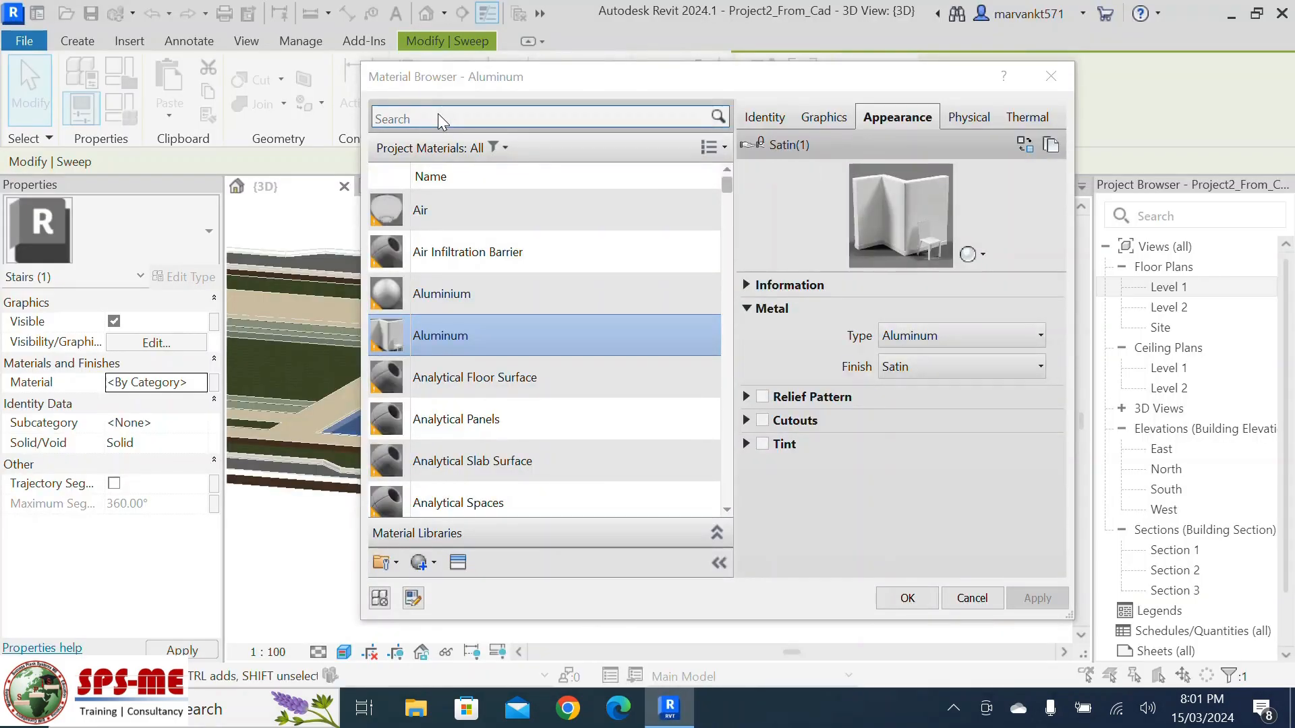
left_click(410, 119)
type("CON")
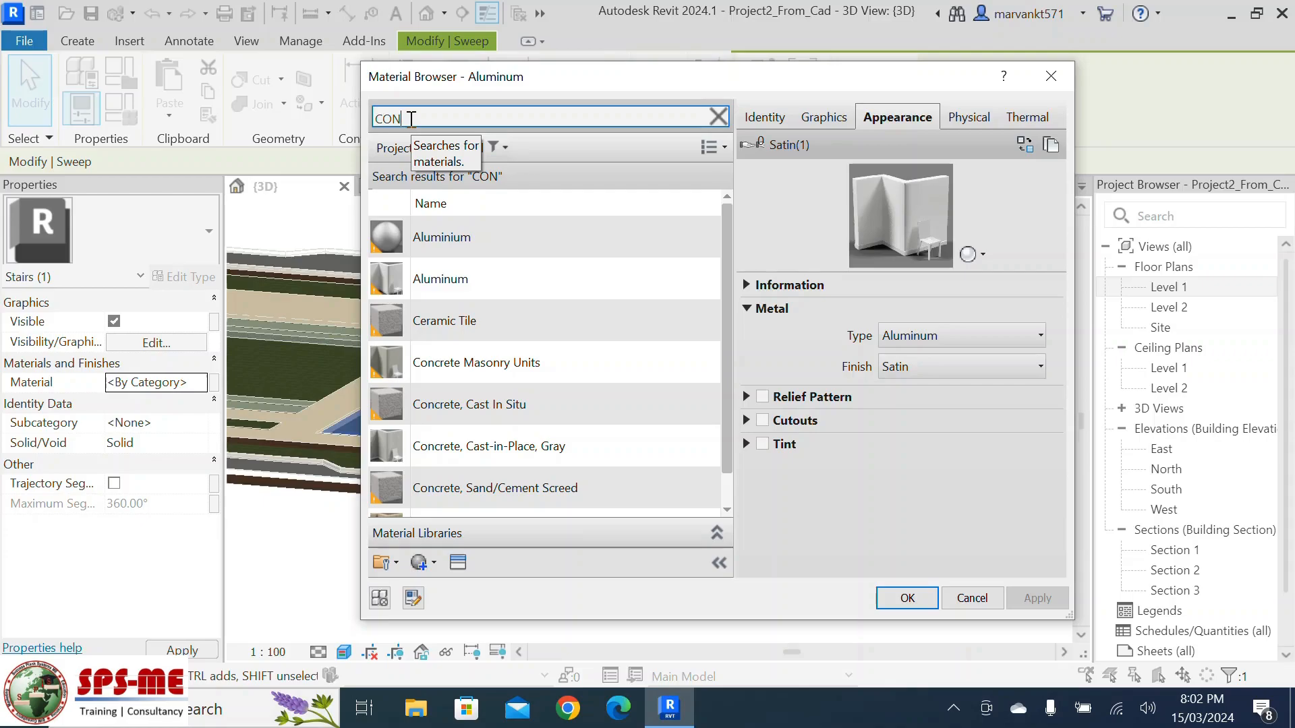
left_click(452, 322)
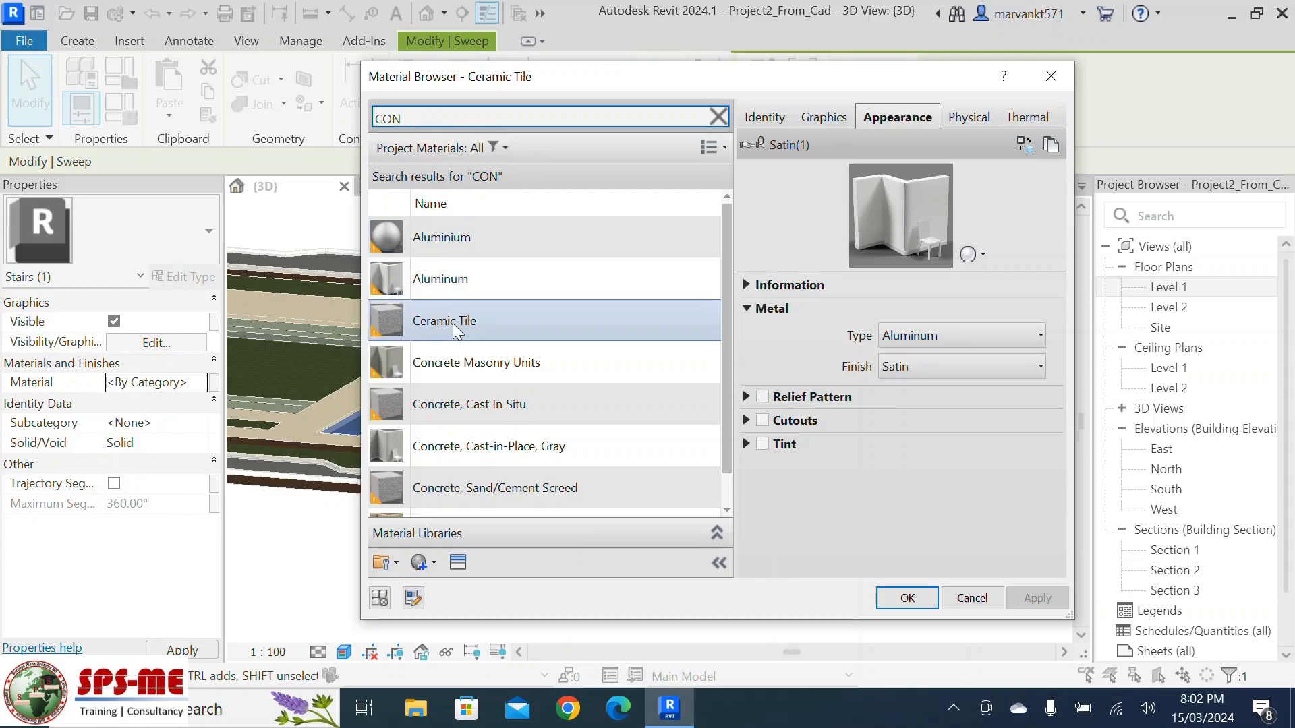
left_click(915, 598)
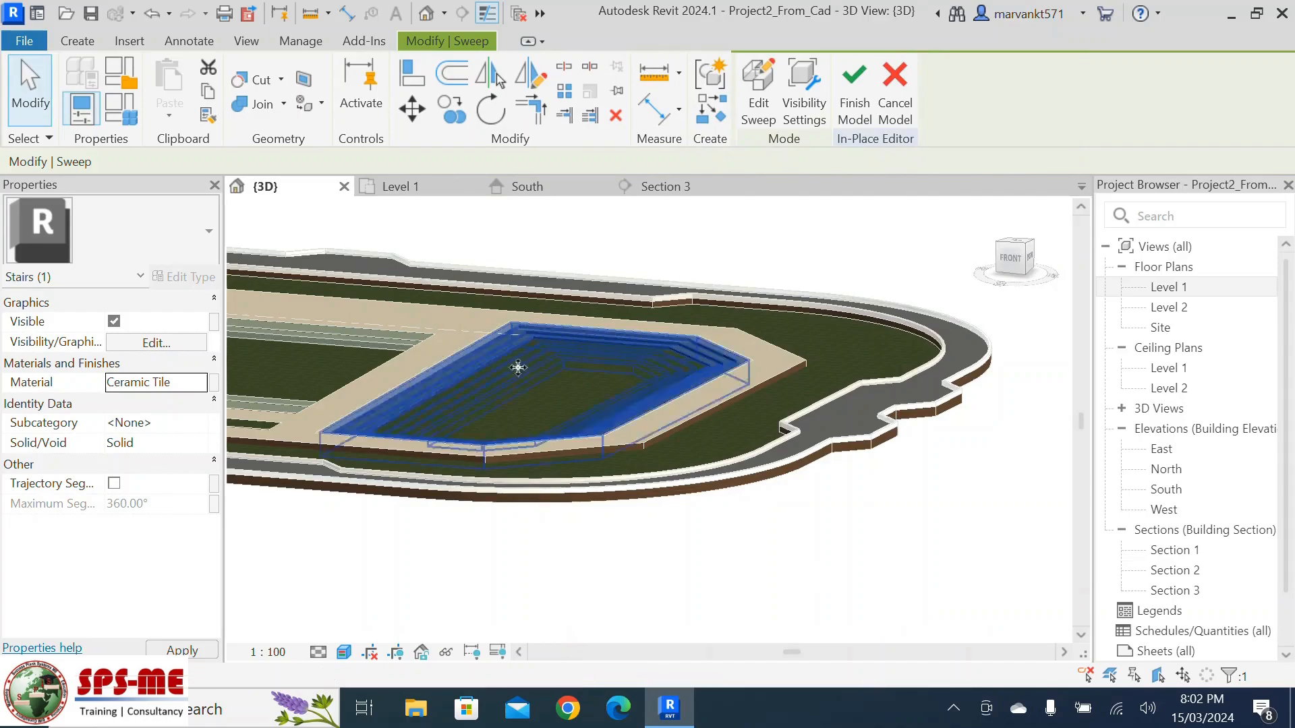
left_click(856, 121)
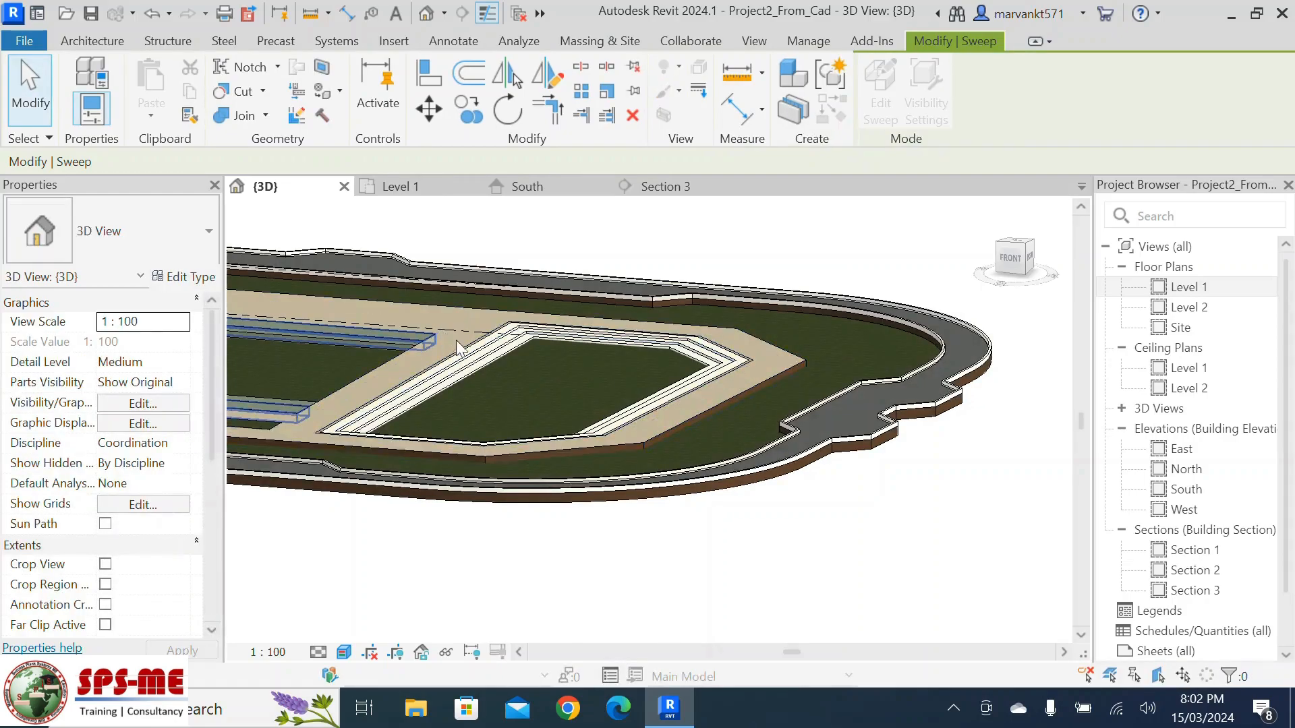
Examine the stairs' surface up close and check the layer materials in the surrounding pavement floor's type structure
scroll(458, 347, "up", 5)
scroll(513, 393, "up", 6)
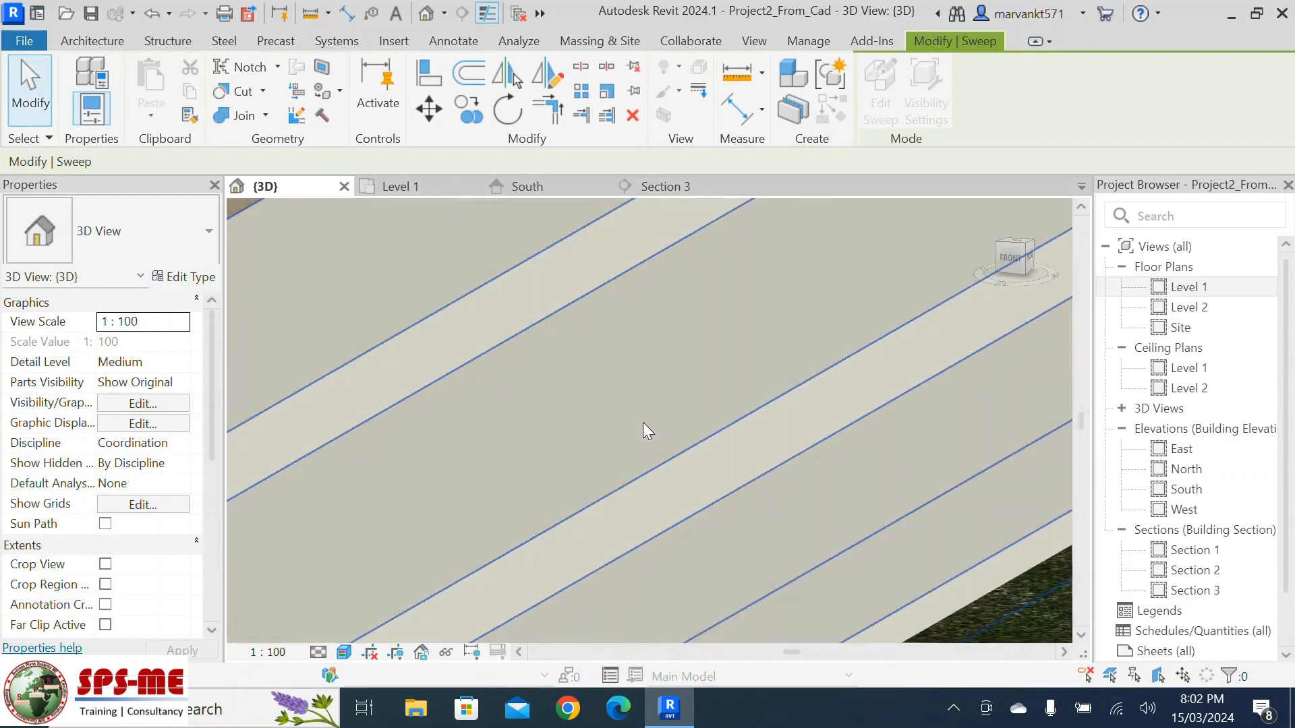
scroll(587, 403, "up", 2)
scroll(674, 438, "down", 6)
scroll(747, 406, "down", 3)
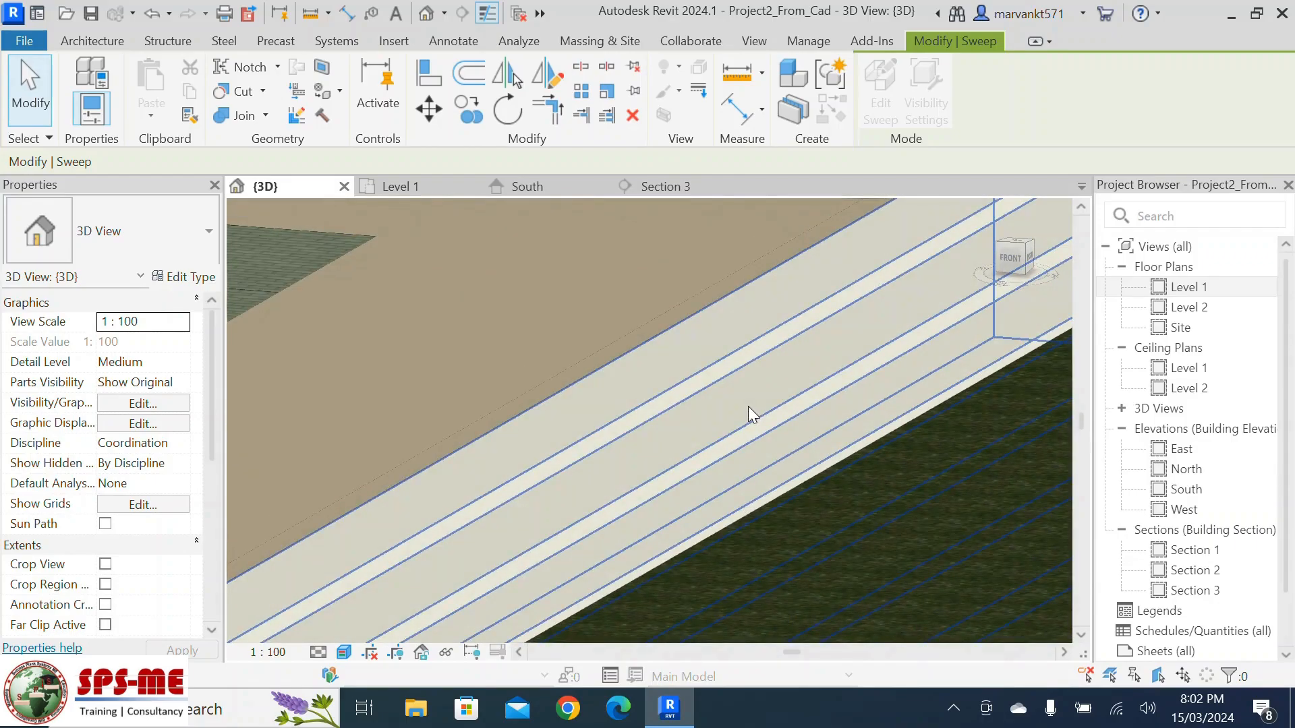
left_click(441, 354)
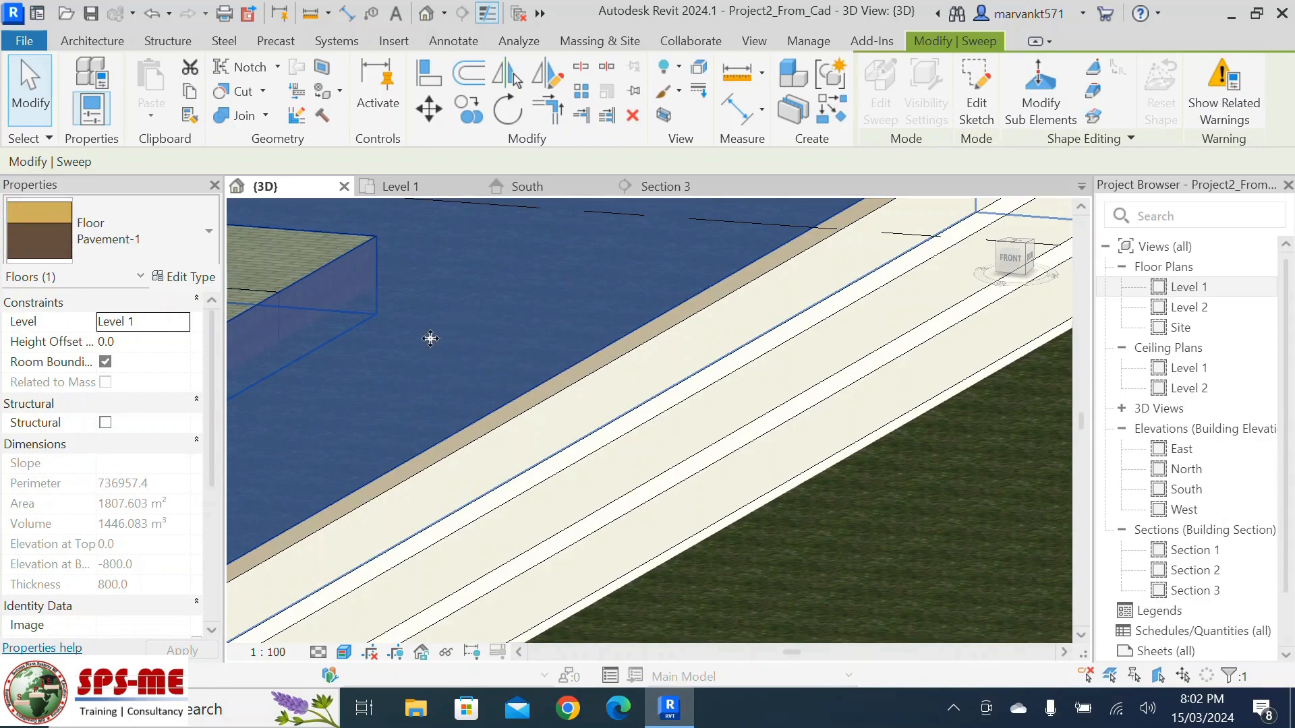
left_click(204, 283)
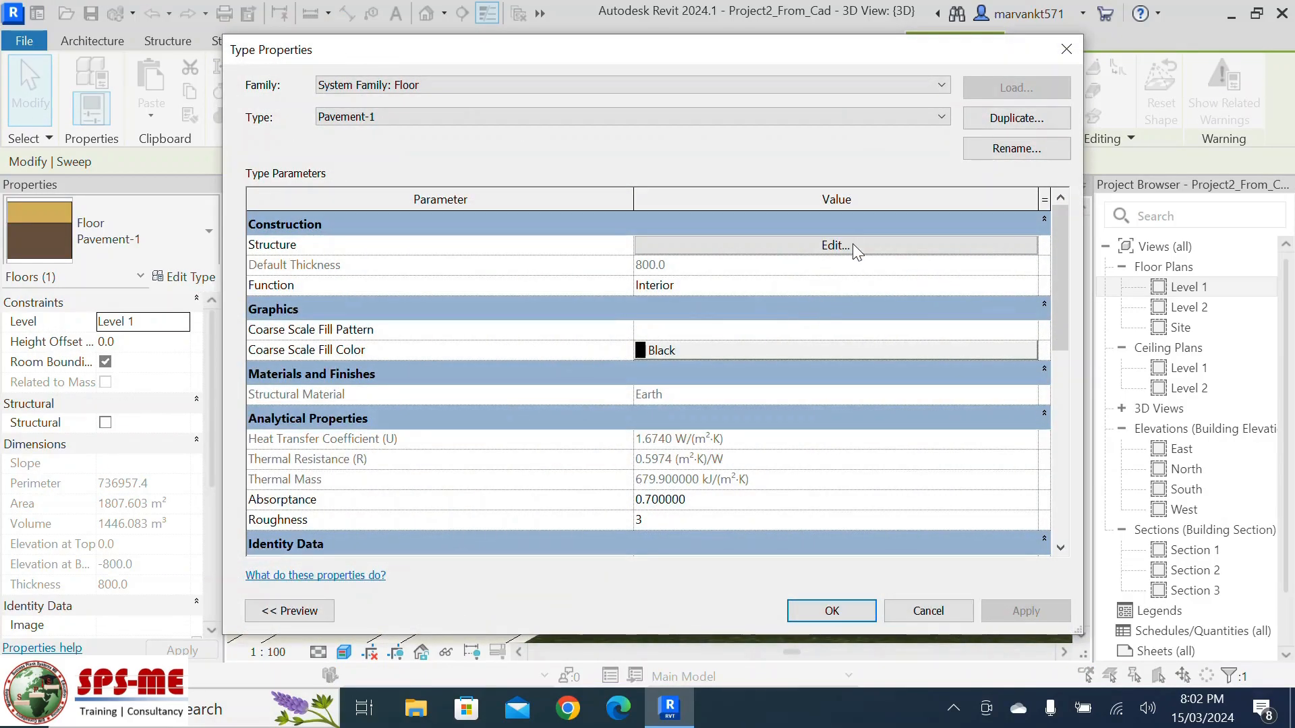
left_click(852, 245)
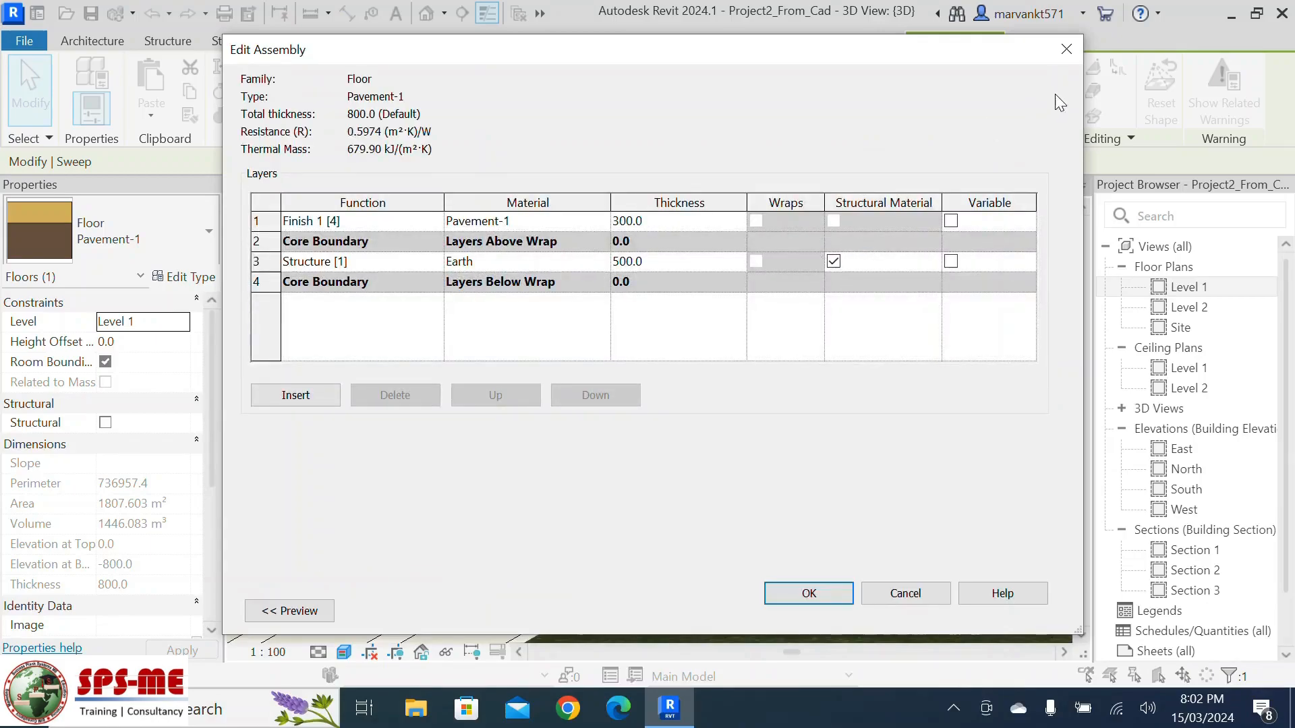
left_click(1076, 53)
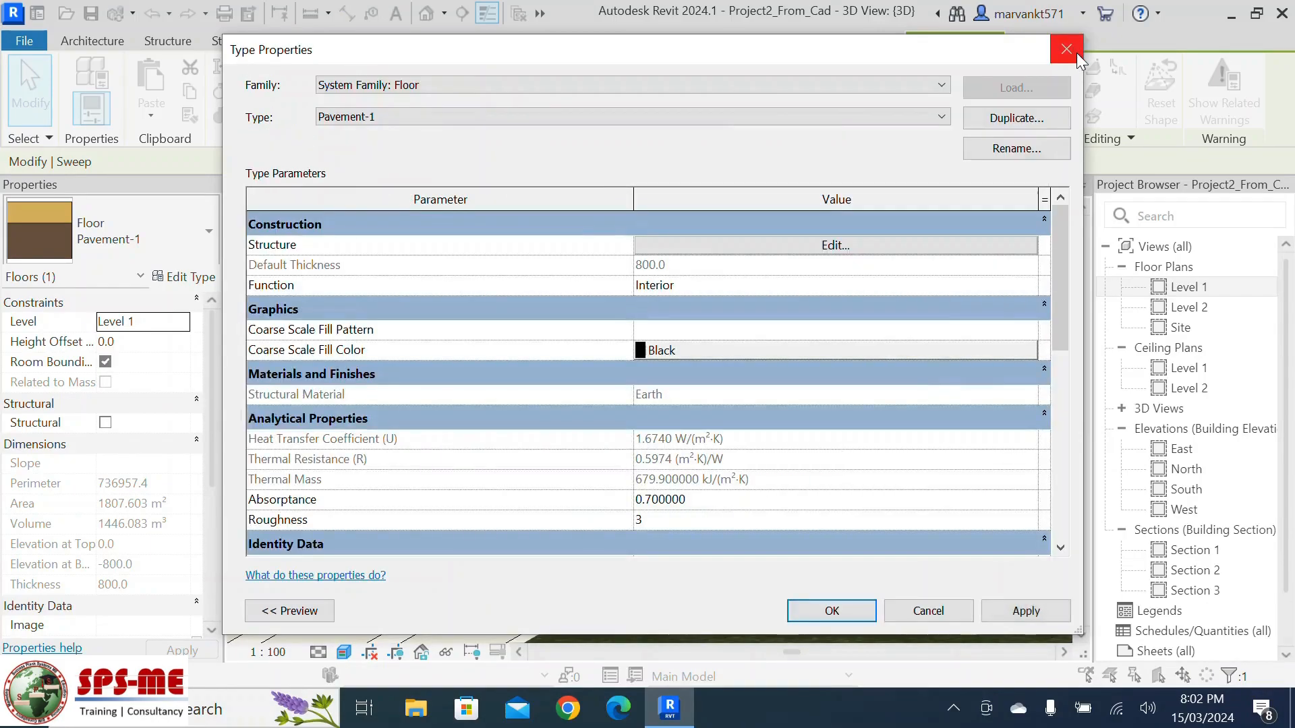
left_click(1076, 53)
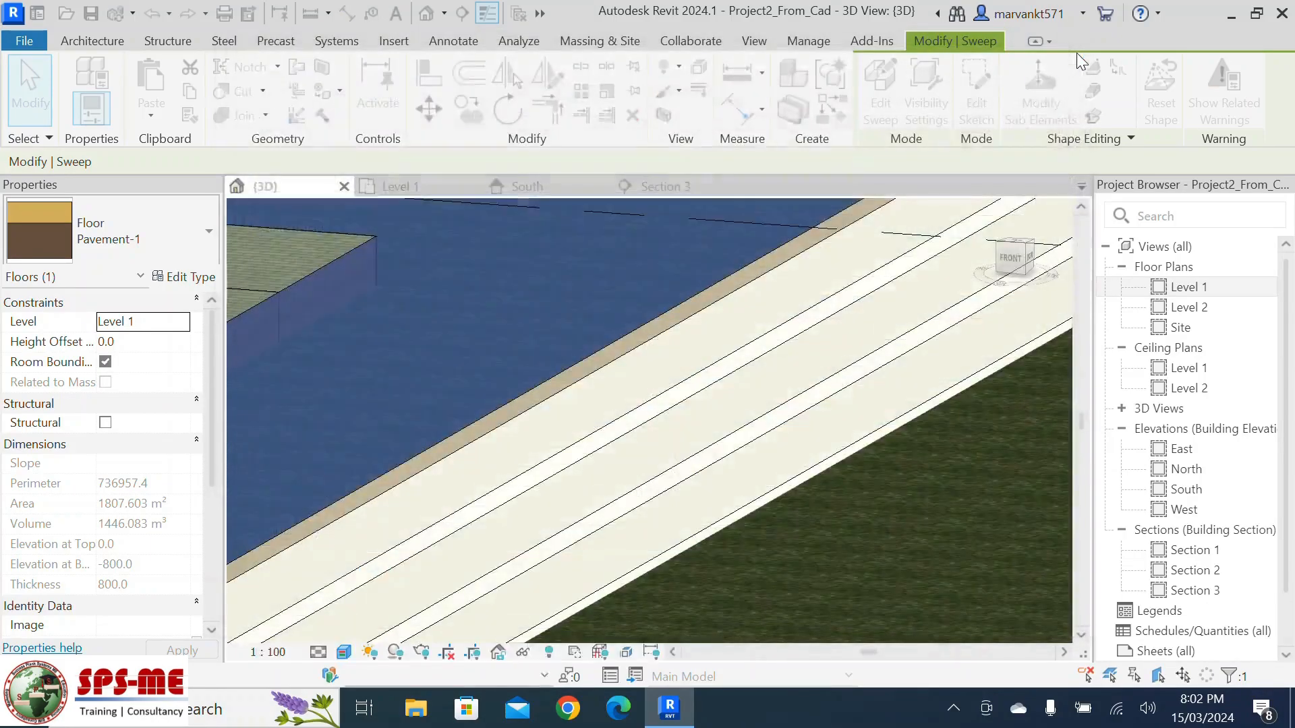
Reopen the in-place stairs around the recessed grass area for editing
left_click(769, 325)
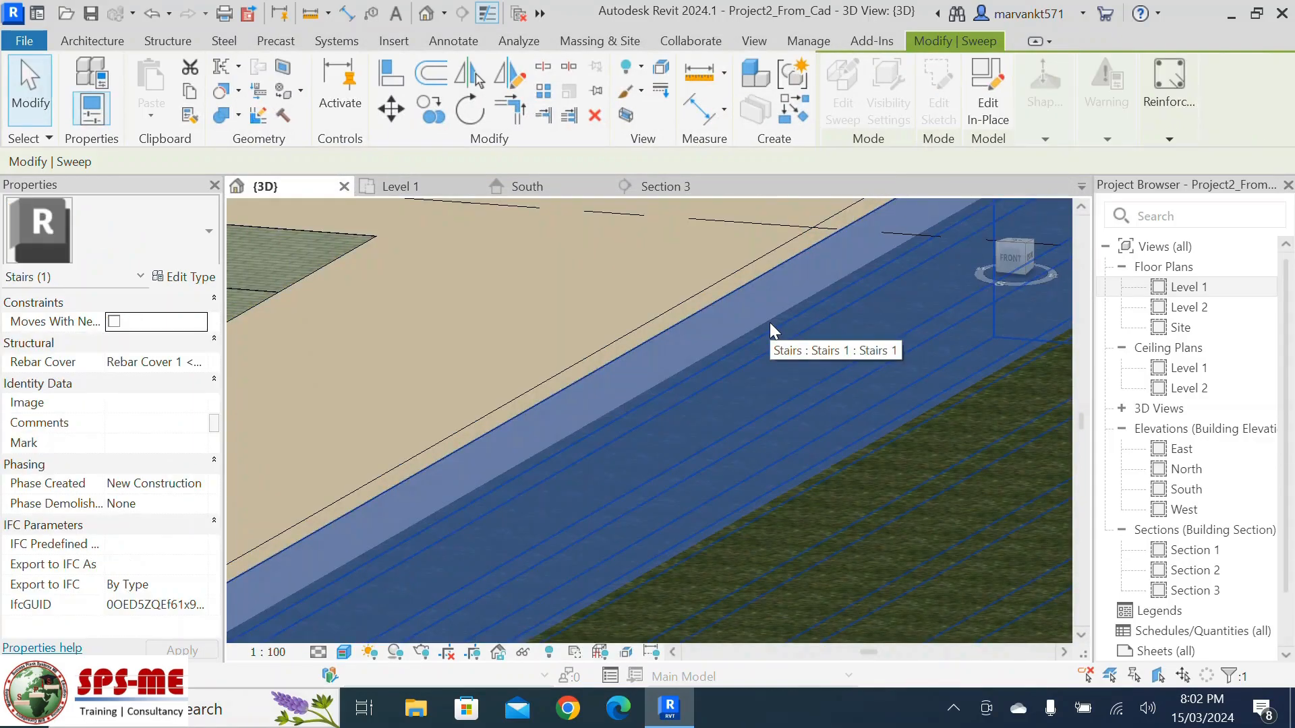
scroll(733, 304, "down", 5)
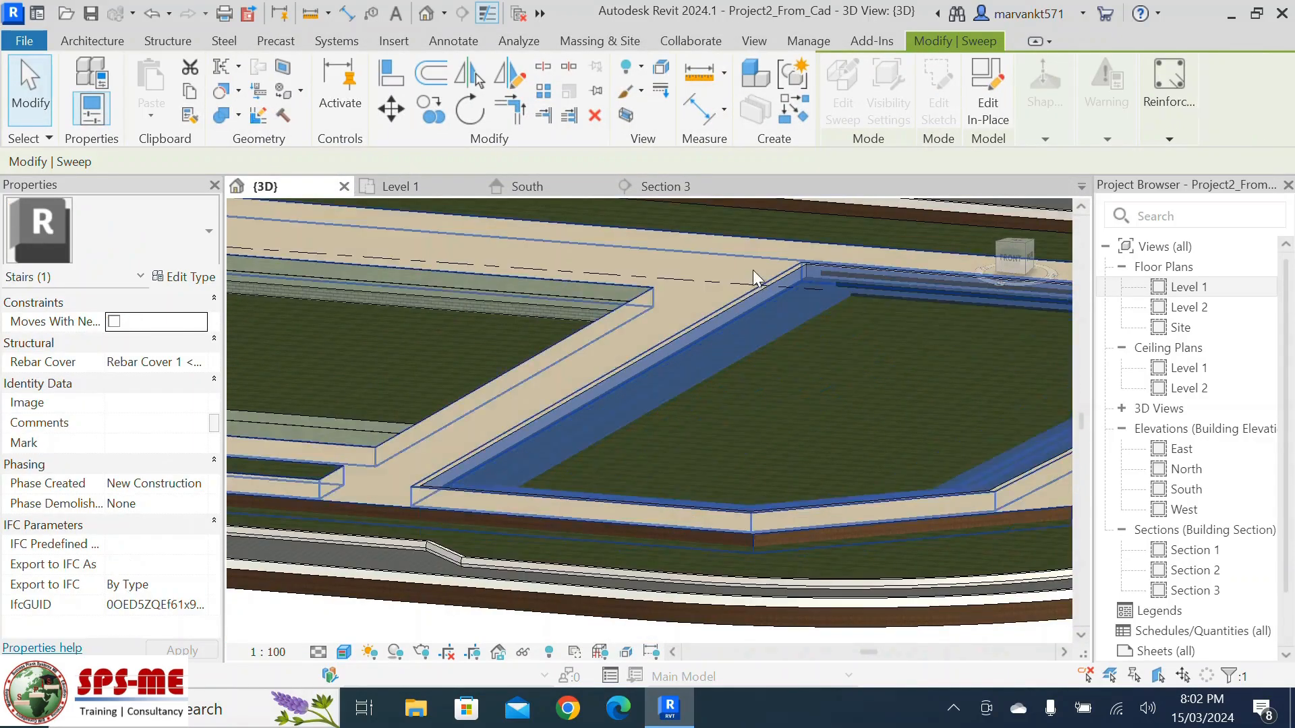
left_click(772, 317)
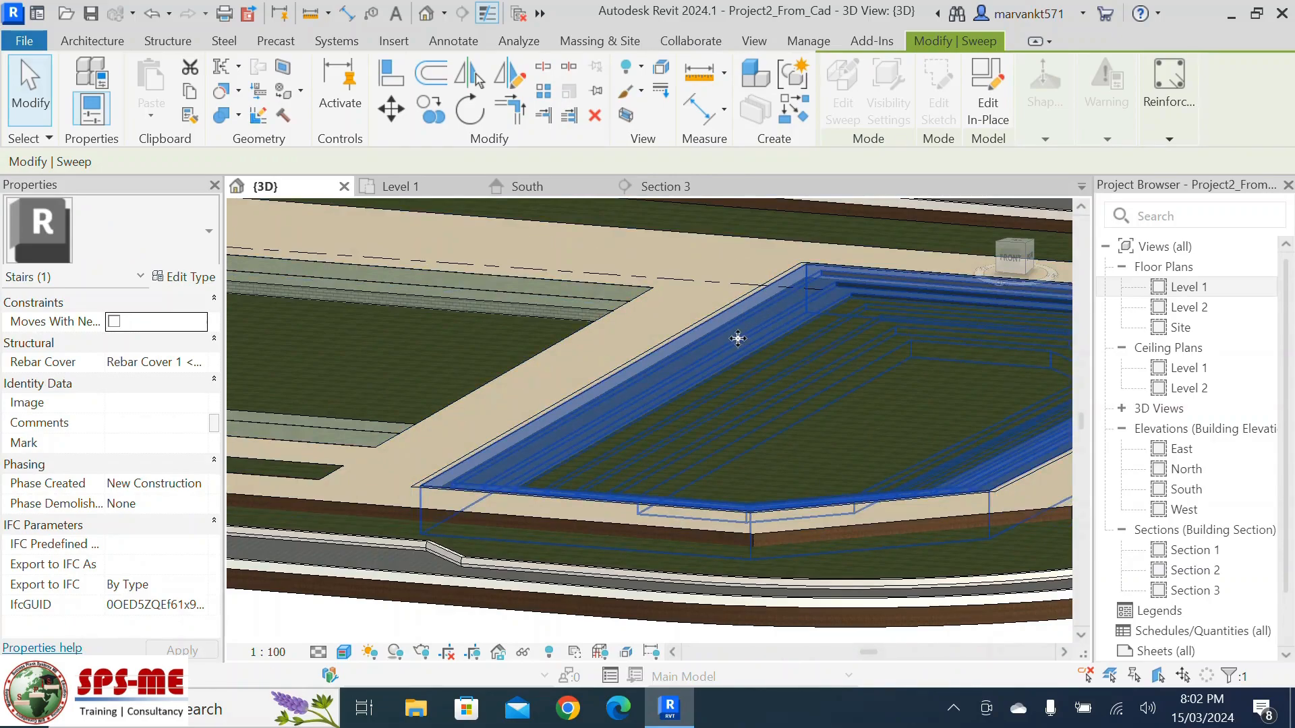
left_click(575, 341)
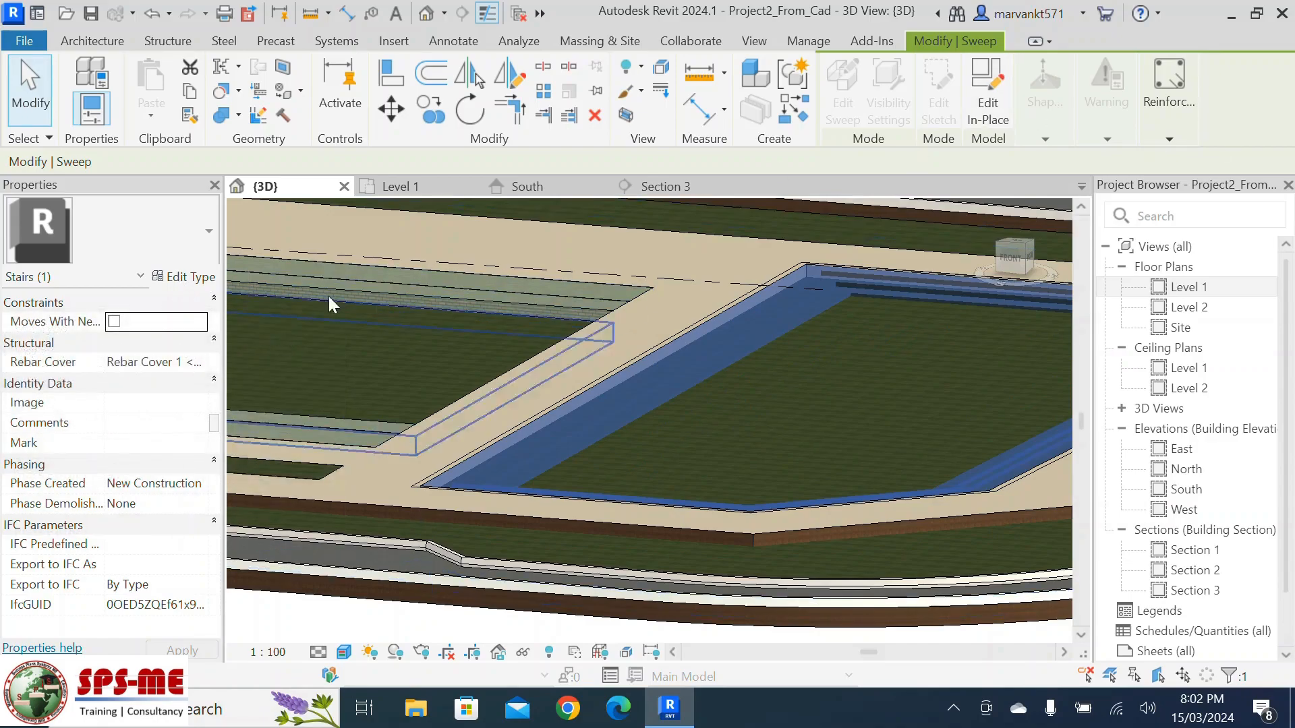
left_click(990, 91)
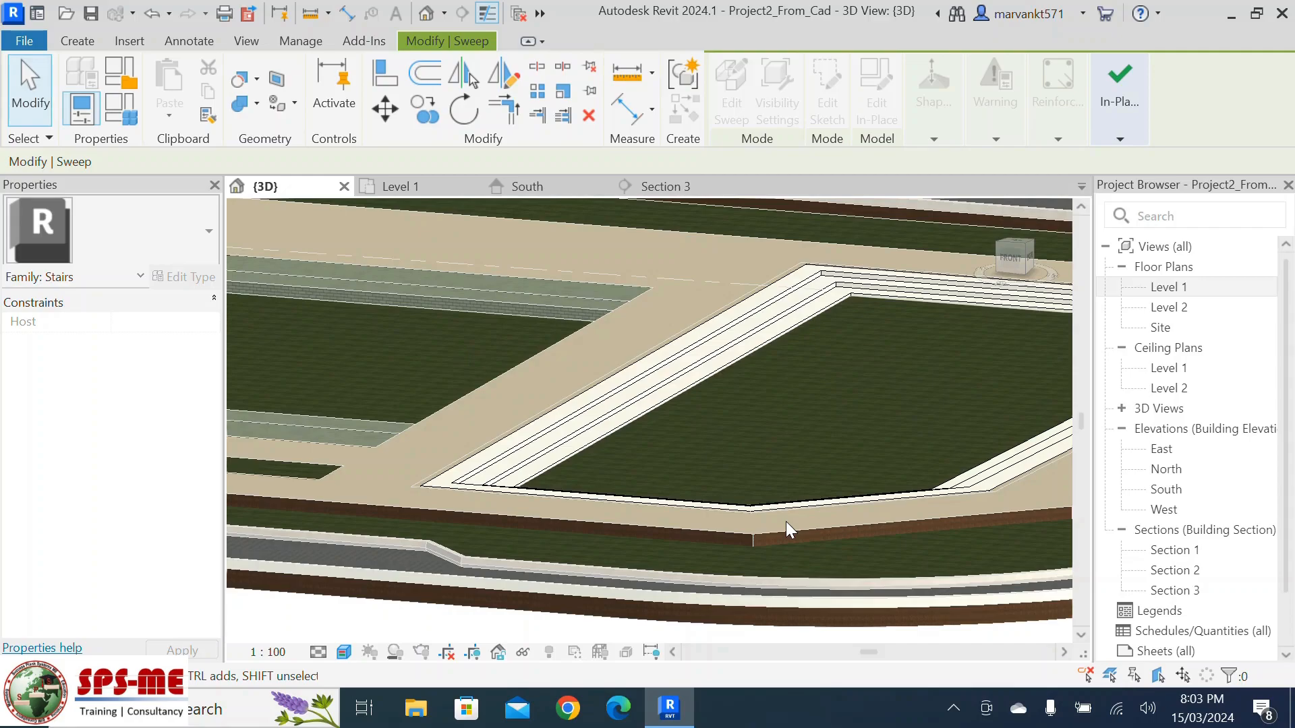
Search the materials for "PAVE" and assign Pavement-1 to the stairs sweep
left_click(723, 342)
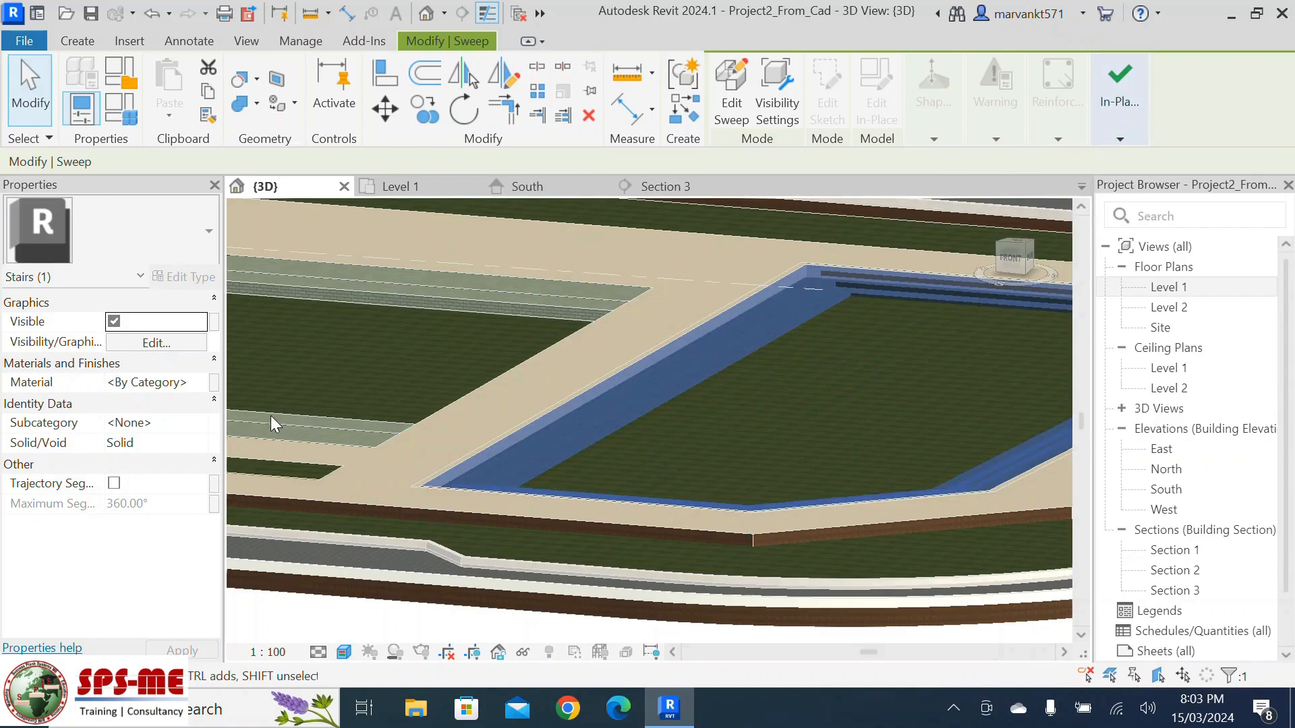
left_click(188, 383)
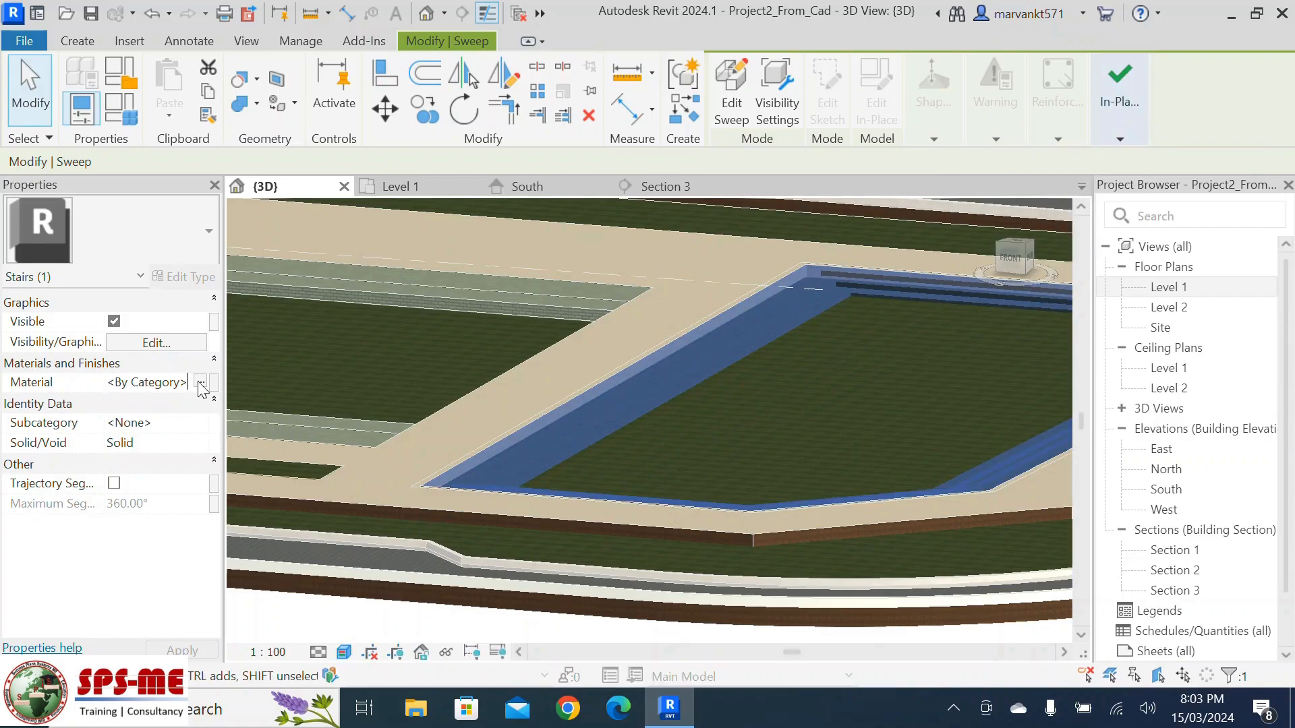
left_click(200, 384)
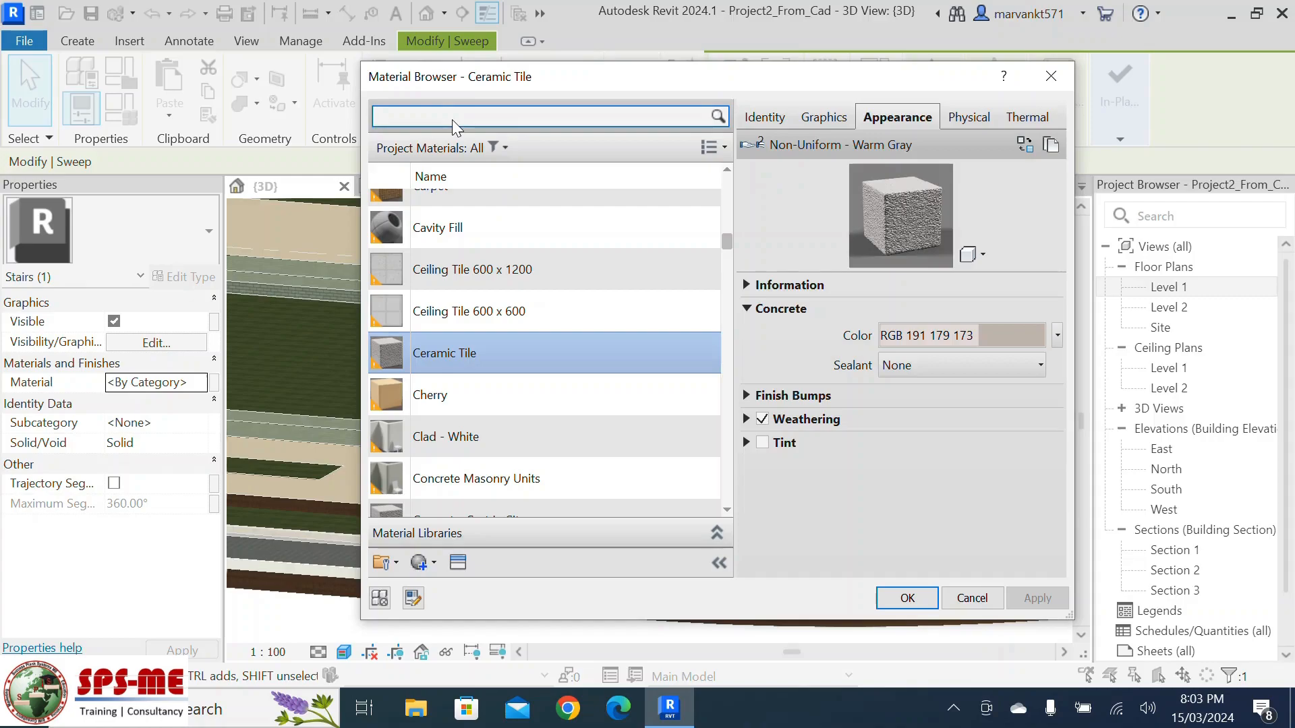
type("PAVE")
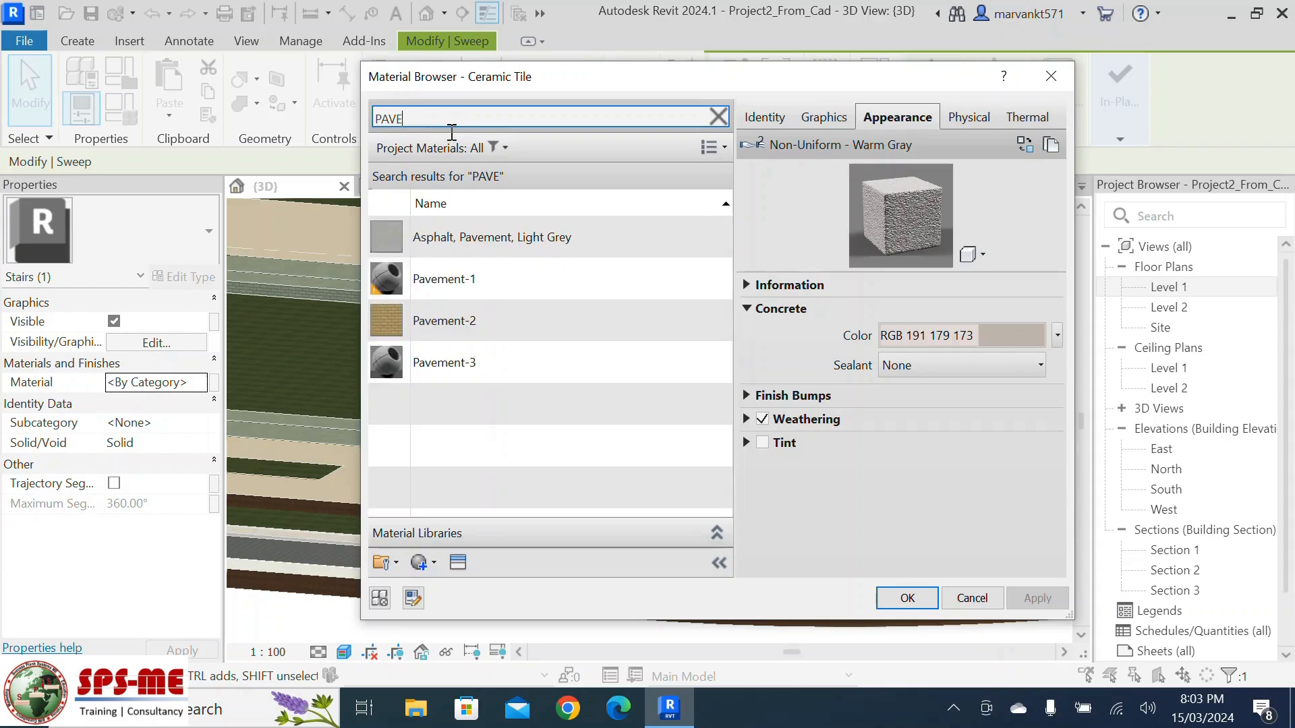
left_click(529, 288)
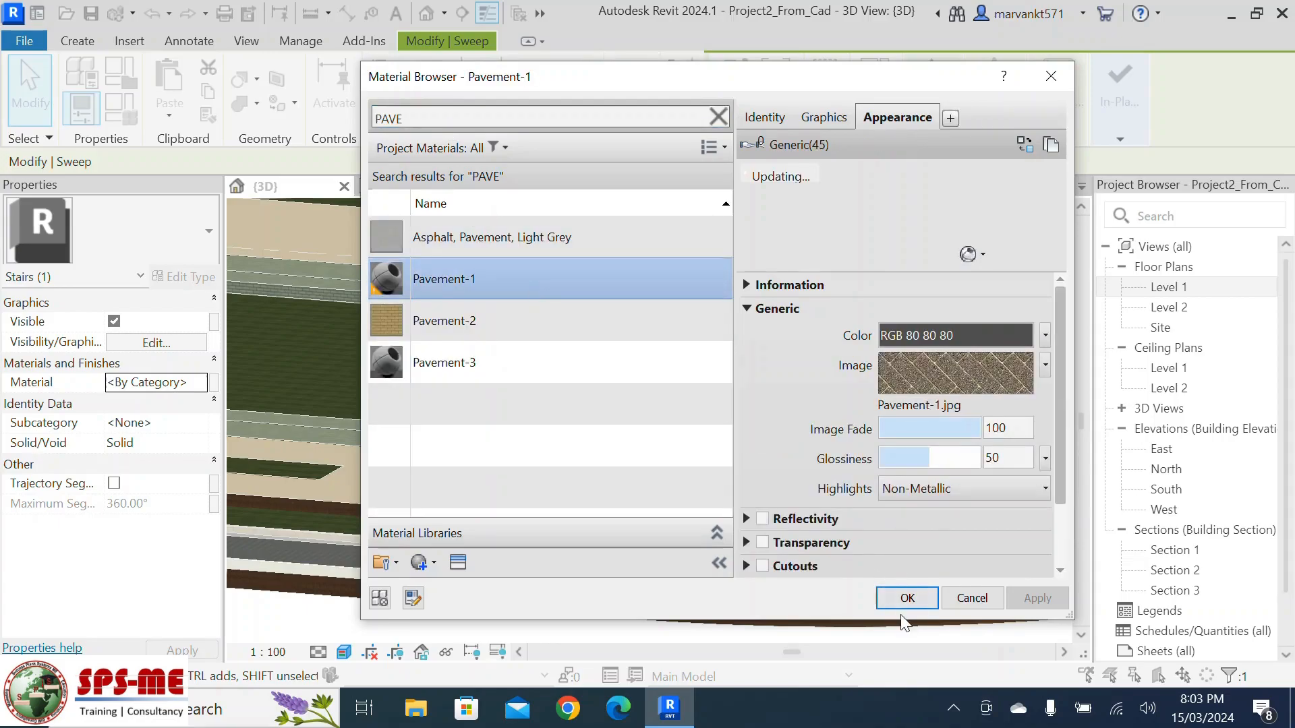
left_click(907, 598)
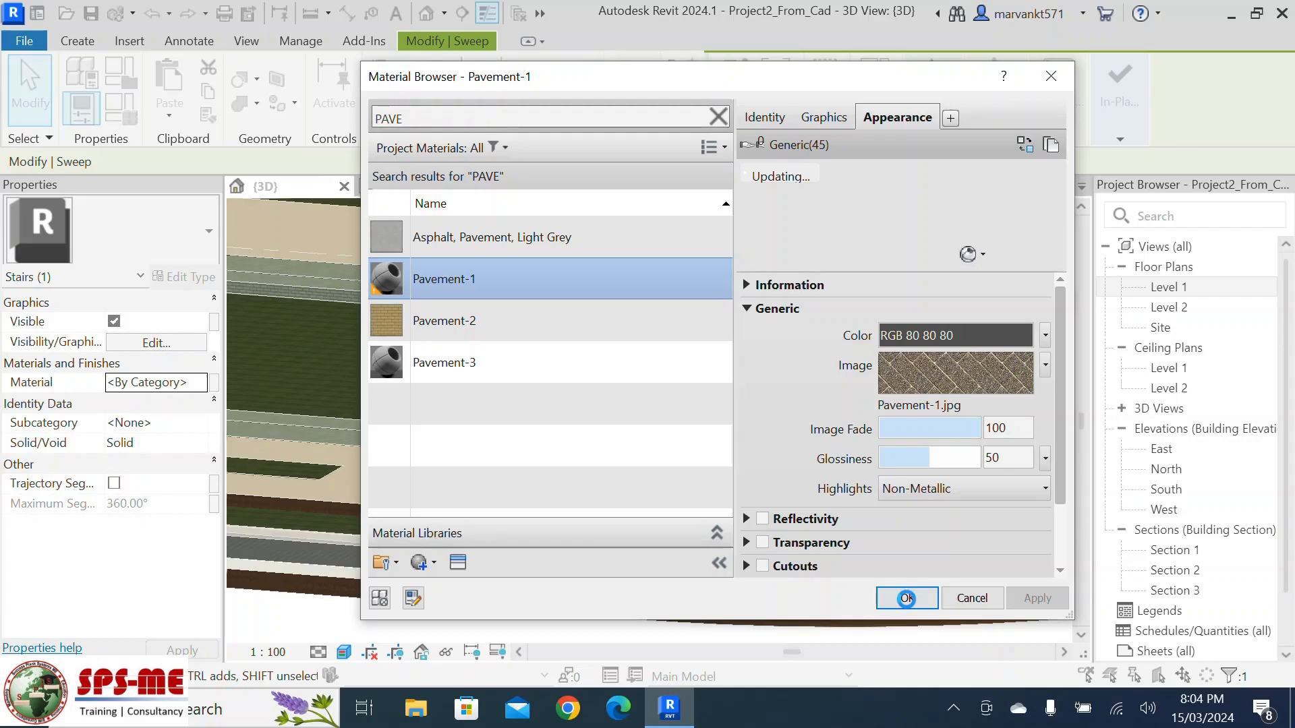
Confirm Pavement-1 as the sweep's material, check the steps' surface up close, and finish the in-place stairs model
left_click(906, 598)
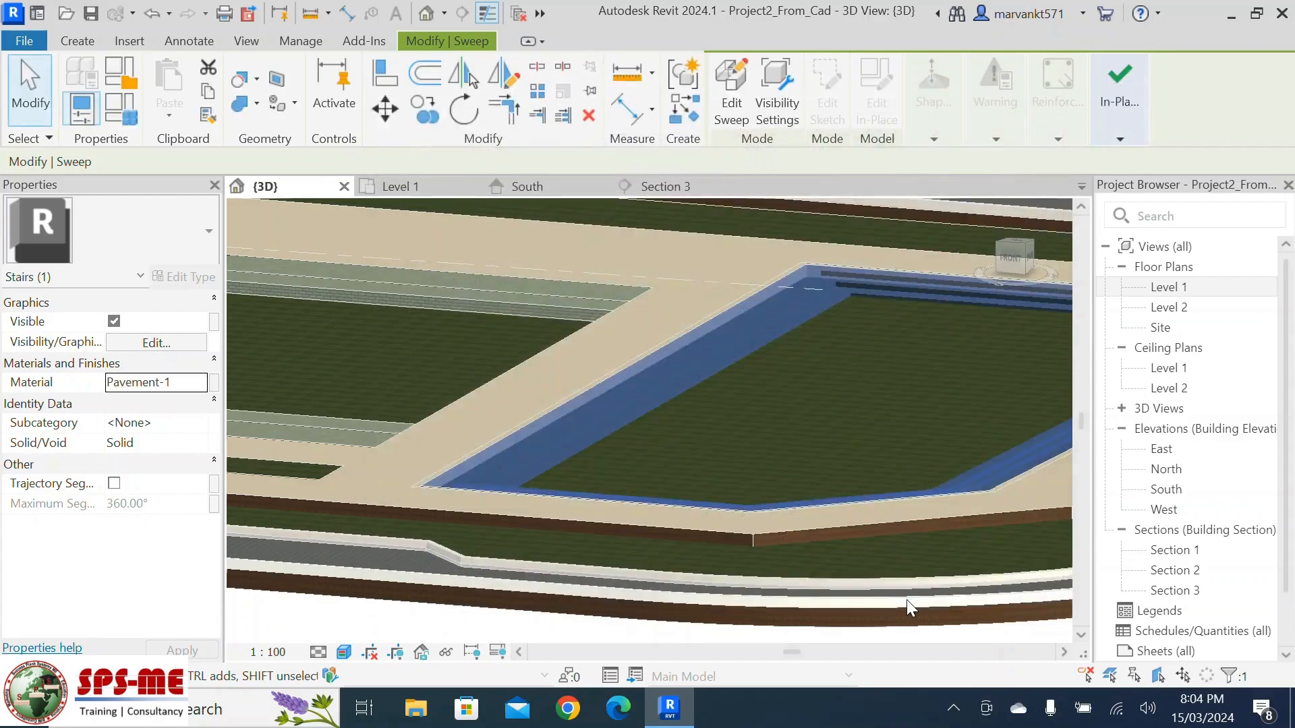
key("Escape")
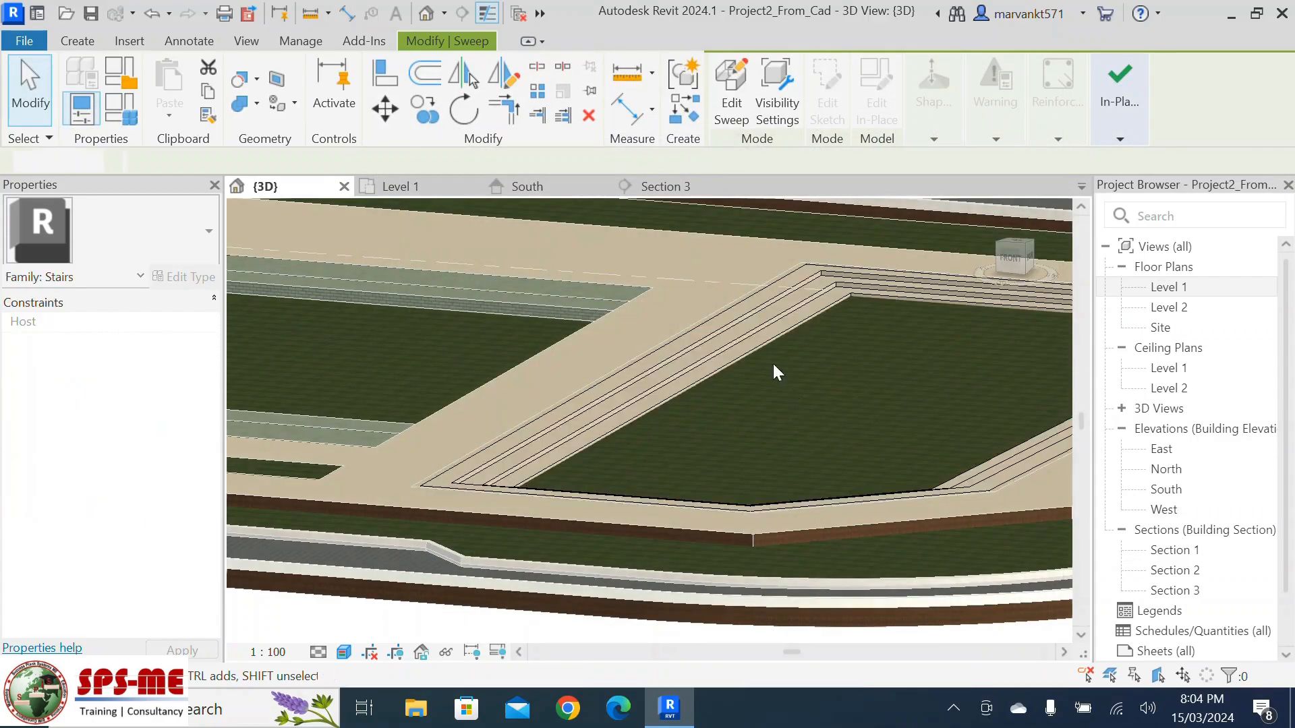
scroll(776, 364, "up", 5)
scroll(650, 314, "up", 3)
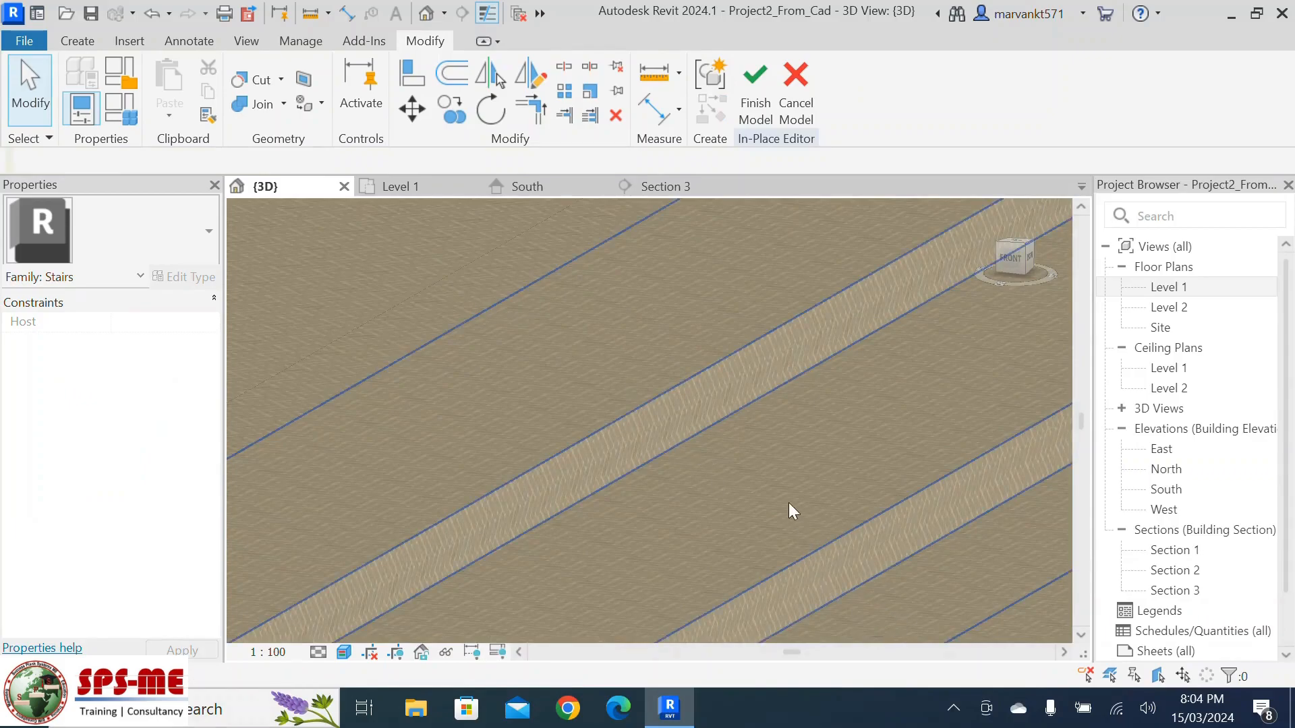
scroll(731, 430, "down", 8)
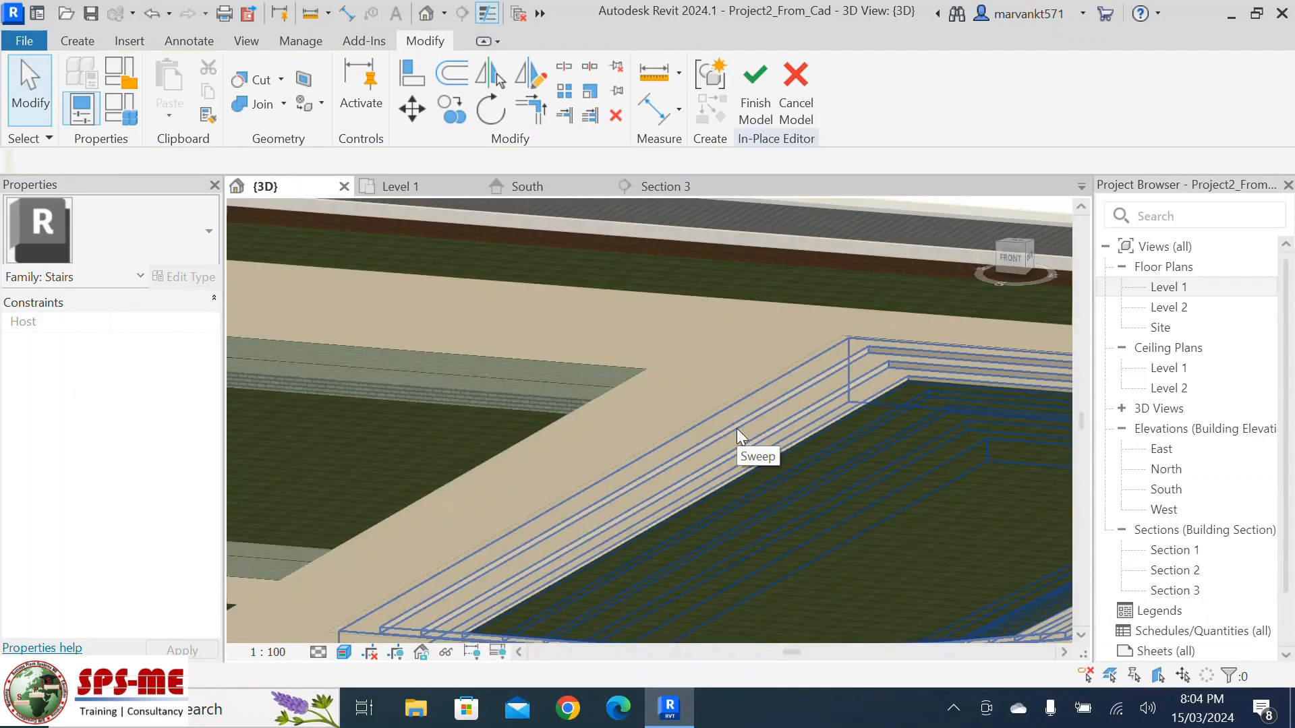
scroll(736, 427, "down", 4)
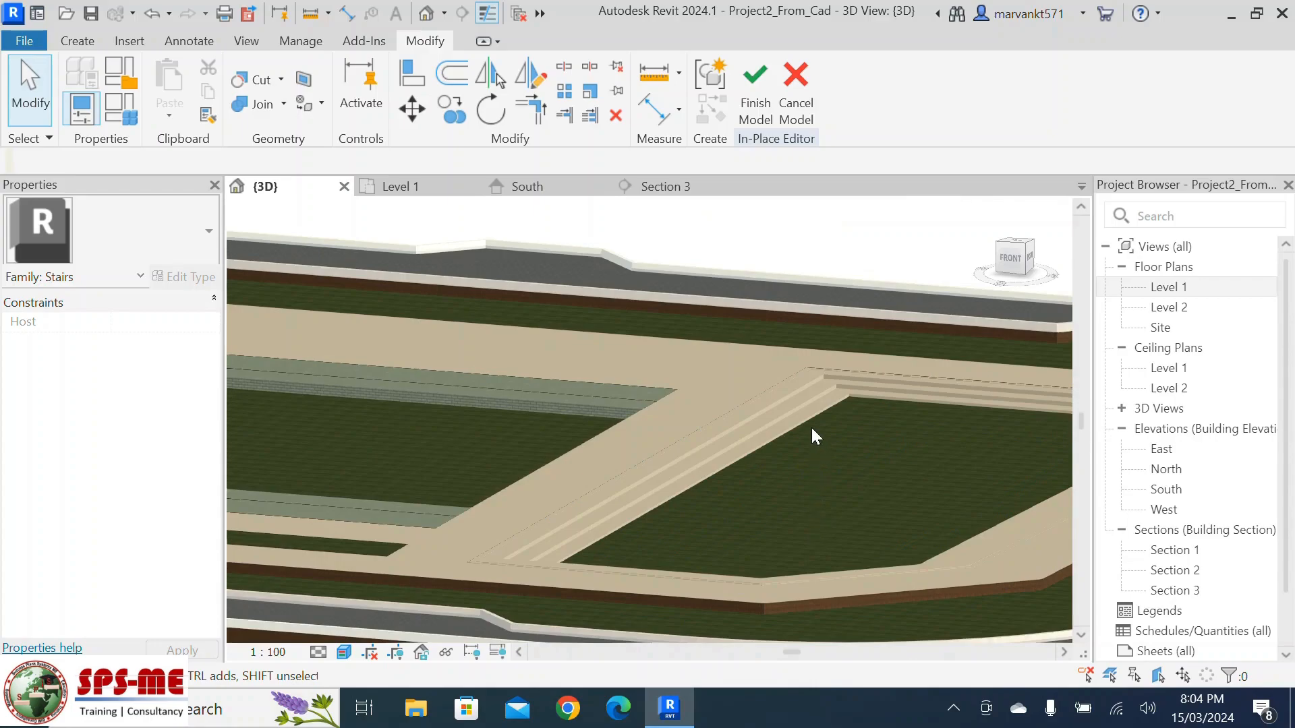
scroll(789, 430, "down", 5)
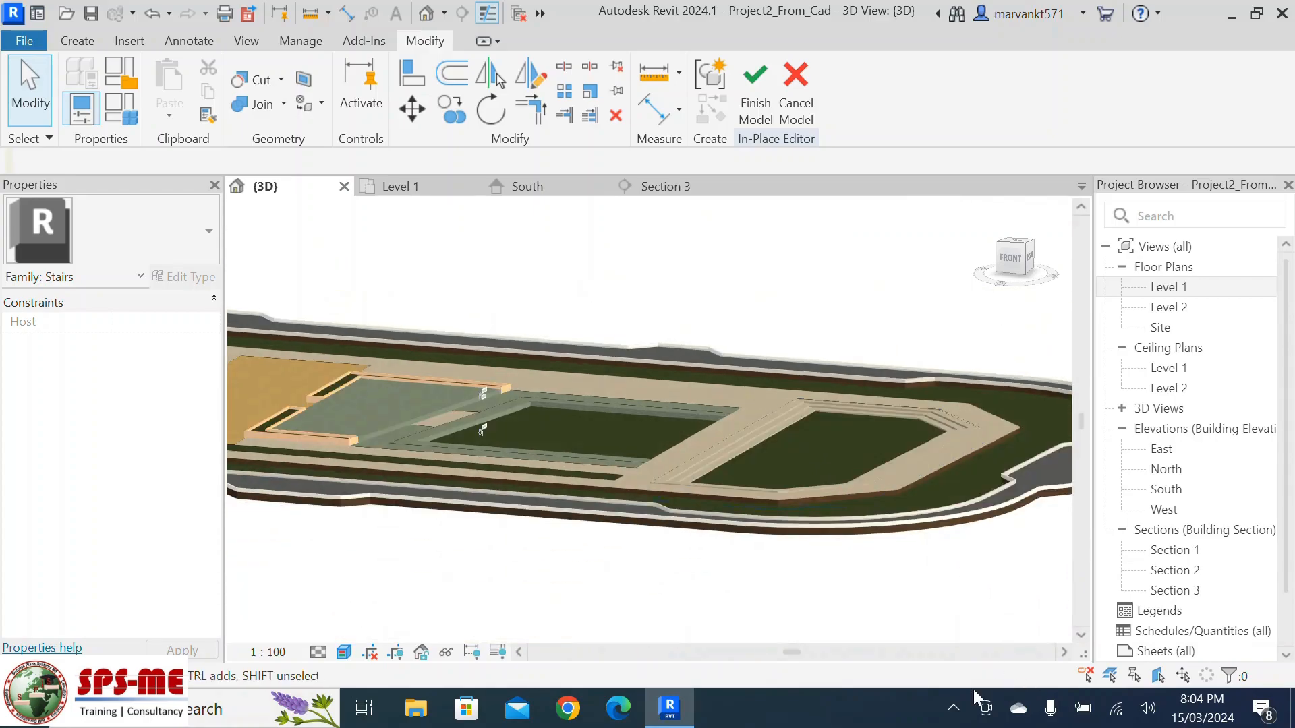
scroll(735, 573, "down", 1)
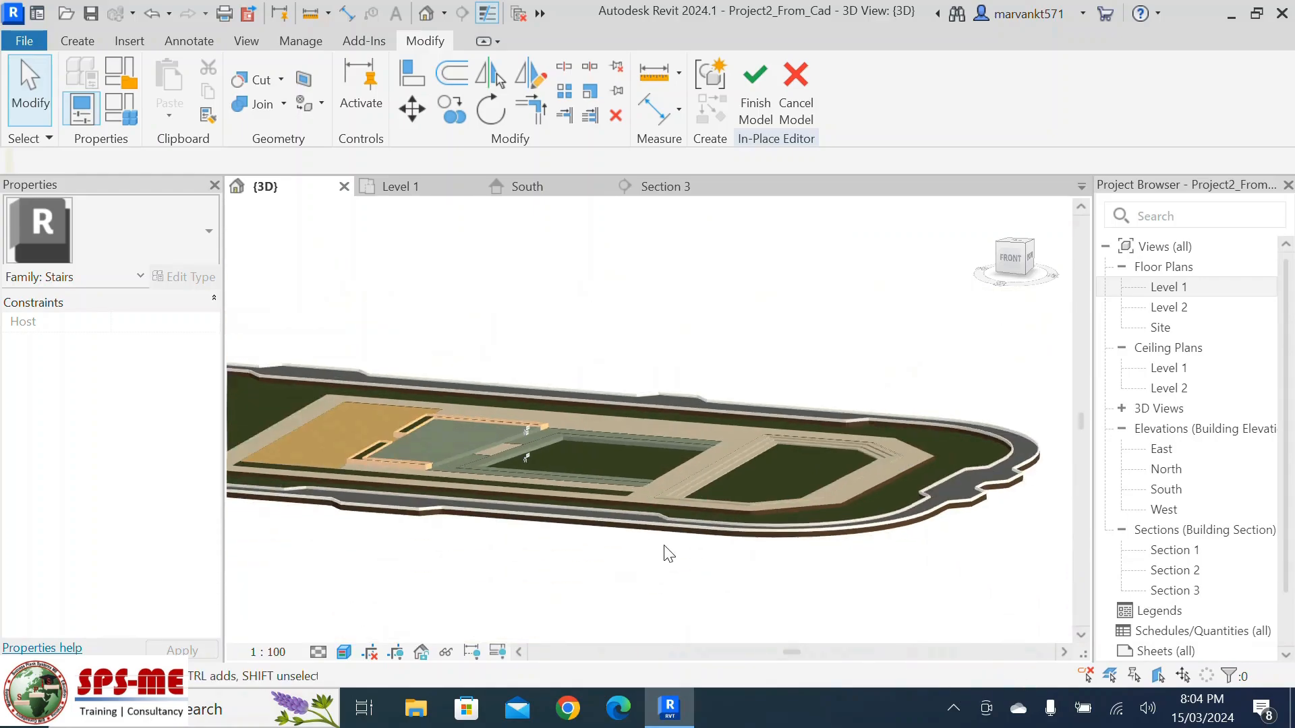
scroll(789, 482, "up", 6)
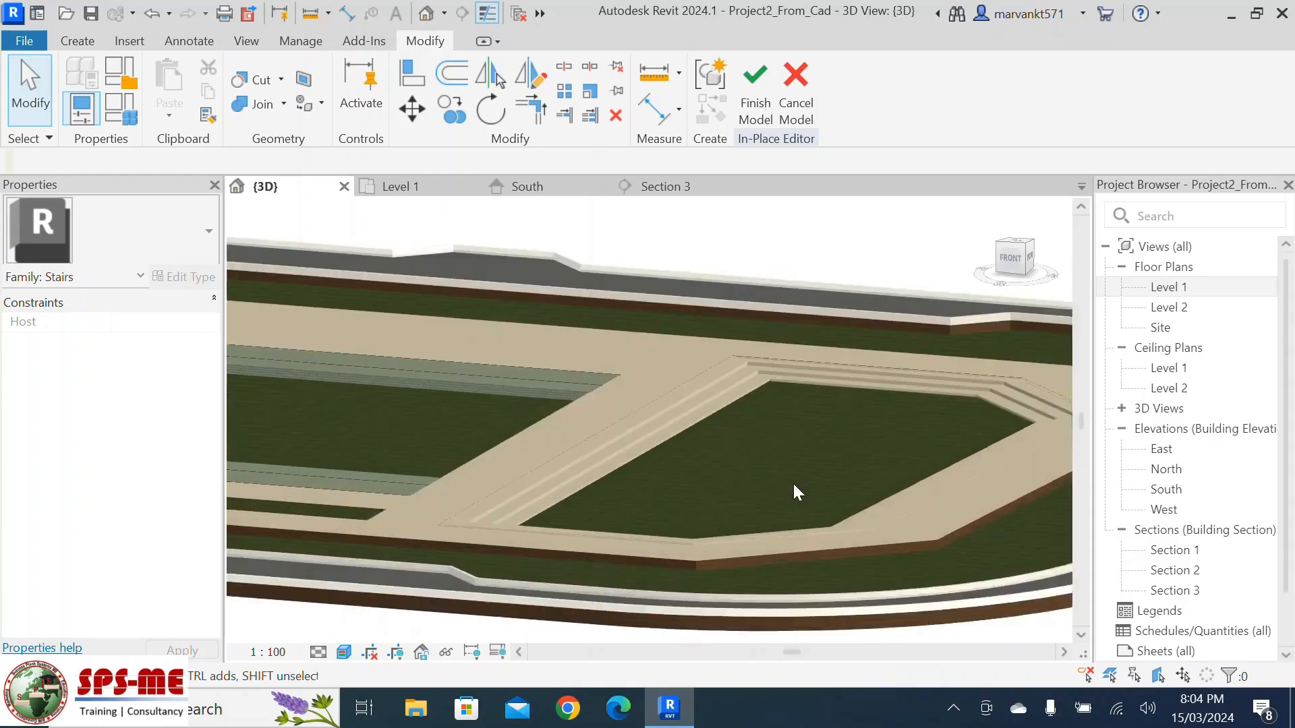
left_click(756, 114)
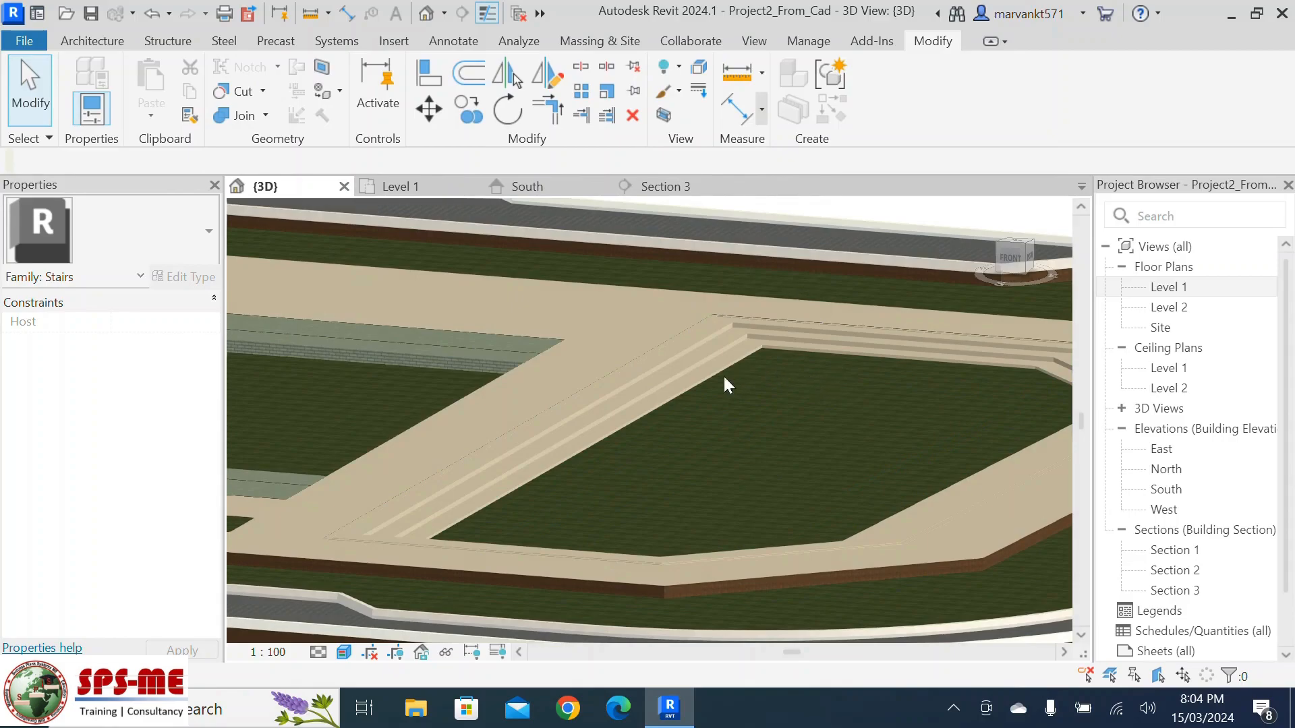
Examine how the stairs meet the grass floor in Section 3 and in the 3D view
scroll(706, 383, "down", 5)
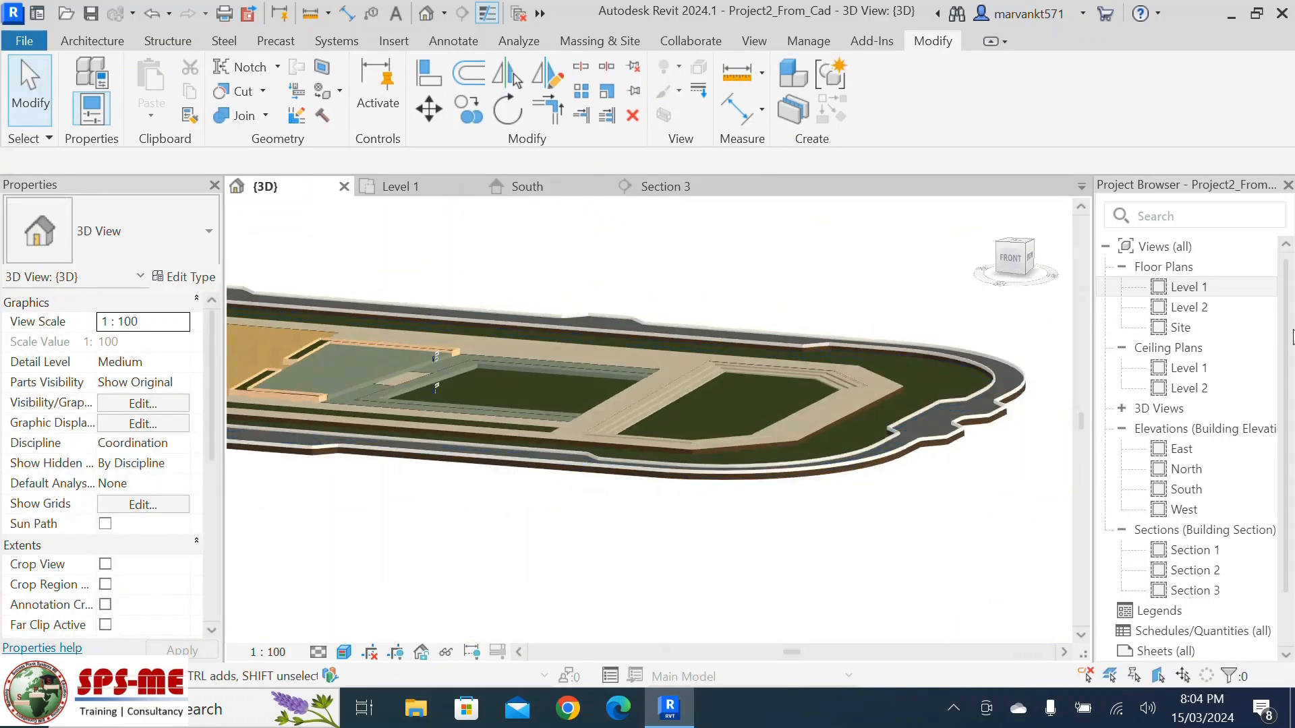
double_click(1221, 288)
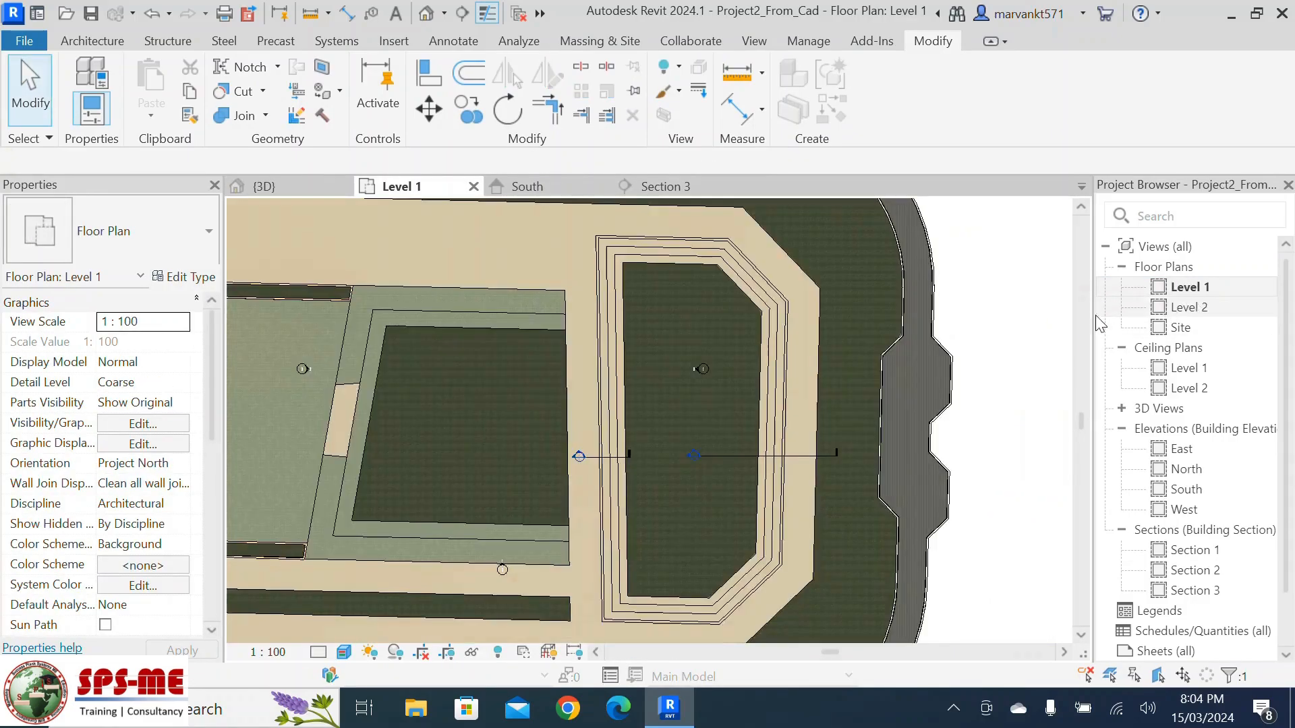
double_click(695, 453)
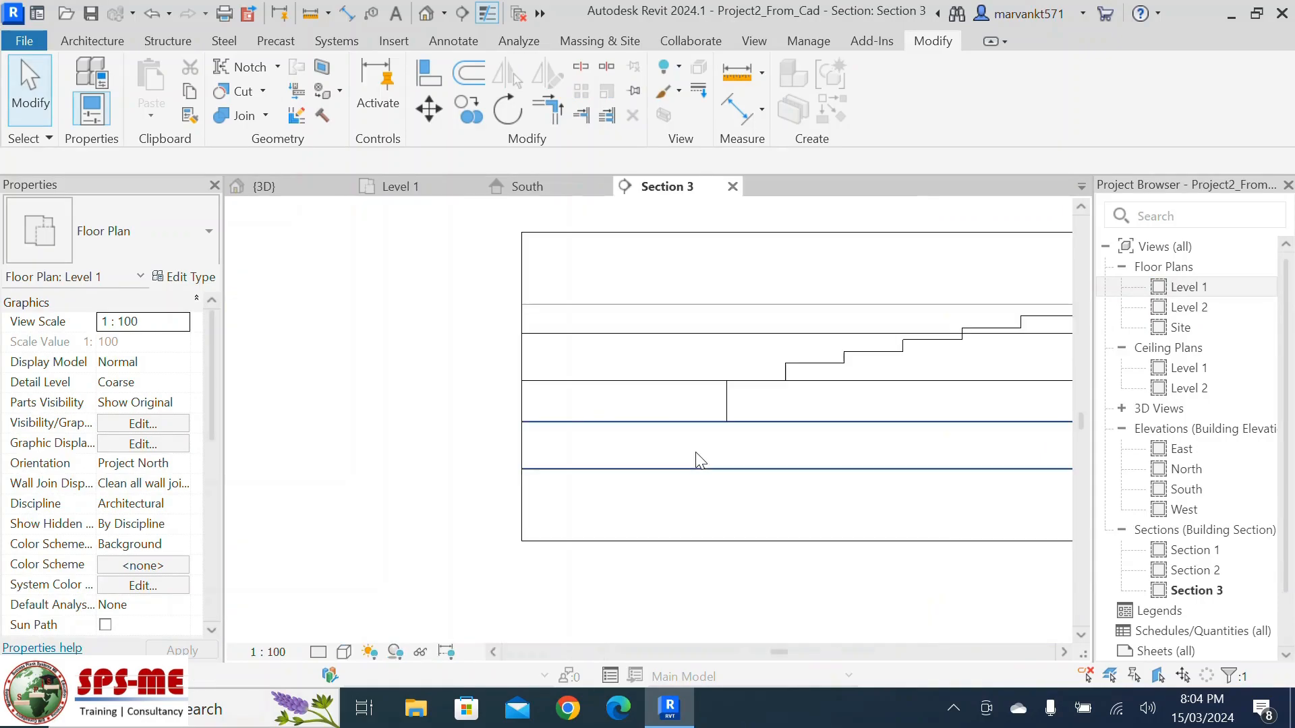
scroll(552, 439, "down", 3)
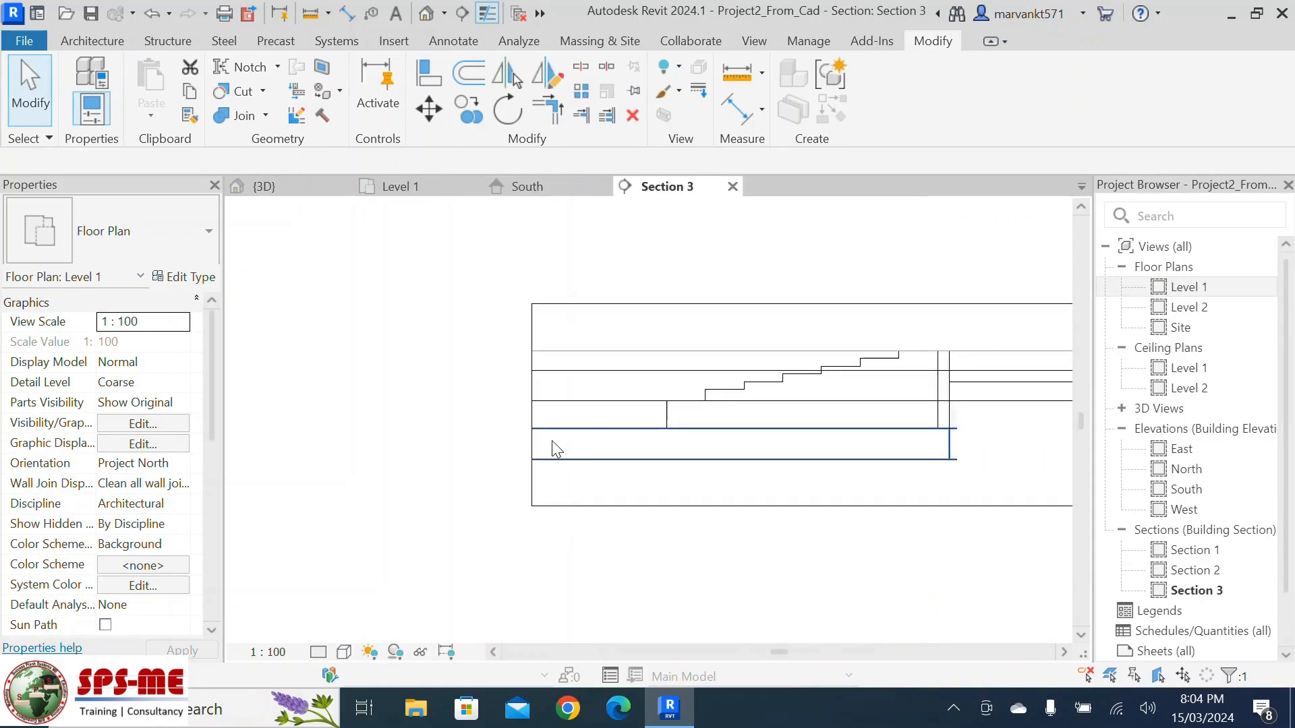
left_click(764, 395)
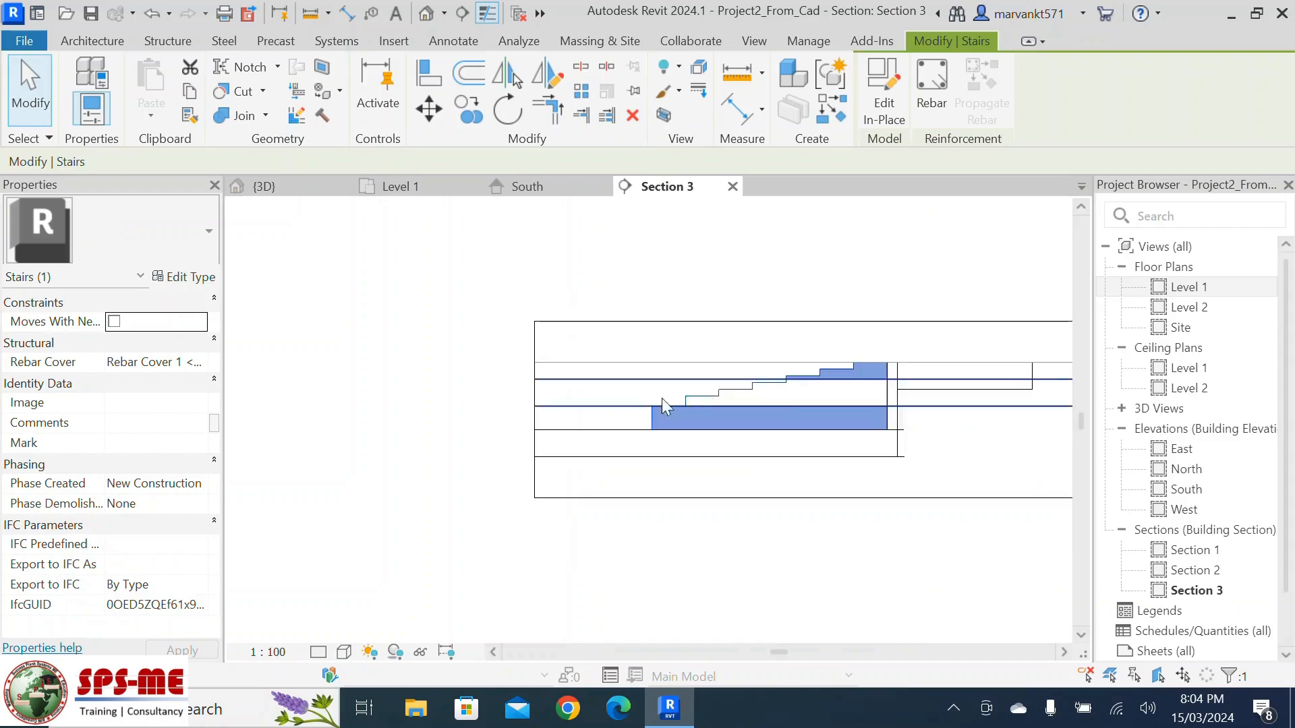
left_click(634, 419)
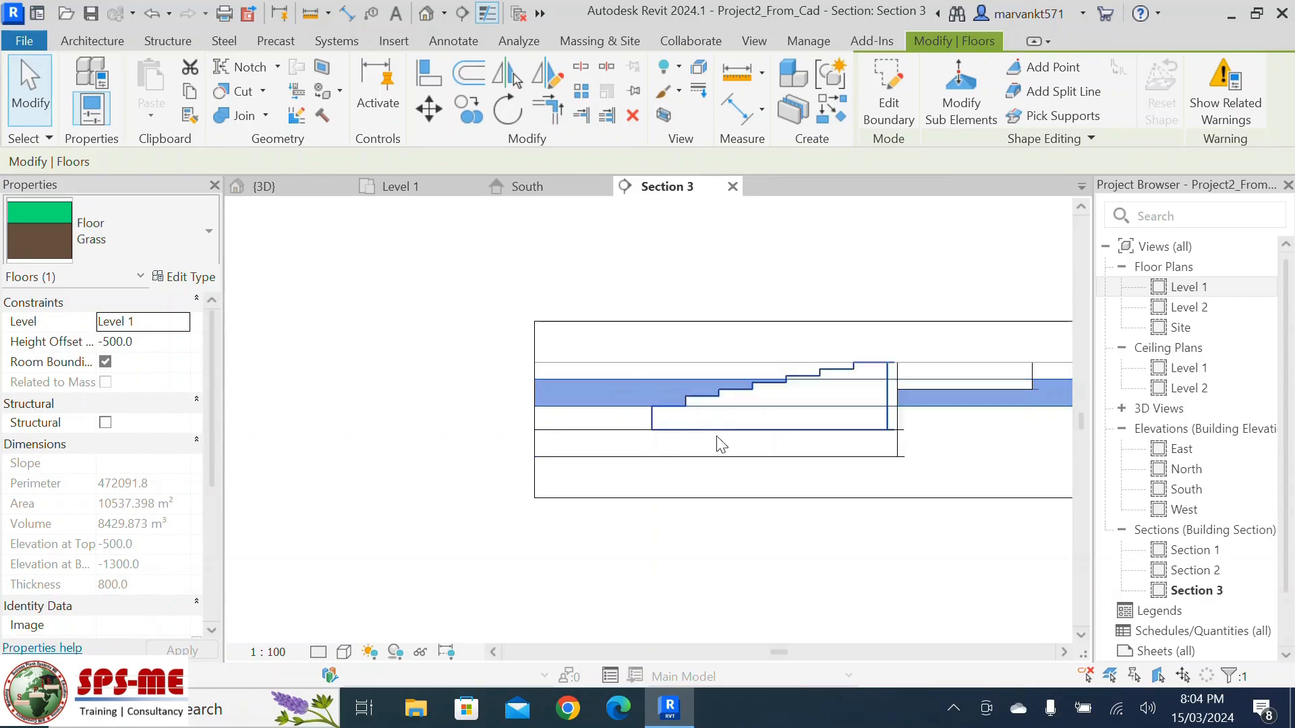
scroll(686, 449, "up", 2)
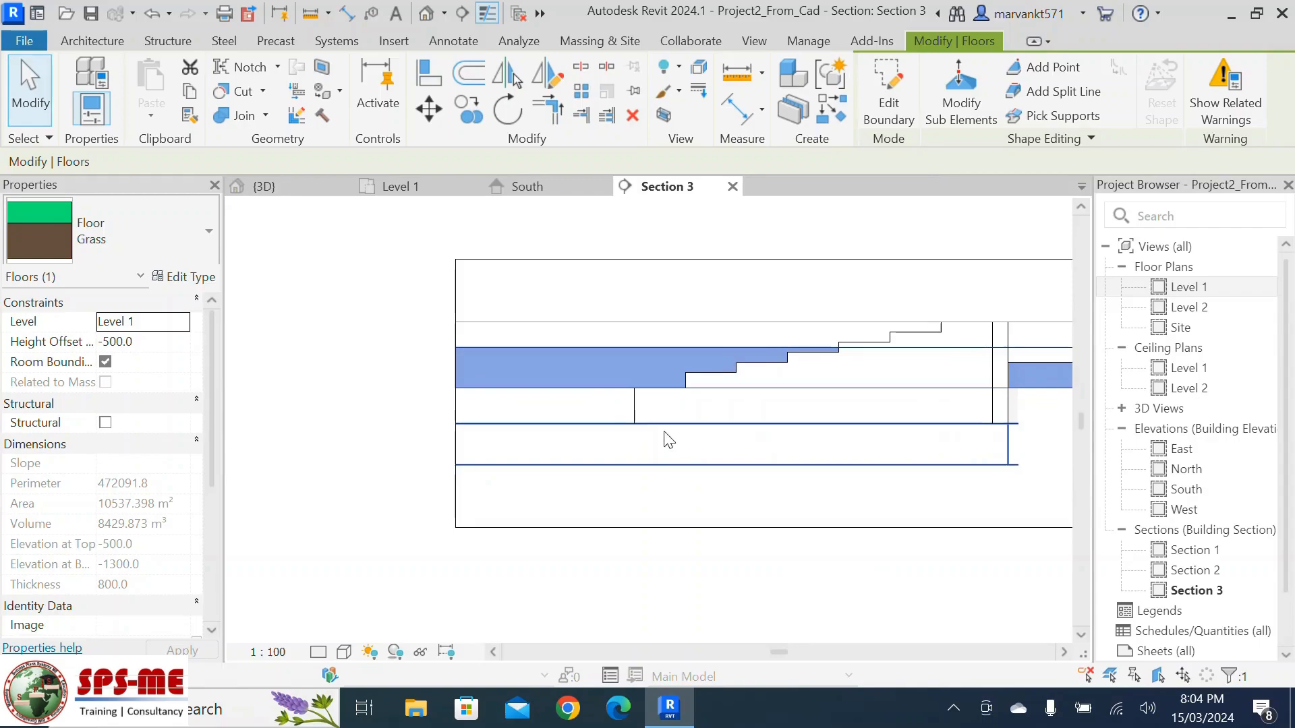
left_click(429, 14)
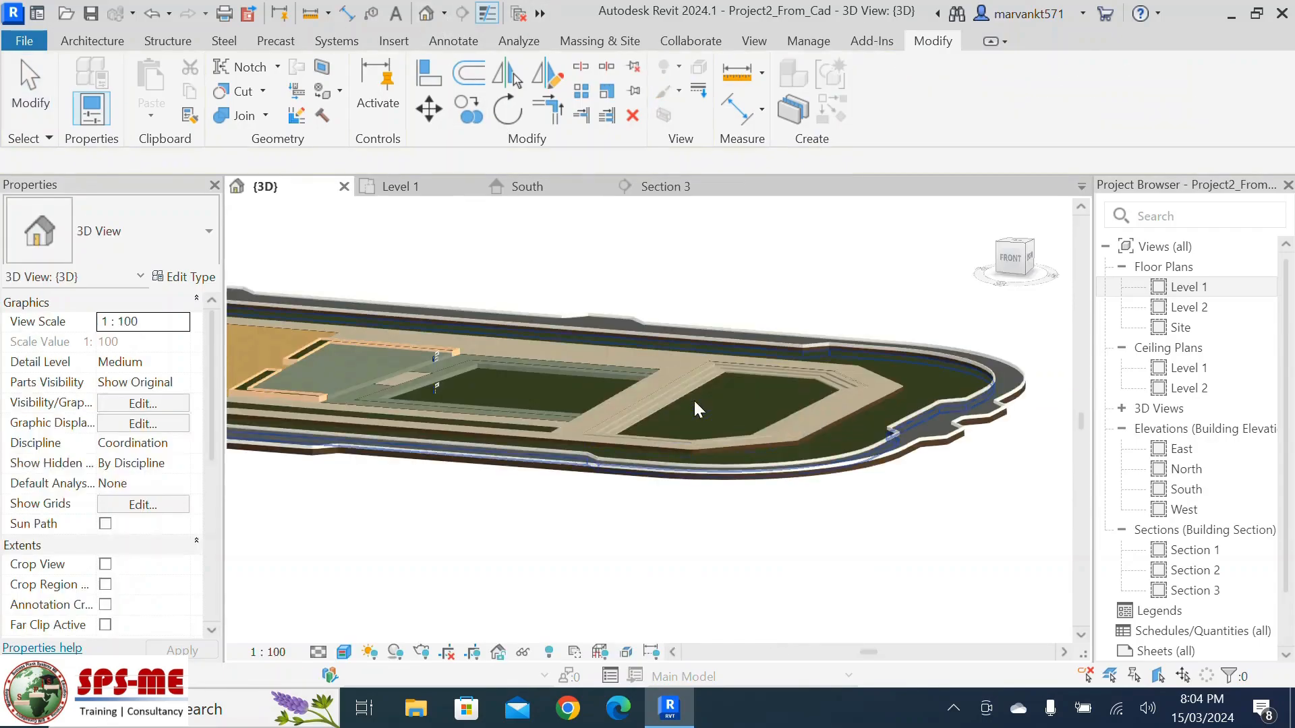
scroll(673, 366, "up", 3)
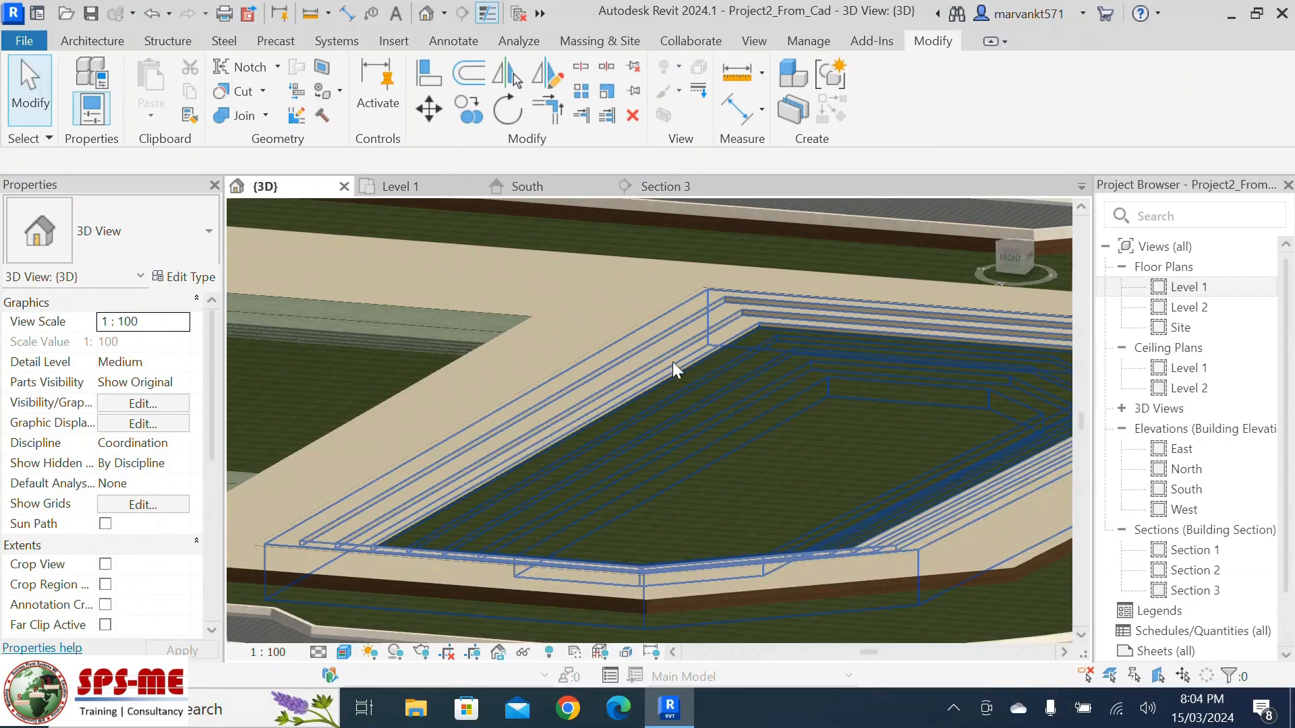
left_click(720, 367)
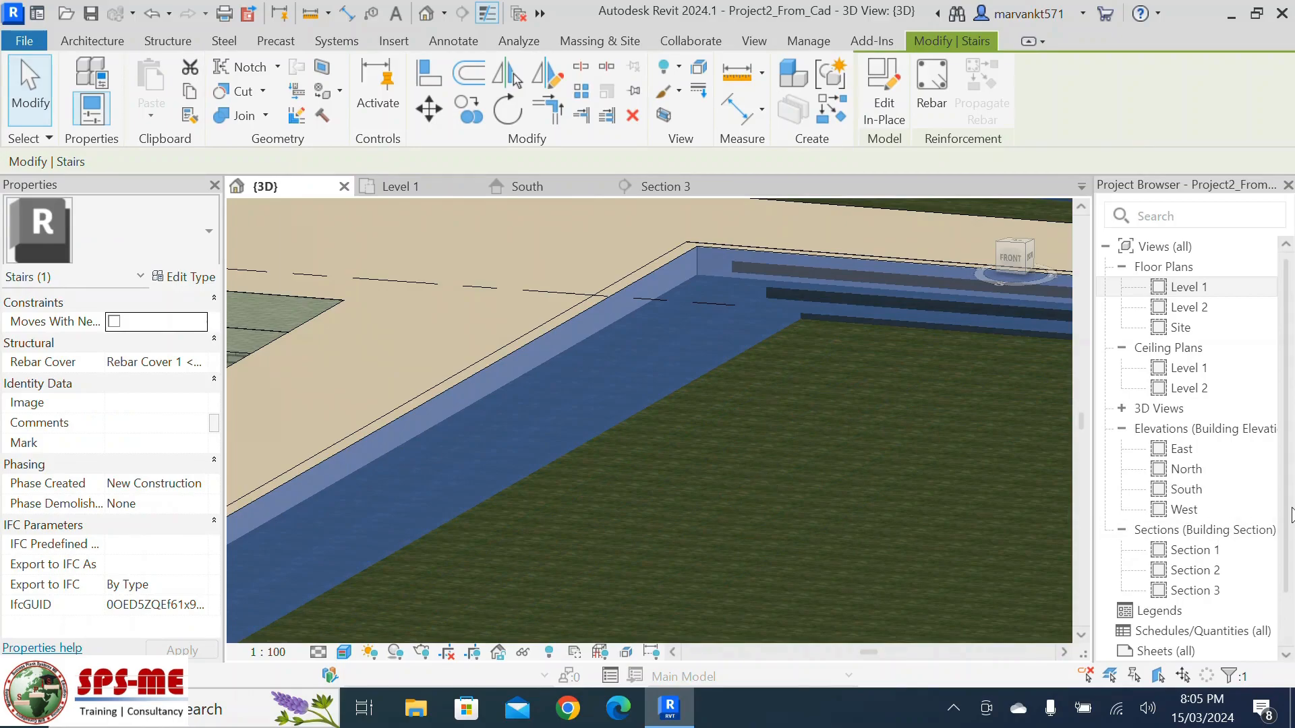
Open Section 3 from the Level 1 plan and open the in-place stairs' sweep profile for editing
double_click(1185, 287)
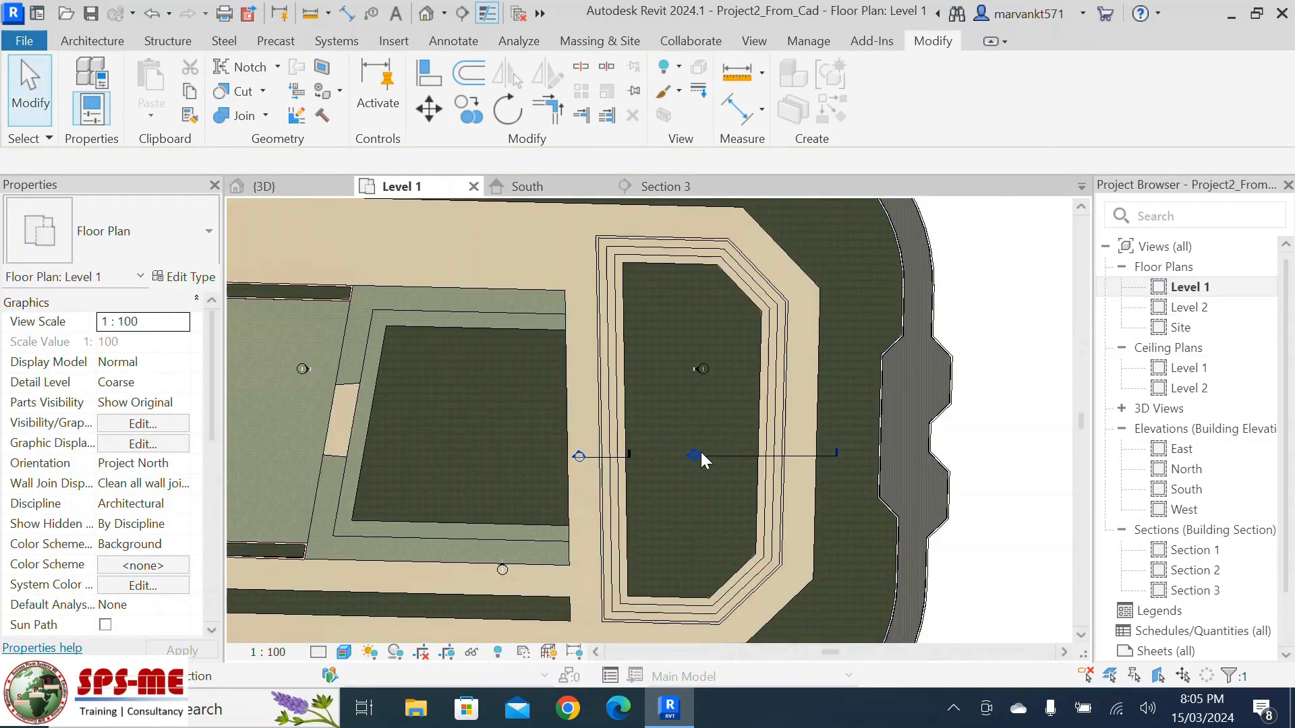
double_click(701, 452)
left_click(703, 373)
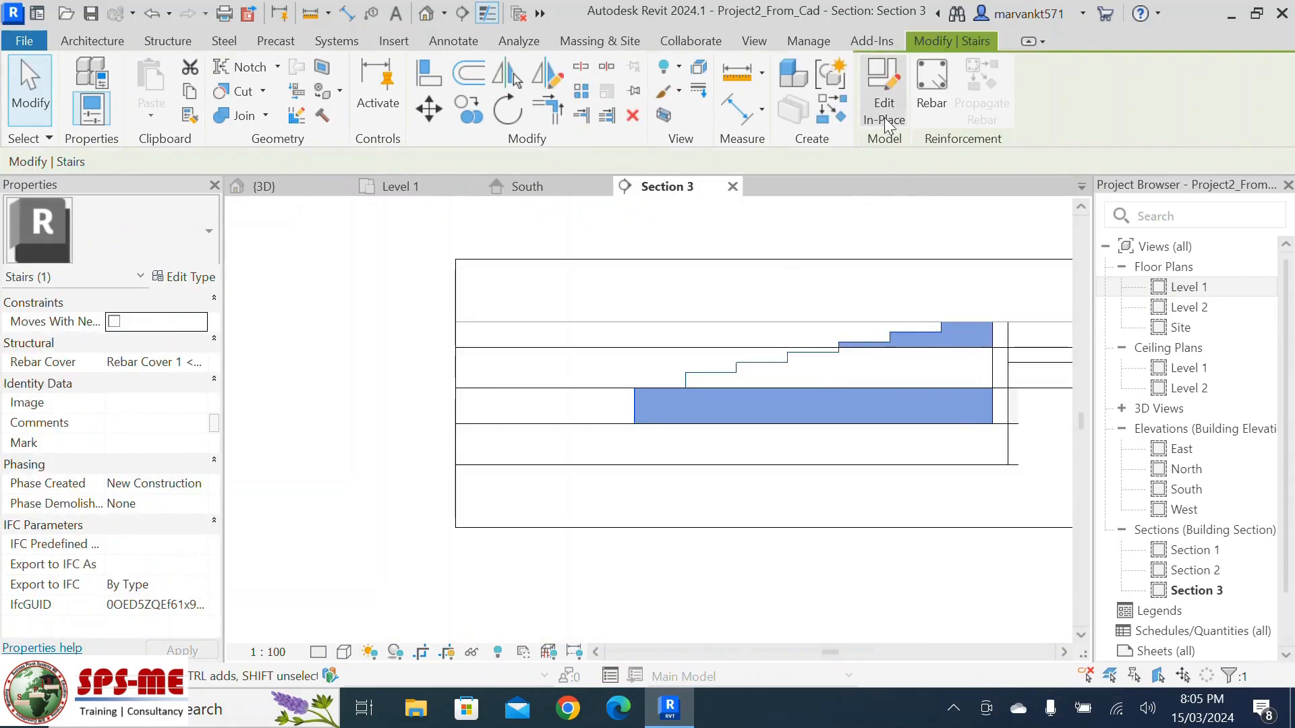
left_click(883, 90)
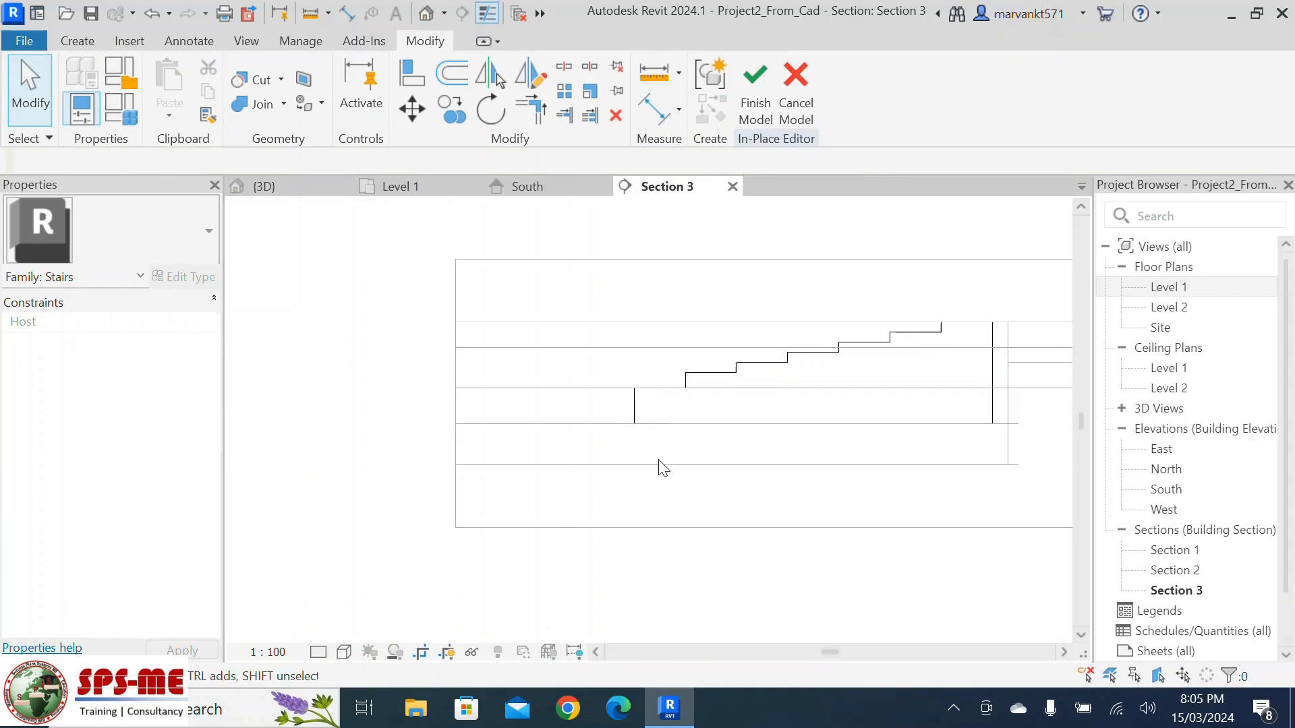
double_click(634, 413)
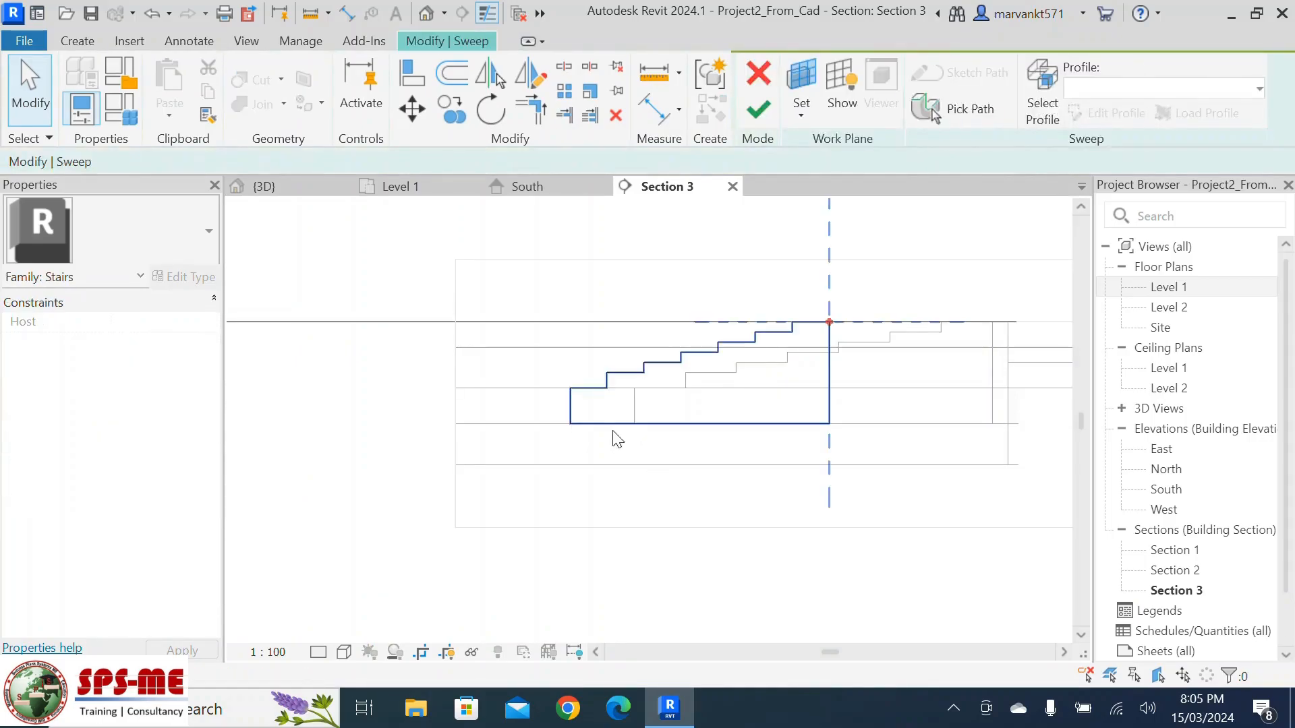
double_click(610, 425)
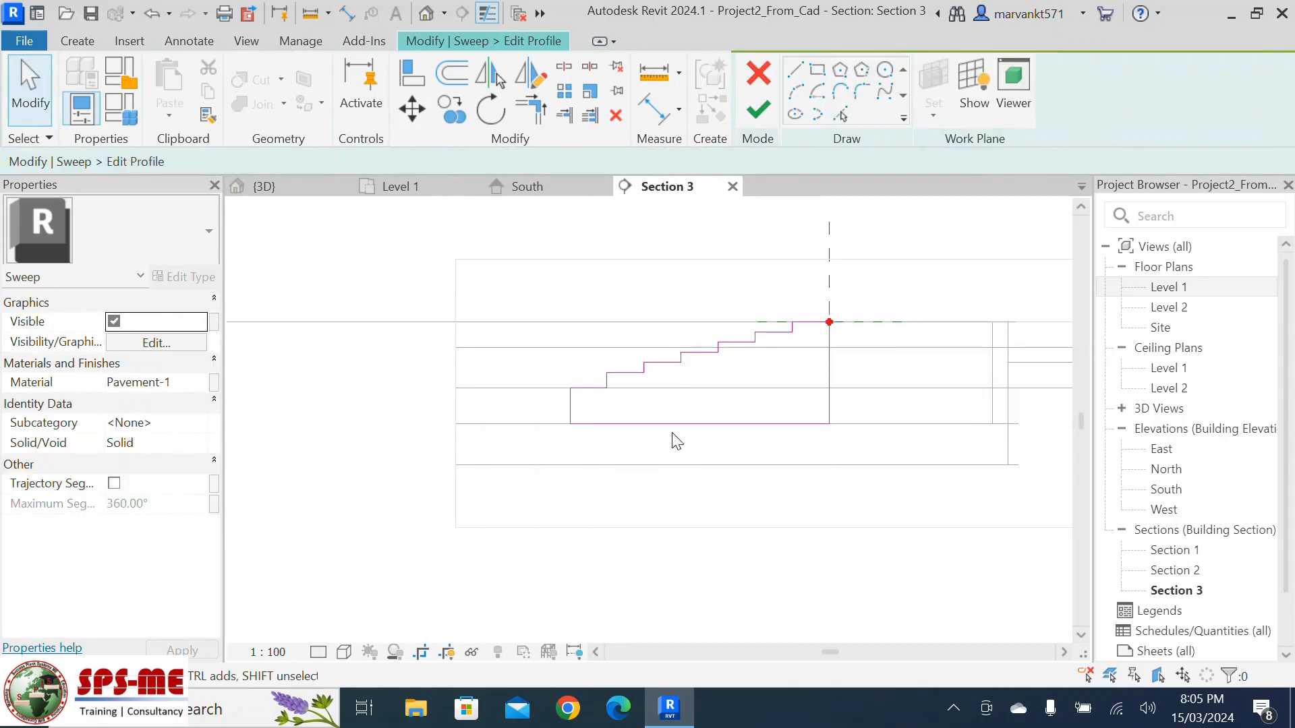
Delete the short vertical end line and the lowest tread line below the bottom riser of the stair profile
left_click(570, 408)
key("Delete")
left_click(573, 388)
key("Delete")
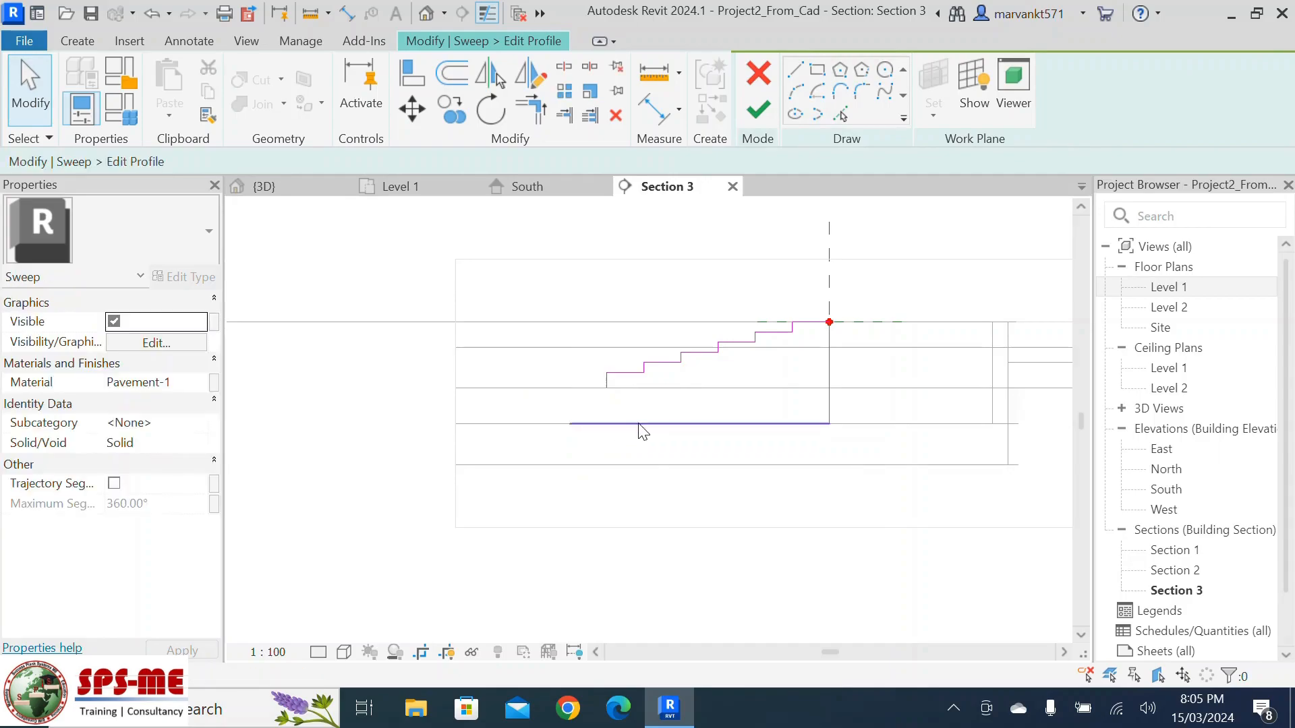
Move the profile's base line up to the grass floor's underside and trim it to a corner with the bottom riser
left_click(667, 425)
left_click_drag(672, 427, 676, 389)
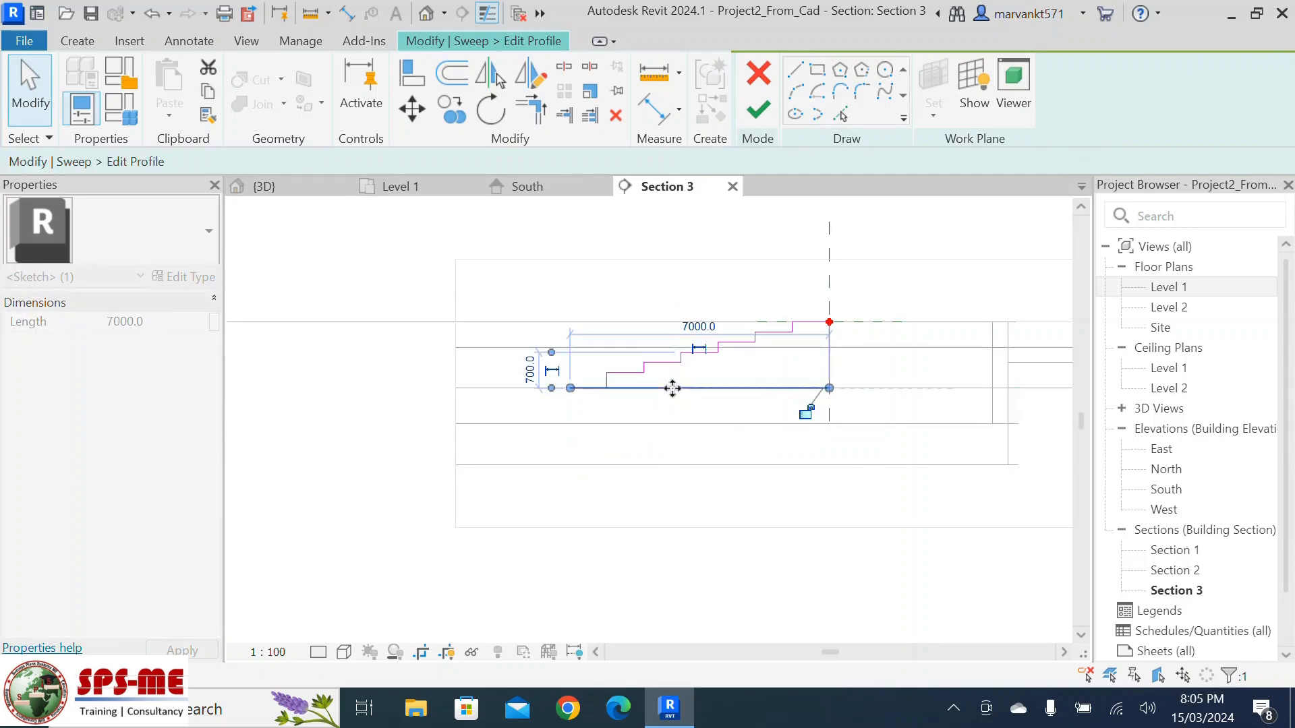
left_click(535, 114)
scroll(607, 401, "up", 4)
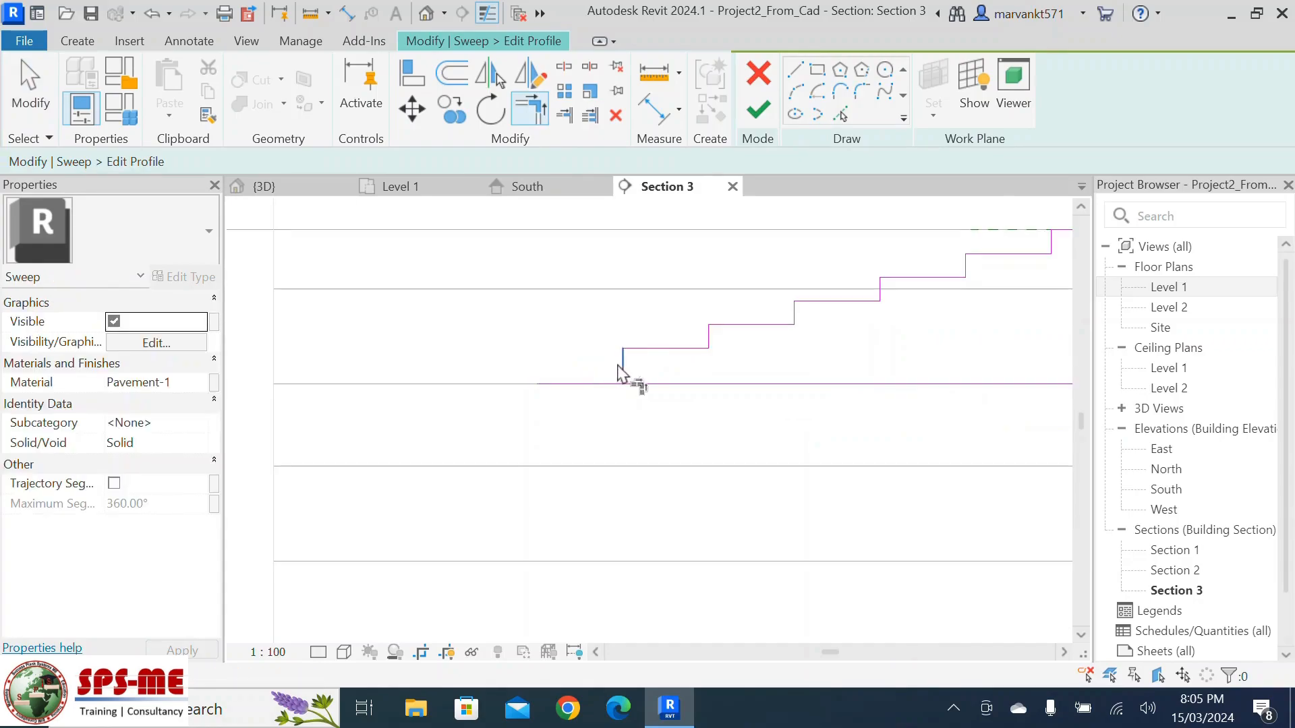
left_click(631, 383)
scroll(621, 428, "down", 2)
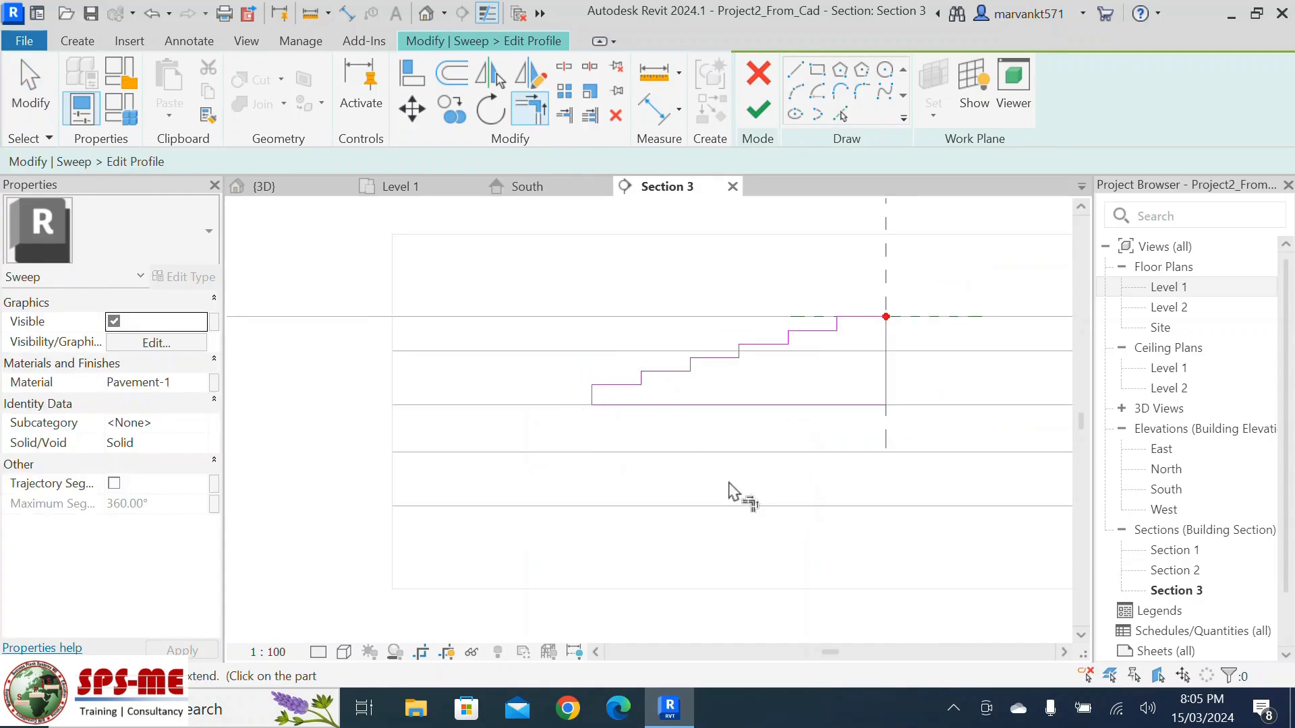
key("Escape")
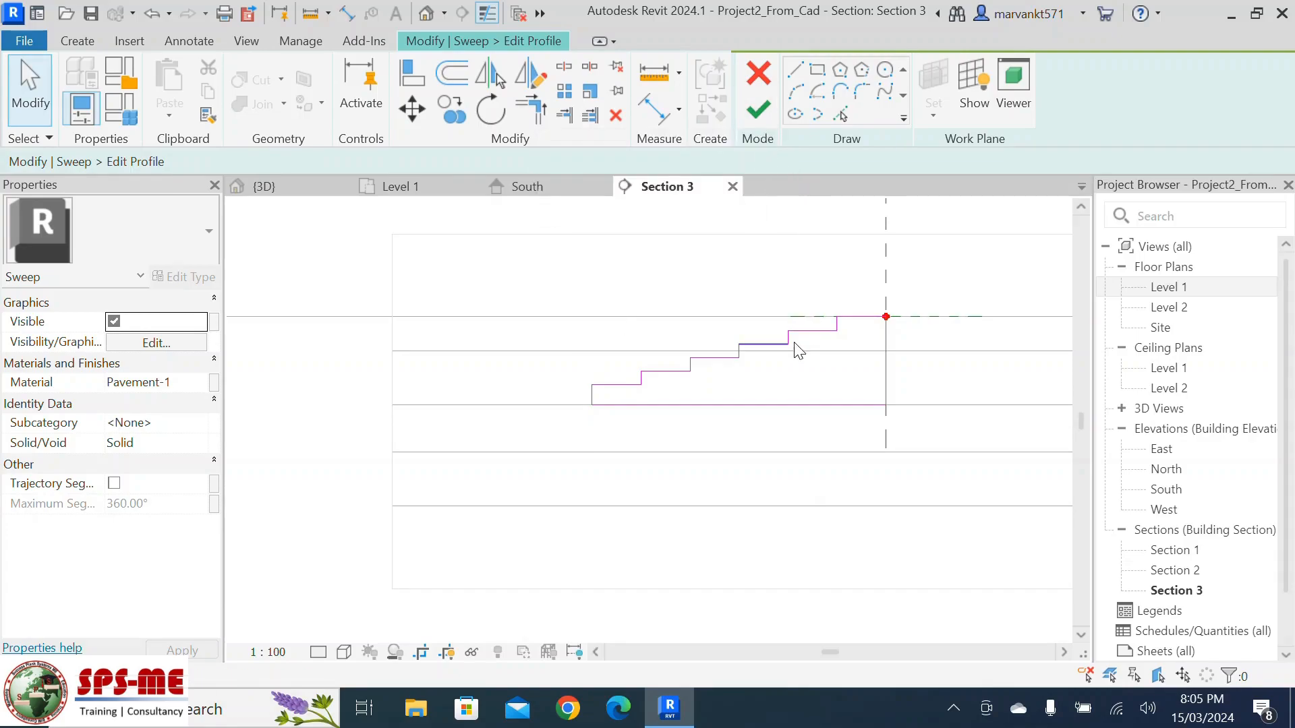
Finish the edited profile, the sweep and the in-place stairs model
left_click(760, 112)
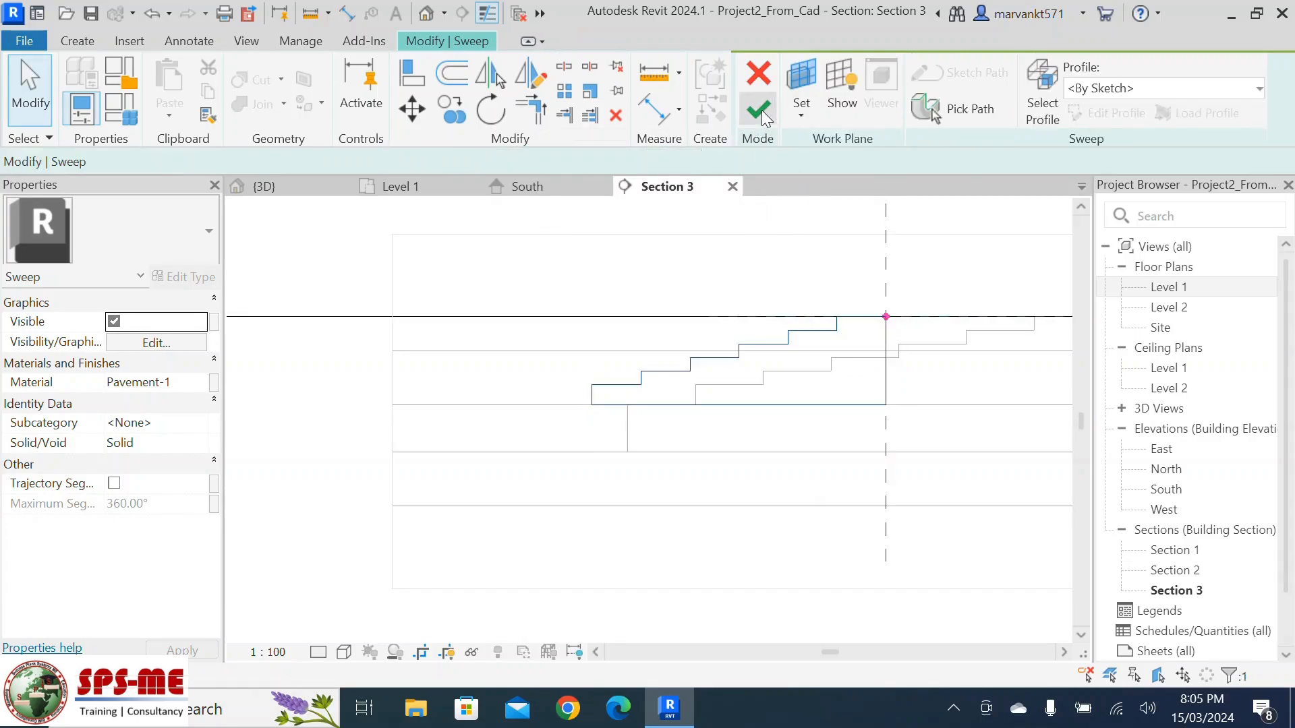
scroll(646, 273, "down", 3)
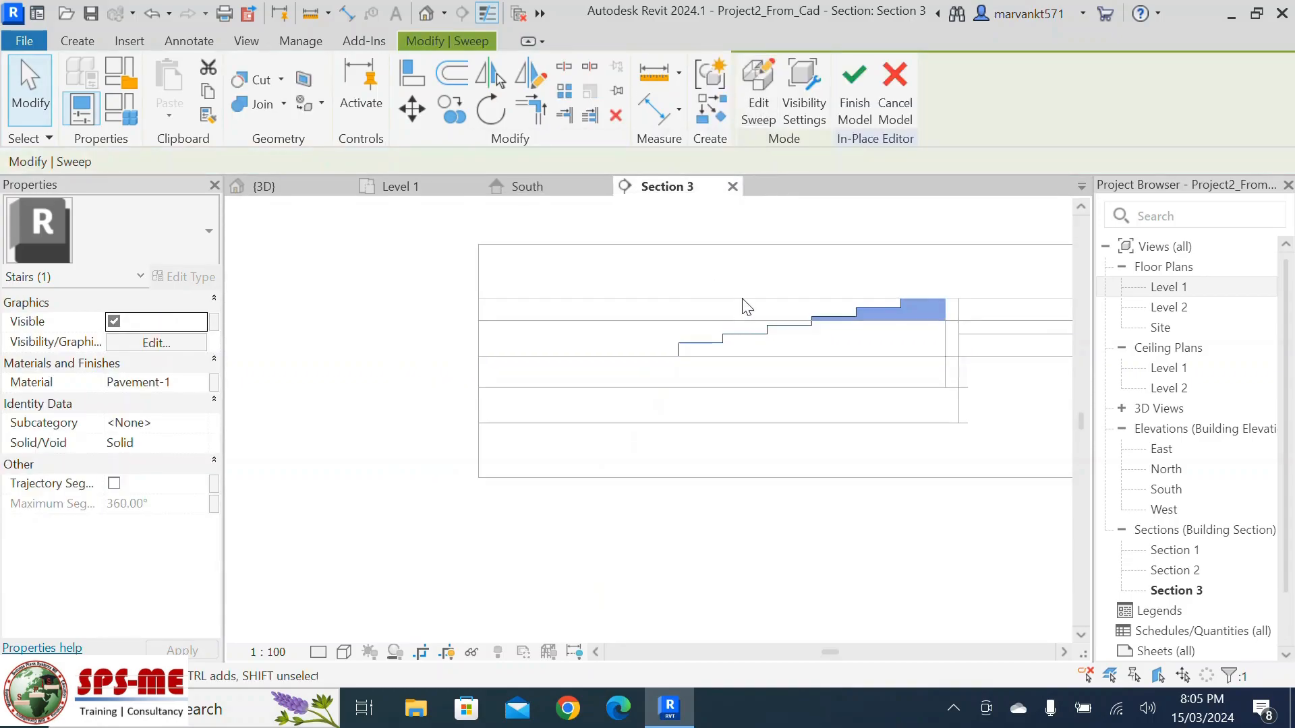
left_click(866, 111)
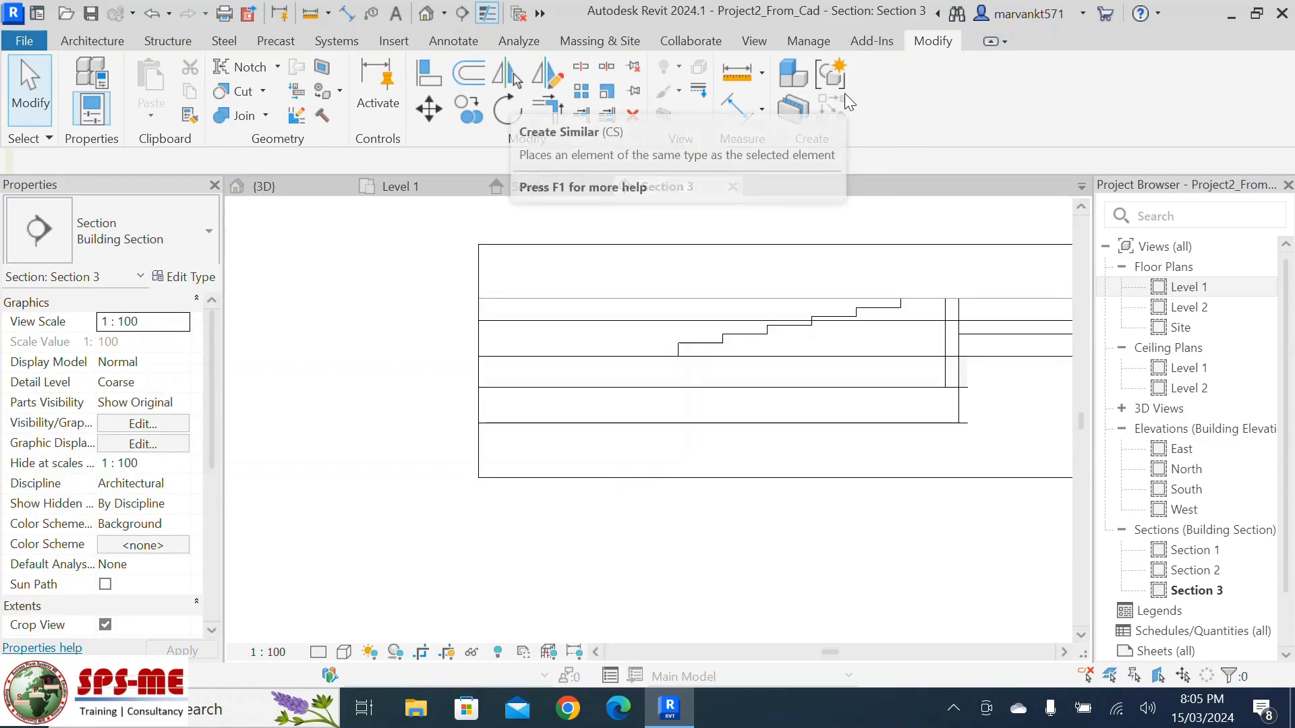
Check the reshaped stairs against the Grass floor in Section 3, and return to the 3D view
left_click(827, 321)
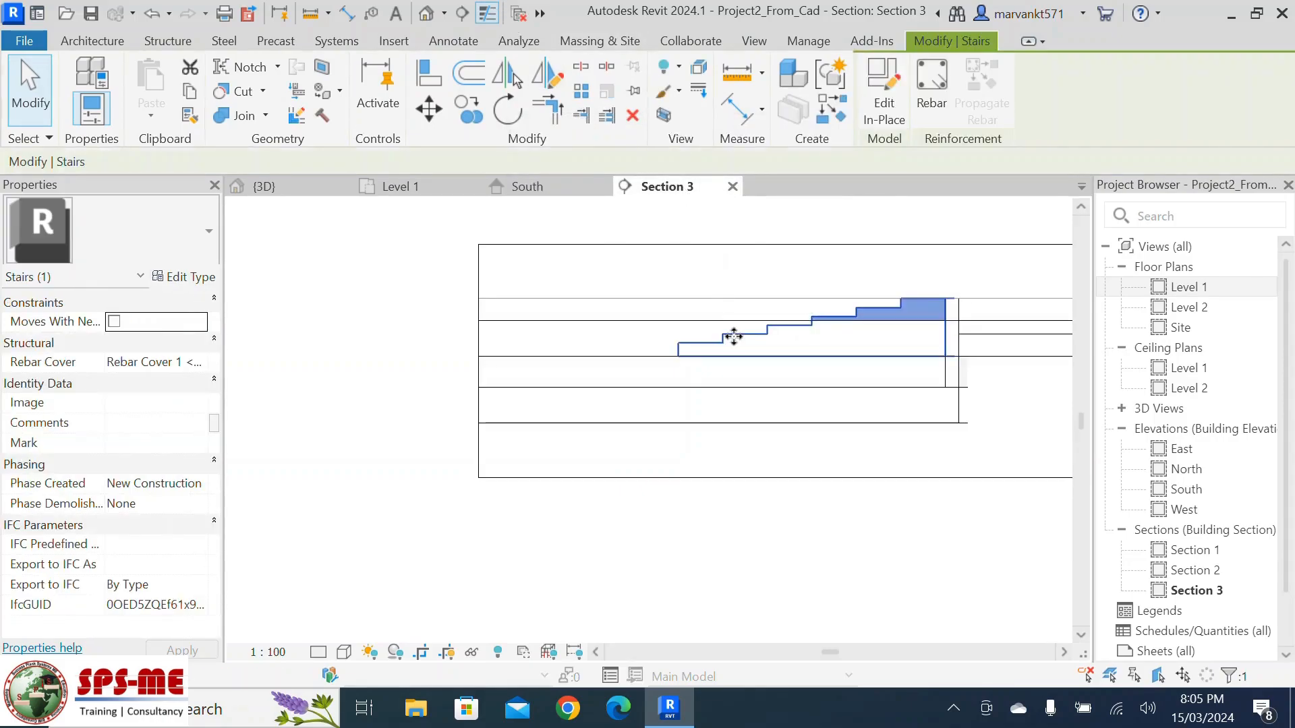
left_click(709, 326)
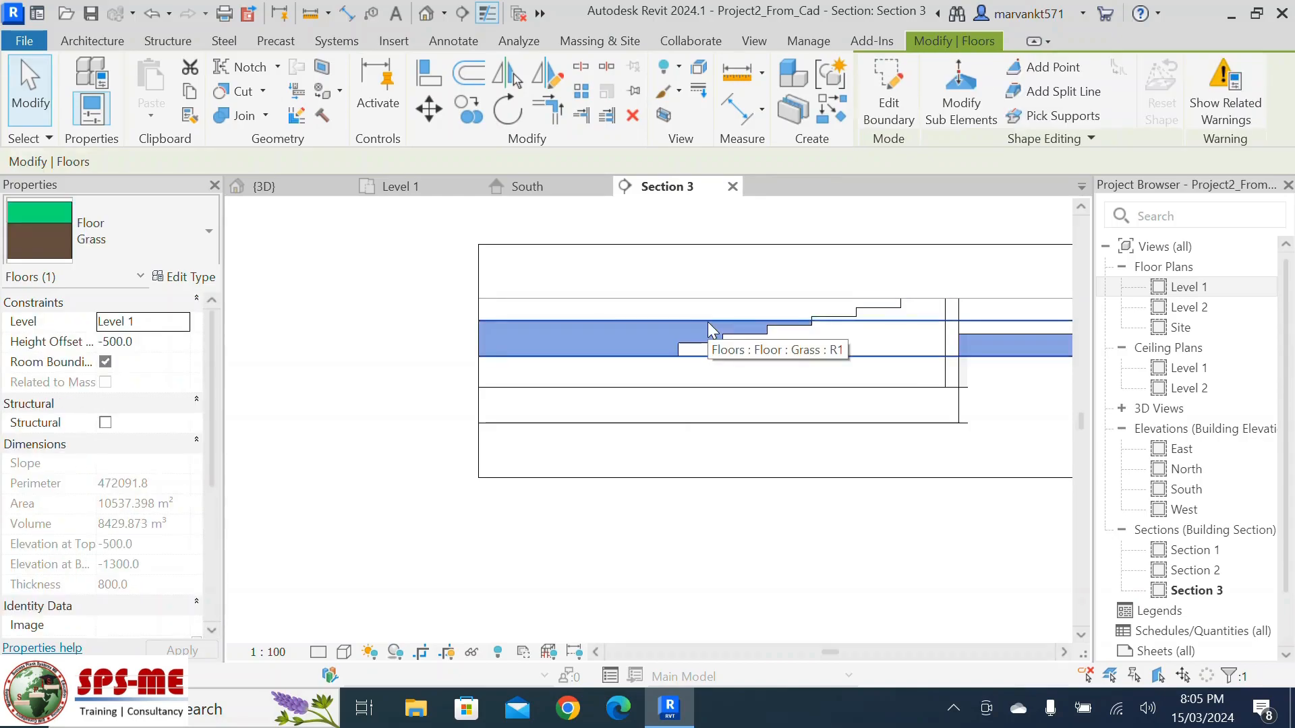
left_click(435, 21)
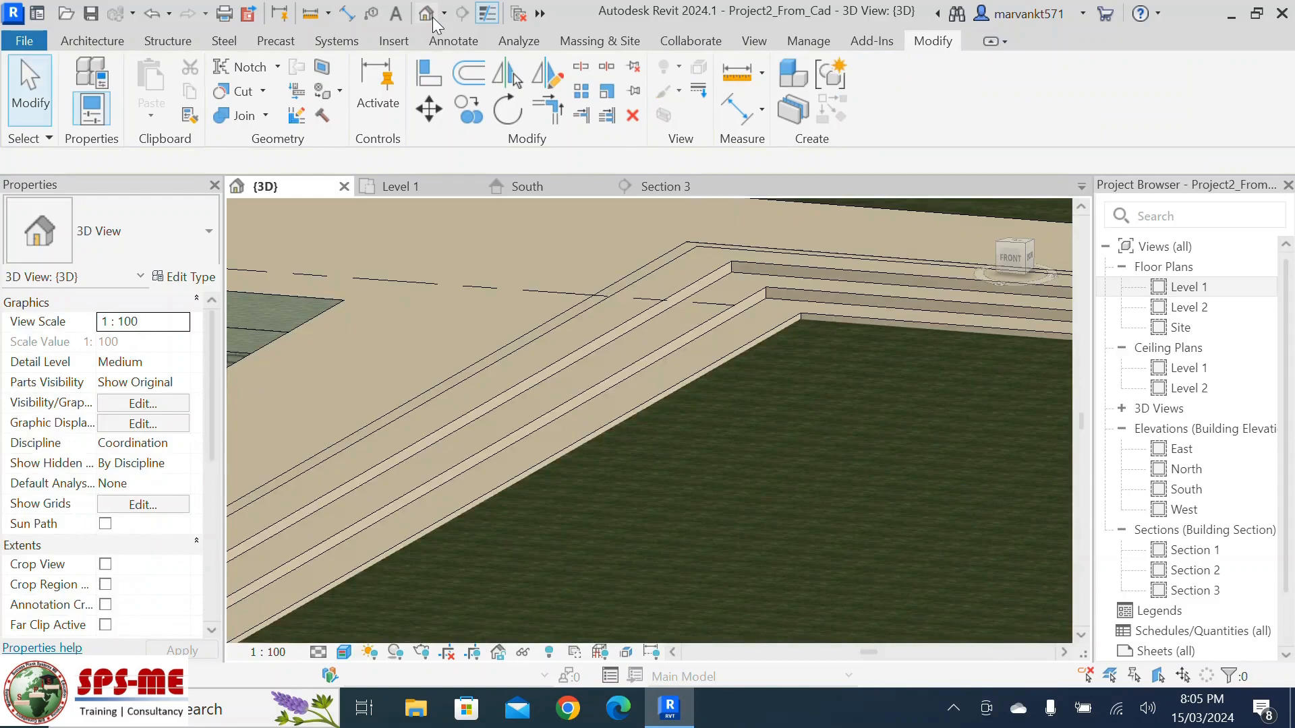
Examine the extent of the large Grass floor around the pavement and across the stair recess in 3D
scroll(753, 385, "down", 2)
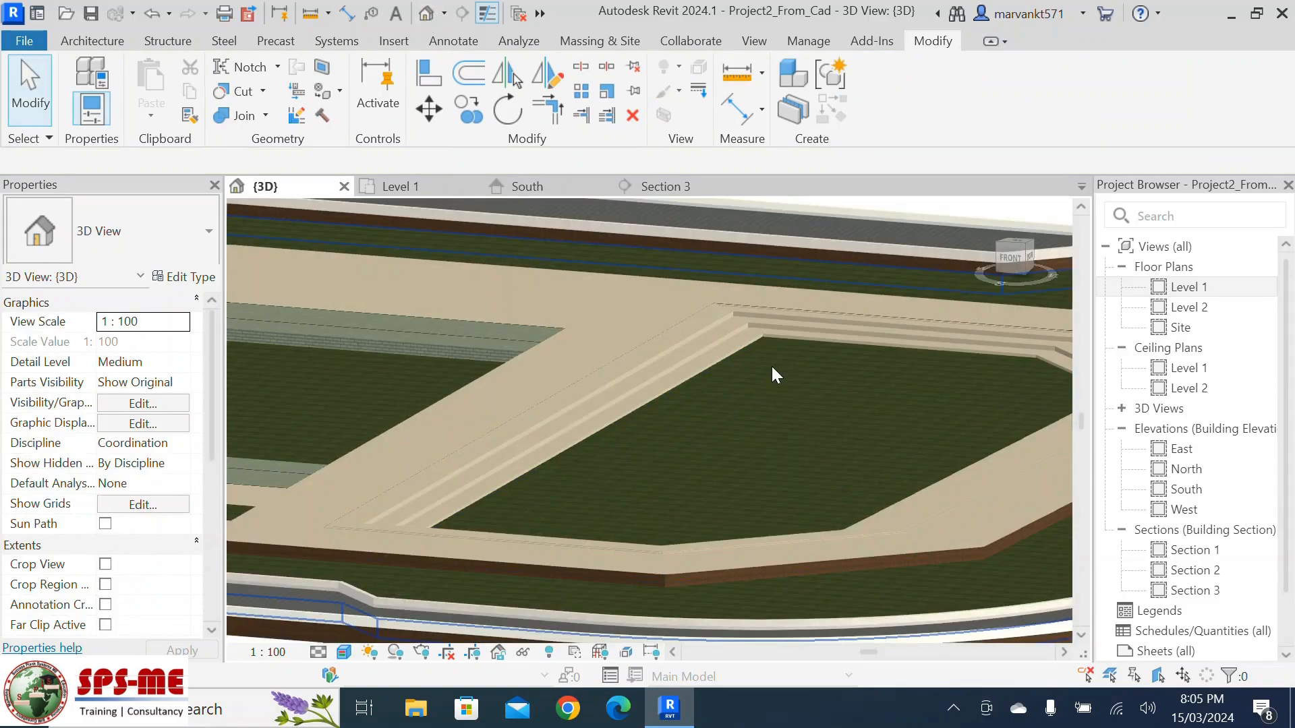
left_click(756, 352)
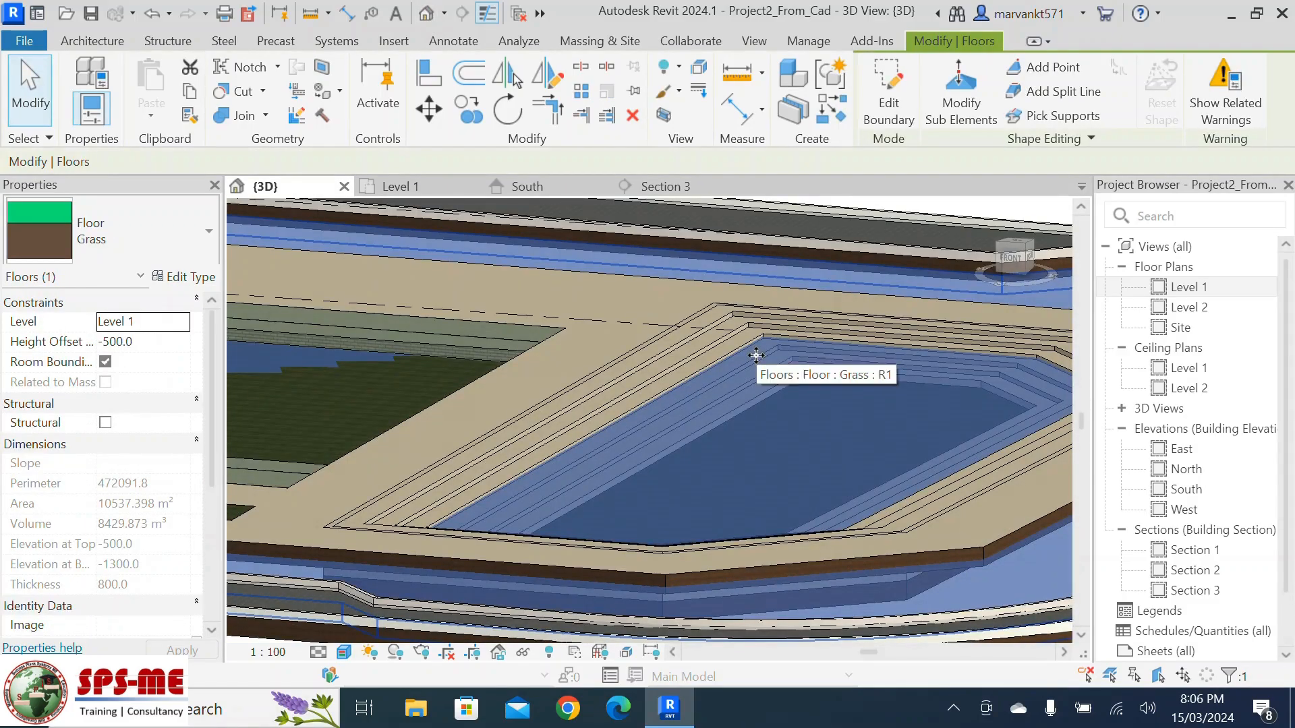
scroll(756, 355, "down", 3)
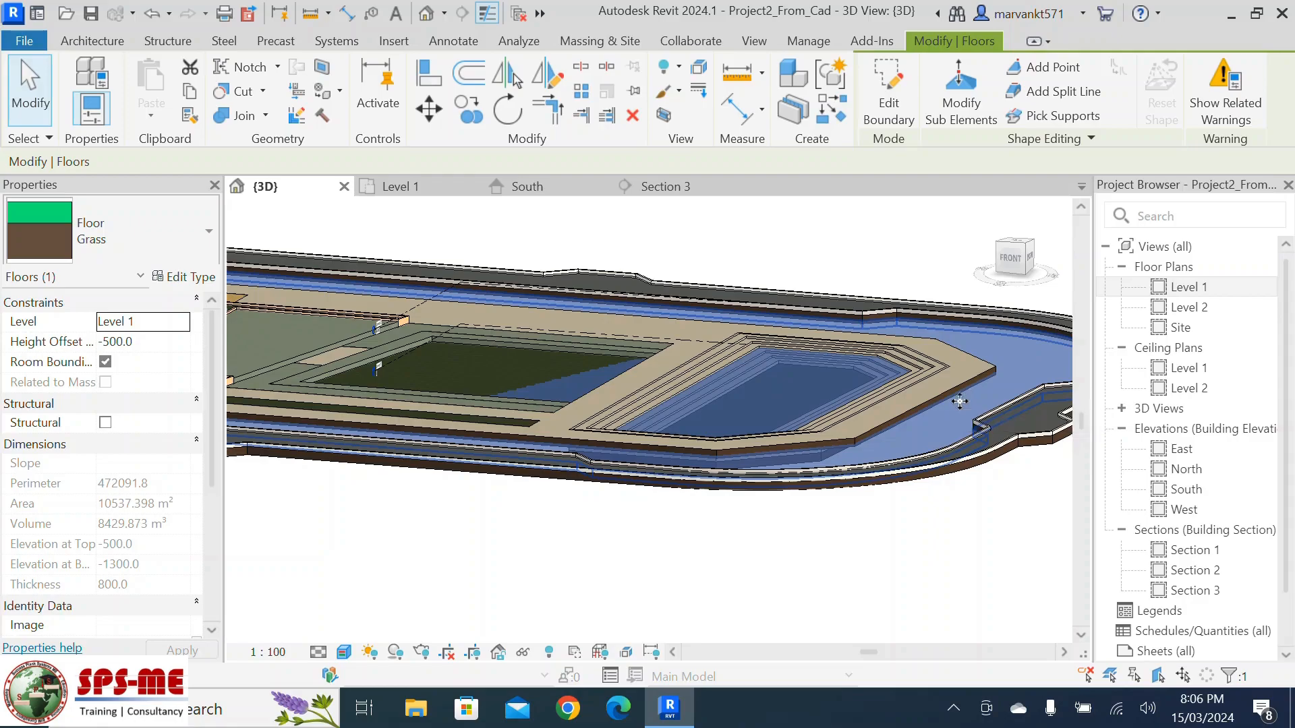
scroll(843, 432, "down", 3)
middle_click_drag(636, 522, 752, 575, "shift")
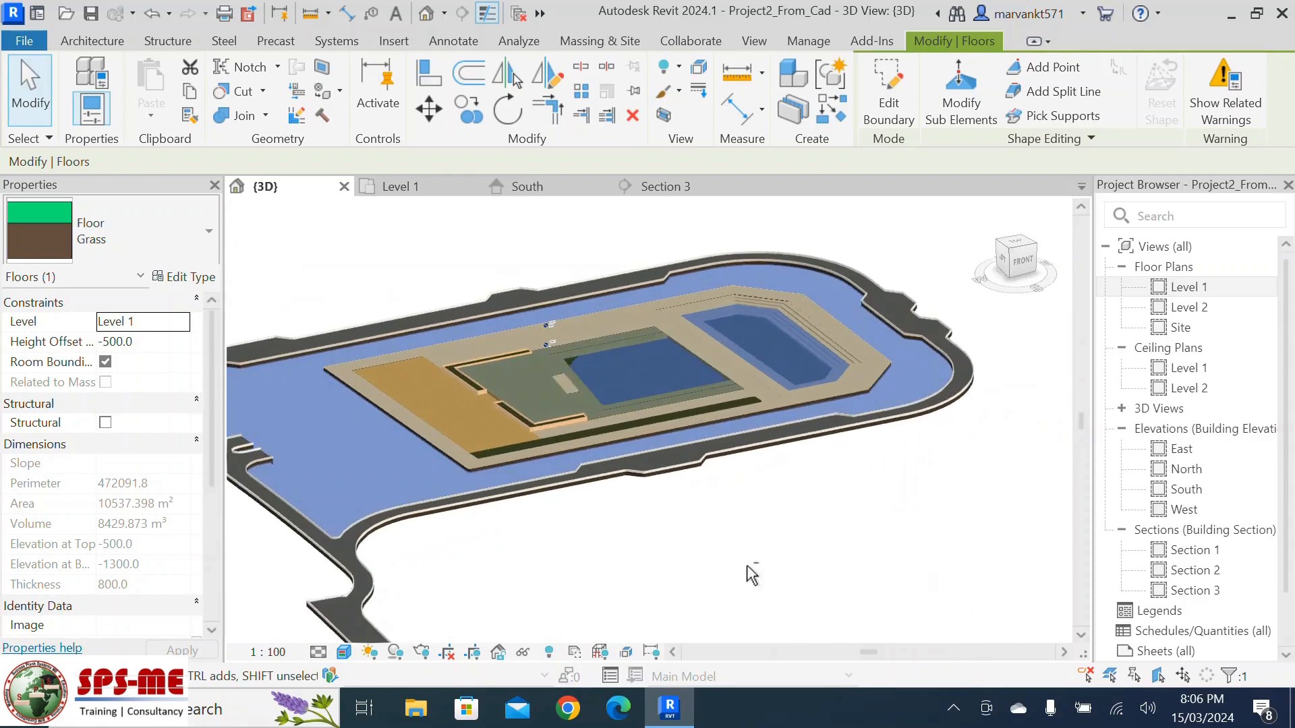
left_click(838, 537)
scroll(816, 371, "up", 5)
scroll(936, 311, "up", 2)
left_click(936, 311)
scroll(615, 297, "up", 3)
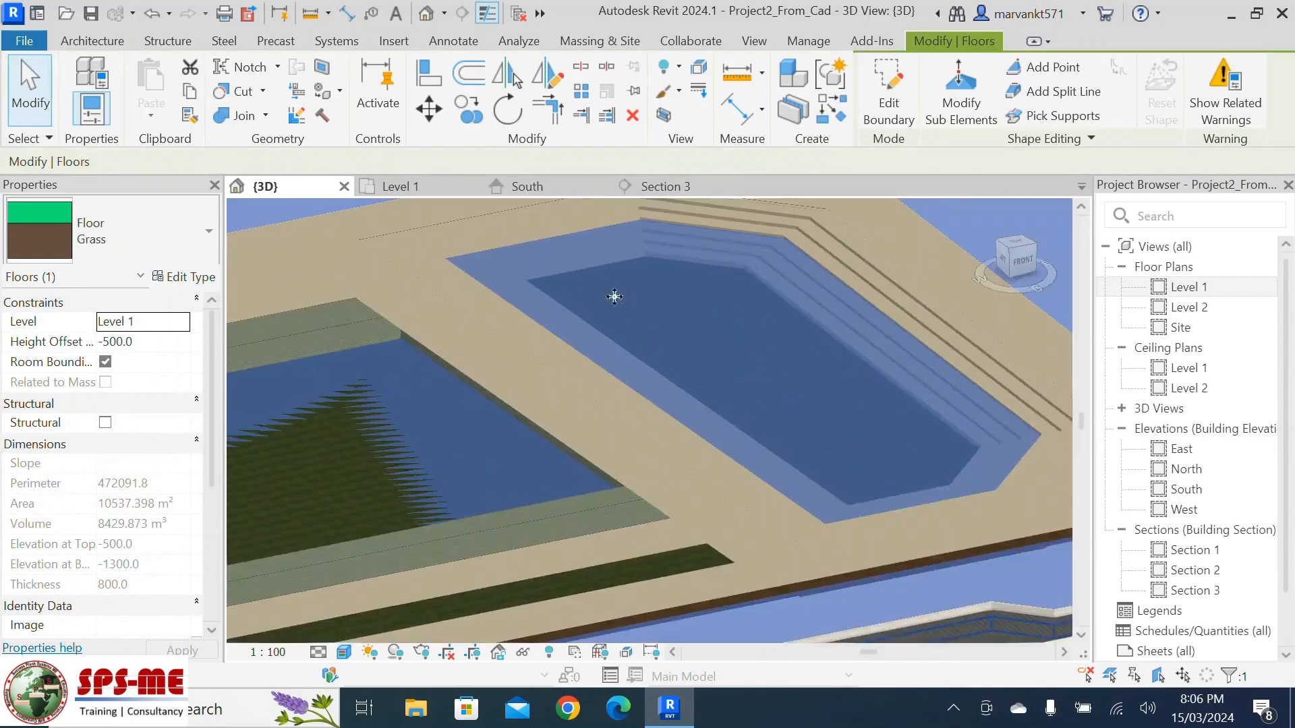
scroll(615, 297, "up", 2)
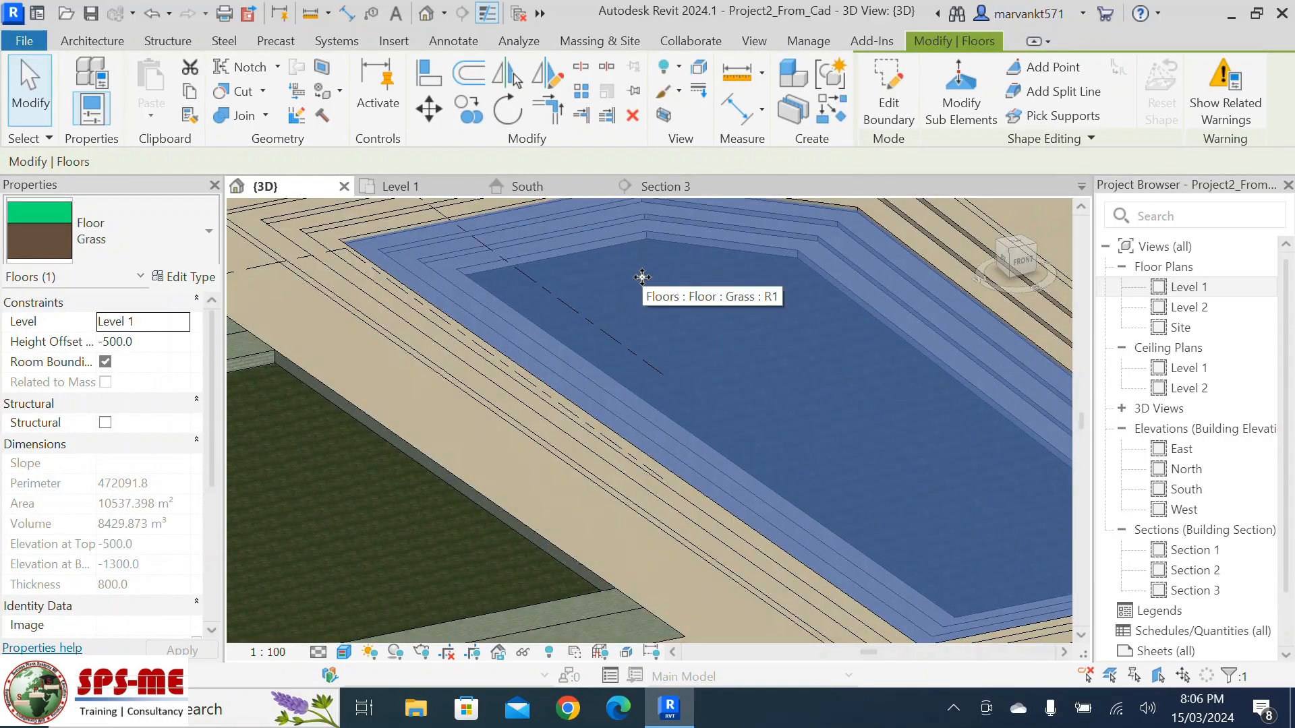
scroll(667, 296, "down", 6)
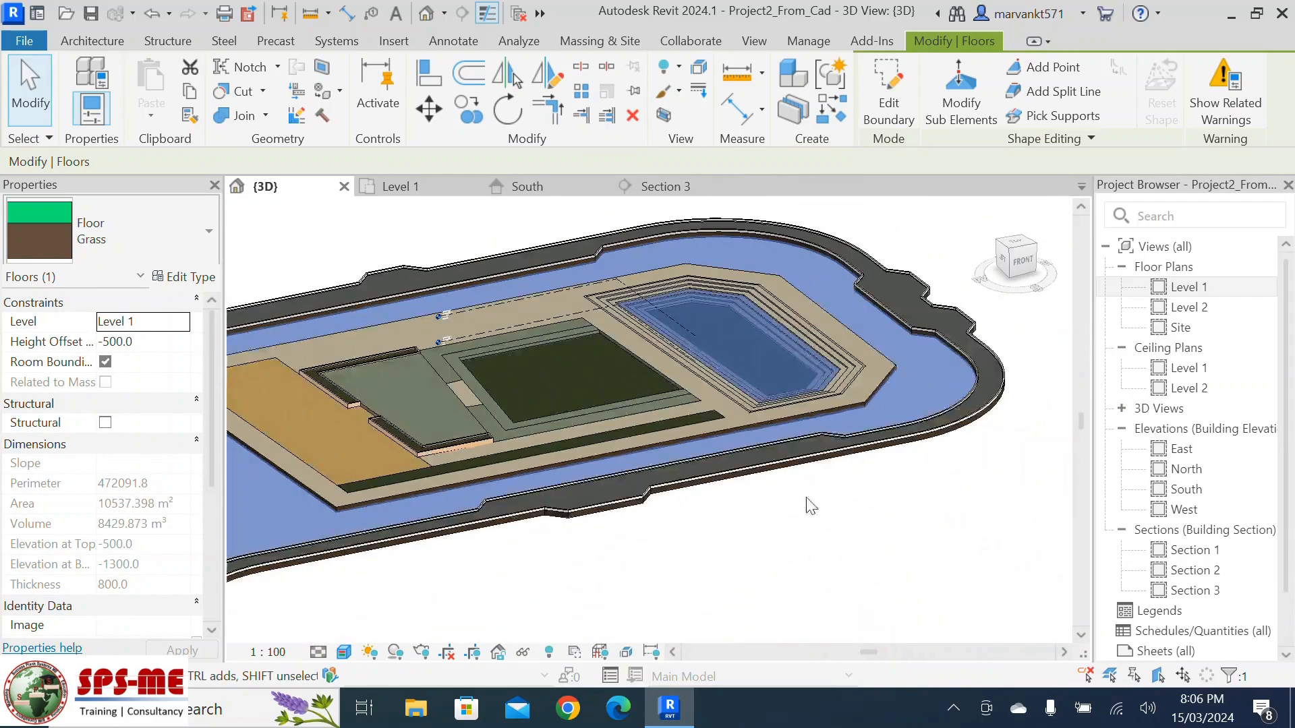
left_click(818, 515)
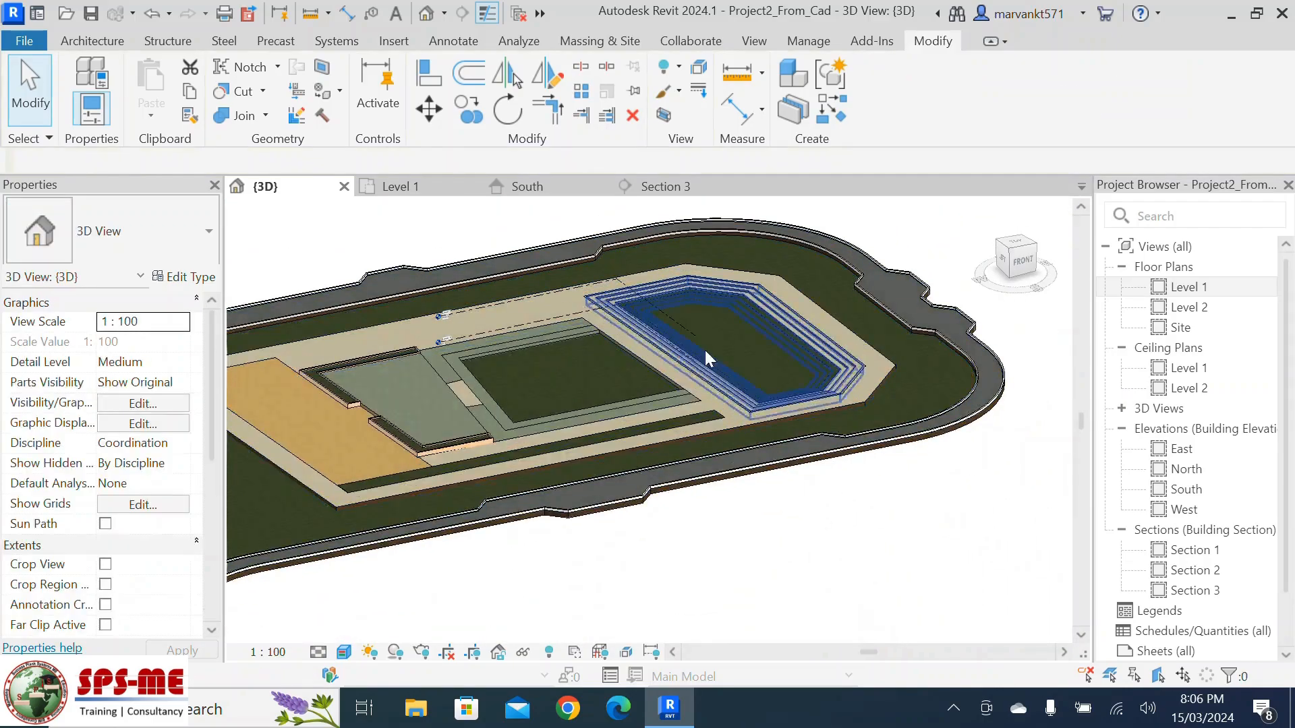
Open the boundary sketch of the large Grass floor around the pavement and show it in the Level 1 plan
left_click(801, 268)
scroll(792, 306, "down", 3)
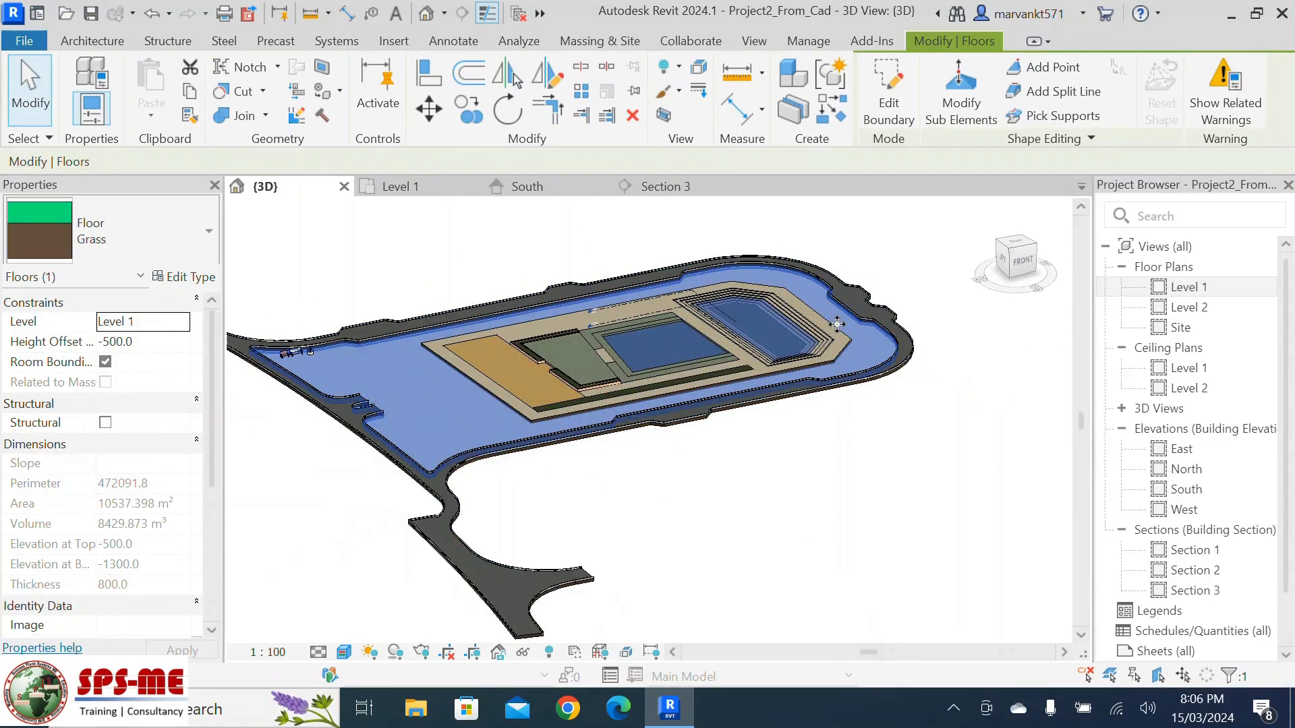
left_click(888, 112)
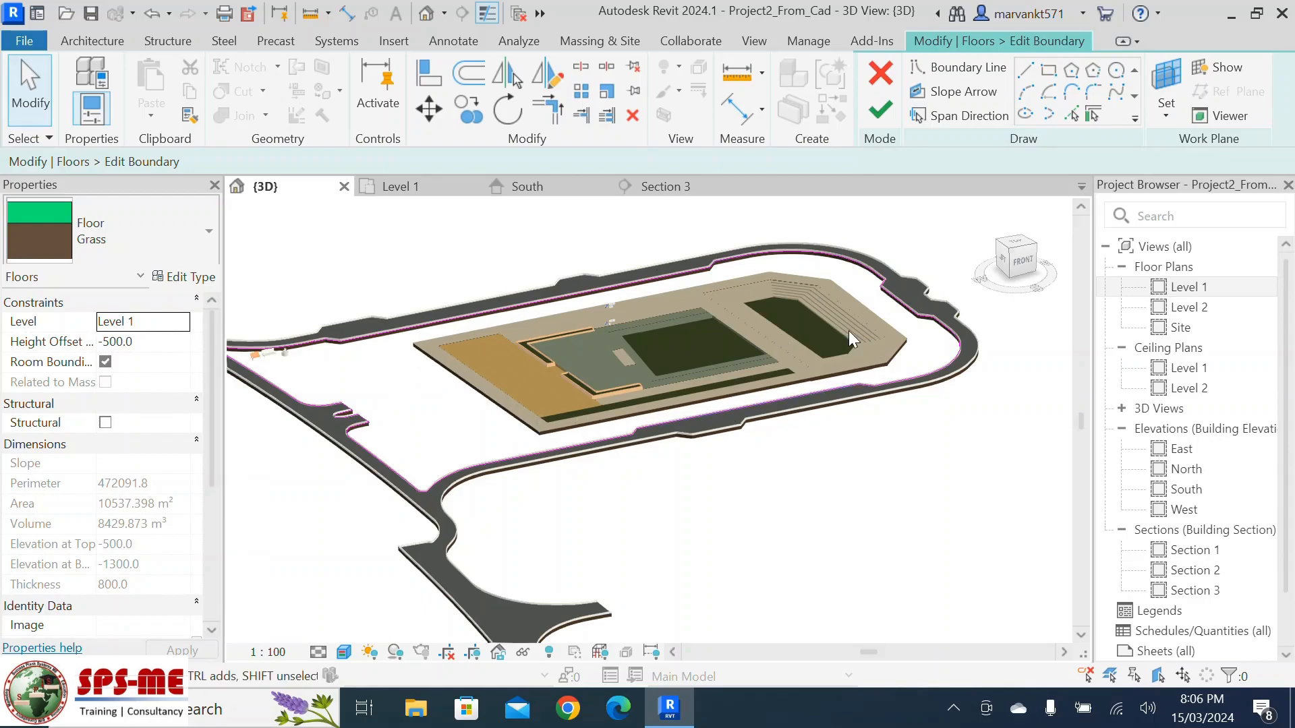
scroll(849, 331, "up", 6)
scroll(831, 333, "down", 8)
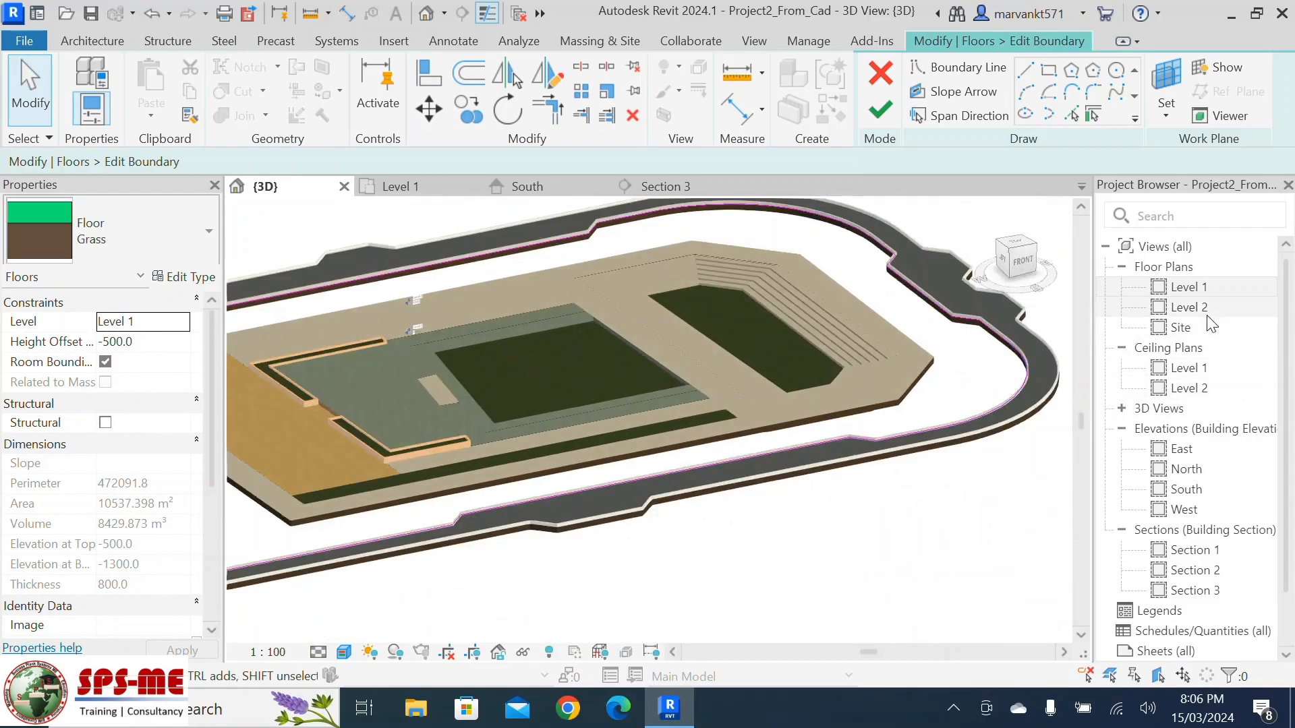
double_click(1187, 288)
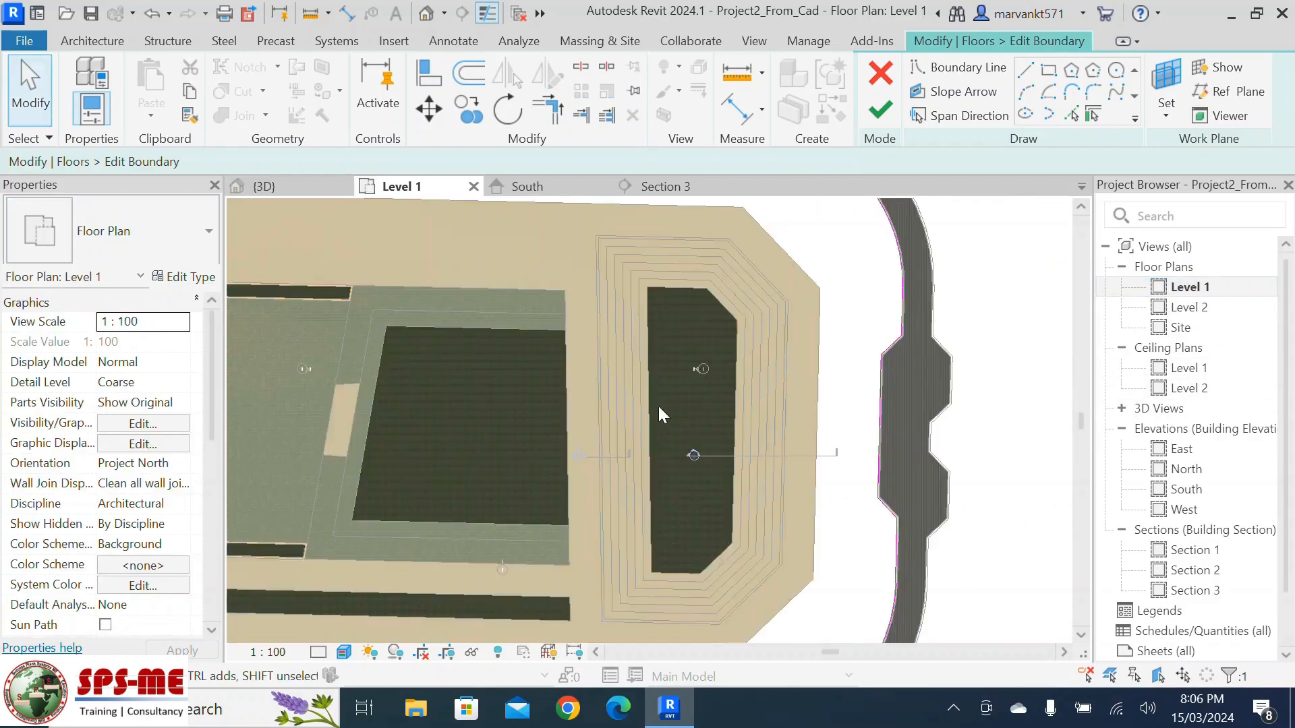
Add the pavement's six outer edges as an inner boundary loop of the Grass floor and finish the boundary edit
scroll(829, 419, "down", 3)
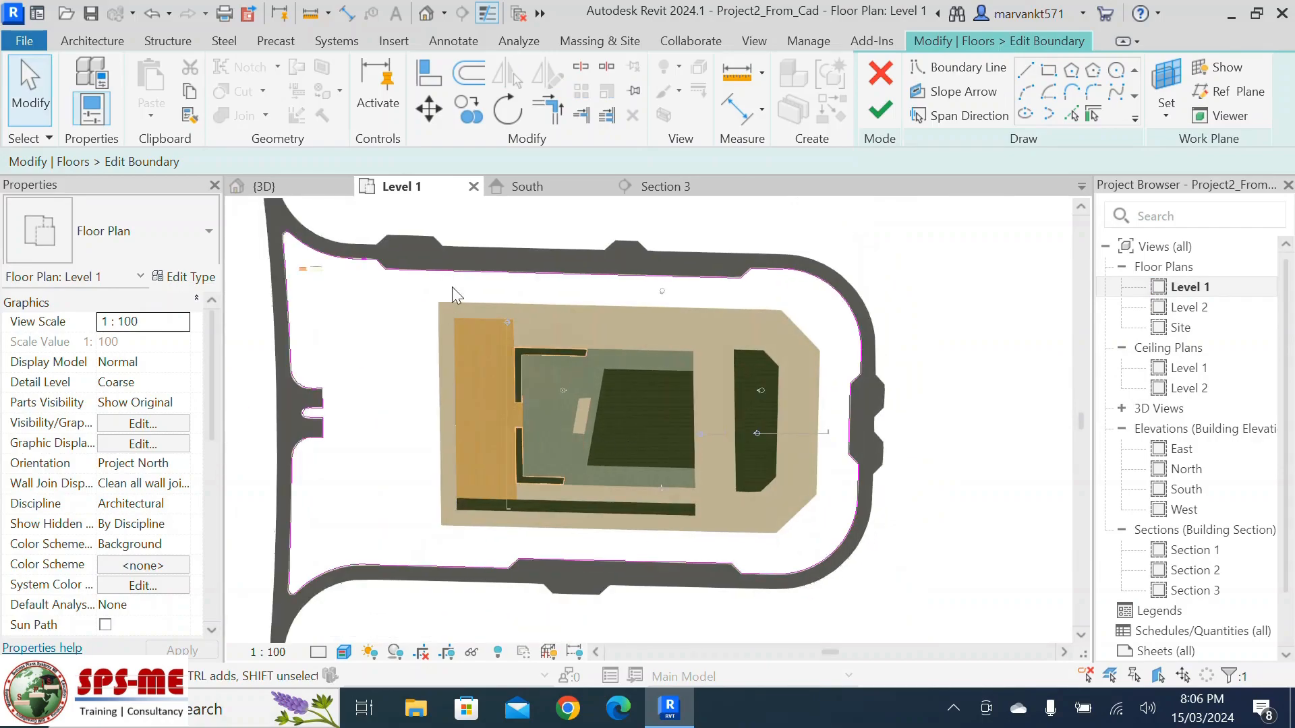
scroll(717, 287, "up", 3)
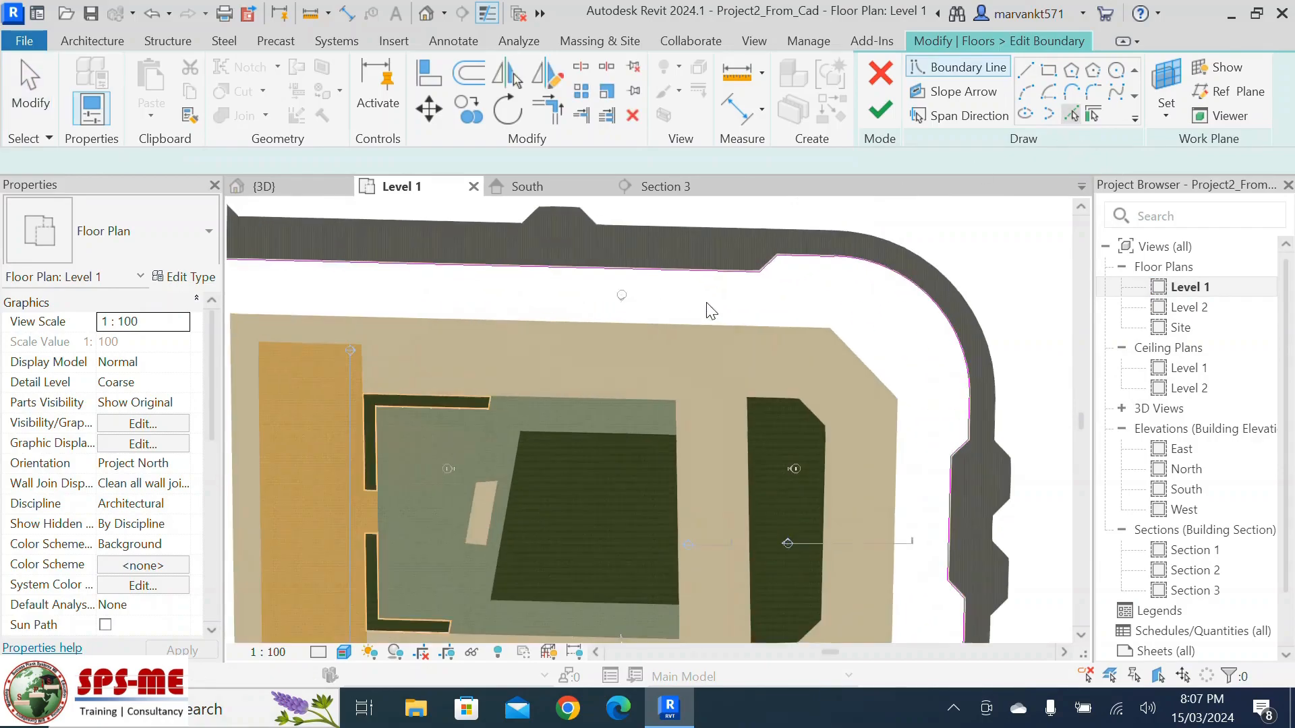
left_click(852, 350)
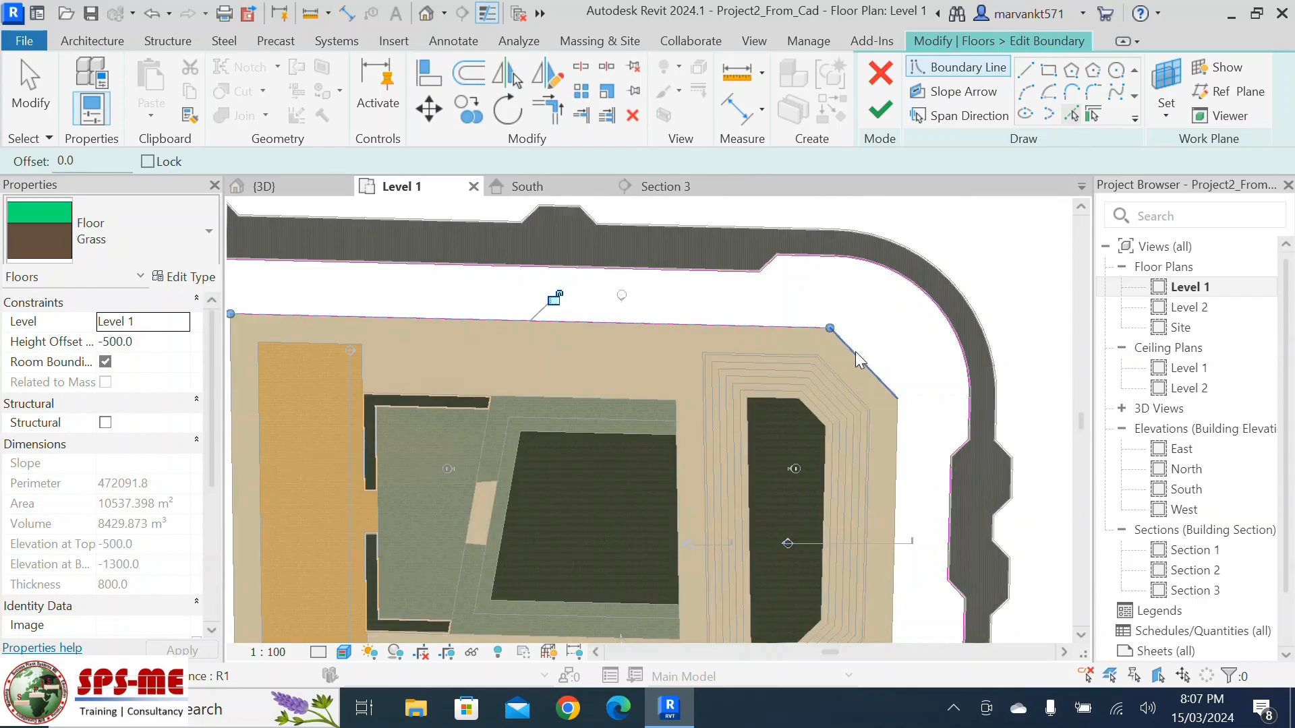
scroll(890, 324, "down", 3)
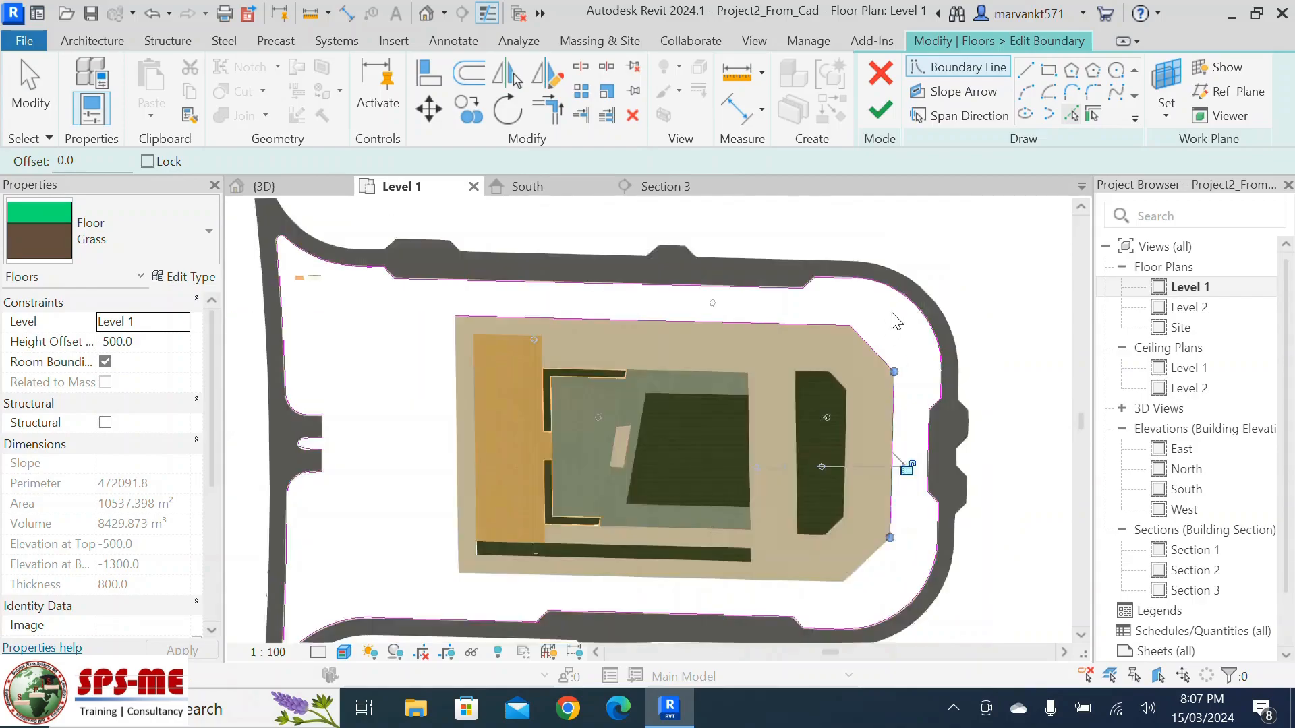
scroll(845, 572, "up", 4)
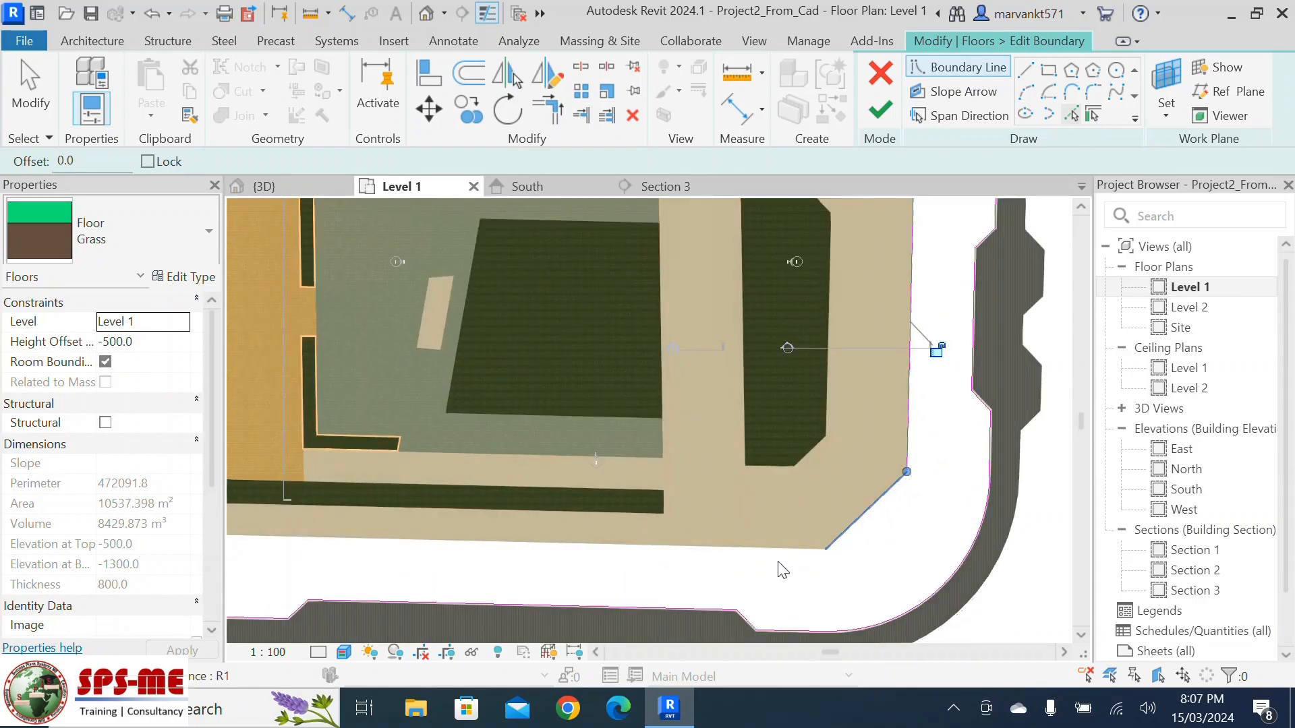
left_click(766, 547)
scroll(884, 540, "down", 4)
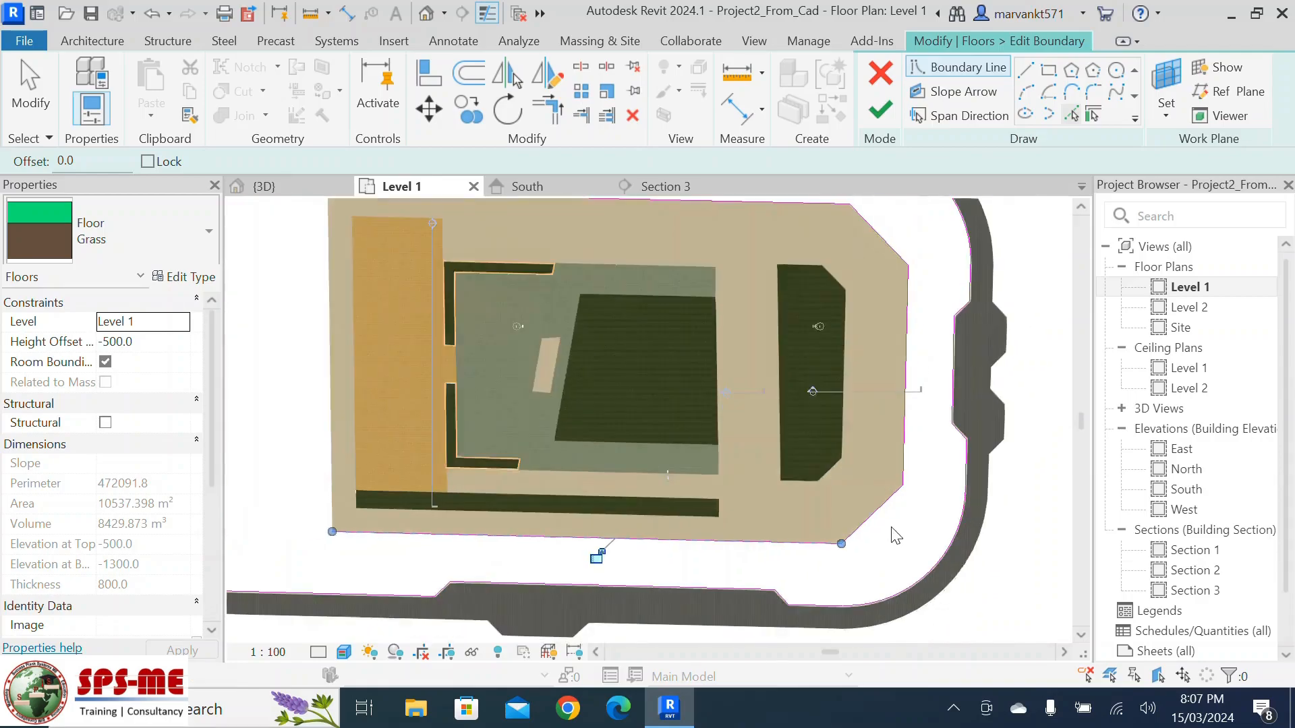
left_click(517, 487)
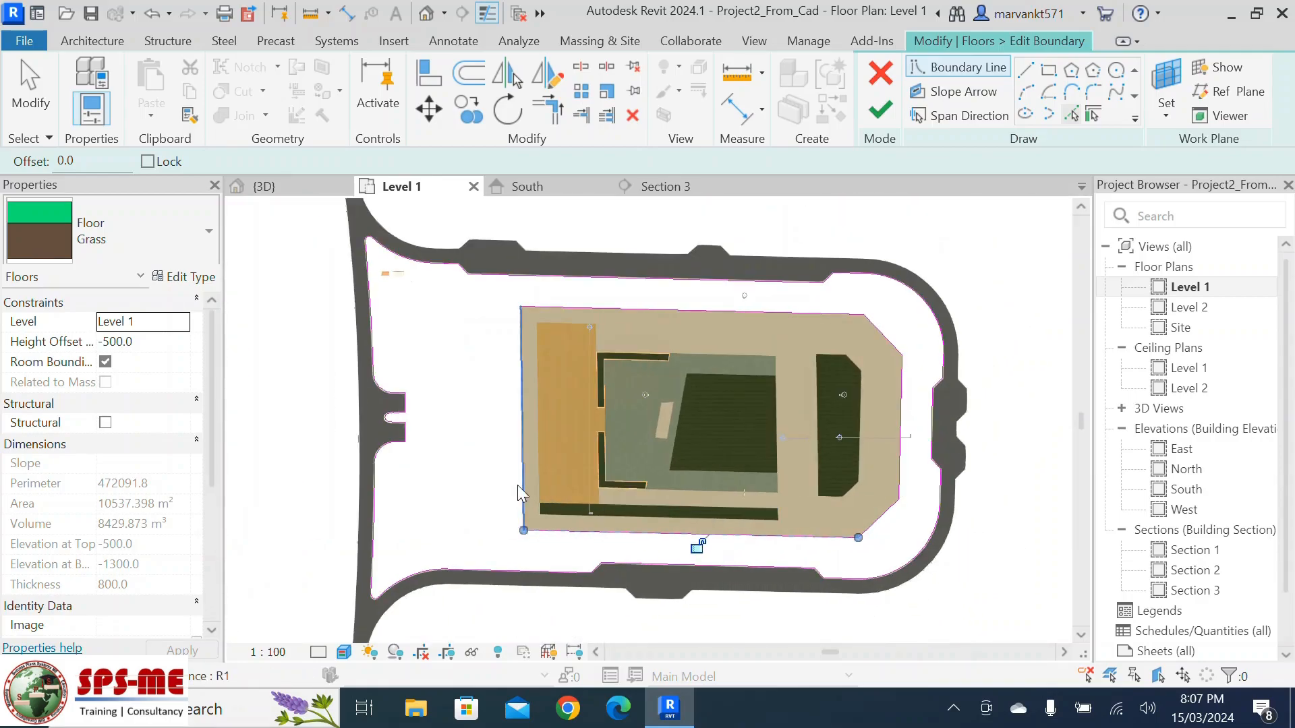
left_click(881, 110)
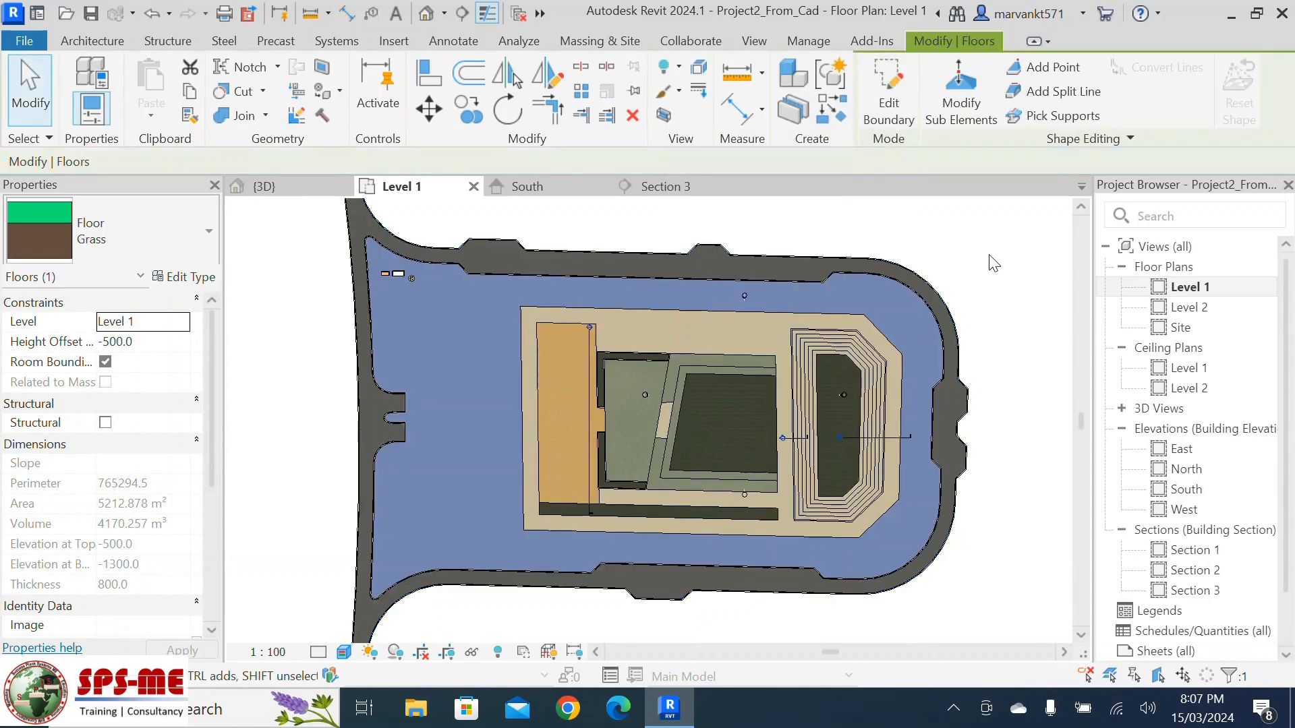
left_click(991, 261)
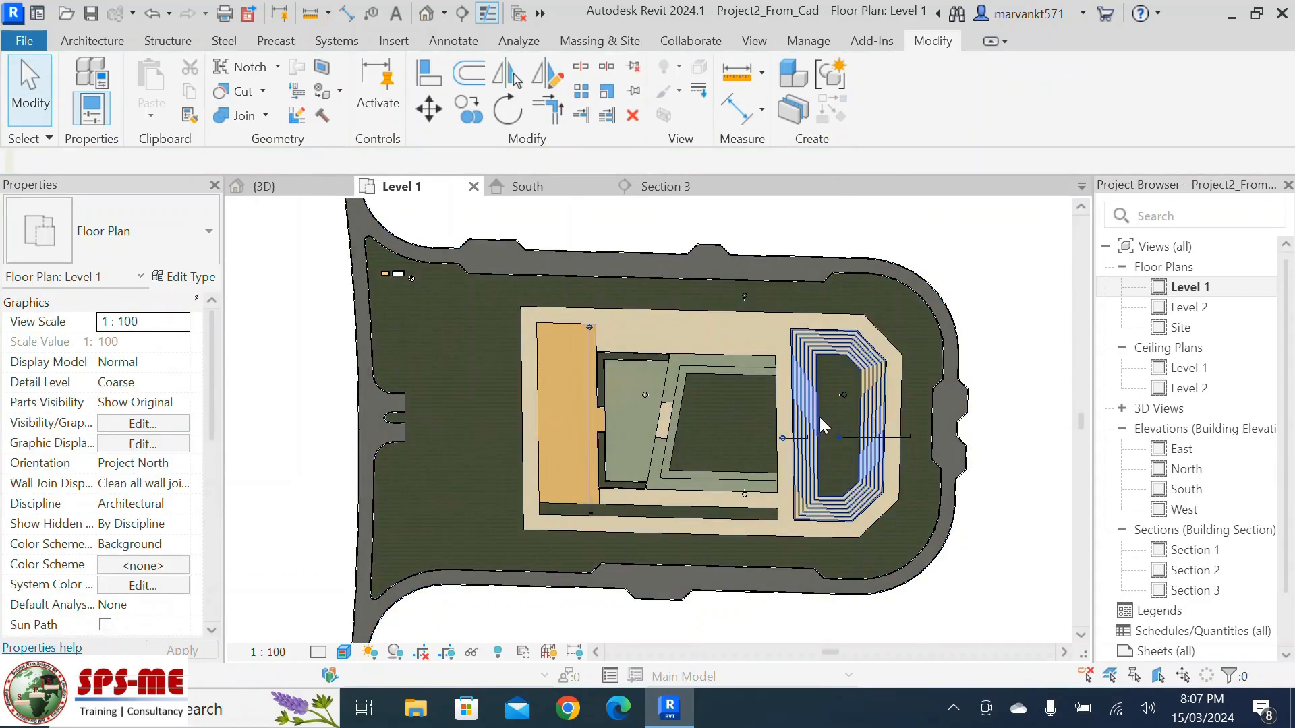
Return to the 3D view and check the recessed Grass floor enclosed by the stairs
scroll(841, 451, "up", 3)
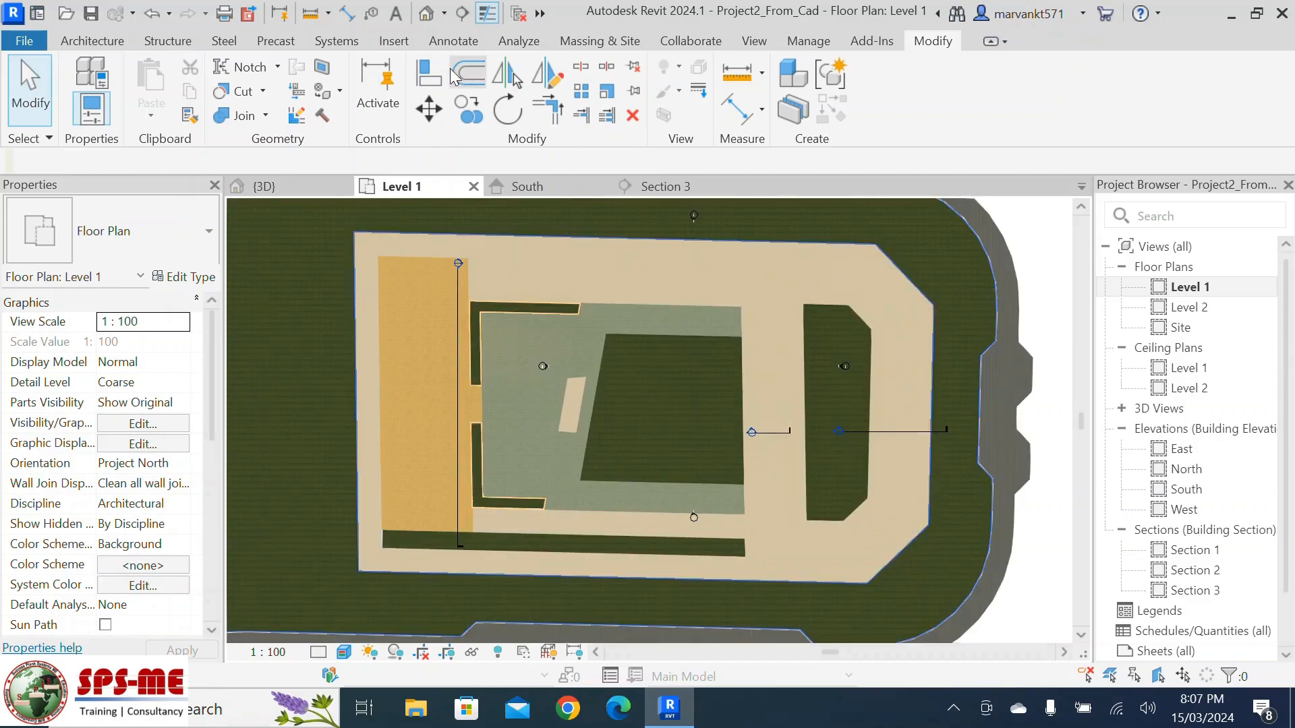
left_click(425, 13)
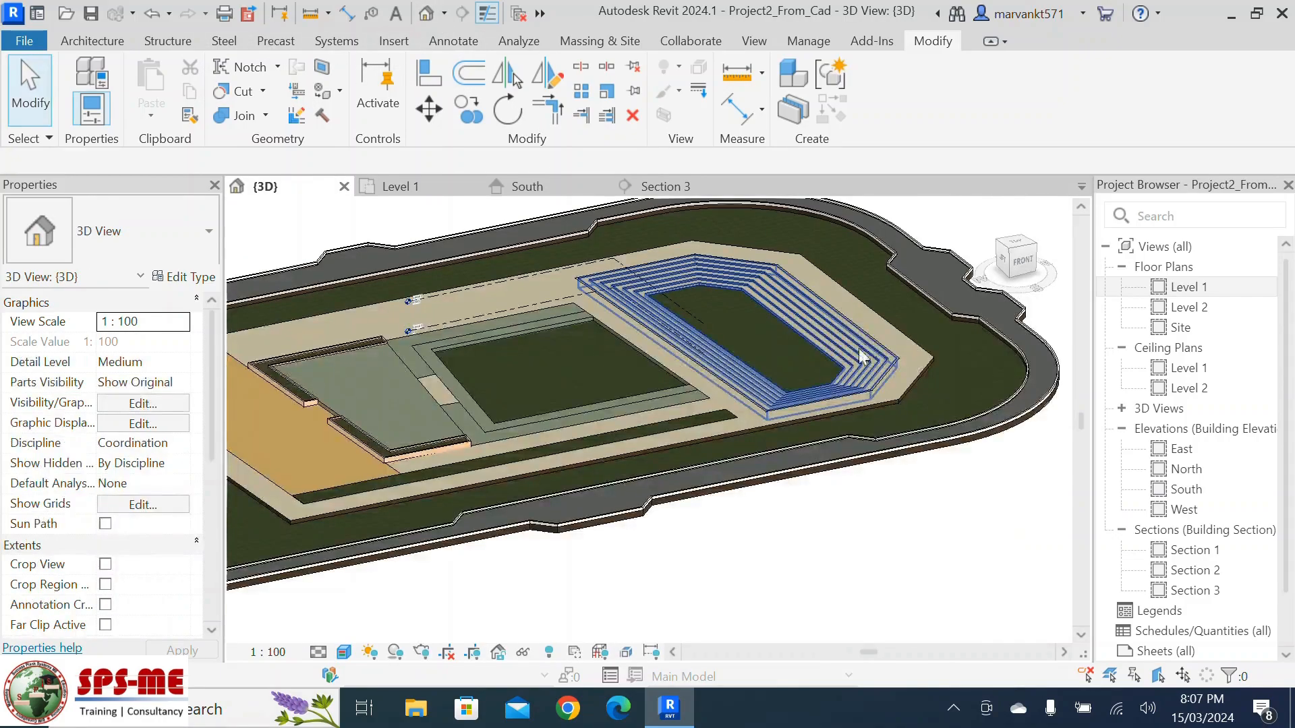
scroll(799, 351, "up", 5)
scroll(793, 342, "up", 4)
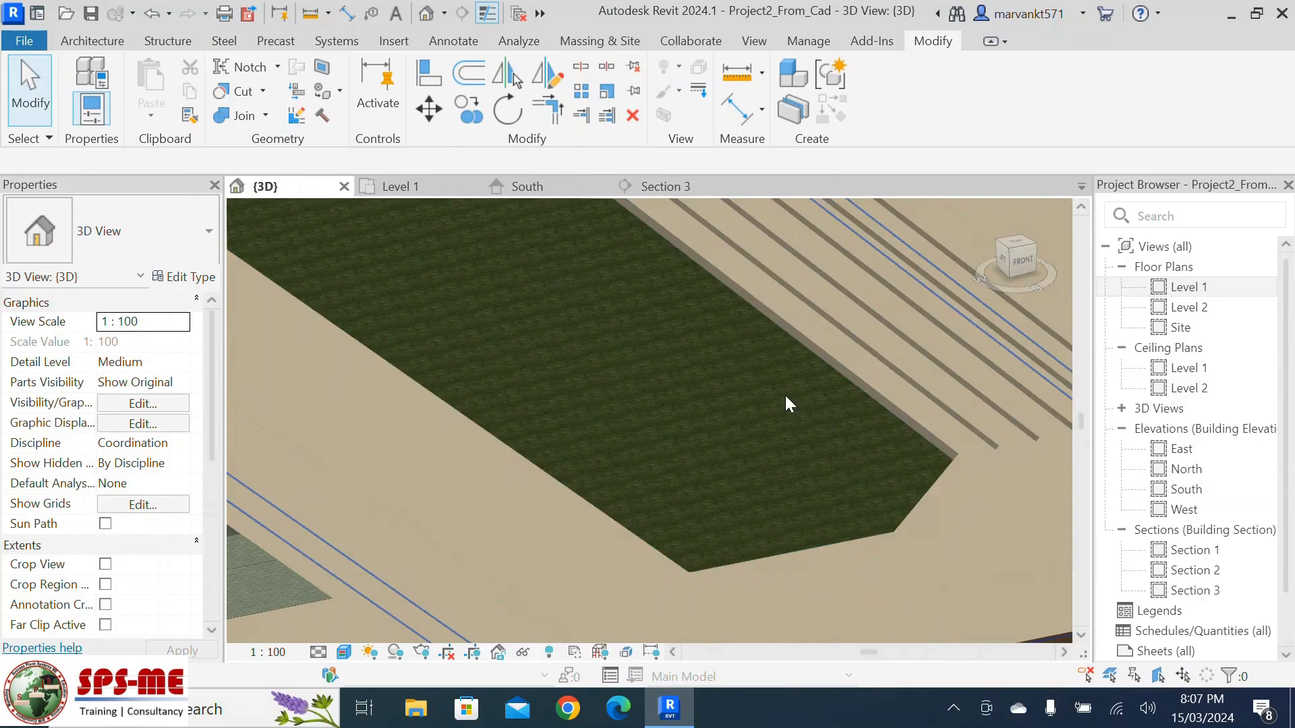
left_click(778, 386)
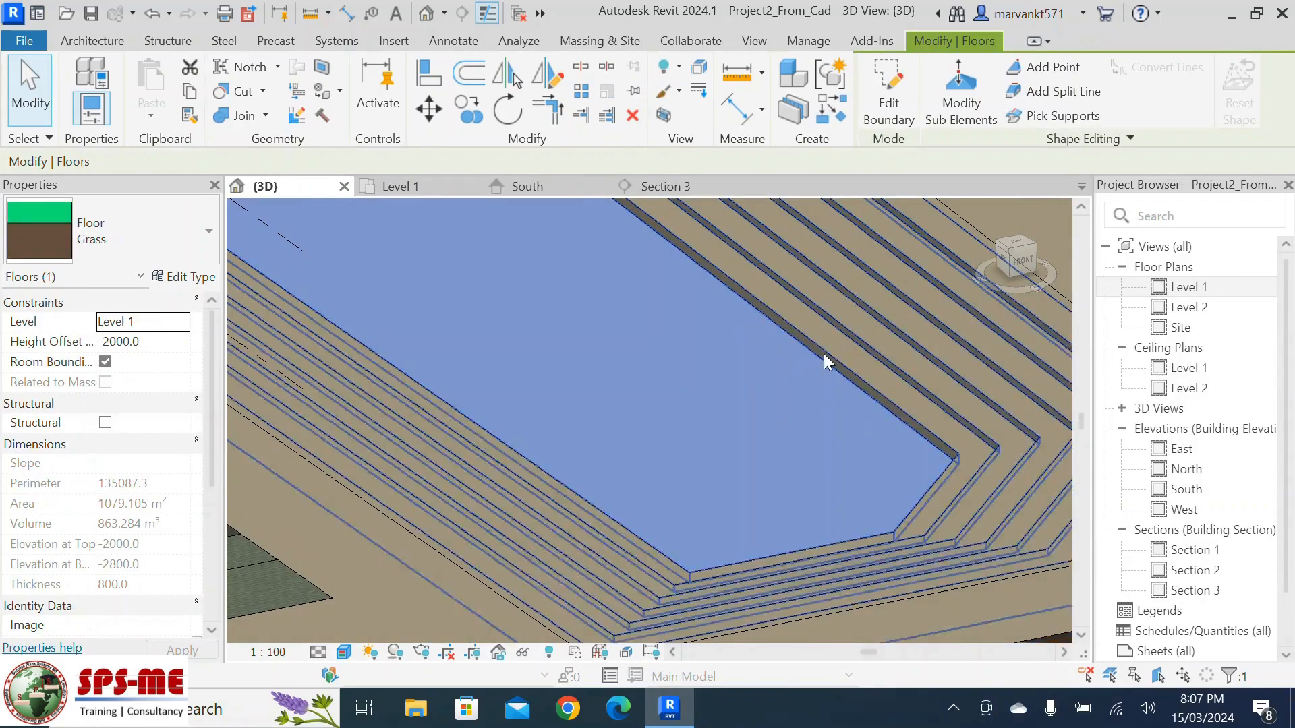
scroll(776, 377, "down", 5)
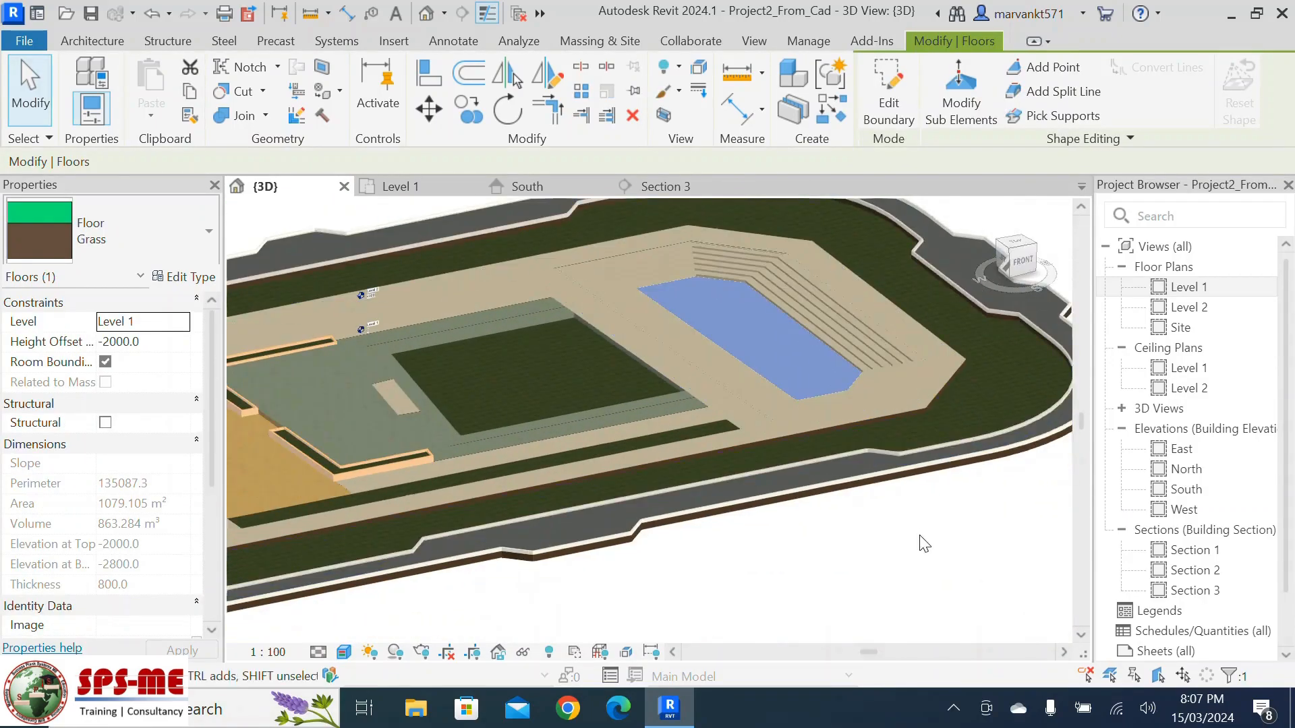
left_click(923, 536)
Inspect the stairs, the recessed grass and the surrounding site from several sides in 3D
middle_click_drag(913, 551, 765, 459, "shift")
scroll(776, 431, "up", 6)
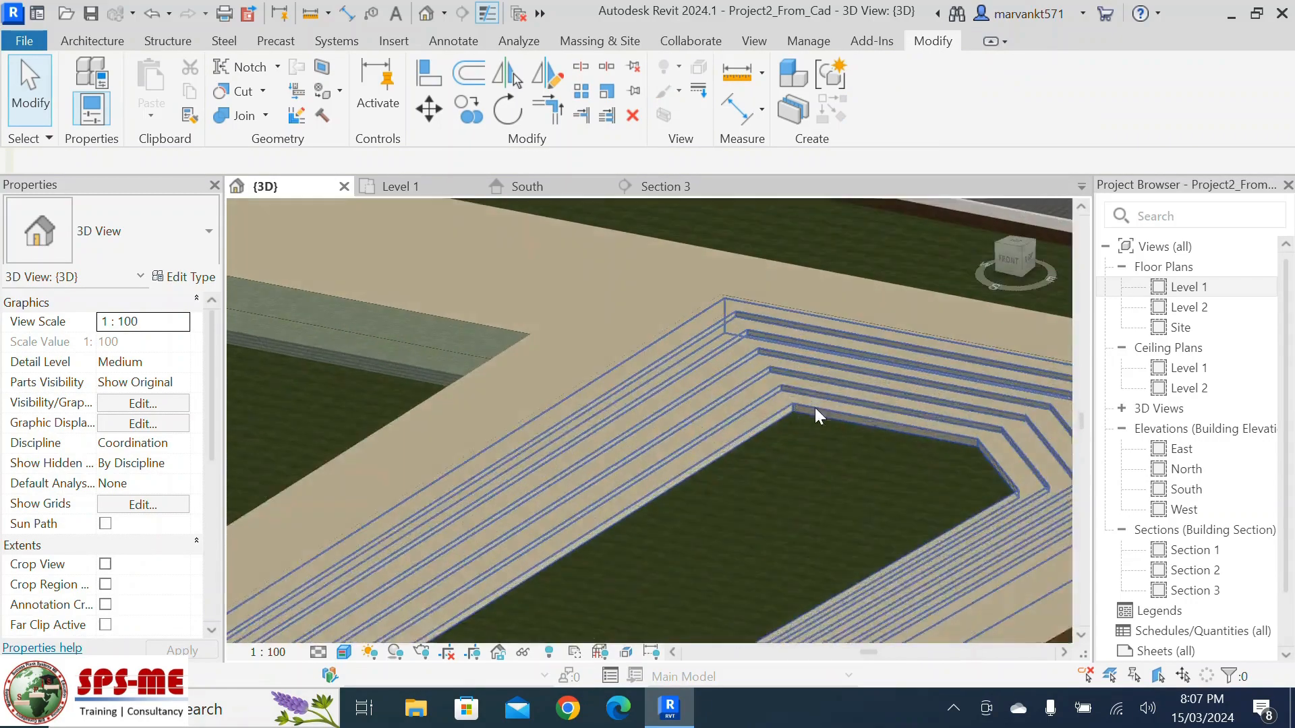
scroll(691, 341, "up", 2)
scroll(691, 342, "down", 3)
middle_click_drag(833, 313, 746, 500, "shift")
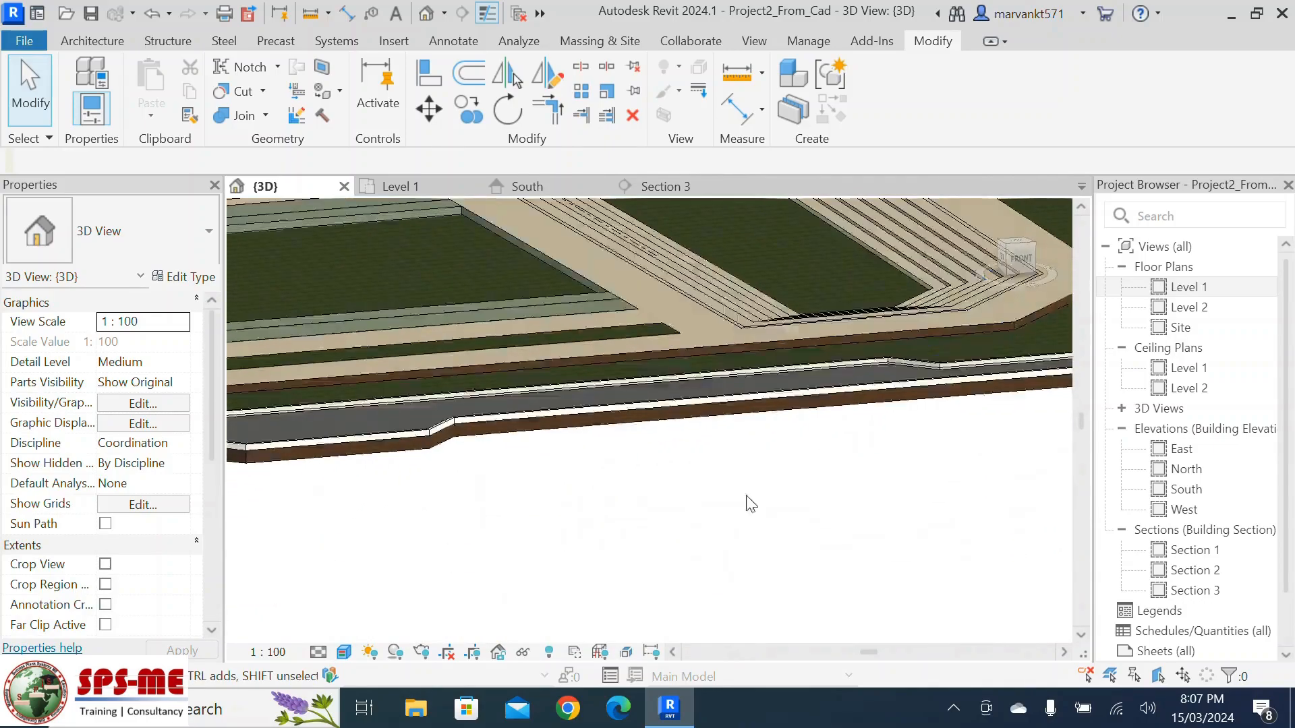
scroll(742, 516, "down", 5)
scroll(573, 269, "up", 6)
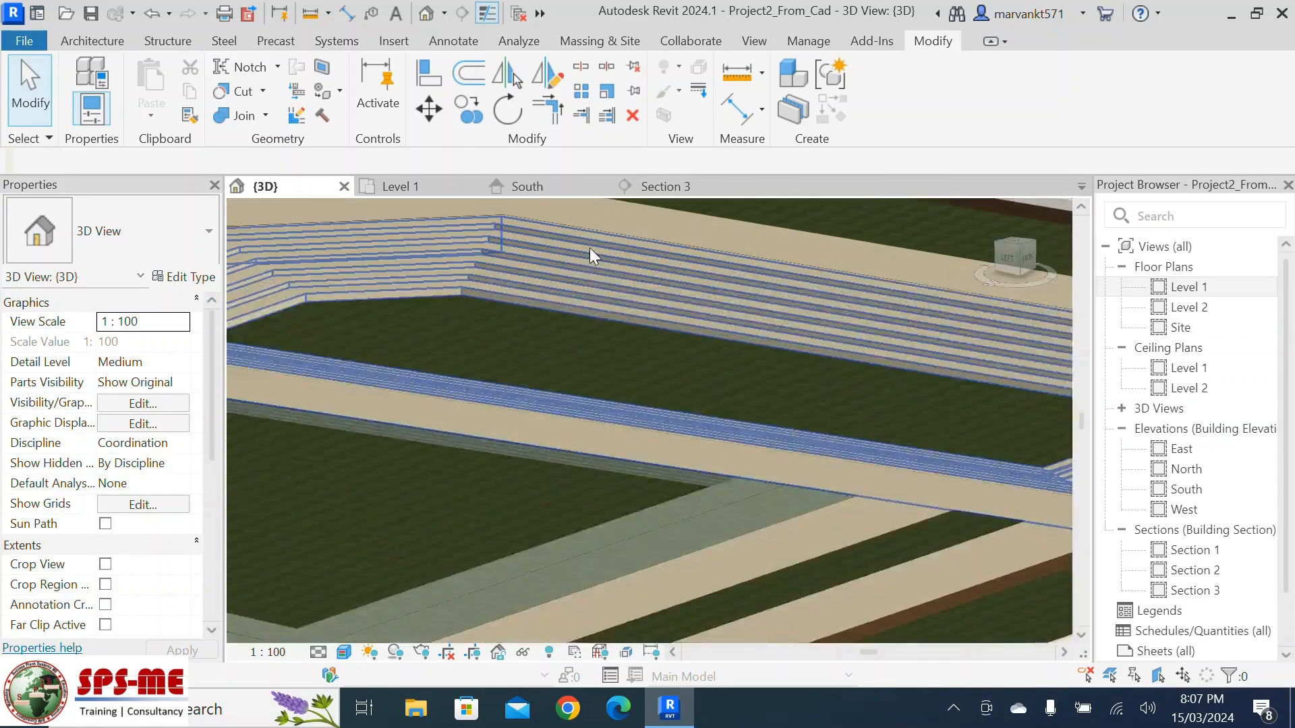
middle_click_drag(529, 463, 599, 491, "shift")
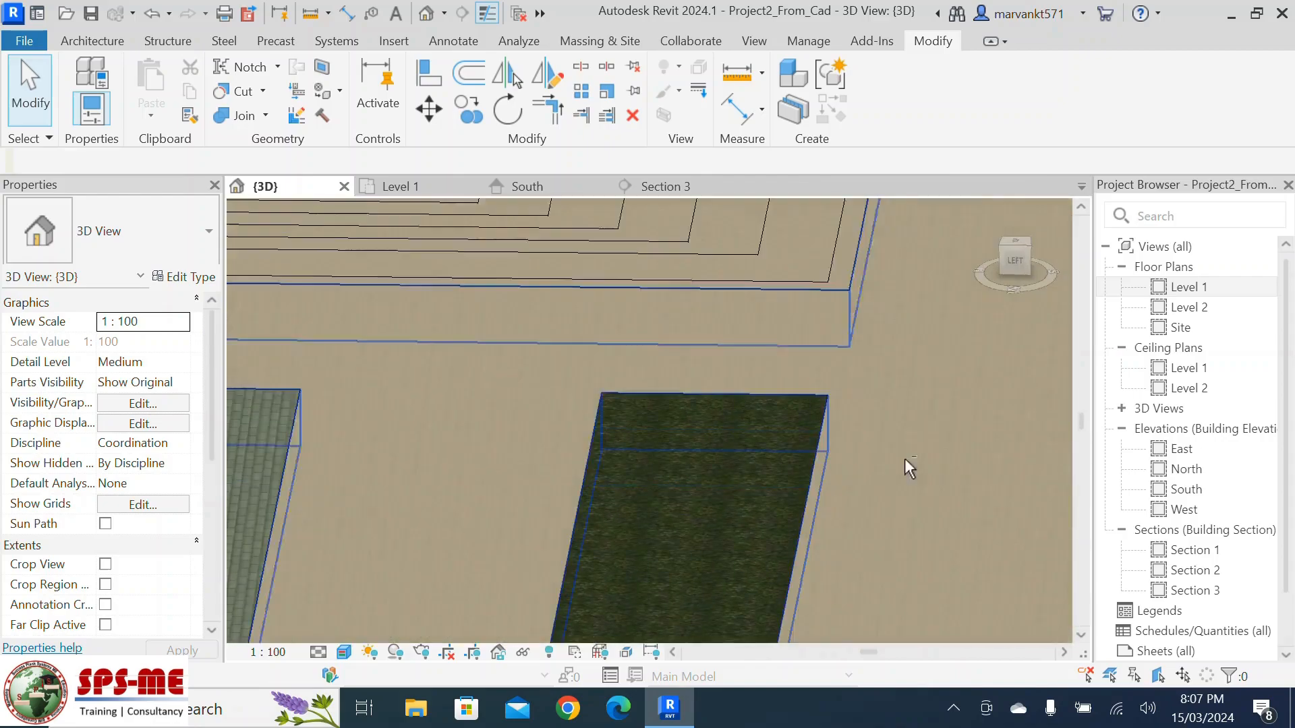
scroll(905, 429, "down", 6)
middle_click_drag(644, 452, 589, 500, "shift")
scroll(489, 324, "down", 5)
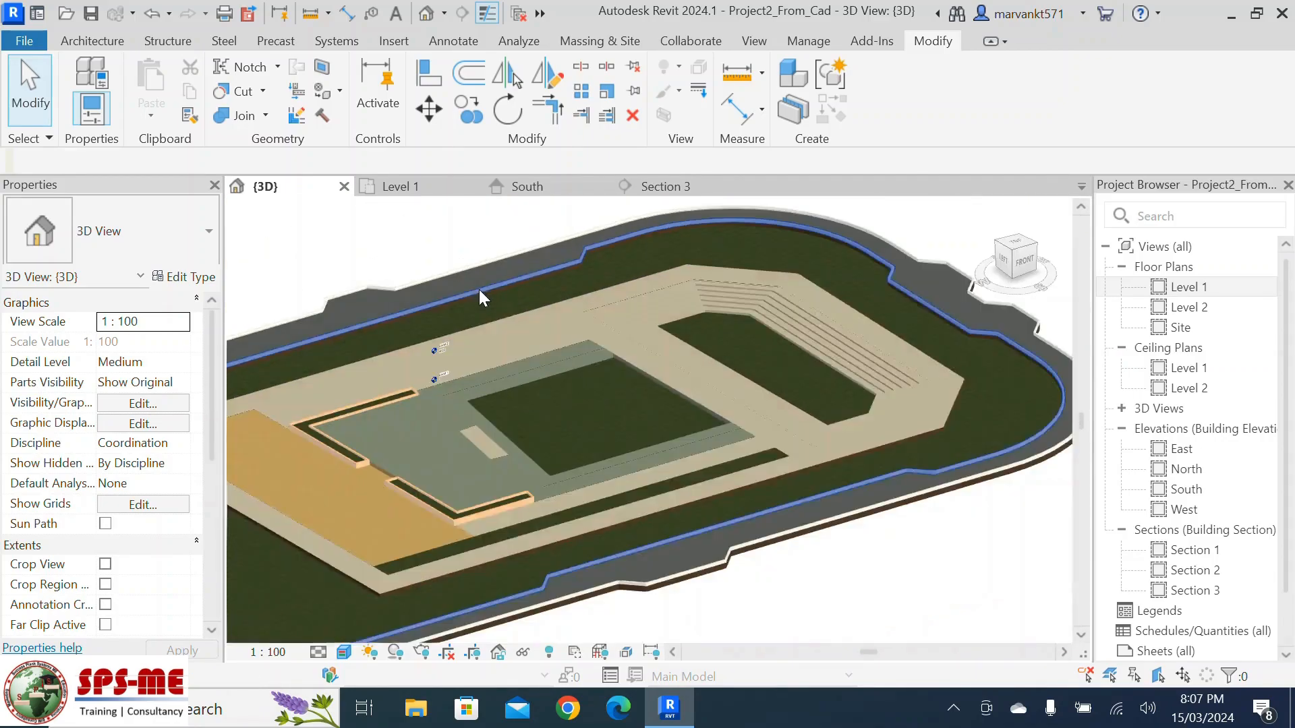
scroll(675, 324, "up", 4)
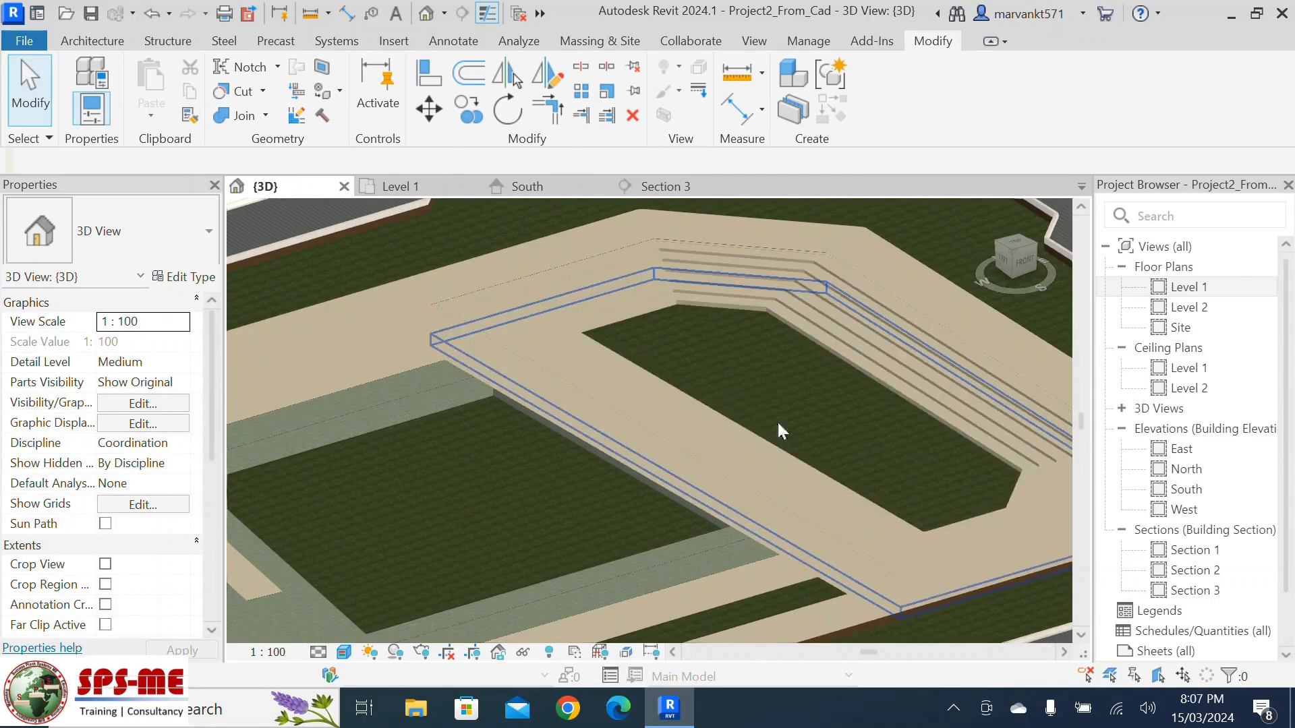
scroll(676, 390, "down", 5)
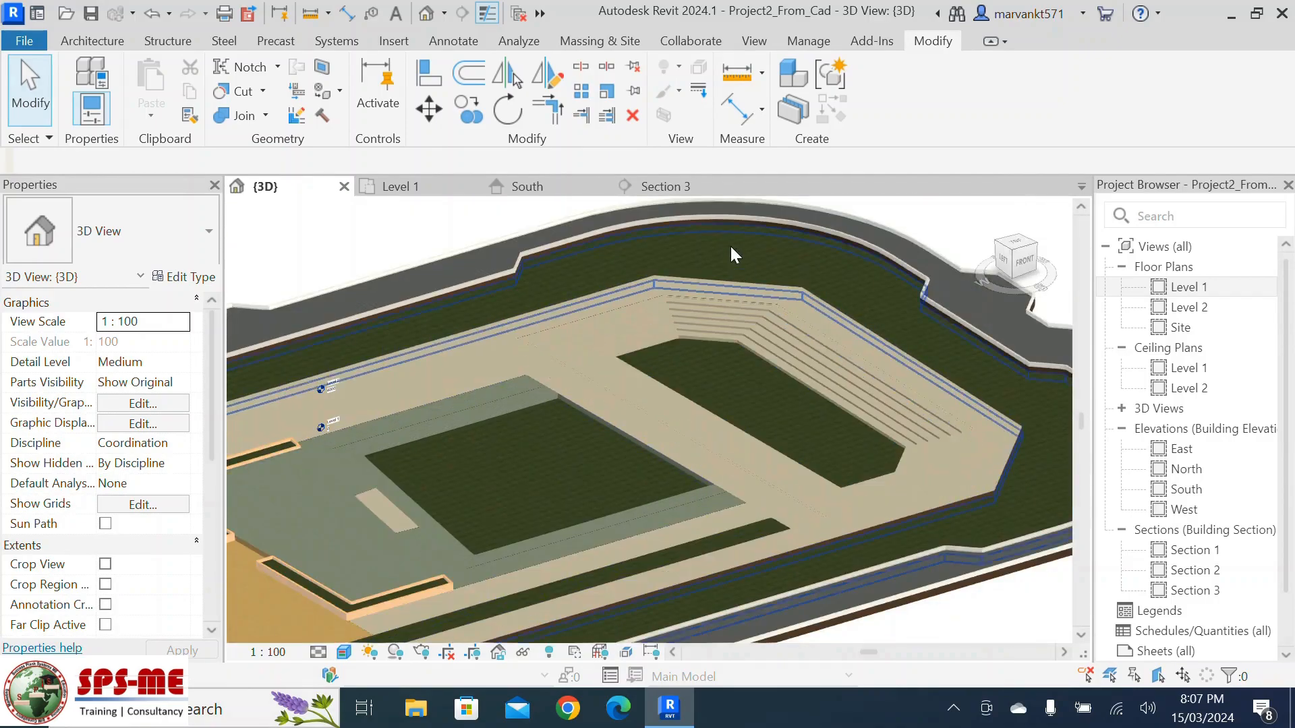
scroll(715, 317, "down", 4)
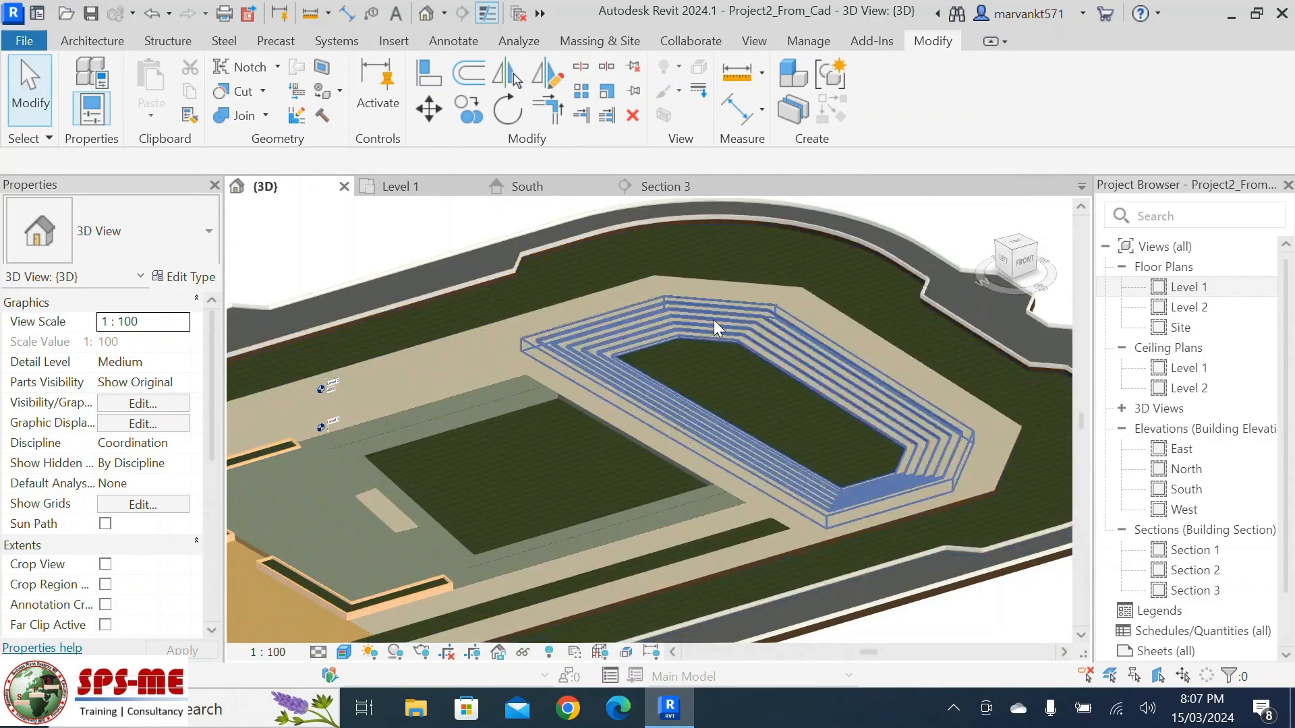
middle_click_drag(872, 486, 715, 484, "shift")
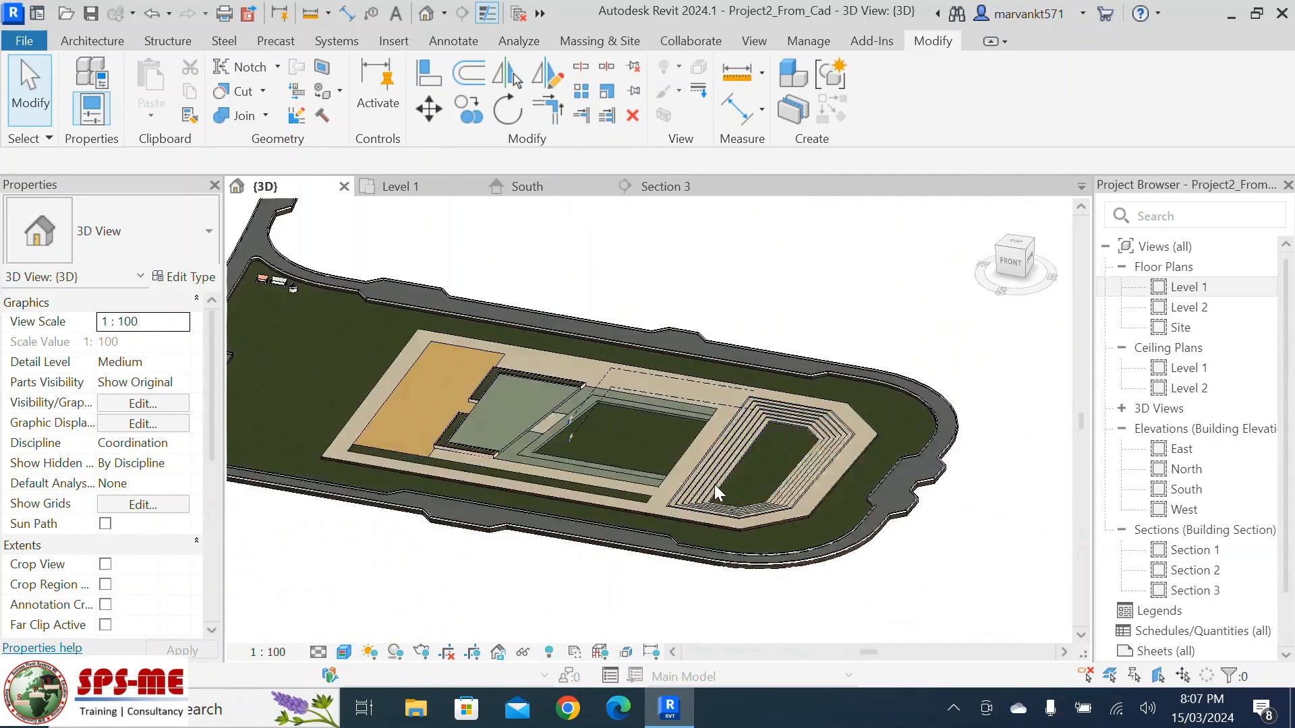
Select the large Grass floor and examine the stairs, the recessed grass and the pavement edge from several sides in 3D
left_click(338, 358)
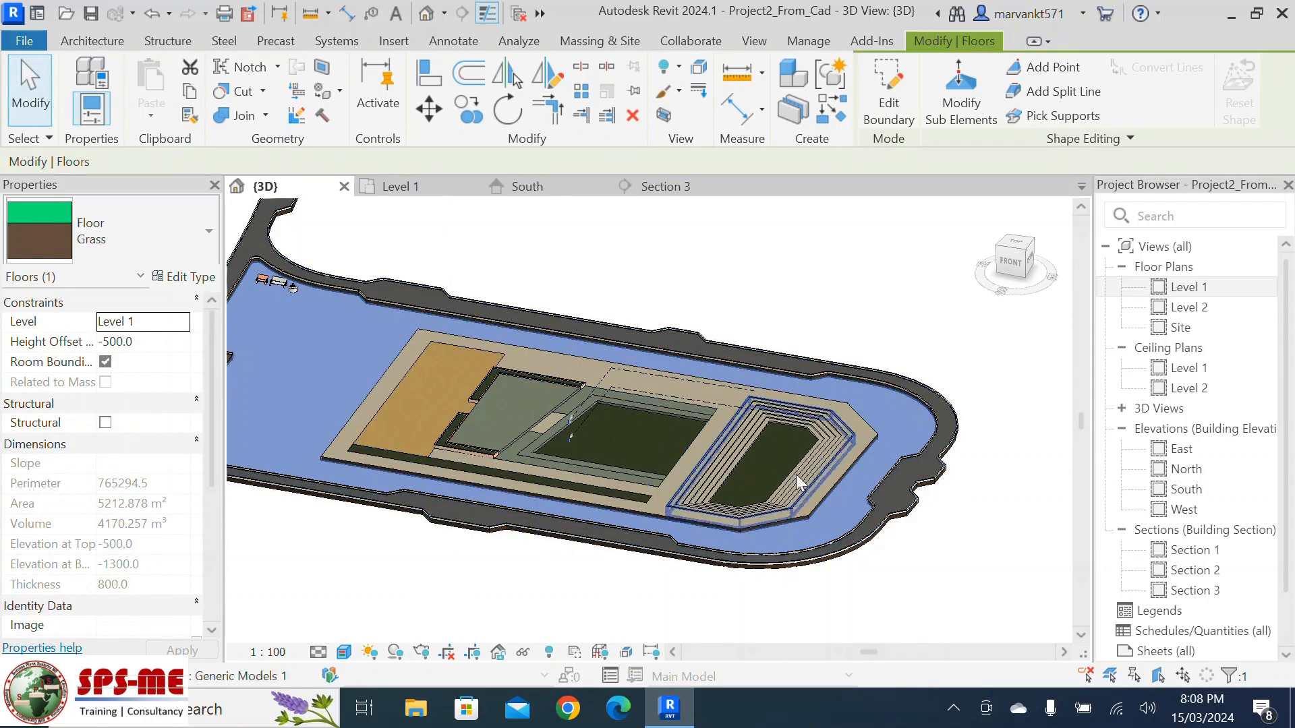
scroll(745, 466, "up", 3)
scroll(739, 456, "up", 2)
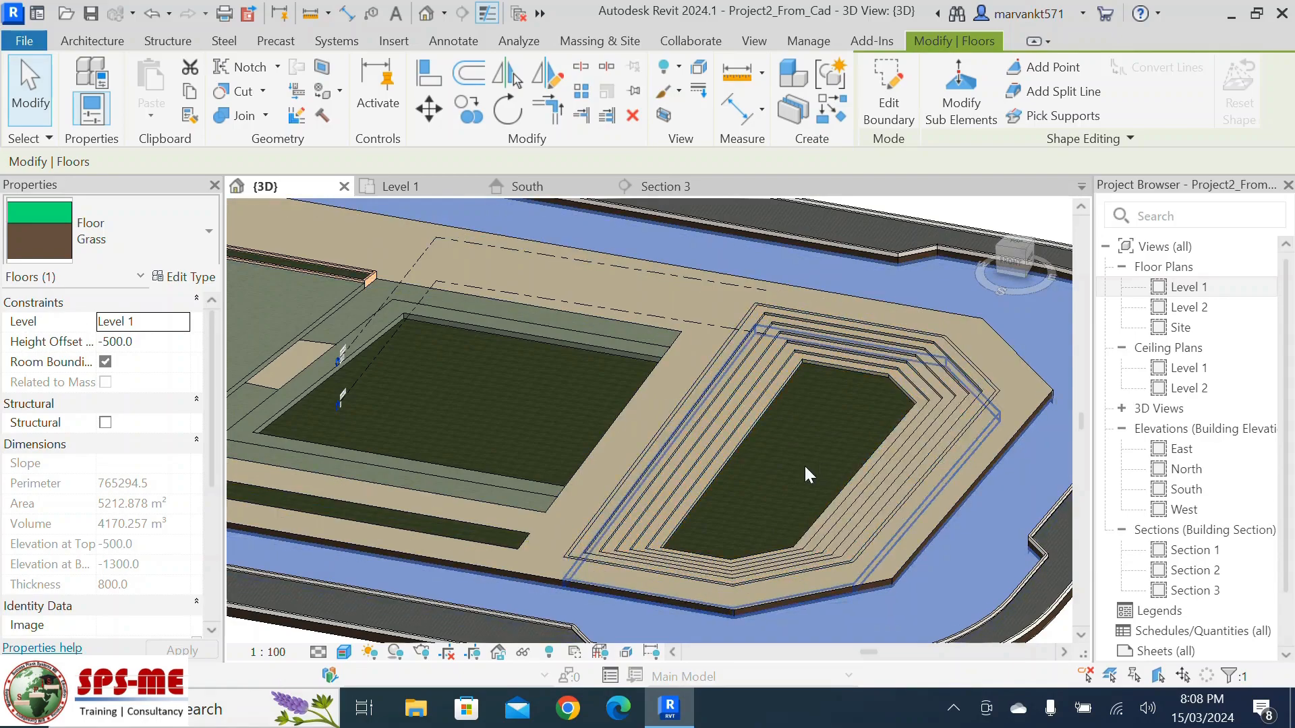
scroll(816, 442, "down", 5)
middle_click_drag(710, 547, 959, 519, "shift")
scroll(734, 329, "up", 8)
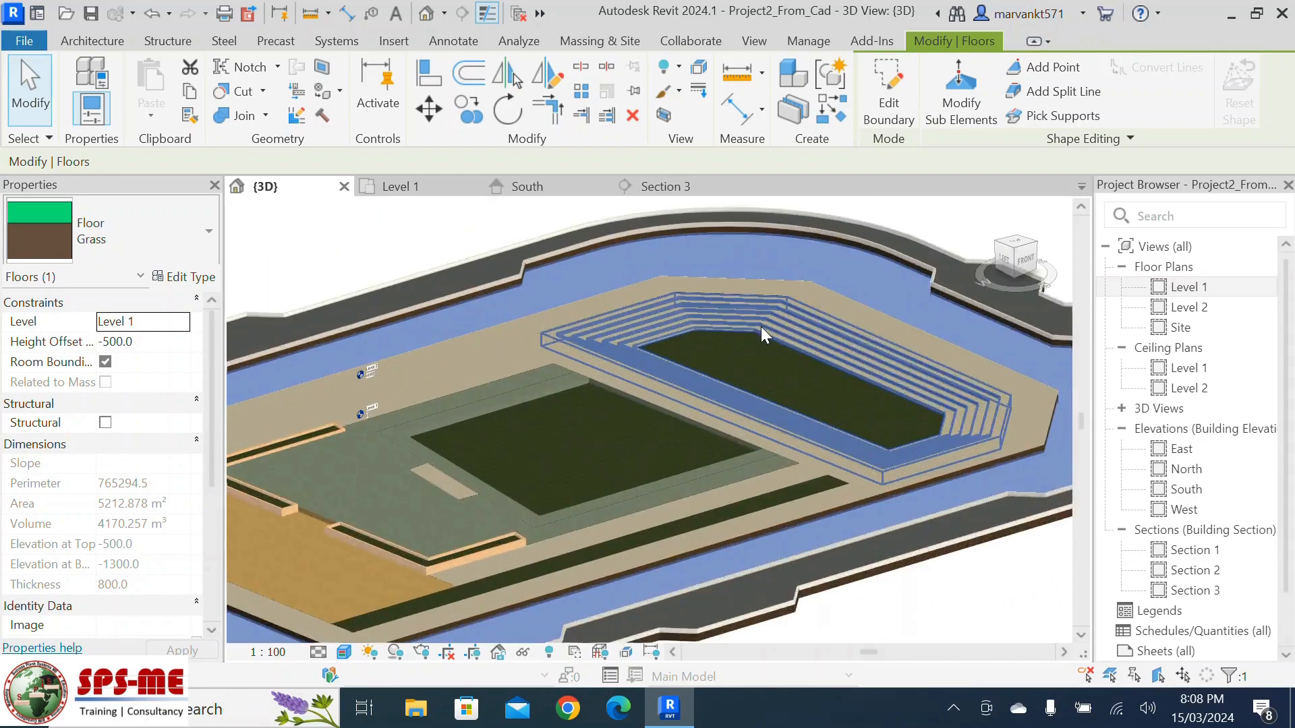
scroll(840, 329, "down", 6)
middle_click_drag(839, 329, 731, 555, "shift")
scroll(913, 292, "up", 5)
scroll(925, 286, "down", 6)
mouse_move(843, 432)
middle_mouse_down("shift")
mouse_move(845, 448)
mouse_move(838, 423)
middle_mouse_up("shift")
middle_click_drag(822, 453, 818, 454, "shift")
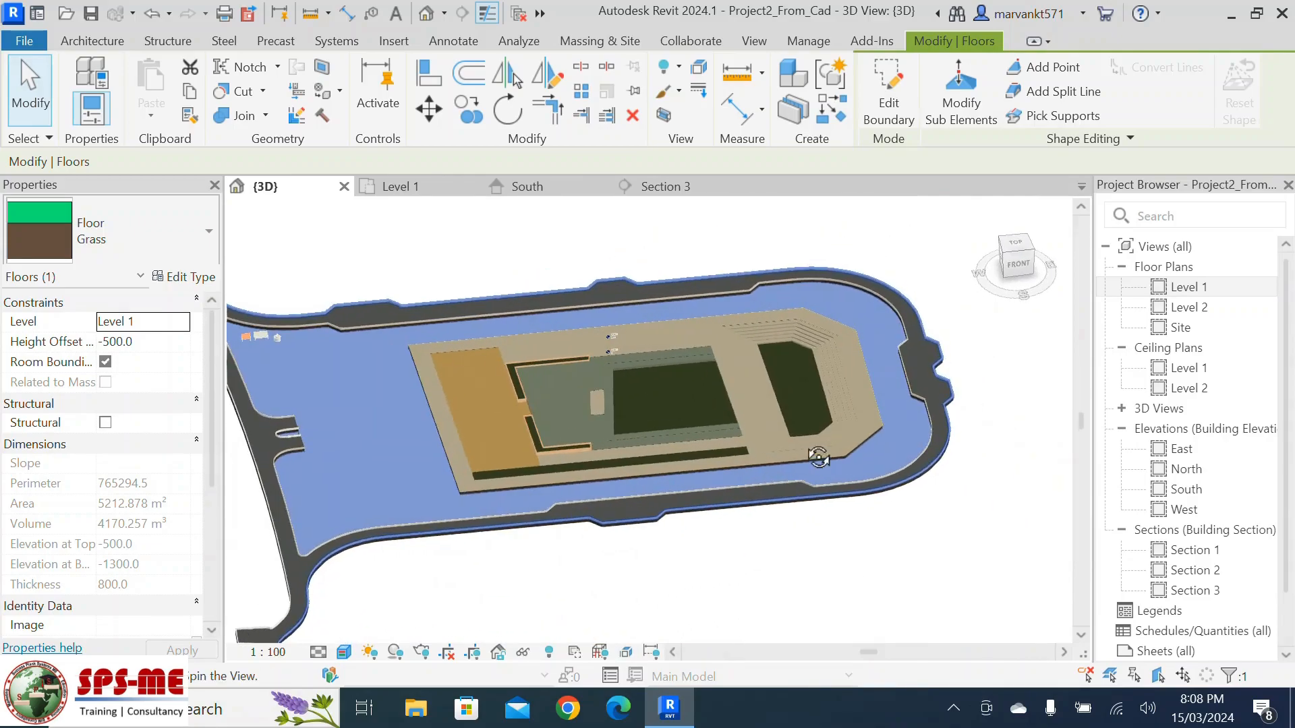
scroll(849, 390, "up", 5)
scroll(860, 378, "up", 1)
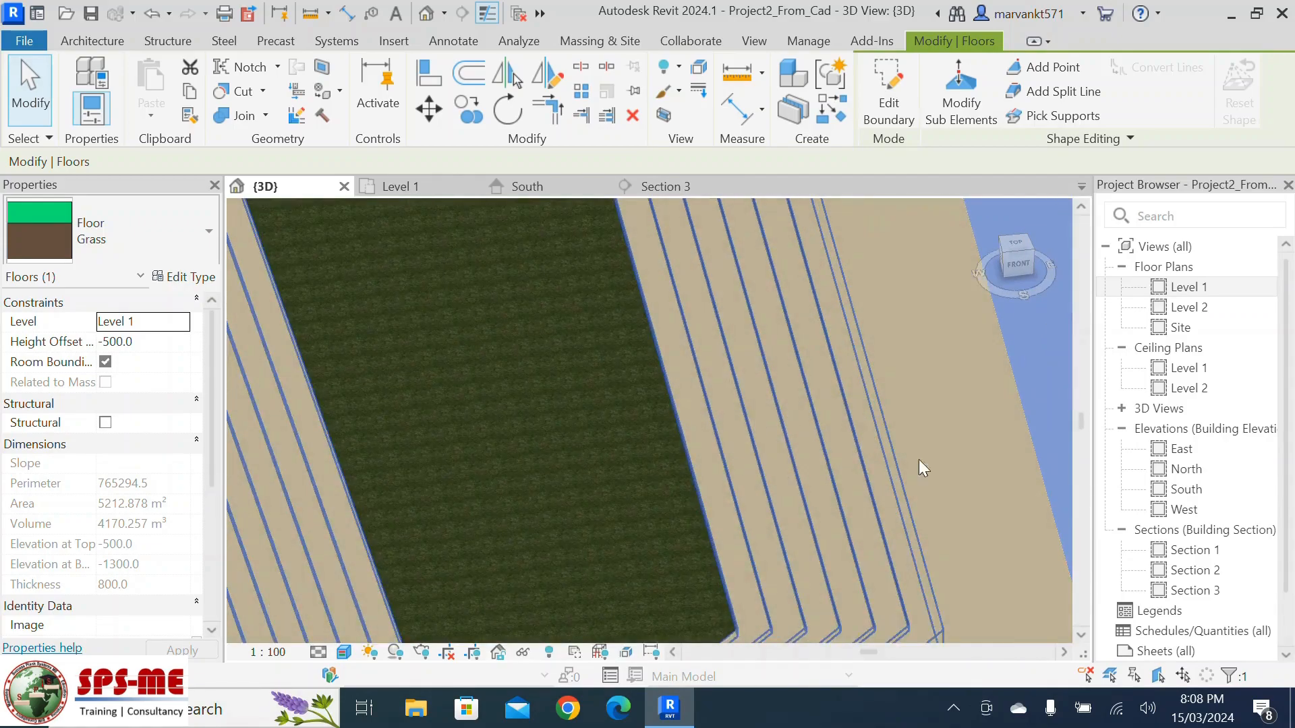
scroll(795, 315, "down", 5)
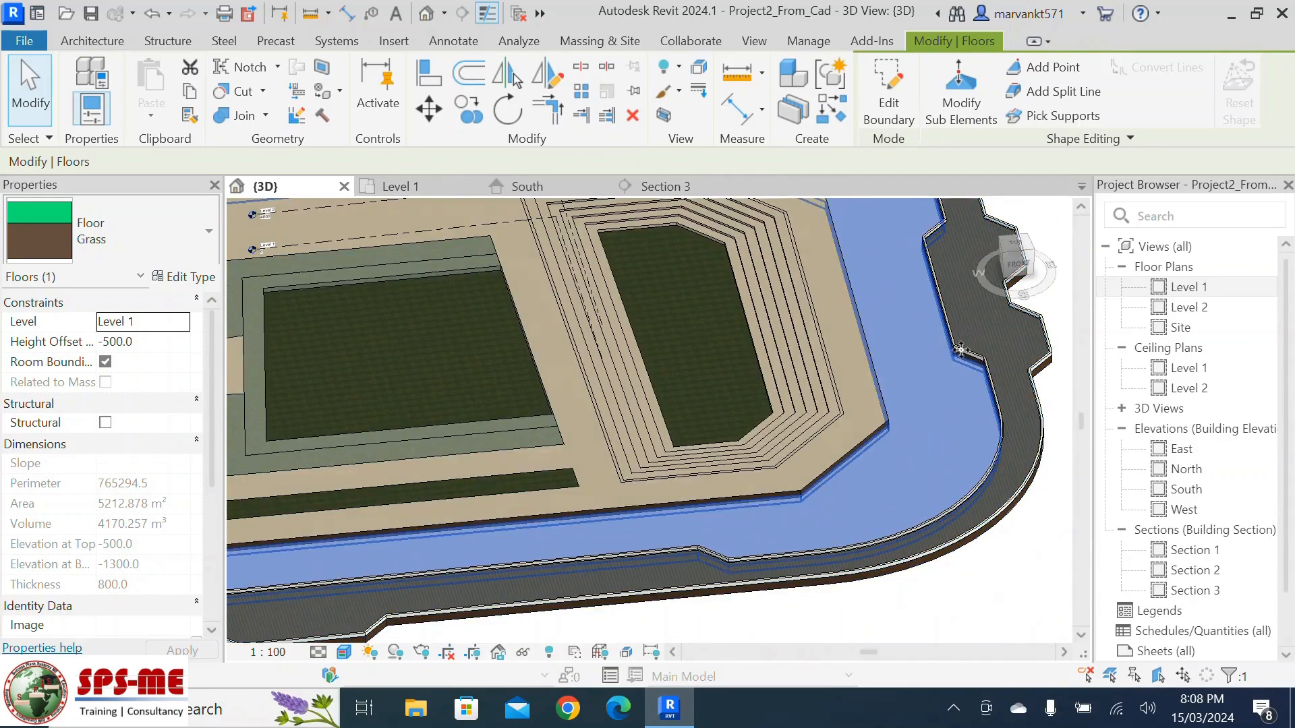
scroll(1023, 405, "down", 6)
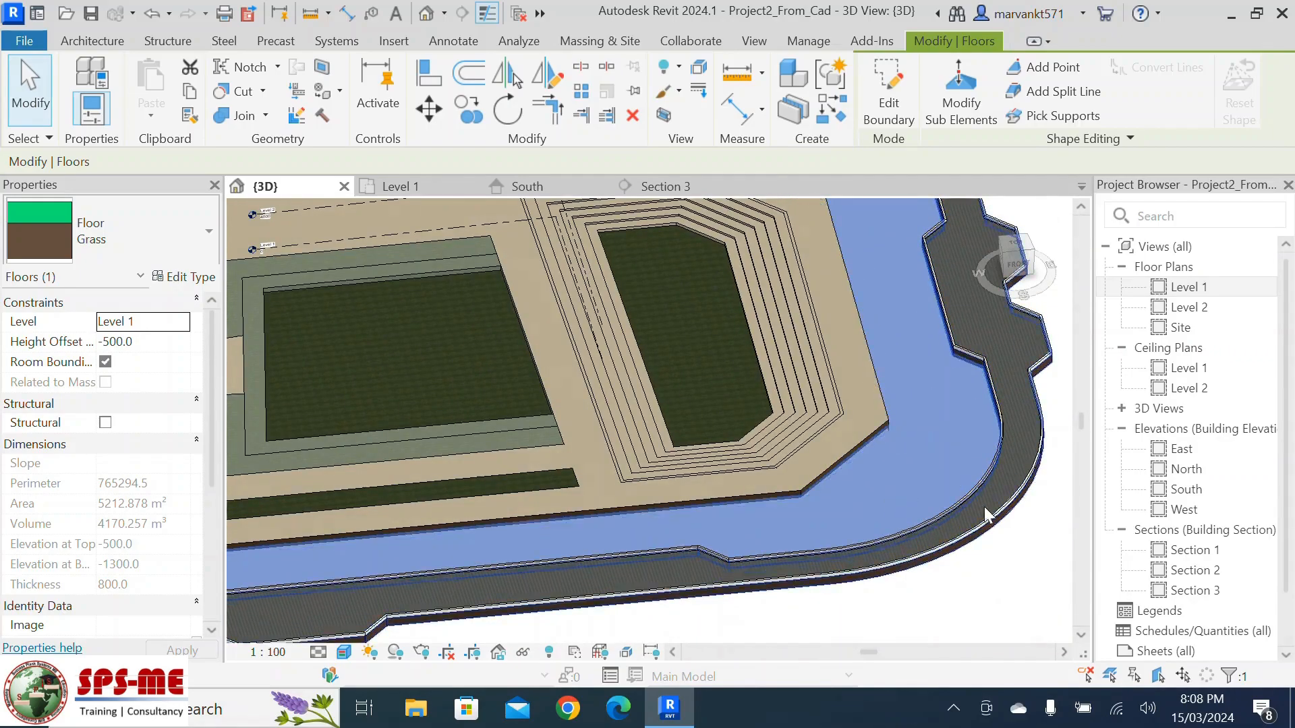
middle_click_drag(1021, 427, 952, 534, "shift")
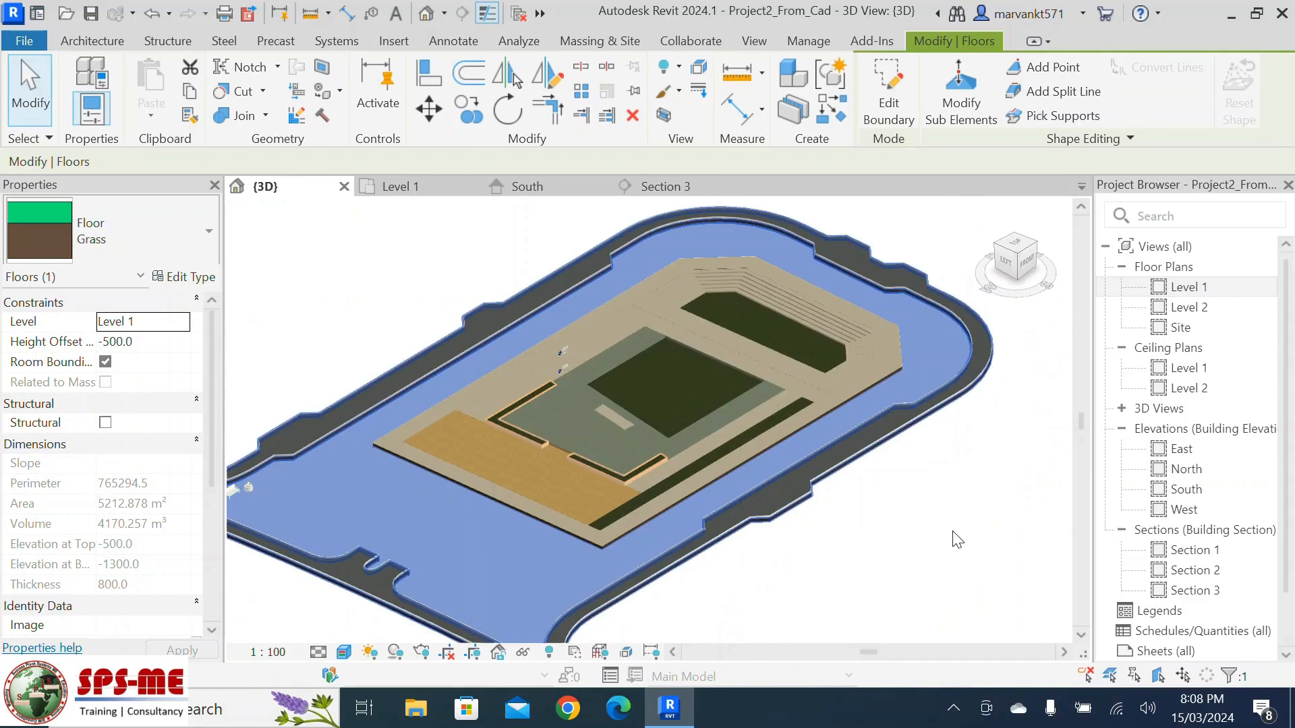
Examine the L-shaped planters, the sand-coloured area and the adjoining paving up close in 3D
scroll(580, 476, "up", 5)
scroll(730, 472, "down", 5)
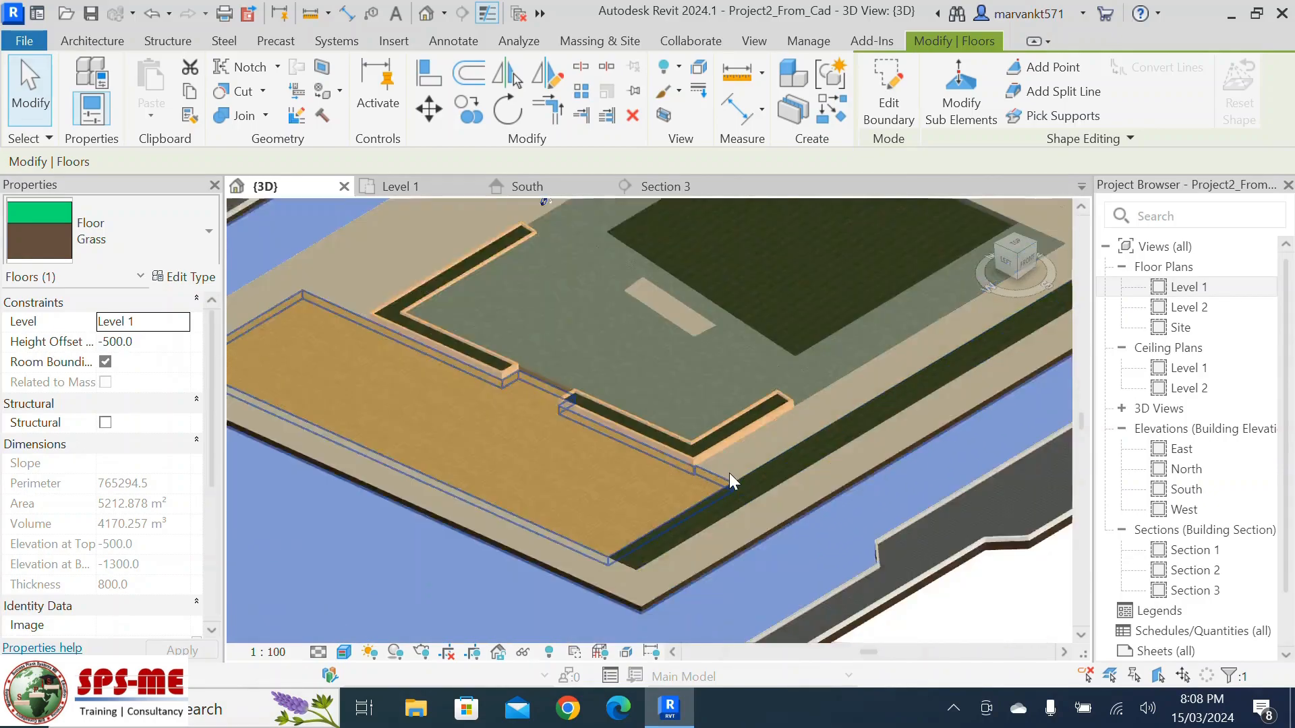
scroll(625, 455, "up", 2)
scroll(564, 406, "up", 2)
scroll(603, 381, "up", 4)
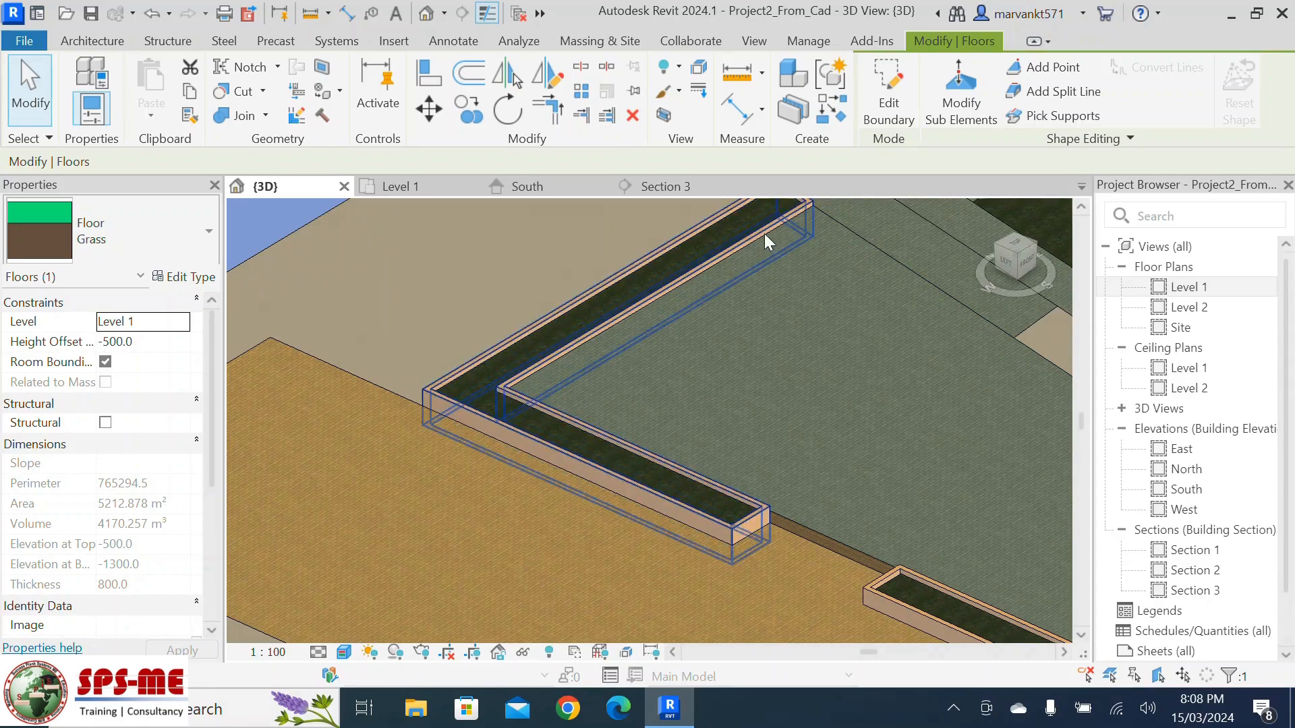
scroll(633, 301, "down", 2)
scroll(633, 301, "down", 3)
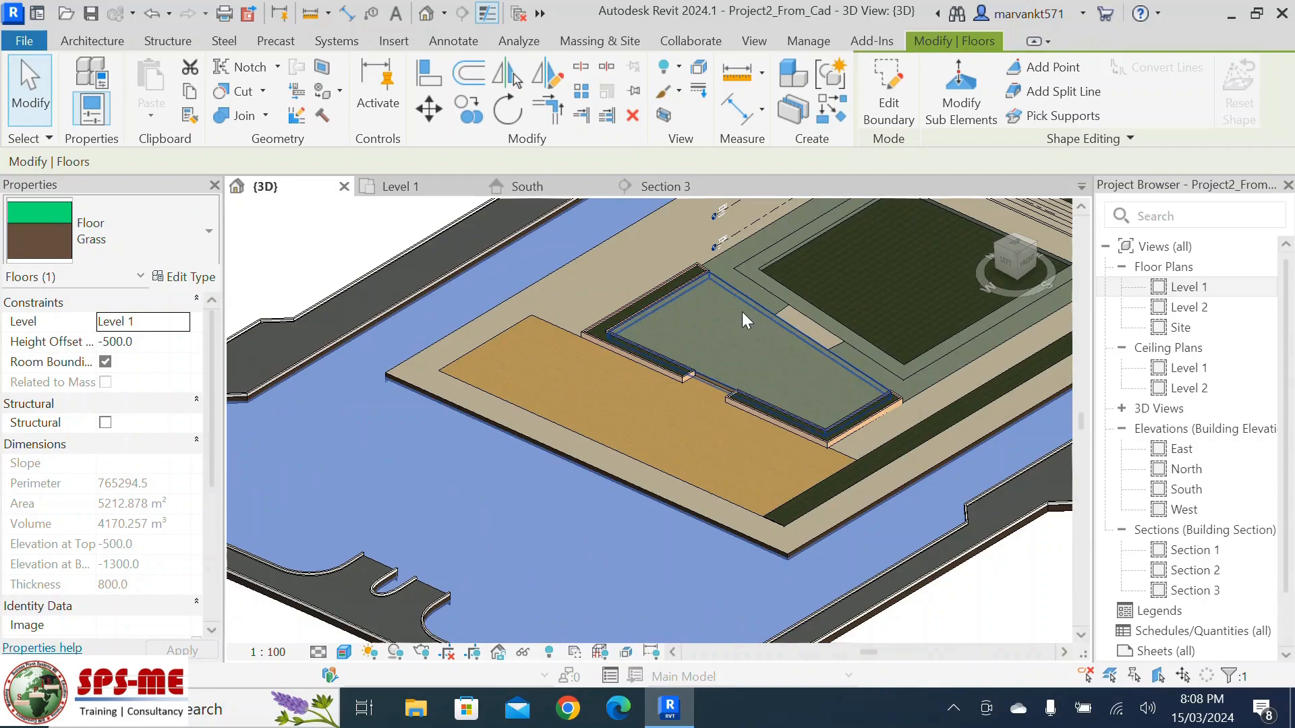
scroll(683, 319, "down", 3)
middle_click_drag(905, 532, 496, 438, "shift")
Examine the two park benches, the round planter and the site entrance in the road, ending with the whole site
scroll(377, 351, "up", 6)
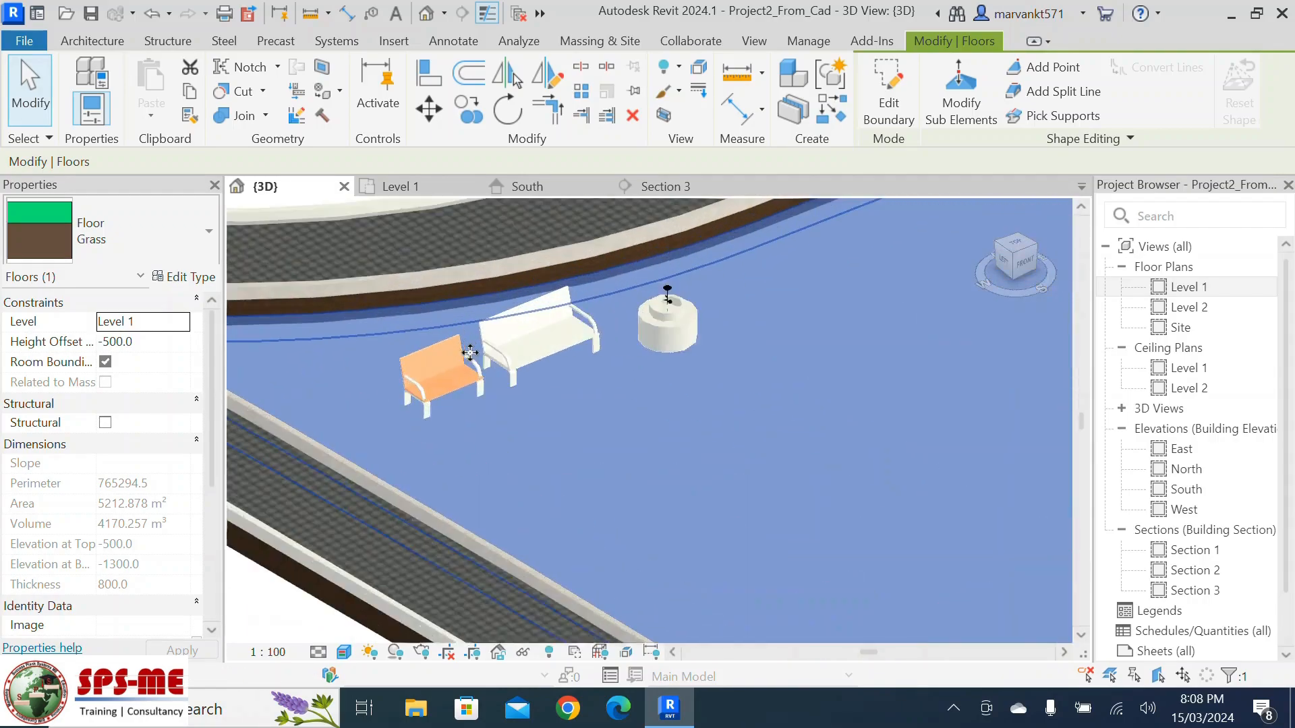
scroll(418, 331, "up", 4)
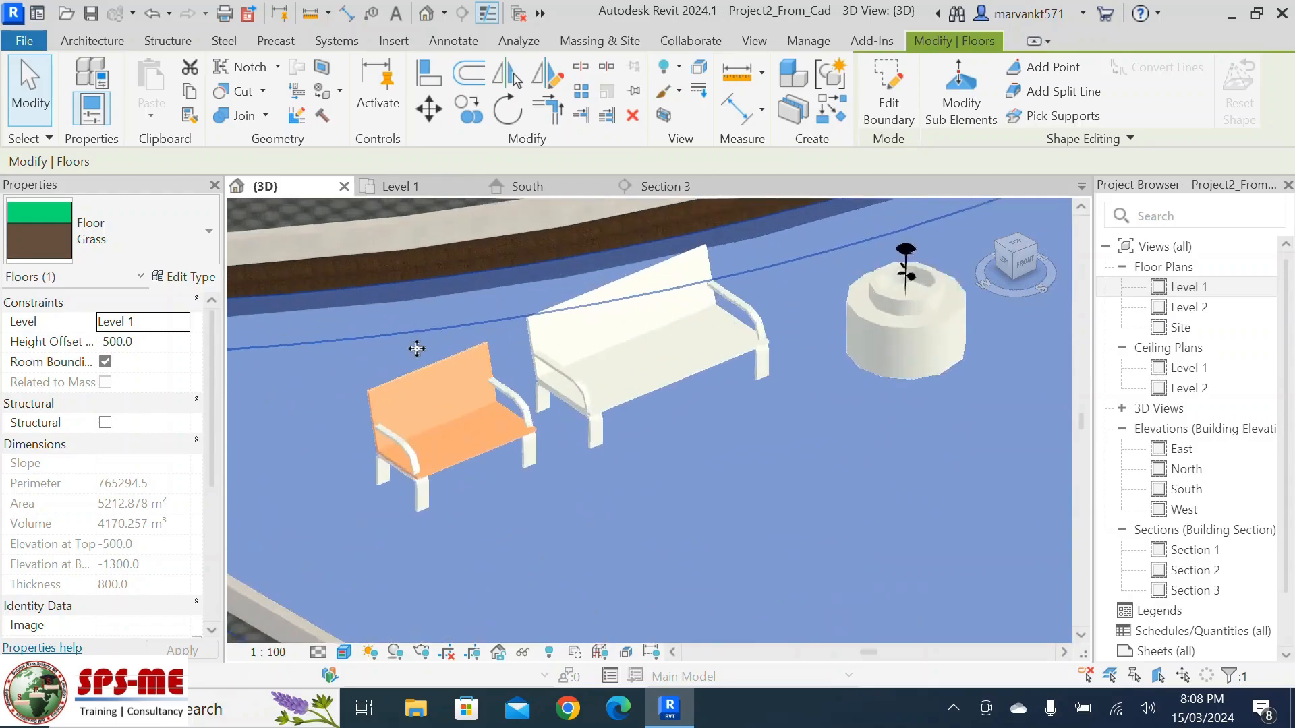
scroll(516, 365, "down", 3)
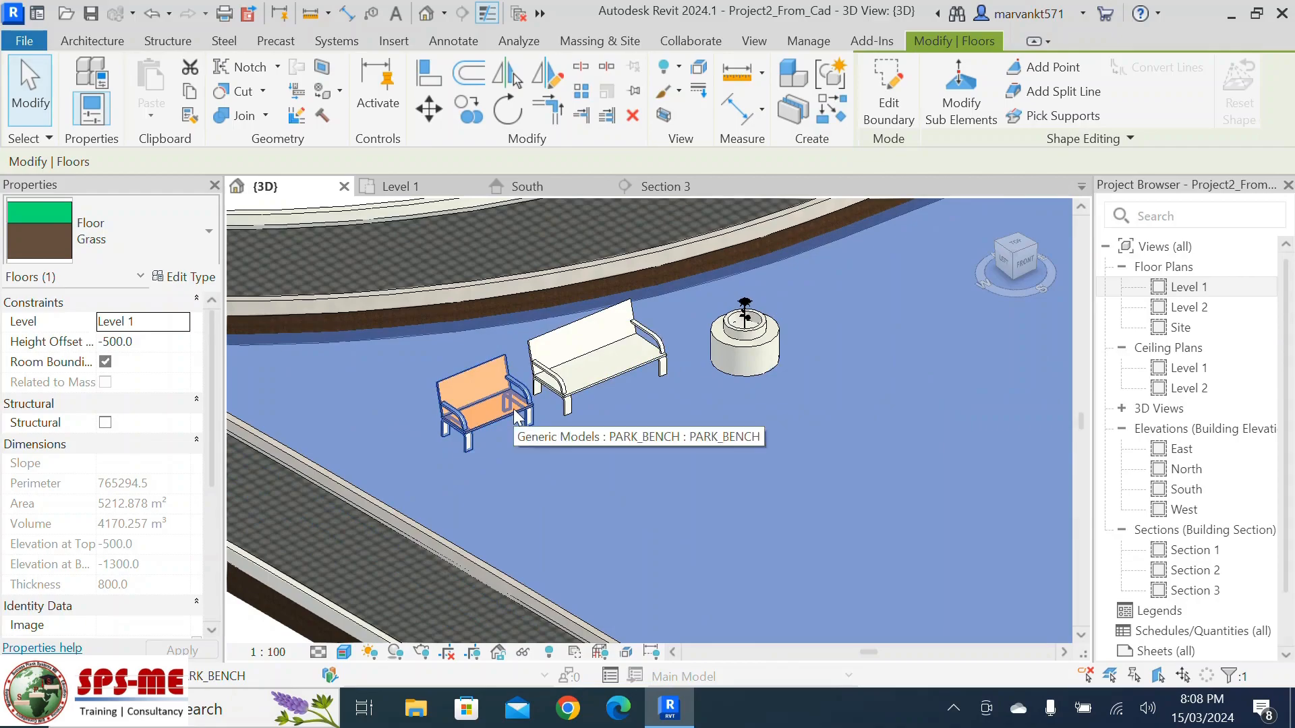
scroll(507, 413, "down", 5)
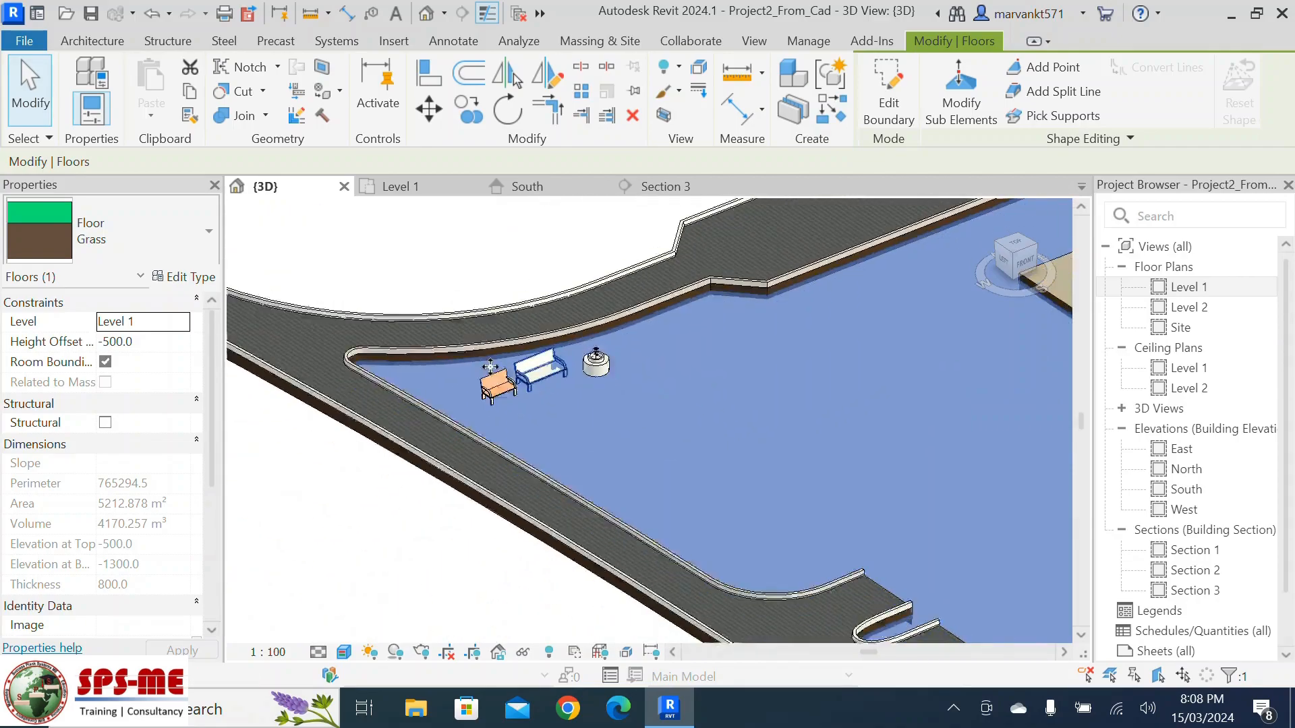
scroll(490, 365, "down", 5)
middle_click_drag(407, 339, 775, 558, "shift")
scroll(539, 415, "up", 8)
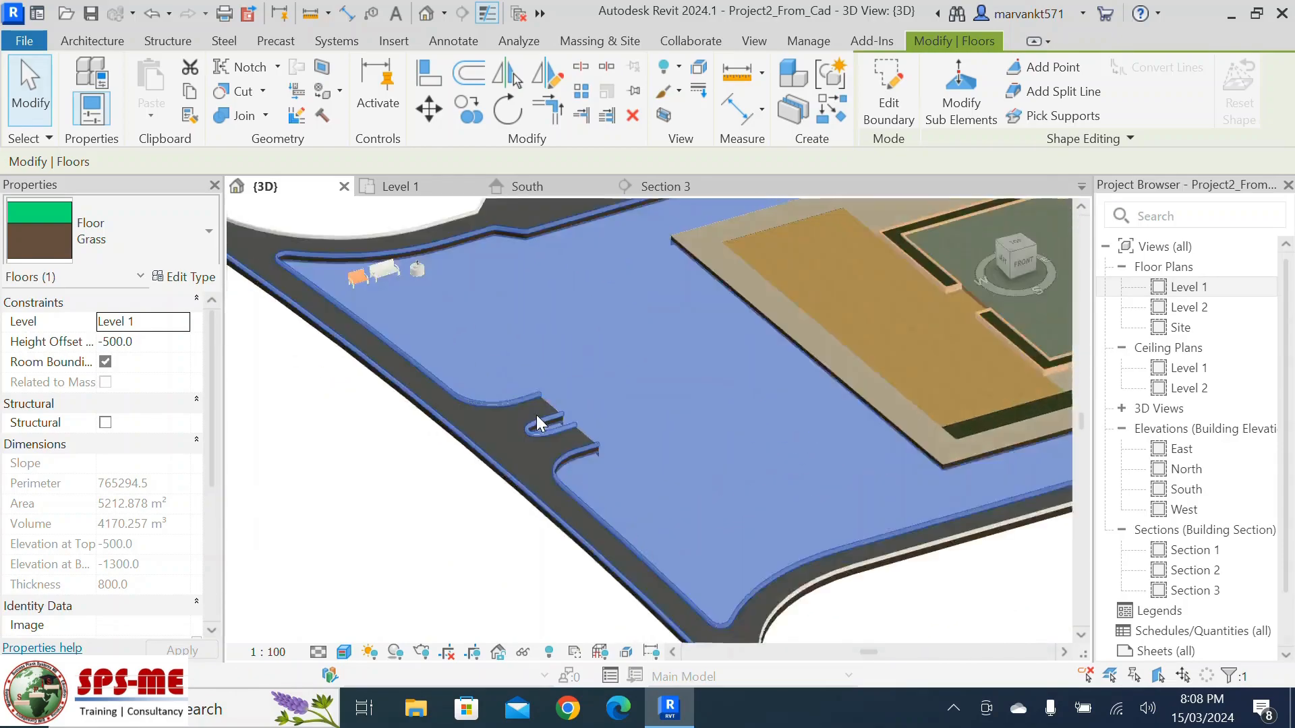
scroll(526, 415, "down", 6)
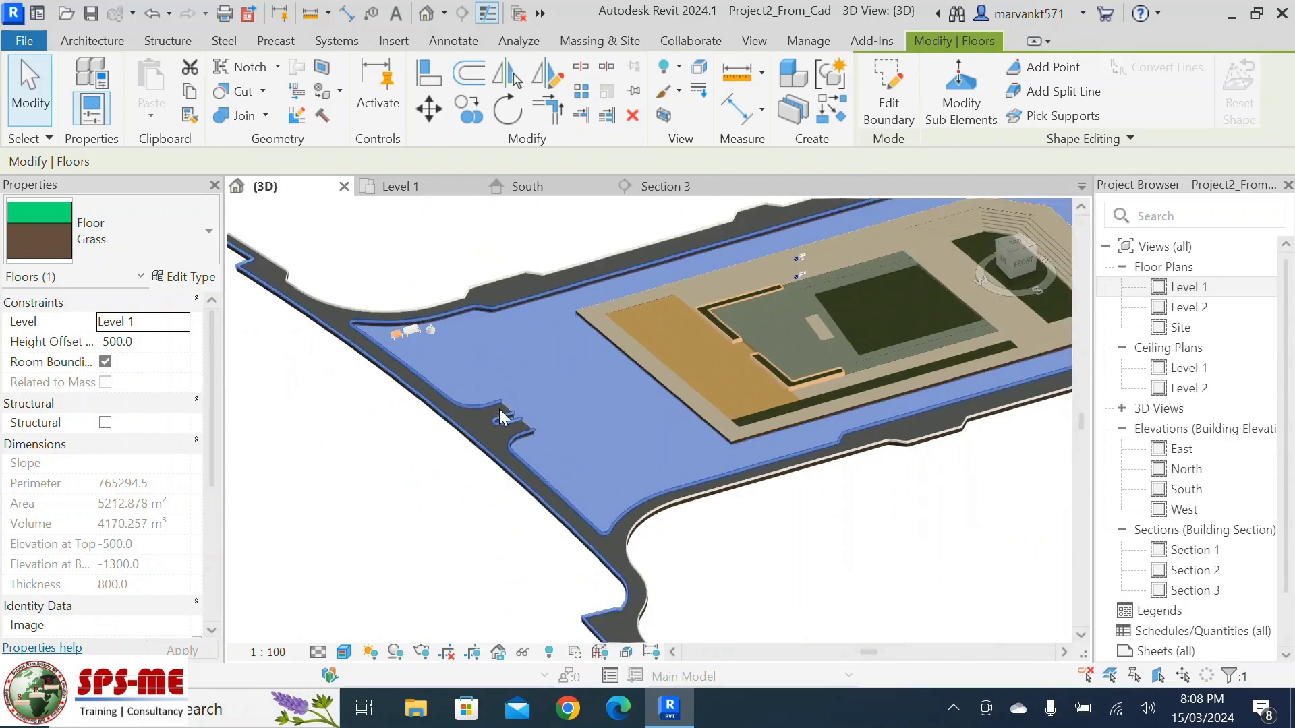
middle_click_drag(507, 404, 524, 589, "shift")
scroll(499, 496, "down", 5)
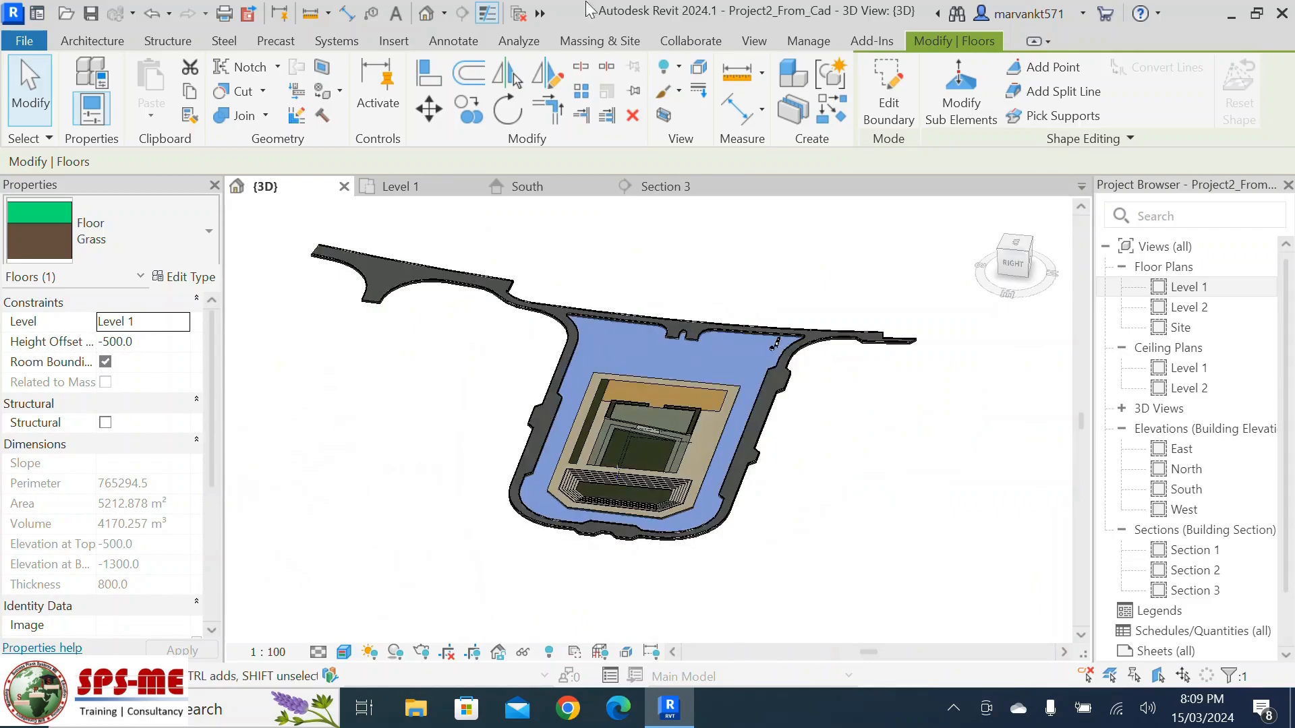
Open the Level 1 floor plan, set its visual style to Hidden Line and look over the site layout
double_click(1222, 290)
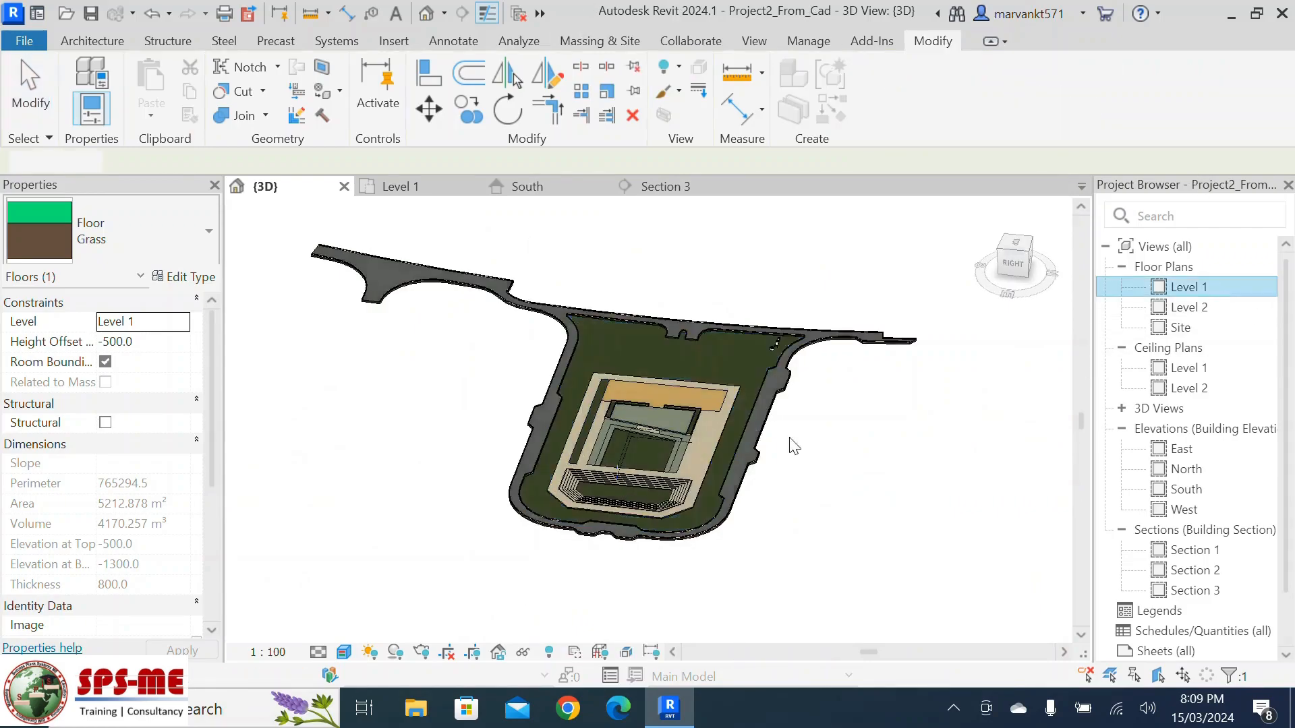
scroll(630, 434, "down", 2)
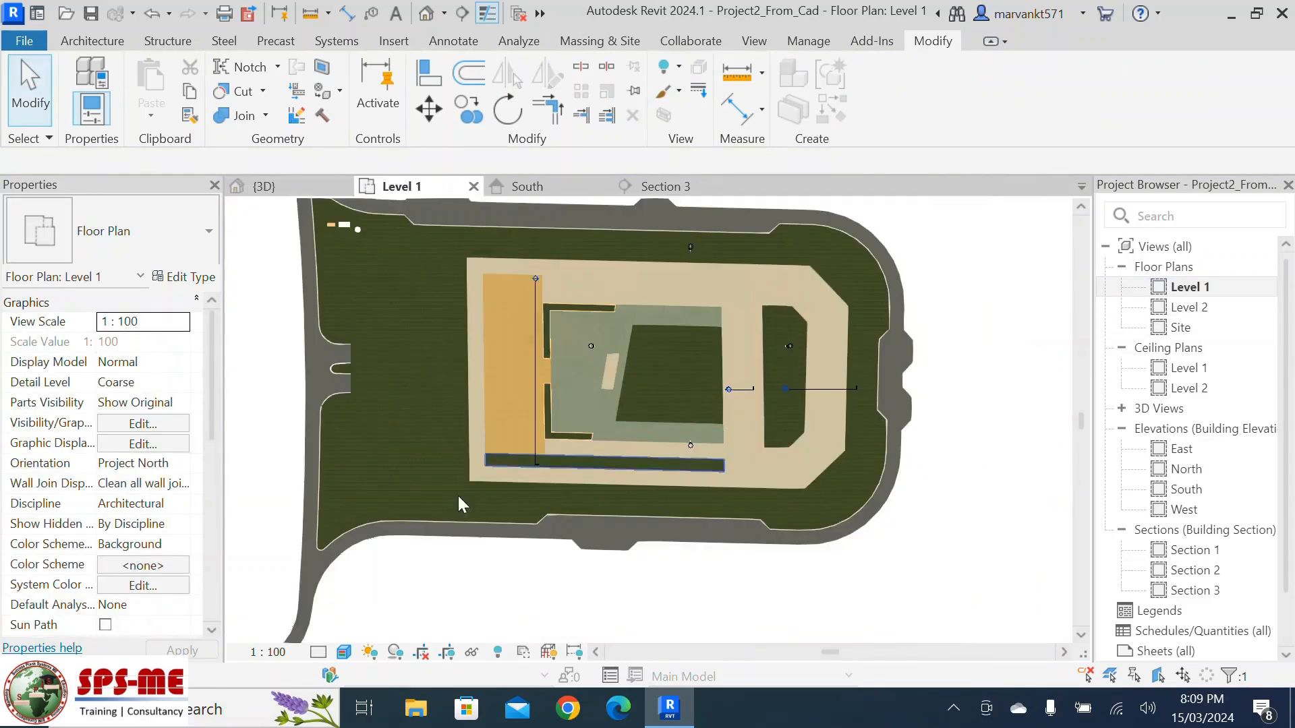
left_click(345, 653)
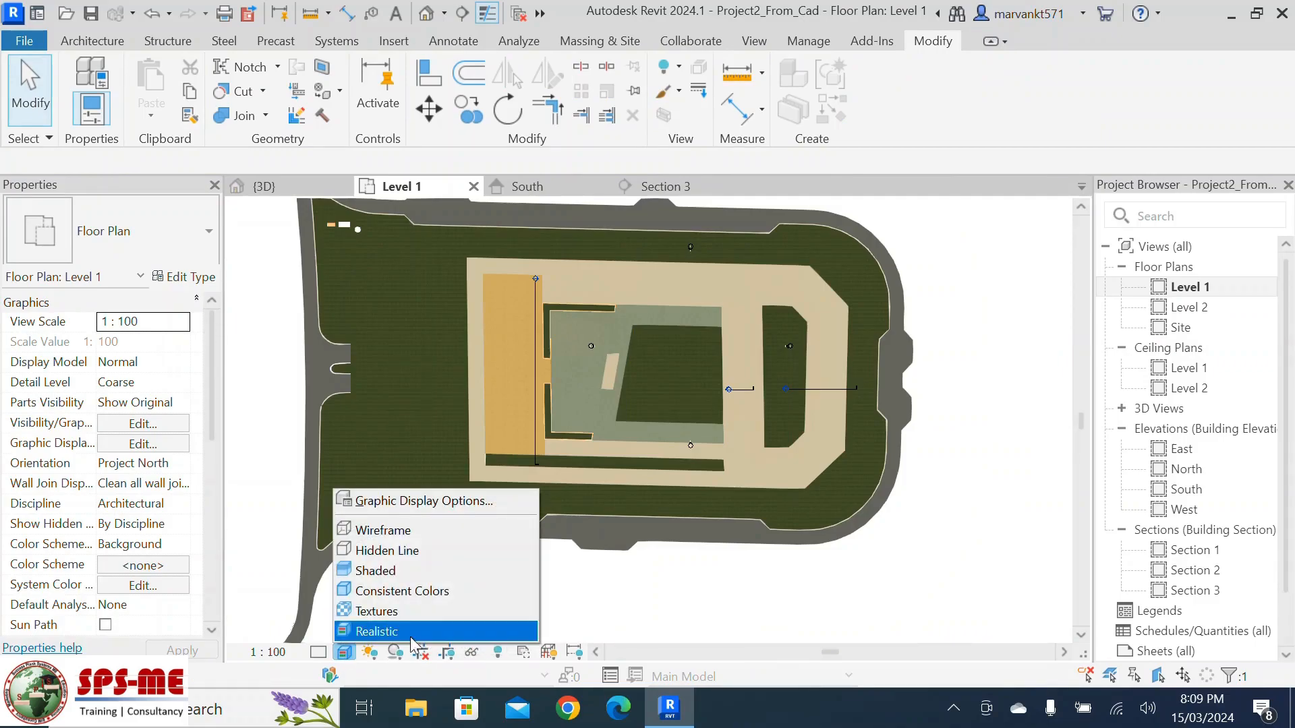
left_click(404, 550)
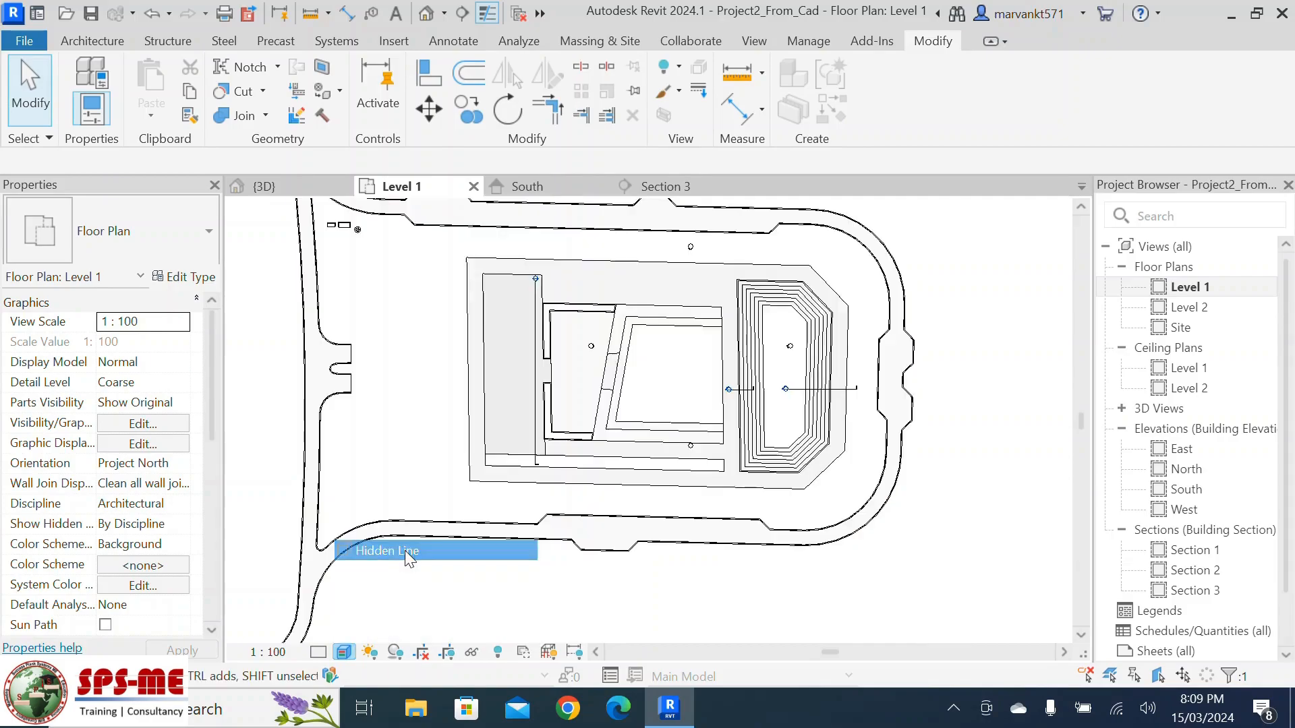
scroll(639, 471, "down", 3)
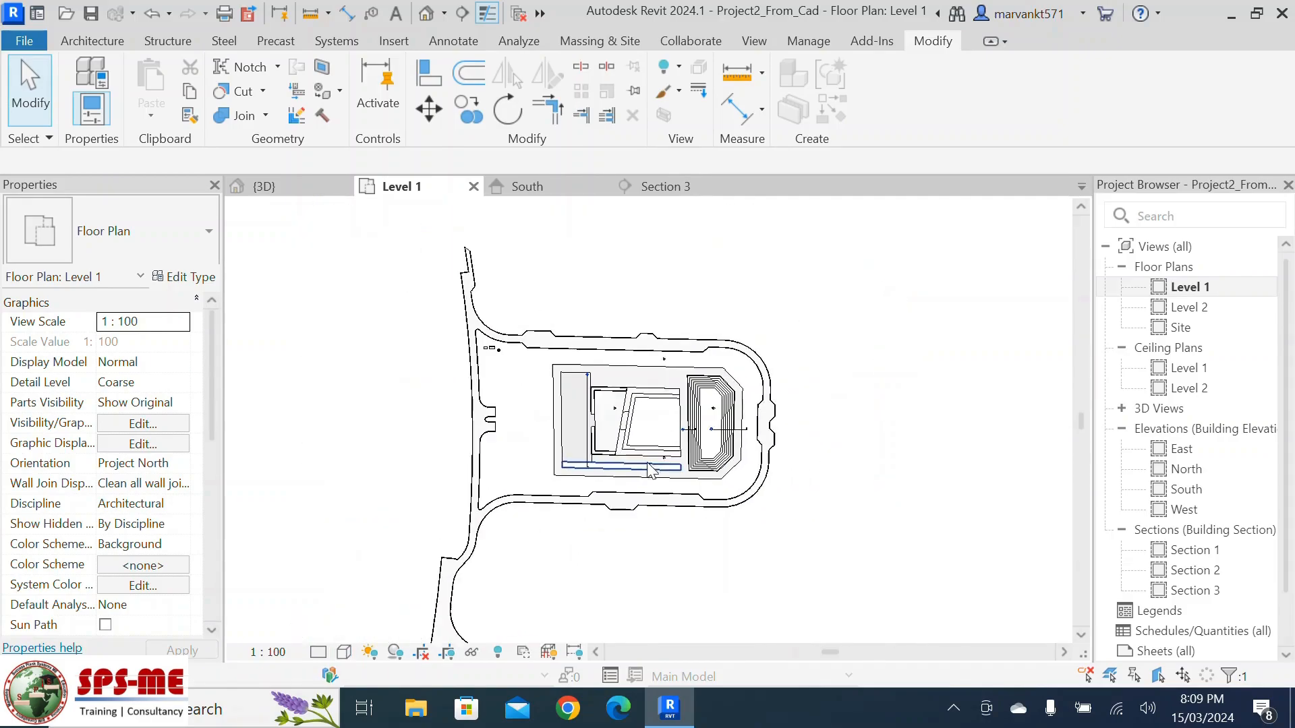
scroll(677, 442, "up", 4)
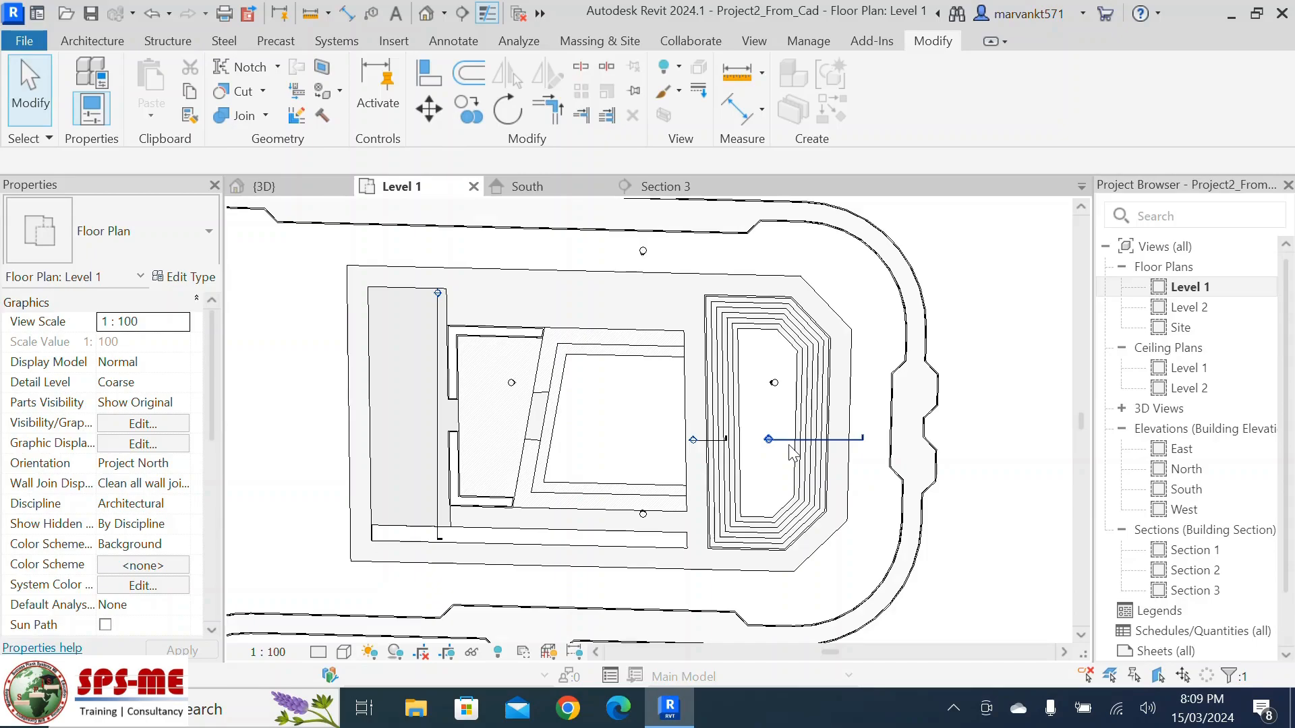
scroll(763, 500, "down", 4)
scroll(762, 485, "up", 3)
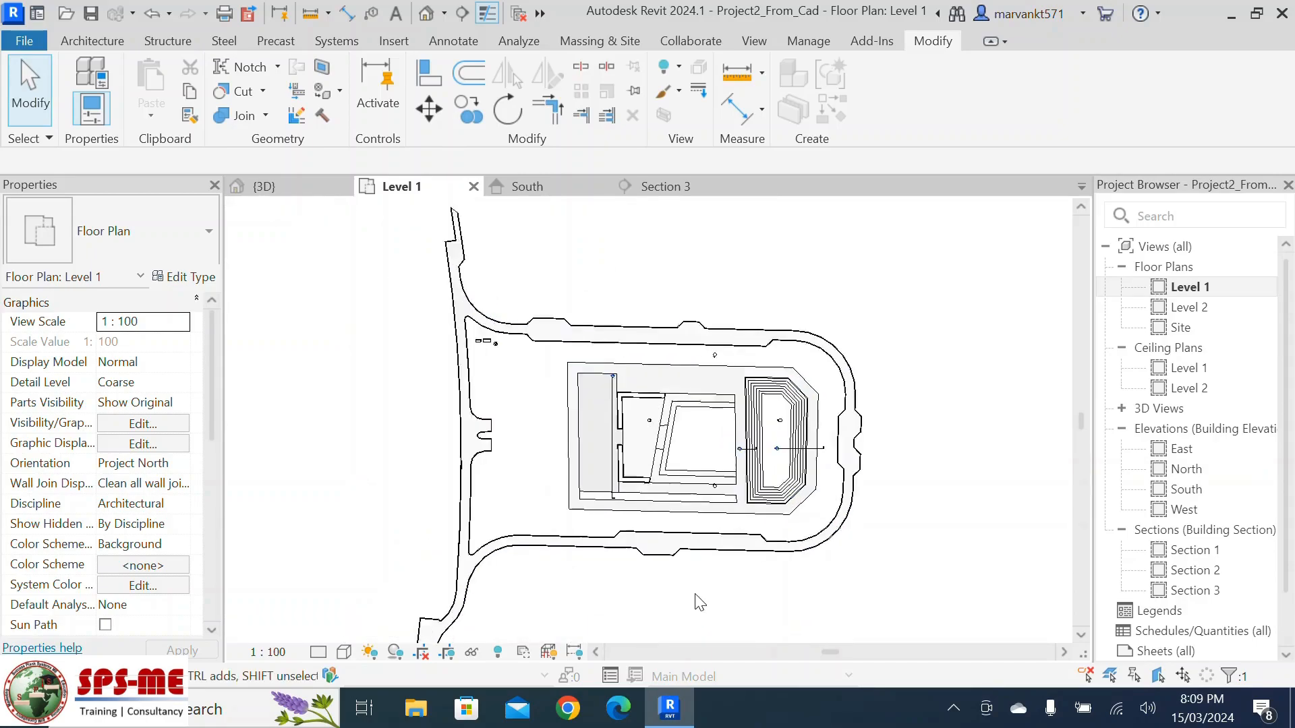
Return to the 3D view and review the complete site with its roads, grass, pavement, planters and stairs
left_click(427, 13)
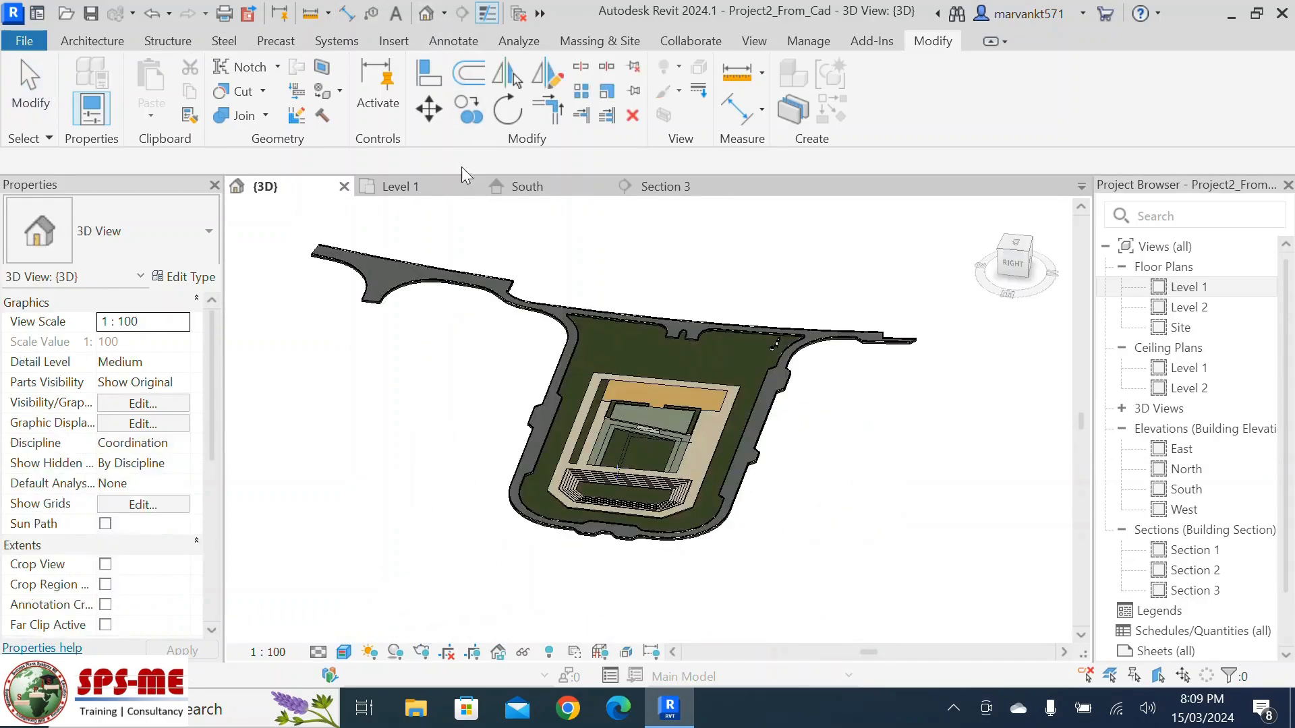
middle_click_drag(618, 355, 719, 551, "shift")
scroll(579, 394, "up", 8)
middle_click_drag(555, 514, 592, 521, "shift")
scroll(588, 358, "down", 5)
middle_click_drag(609, 470, 606, 435, "shift")
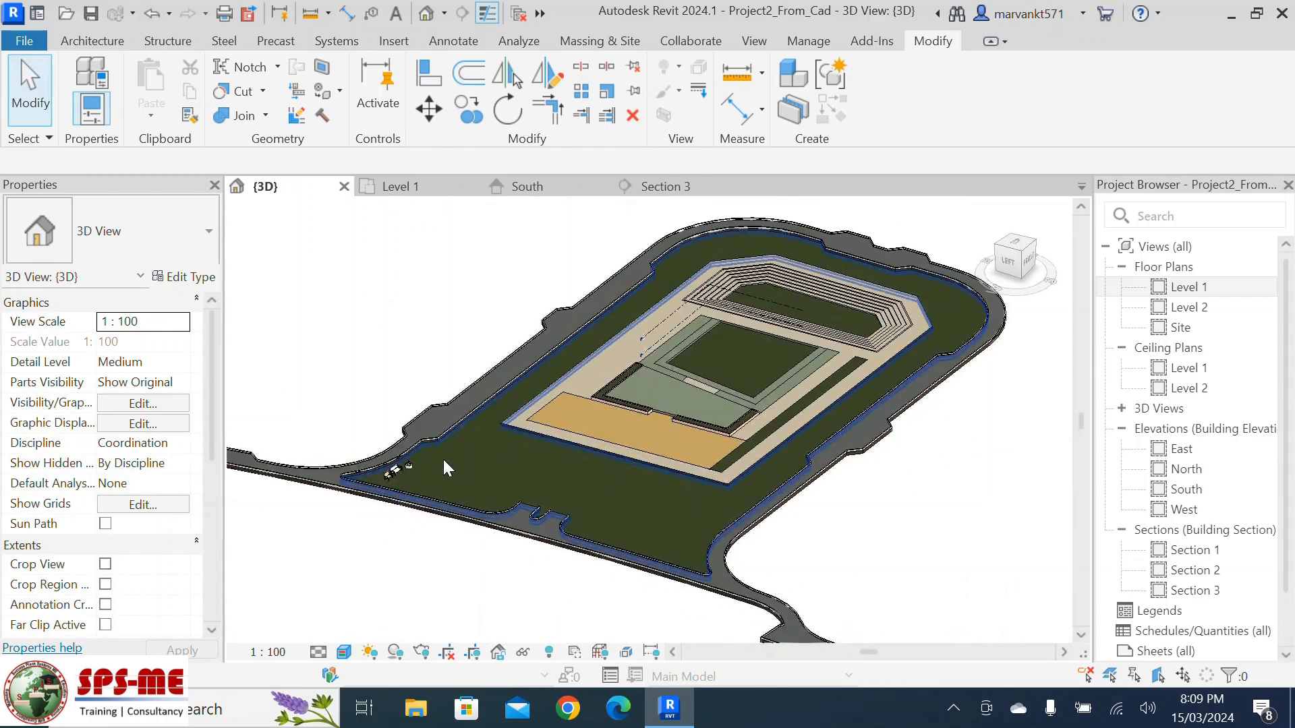
scroll(443, 459, "up", 3)
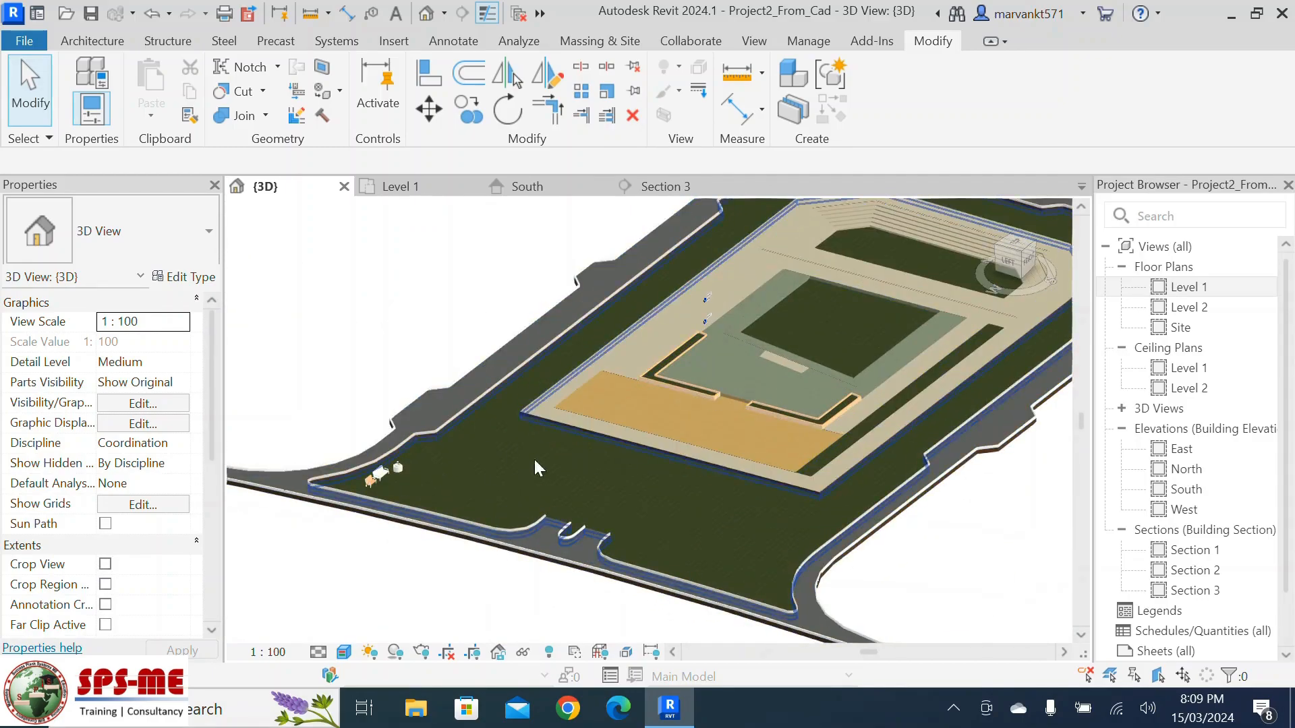
scroll(503, 426, "down", 2)
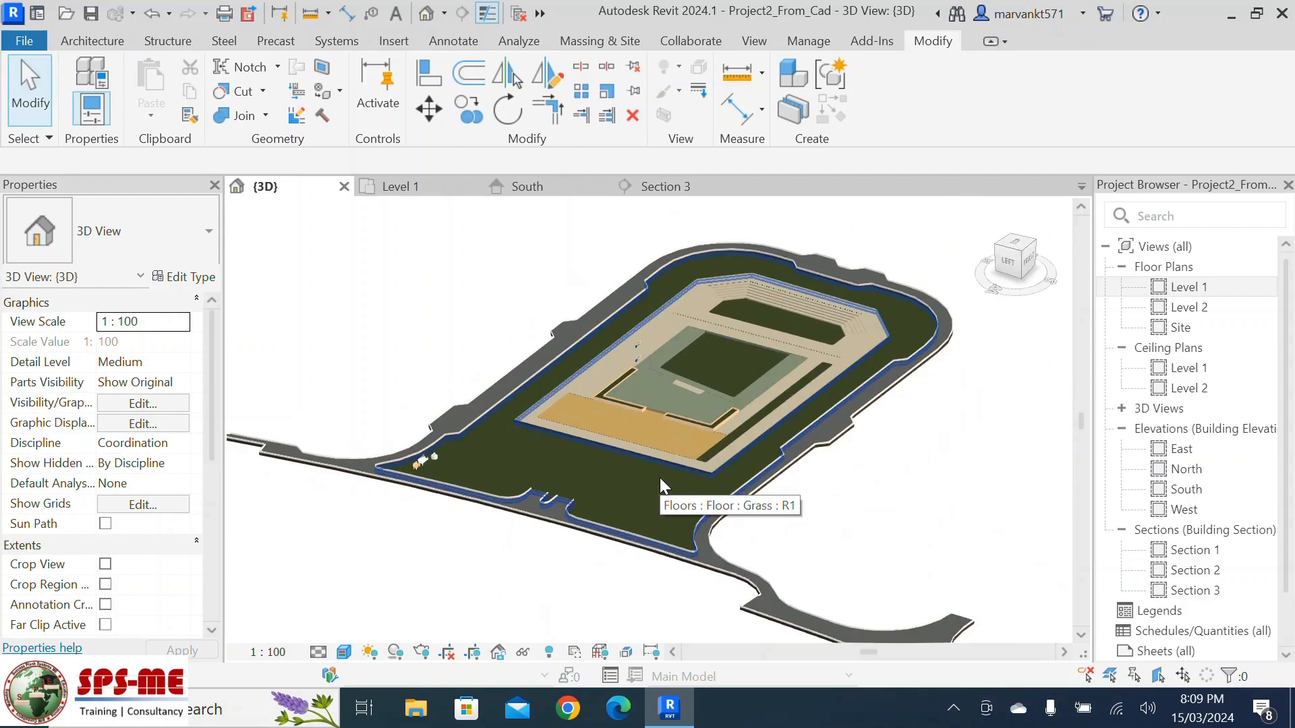
scroll(418, 440, "down", 2)
scroll(648, 397, "up", 2)
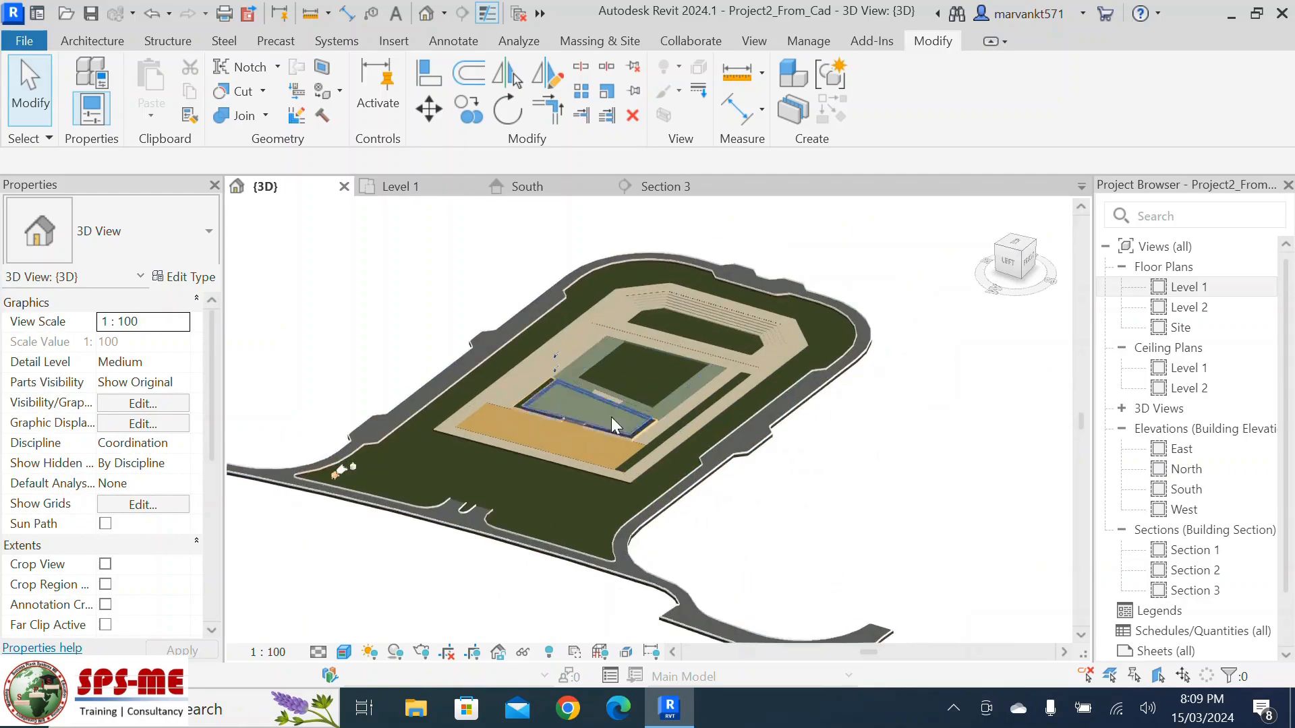
scroll(545, 429, "up", 1)
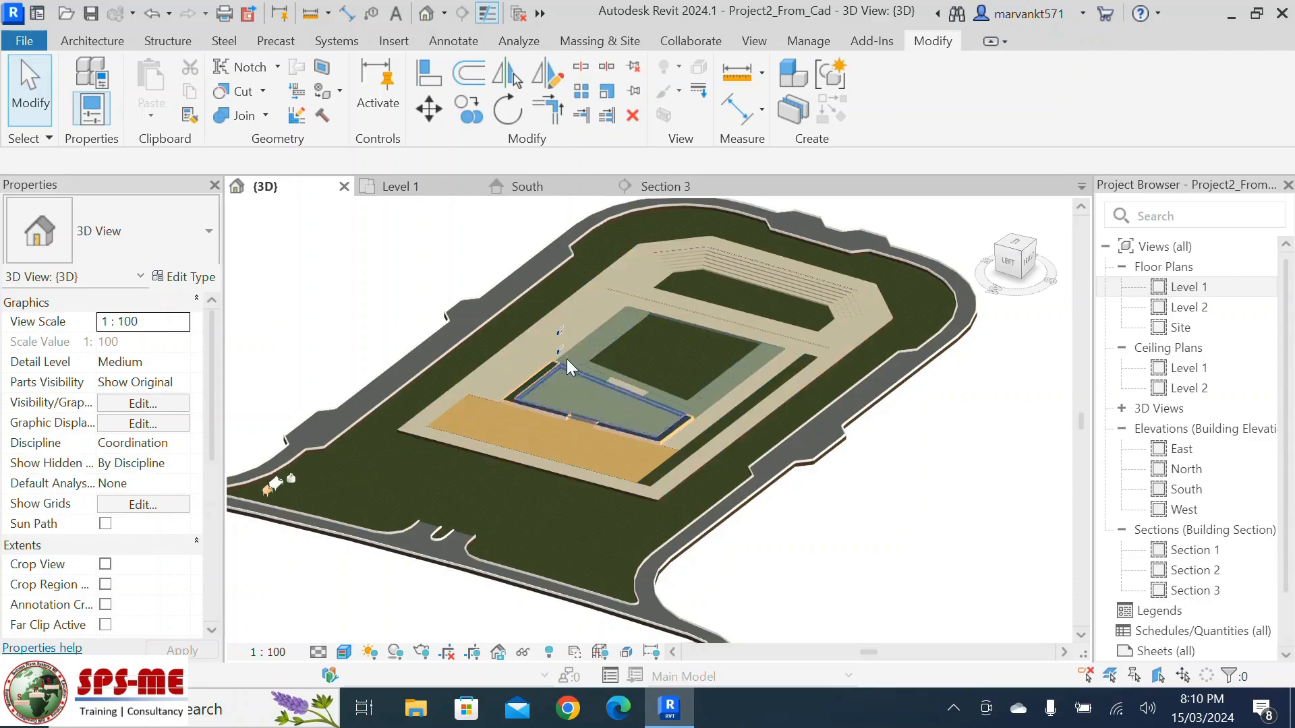
scroll(560, 360, "up", 2)
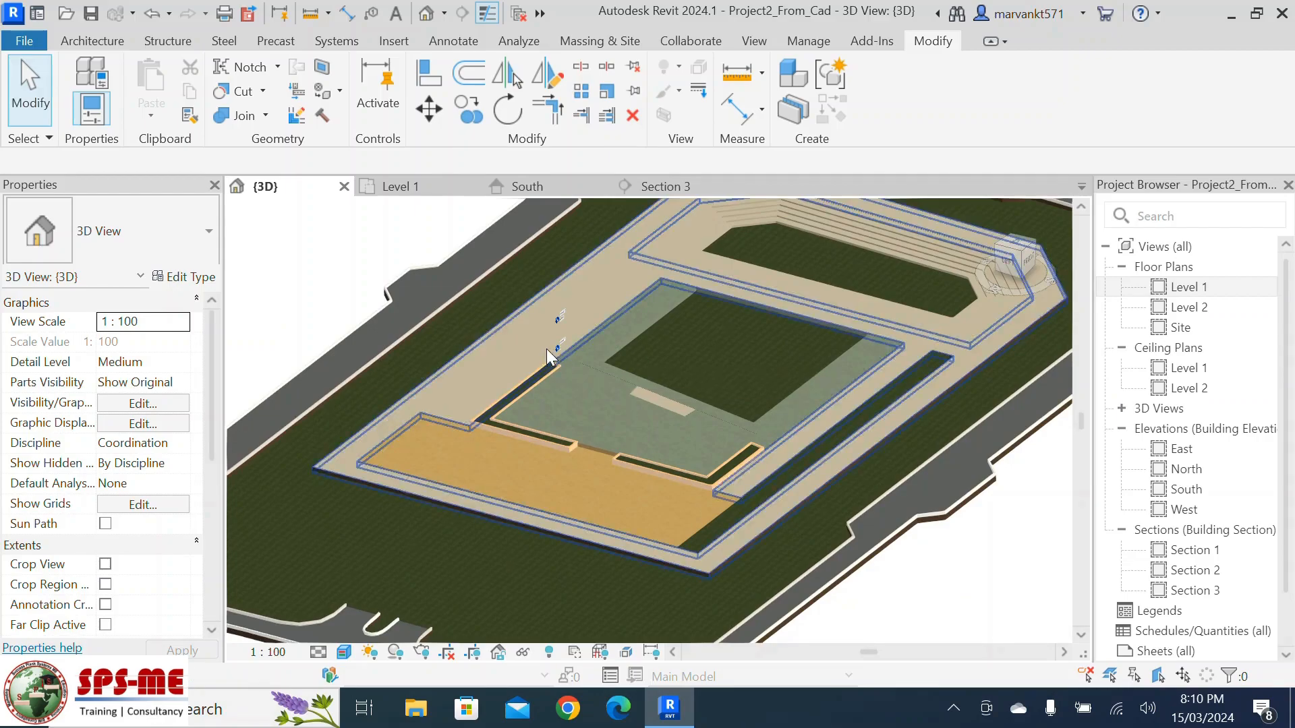
scroll(548, 357, "down", 4)
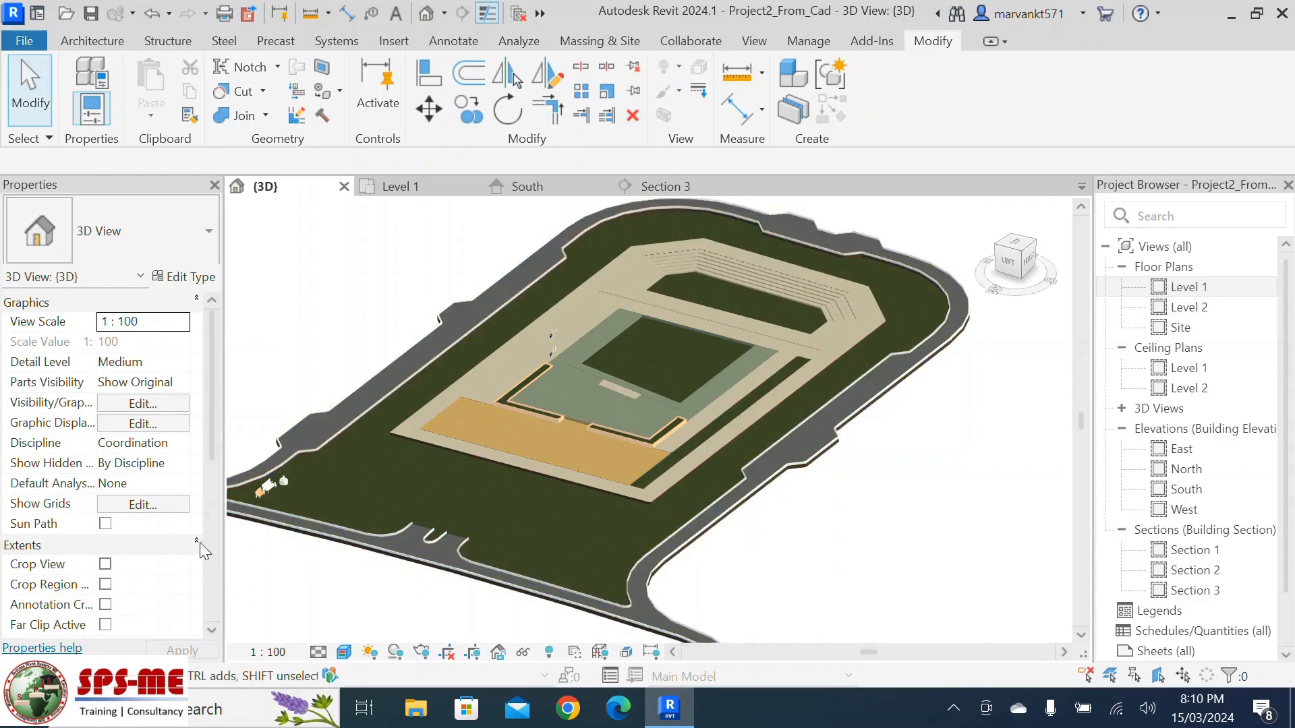
Take a close look at the park benches and the round planter in the corner of the grass
scroll(251, 494, "up", 3)
scroll(251, 491, "up", 2)
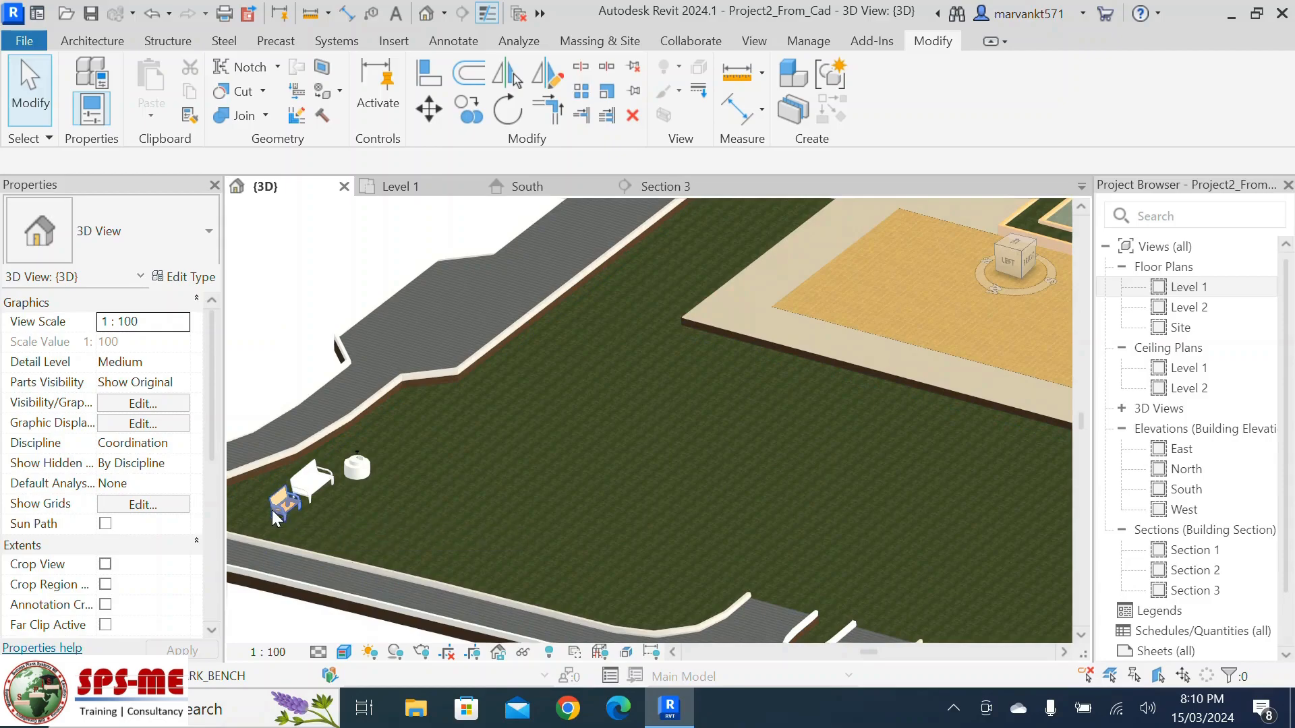
scroll(276, 516, "up", 2)
scroll(282, 502, "up", 1)
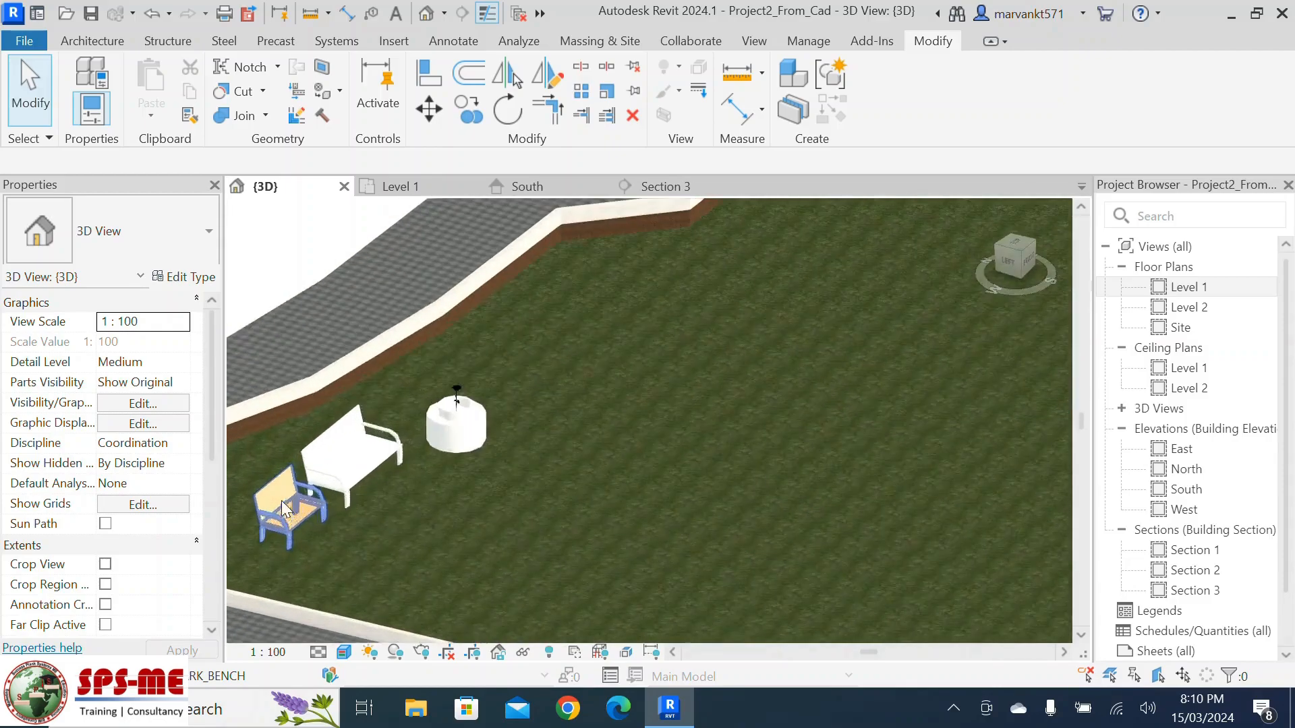
Review the whole site from above, including its surrounding road, grass, central pavement, stairs and the corner with benches and planter
scroll(351, 453, "down", 1)
scroll(431, 436, "down", 3)
scroll(433, 443, "down", 6)
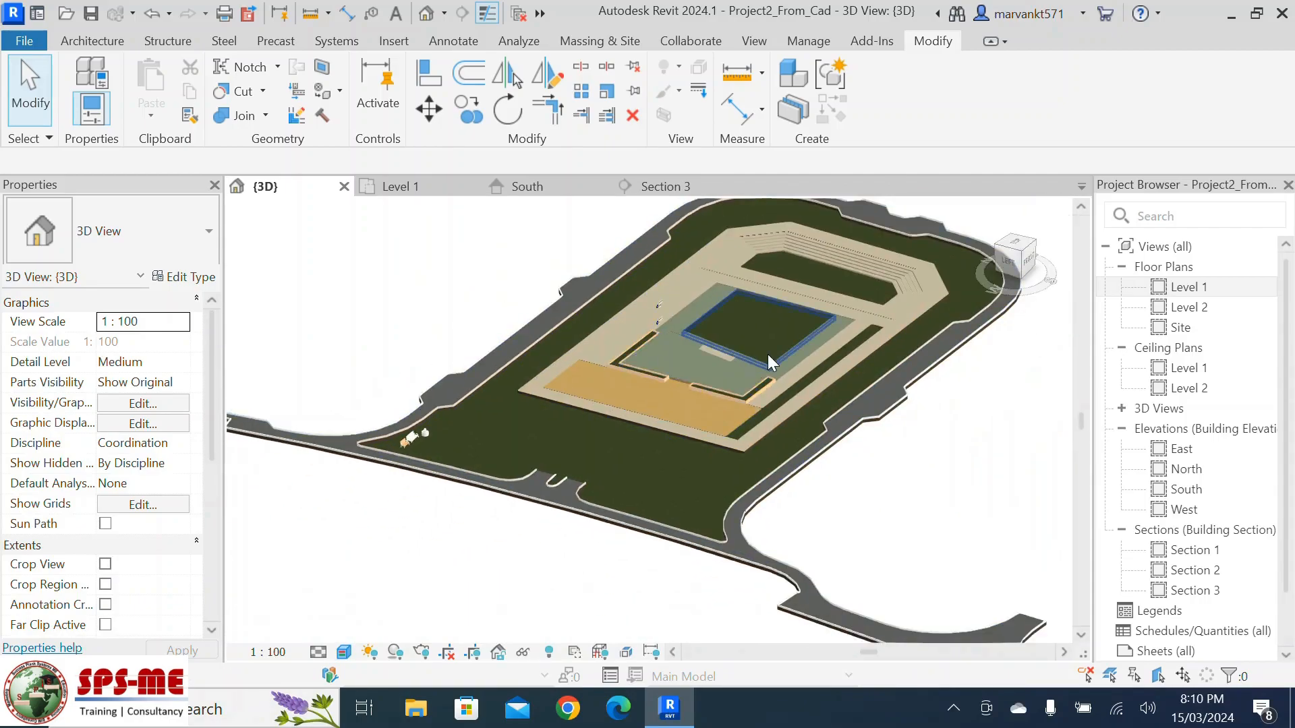
scroll(768, 354, "up", 2)
scroll(570, 470, "up", 2)
scroll(570, 470, "down", 2)
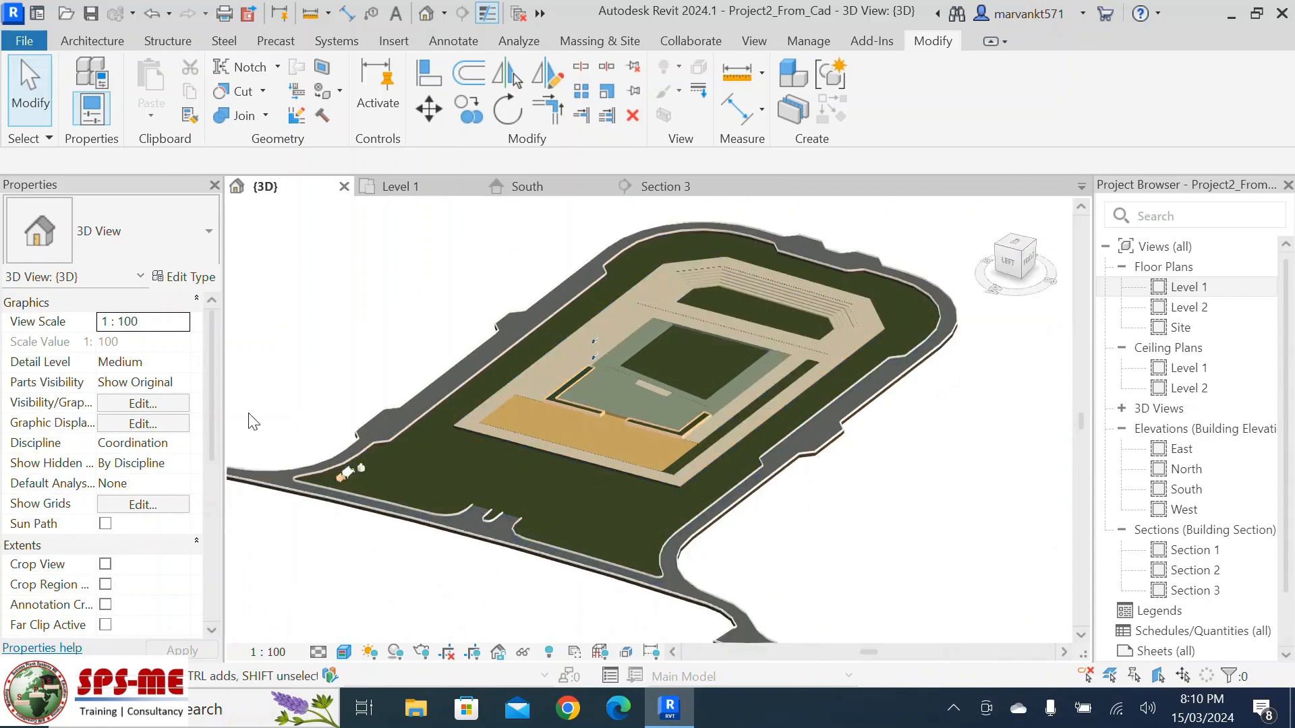
scroll(521, 351, "up", 1)
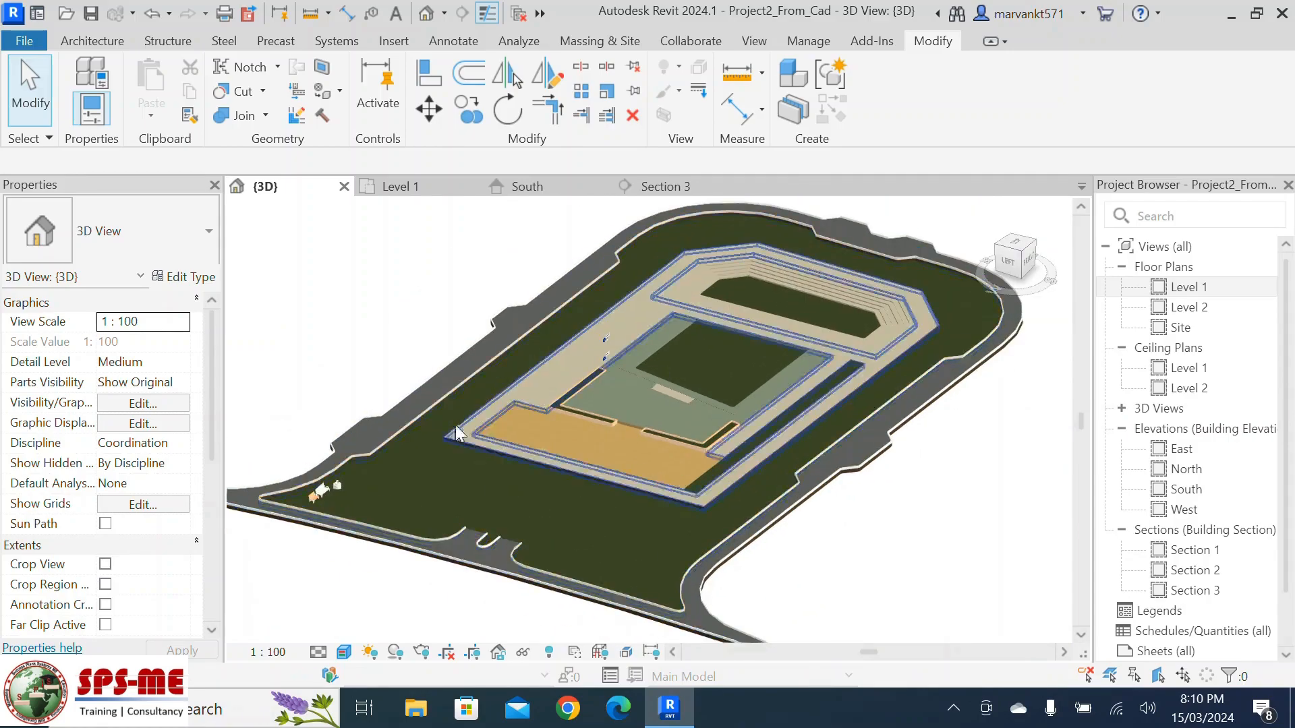
scroll(493, 406, "down", 2)
scroll(636, 369, "up", 1)
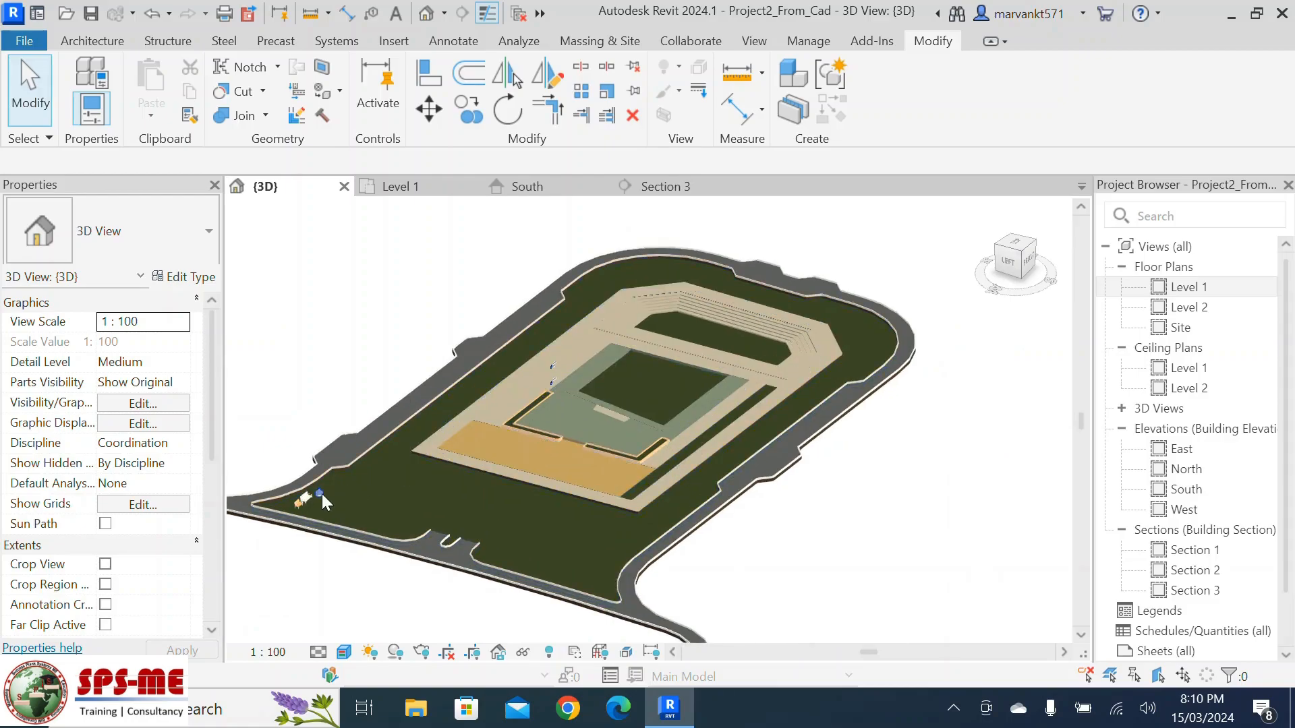
scroll(321, 495, "up", 1)
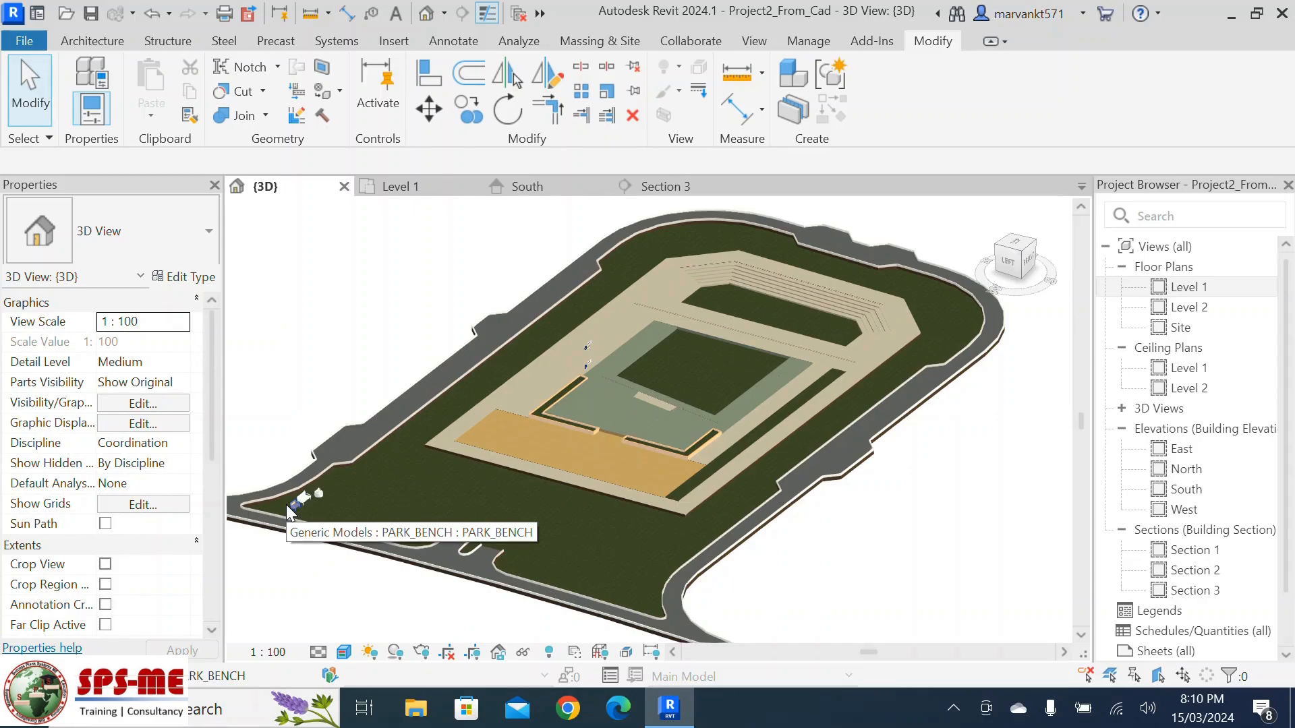
left_click(953, 709)
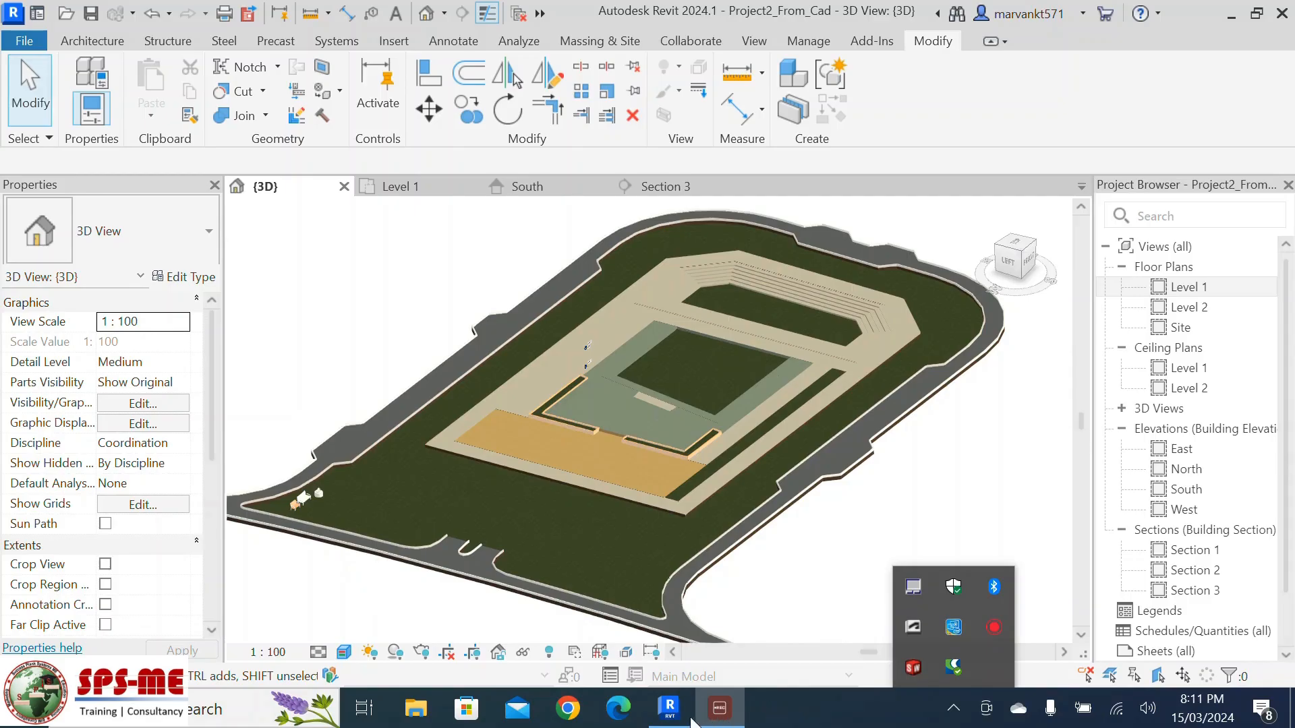